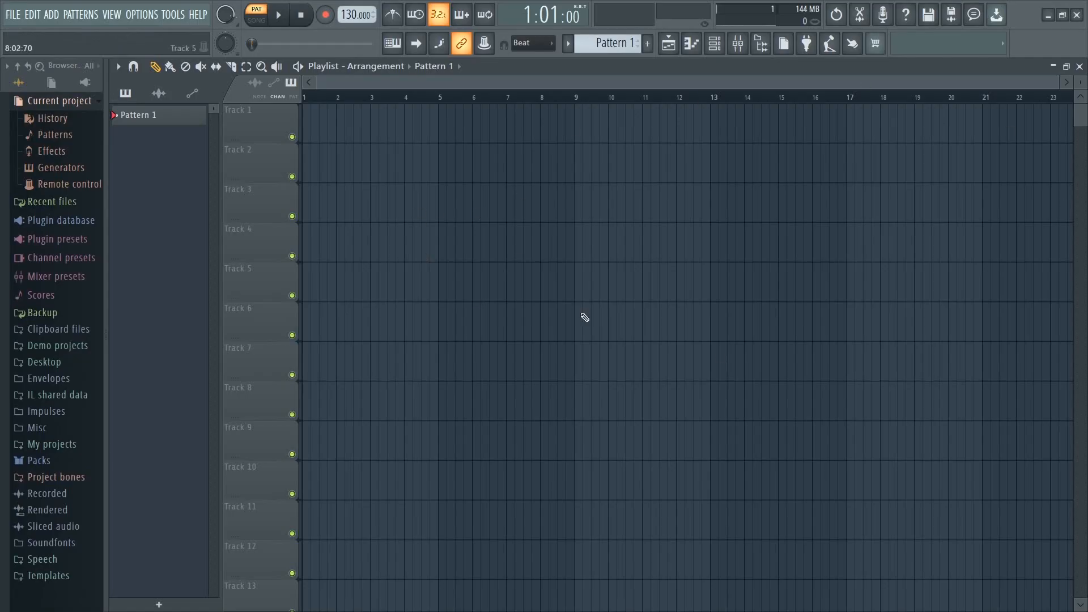
- Look at the mixer, return to the playlist, and place the Channel rack over the empty tracks
{"action": "key", "text": "F9"}
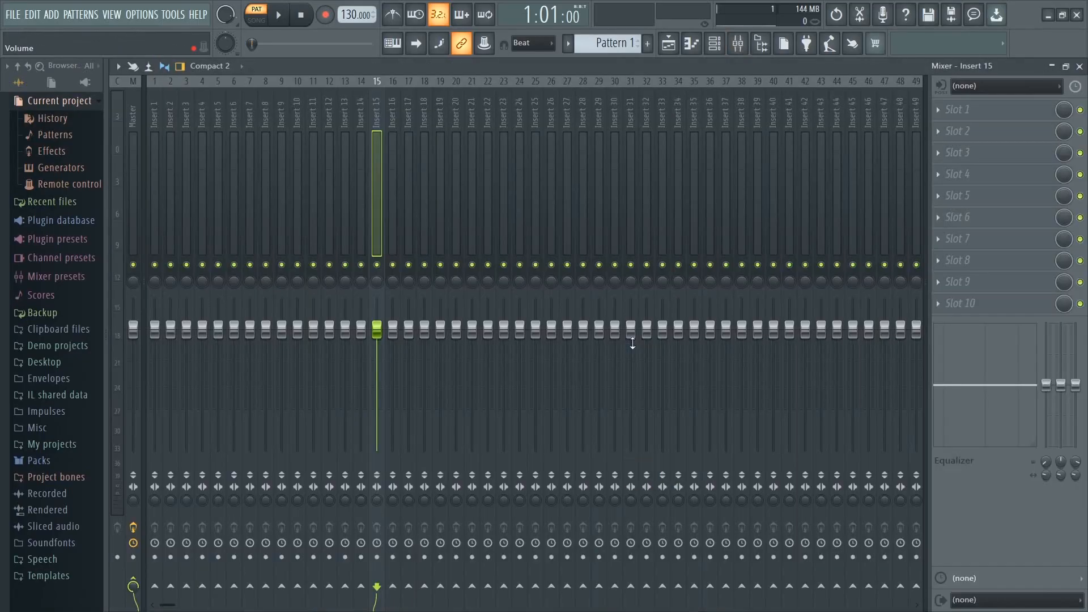
{"action": "key", "text": "F5"}
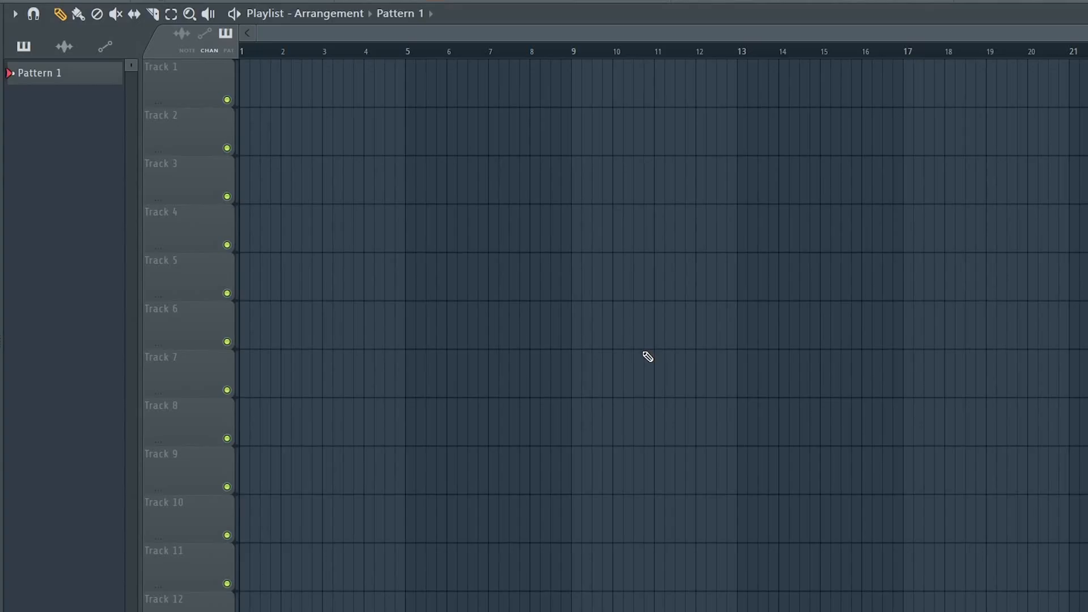
{"action": "key", "text": "F6"}
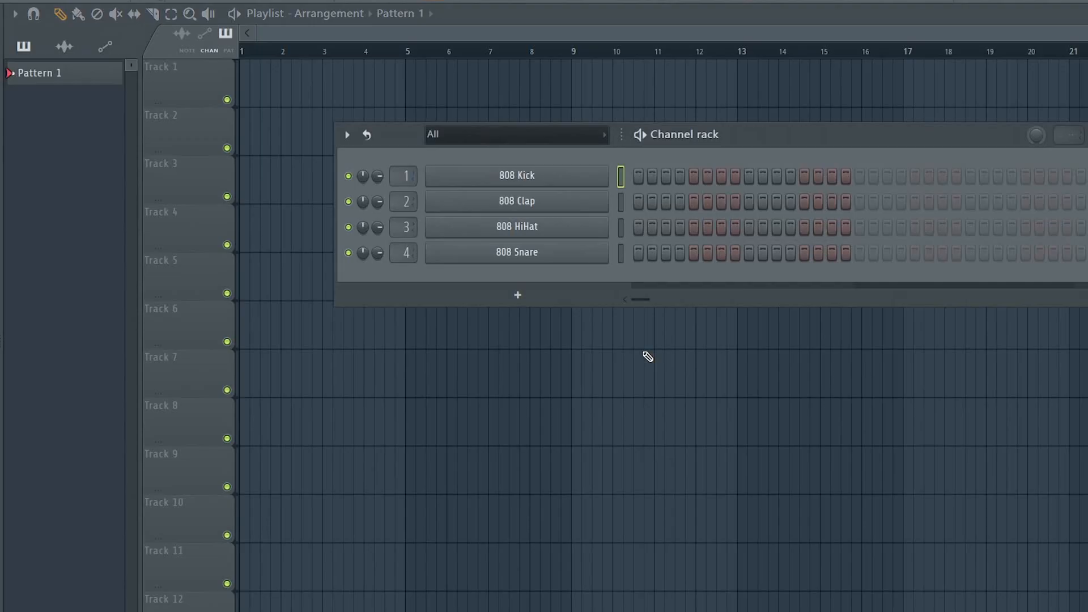
{"action": "left_click_drag", "start_coordinate": [742, 133], "coordinate": [709, 144]}
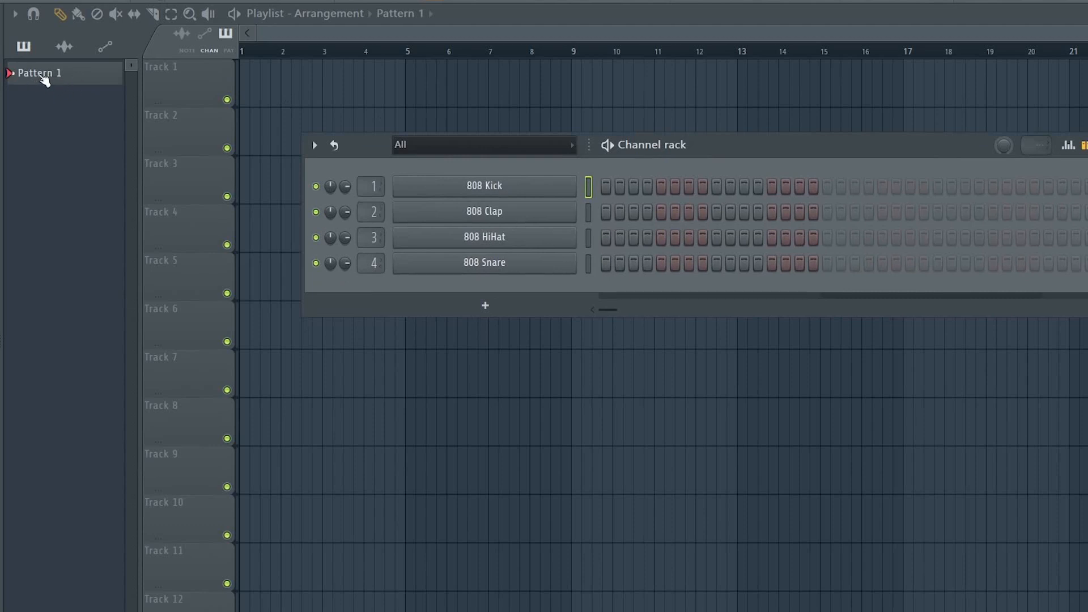
{"action": "left_click_drag", "start_coordinate": [686, 157], "coordinate": [577, 182]}
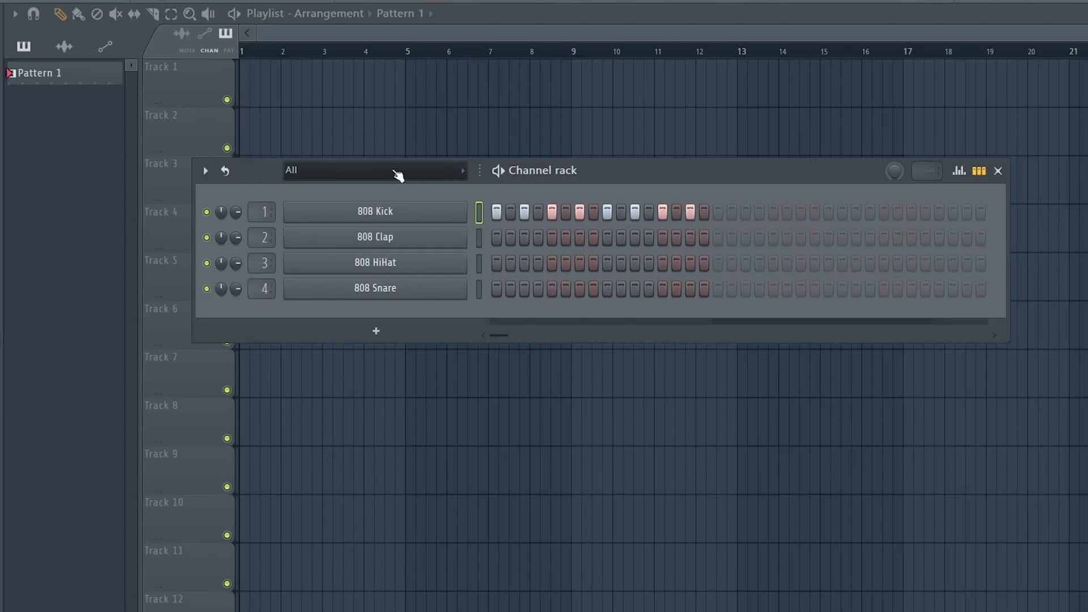
- Program the 808 HiHat in Pattern 1 on every second step from step 1 through step 15
{"action": "left_click", "coordinate": [496, 262]}
{"action": "left_click", "coordinate": [524, 262]}
{"action": "left_click", "coordinate": [552, 262]}
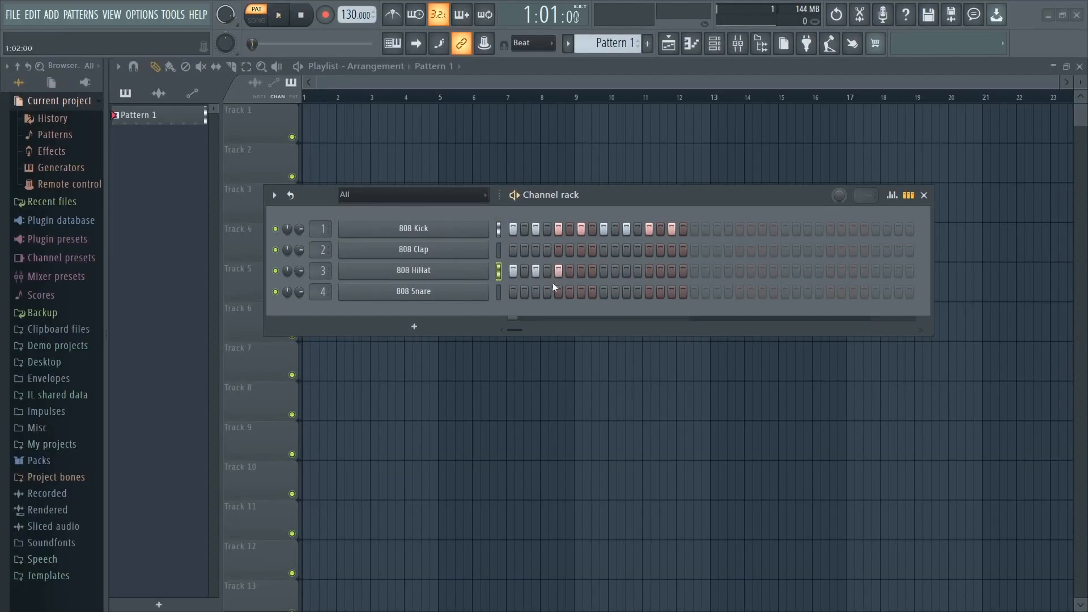
{"action": "left_click", "coordinate": [580, 262]}
{"action": "left_click", "coordinate": [607, 262]}
{"action": "left_click", "coordinate": [634, 263]}
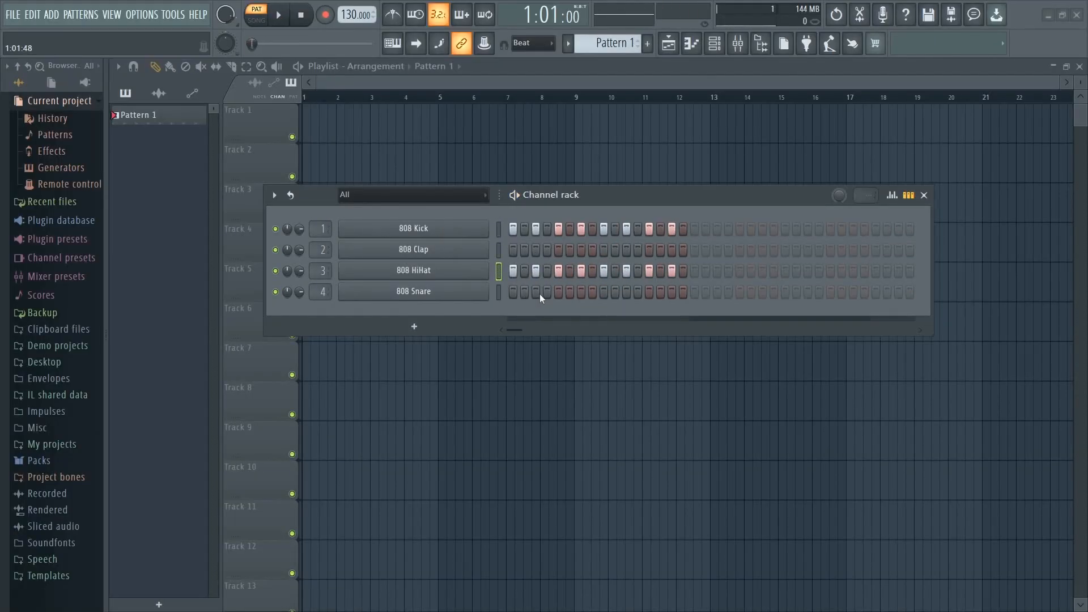
- Add the 808 Snare on steps 7, 13 and 15 and the 808 Clap on step 11, and audition Pattern 1
{"action": "left_click", "coordinate": [581, 291]}
{"action": "left_click", "coordinate": [649, 249]}
{"action": "left_click", "coordinate": [649, 250]}
{"action": "left_click", "coordinate": [626, 249]}
{"action": "left_click", "coordinate": [649, 292]}
{"action": "key", "text": "space"}
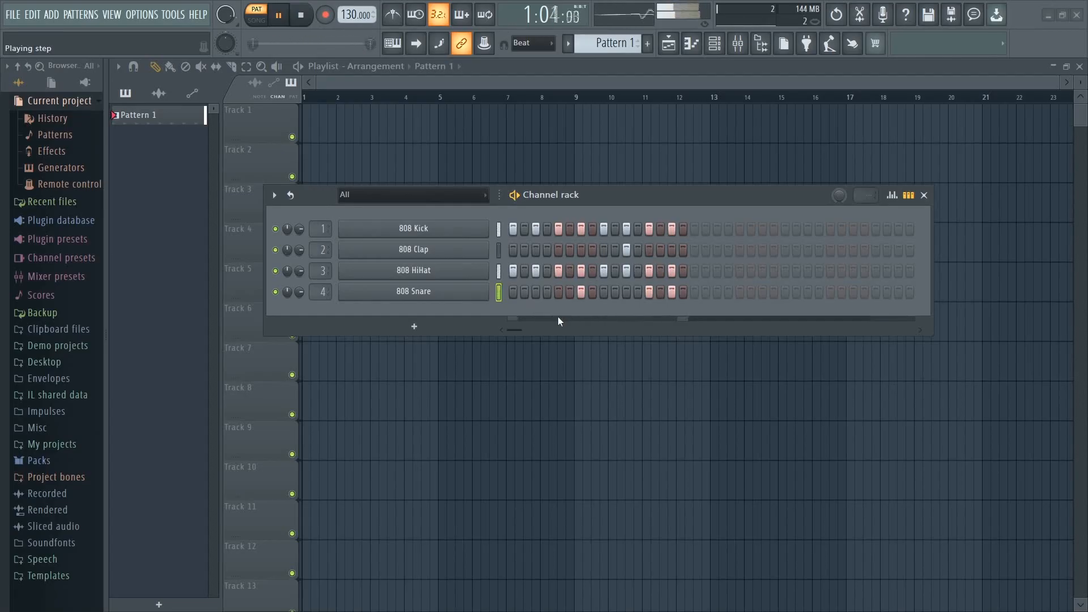
{"action": "key", "text": "space"}
- Create a new pattern named 2
{"action": "left_click", "coordinate": [158, 604]}
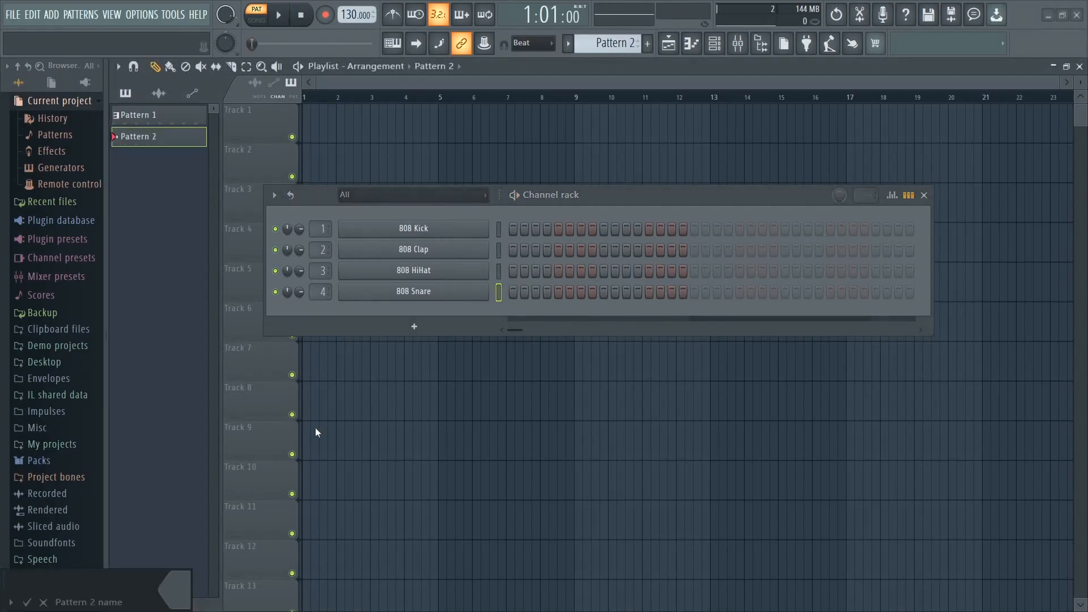
{"action": "type", "text": "2"}
{"action": "key", "text": "Return"}
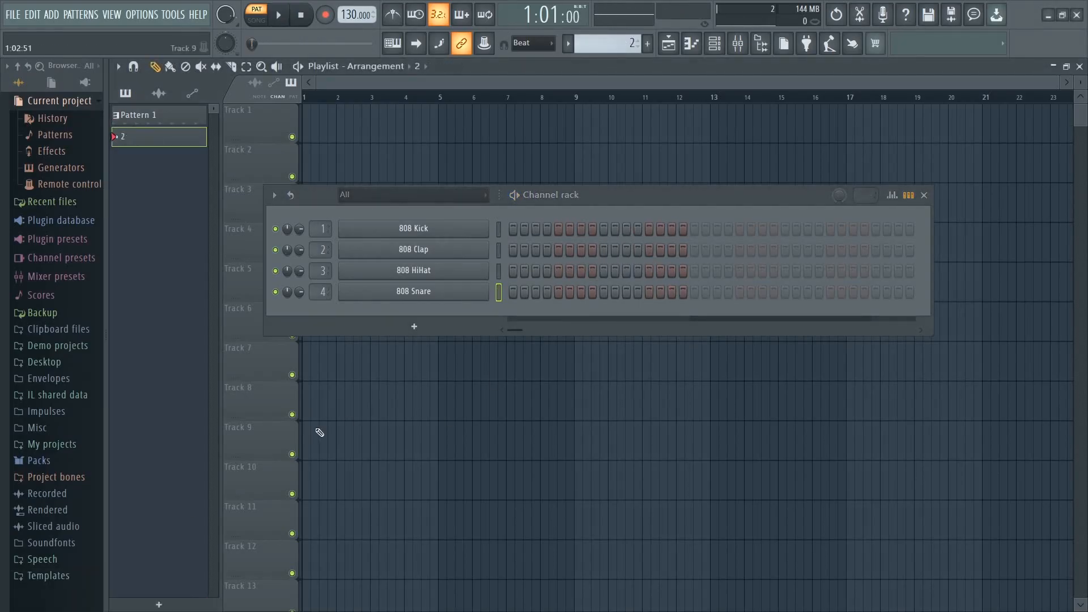
- Program pattern 2 with the 808 Kick on steps 1, 5, 9 and 13 and the 808 Snare on steps 3, 7, 10 and 15, and start playback
{"action": "left_click", "coordinate": [513, 229]}
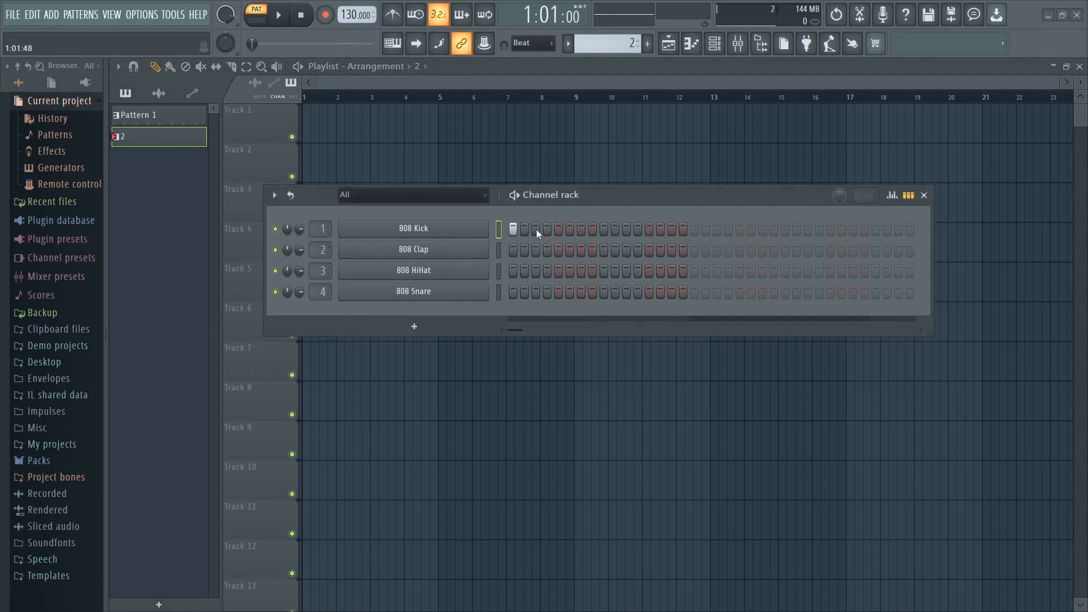
{"action": "left_click", "coordinate": [559, 229]}
{"action": "left_click", "coordinate": [603, 229]}
{"action": "left_click", "coordinate": [648, 229]}
{"action": "left_click", "coordinate": [581, 292]}
{"action": "left_click", "coordinate": [615, 292]}
{"action": "left_click", "coordinate": [672, 292]}
{"action": "key", "text": "space"}
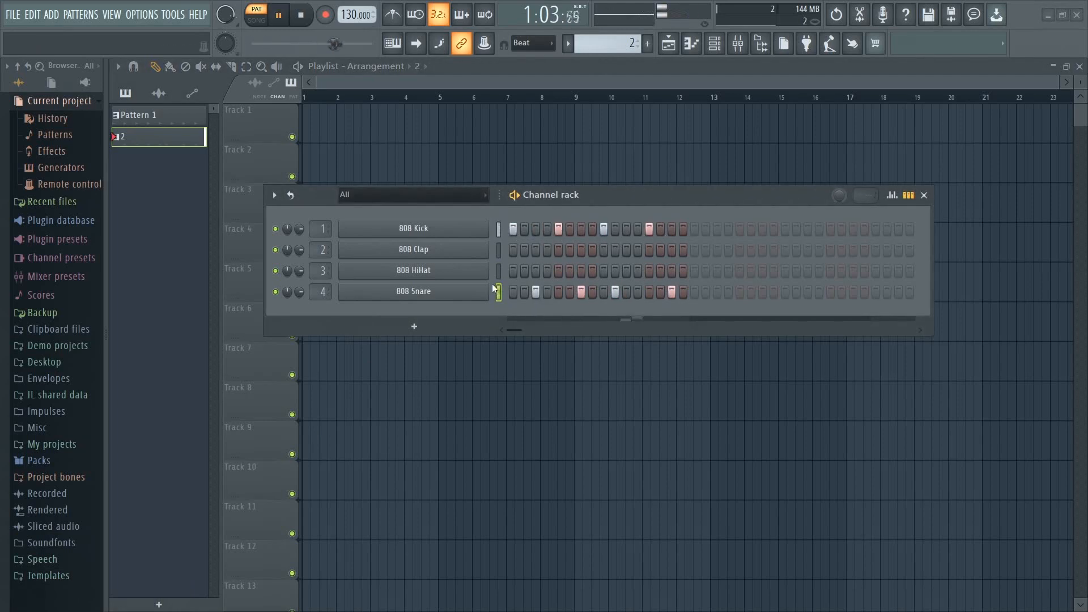
- Add the 808 HiHat on steps 1, 3, 5, 6, 7, 9, 11, 13 and 15 of pattern 2, stop playback and close the Channel rack
{"action": "left_click", "coordinate": [512, 271]}
{"action": "left_click", "coordinate": [535, 271]}
{"action": "left_click", "coordinate": [558, 271]}
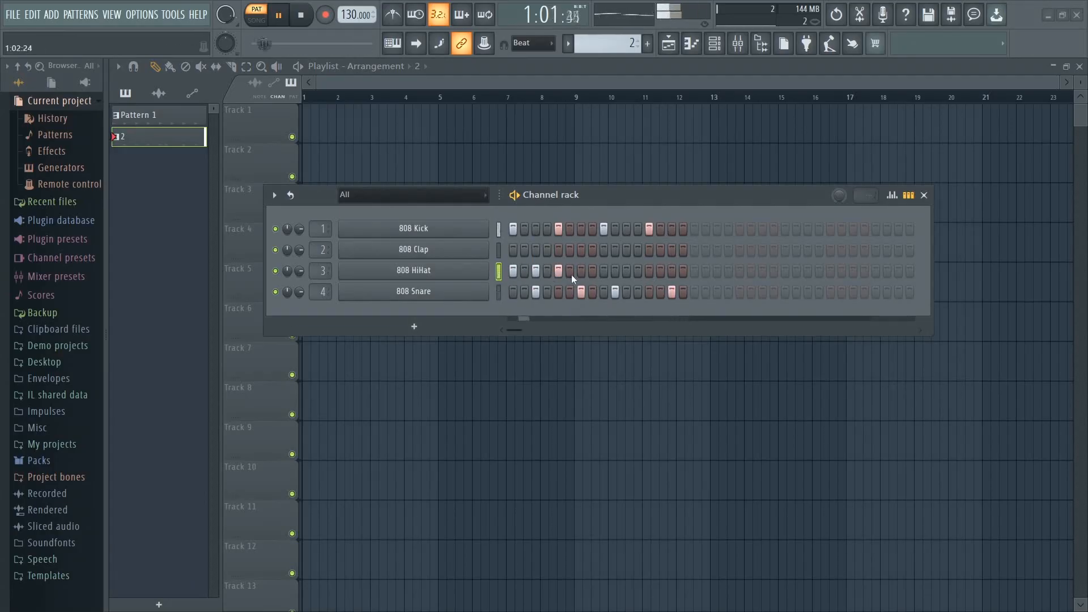
{"action": "left_click", "coordinate": [570, 271]}
{"action": "left_click", "coordinate": [580, 271]}
{"action": "left_click", "coordinate": [603, 271]}
{"action": "left_click", "coordinate": [626, 271]}
{"action": "left_click", "coordinate": [648, 271]}
{"action": "left_click", "coordinate": [672, 271]}
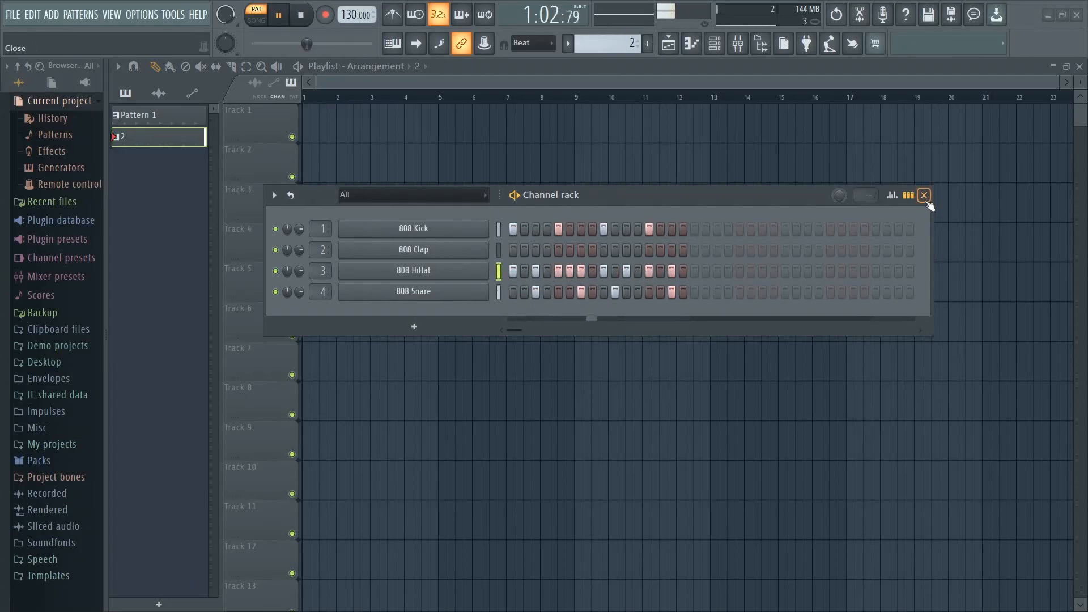
{"action": "key", "text": "space"}
{"action": "left_click", "coordinate": [923, 195]}
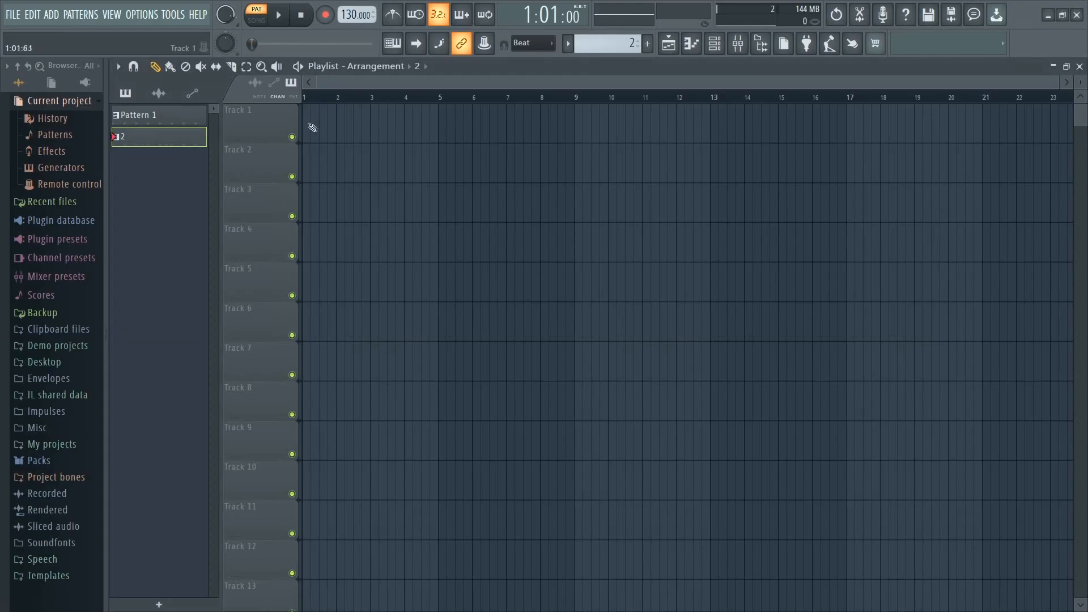
- Place six pattern 2 clips end to end on Track 1, from bar 1 through bar 6
{"action": "left_click_drag", "start_coordinate": [136, 147], "coordinate": [308, 131]}
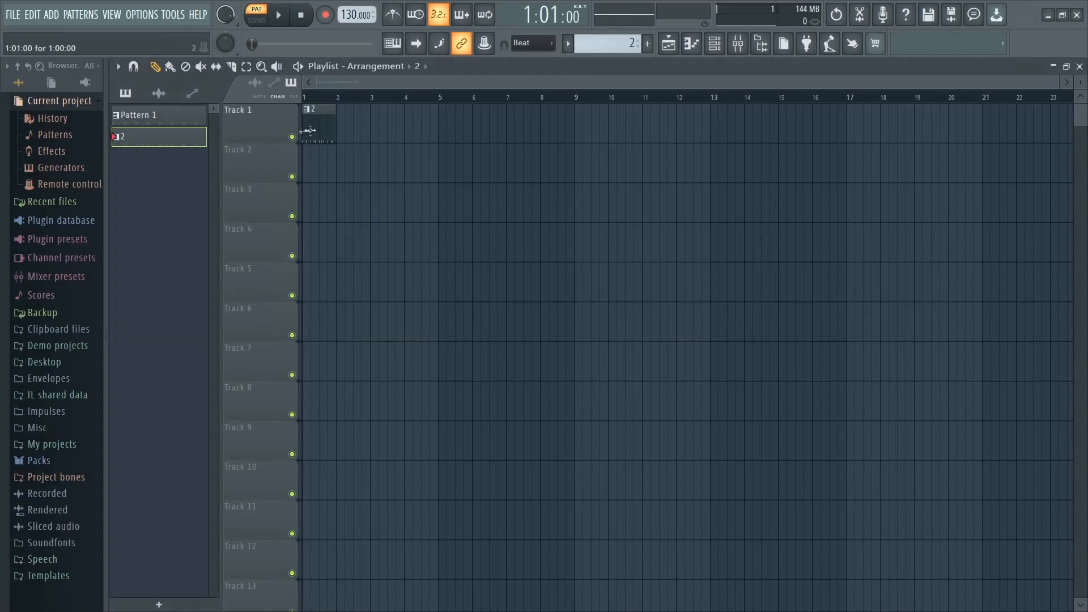
{"action": "left_click", "coordinate": [342, 129]}
{"action": "left_click", "coordinate": [380, 136]}
{"action": "left_click_drag", "start_coordinate": [403, 132], "coordinate": [525, 124]}
{"action": "left_click", "coordinate": [415, 134]}
{"action": "left_click", "coordinate": [451, 136]}
{"action": "left_click", "coordinate": [493, 124]}
- Place five Pattern 1 clips on Track 1, from bar 7 through bar 11
{"action": "left_click", "coordinate": [167, 122]}
{"action": "left_click", "coordinate": [517, 132]}
{"action": "left_click", "coordinate": [551, 131]}
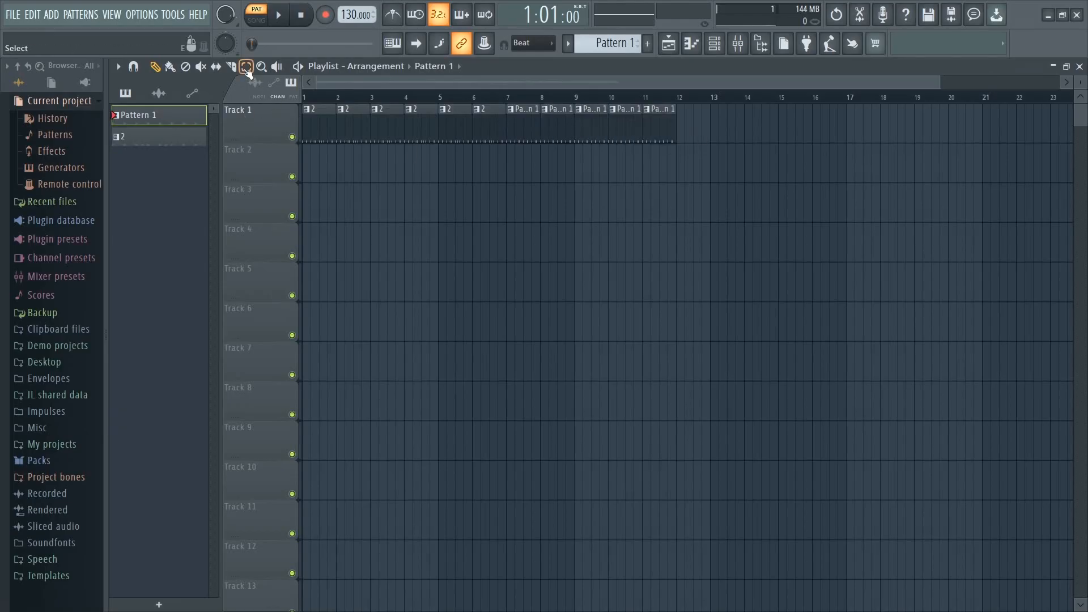
- Select the five Pattern 1 clips on Track 1 and move them to start at bar 9, removing any stray clip on Track 2
{"action": "left_click", "coordinate": [246, 66]}
{"action": "mouse_move", "coordinate": [726, 173]}
{"action": "left_mouse_down"}
{"action": "mouse_move", "coordinate": [527, 142]}
{"action": "mouse_move", "coordinate": [542, 129]}
{"action": "mouse_move", "coordinate": [590, 129]}
{"action": "left_mouse_up"}
{"action": "left_click", "coordinate": [155, 67]}
{"action": "left_click", "coordinate": [603, 172]}
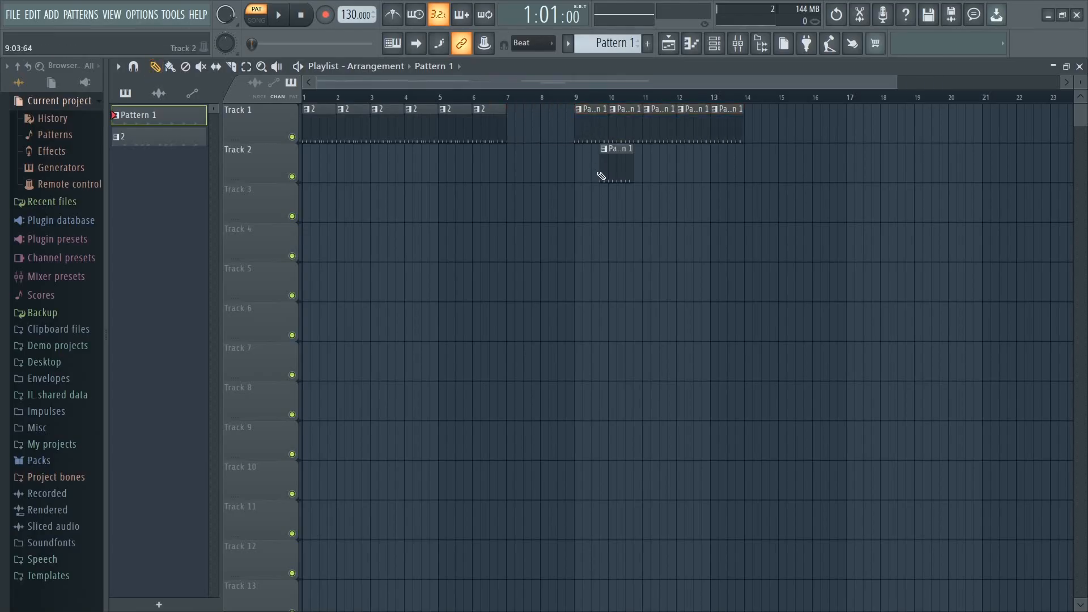
{"action": "right_click", "coordinate": [605, 167]}
- Fill bars 7 and 8 of Track 1 with pattern 2 clips
{"action": "left_click", "coordinate": [491, 127]}
{"action": "left_click", "coordinate": [511, 127]}
{"action": "left_click", "coordinate": [545, 130]}
- Extend the Pattern 1 section on Track 1 with clips at bars 14, 15 and 16
{"action": "left_click", "coordinate": [728, 131]}
{"action": "left_click", "coordinate": [751, 133]}
{"action": "left_click", "coordinate": [792, 128]}
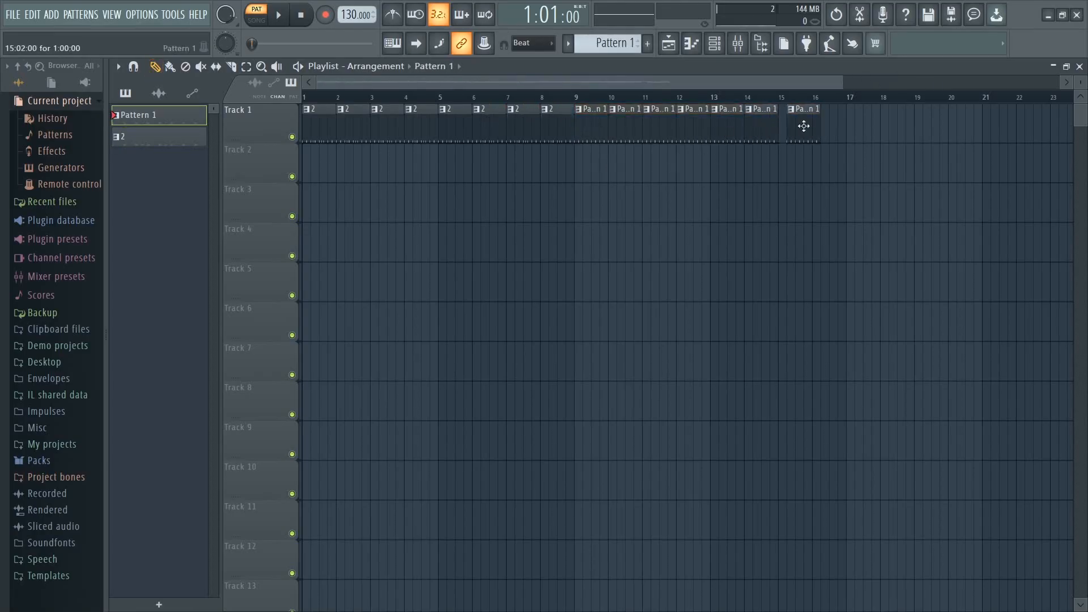
{"action": "left_click_drag", "start_coordinate": [804, 126], "coordinate": [795, 126]}
{"action": "left_click", "coordinate": [816, 127]}
- Switch playback to song mode, play the start of the arrangement and pause it
{"action": "left_click", "coordinate": [256, 19]}
{"action": "key", "text": "space"}
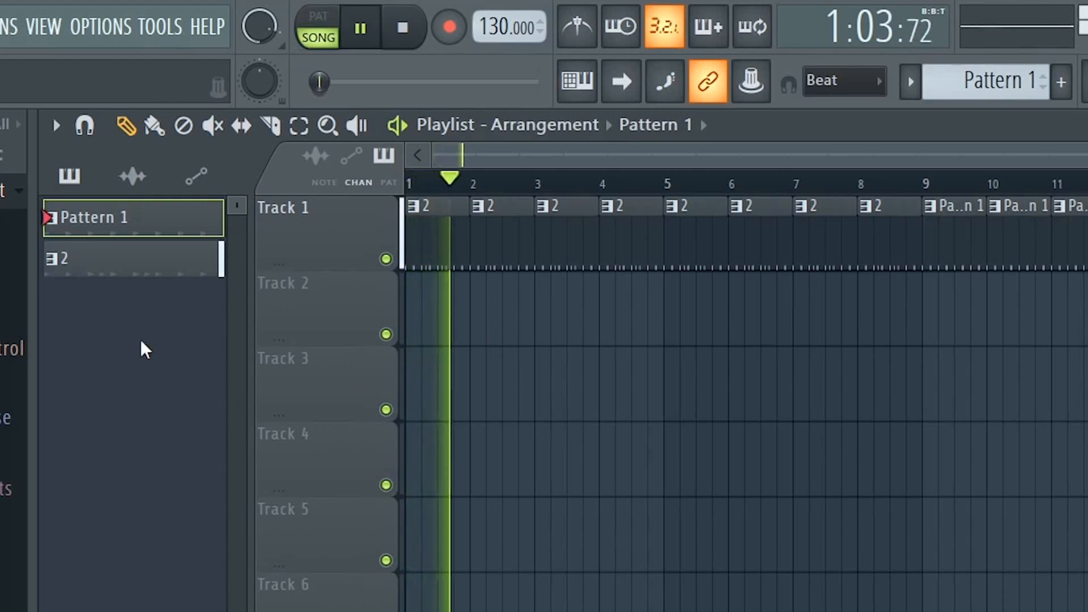
{"action": "left_click", "coordinate": [361, 28]}
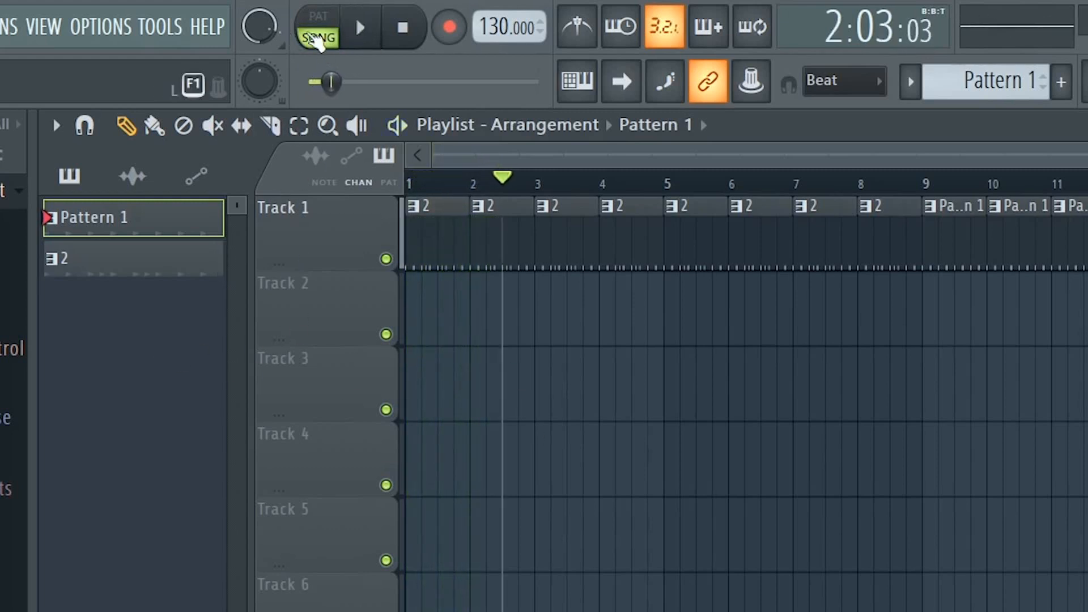
- Switch playback to pattern mode and back to song mode, and play the arrangement
{"action": "left_click", "coordinate": [318, 35]}
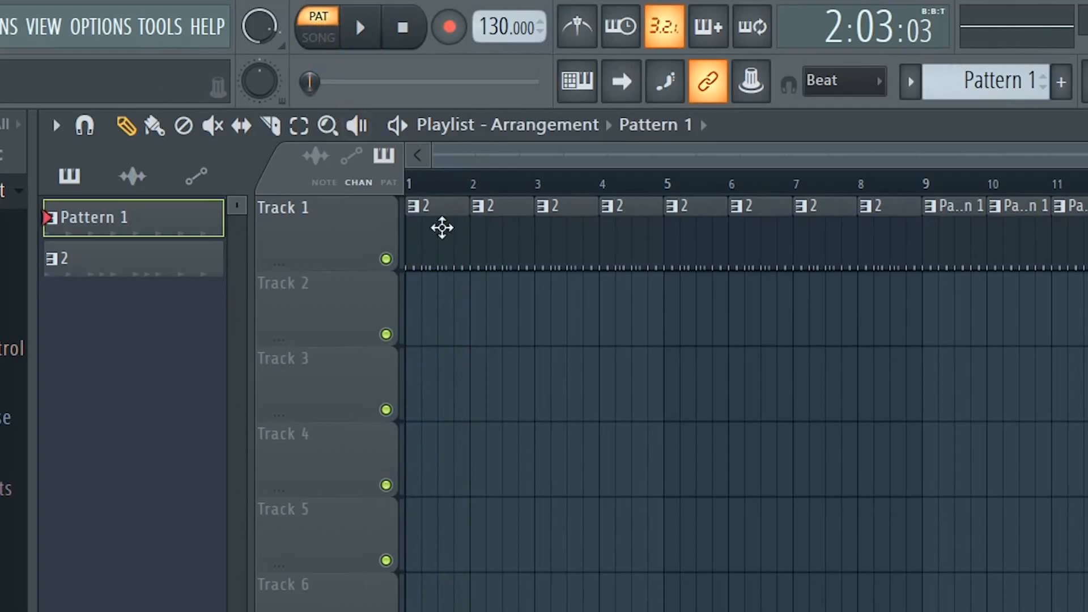
{"action": "left_click", "coordinate": [320, 39]}
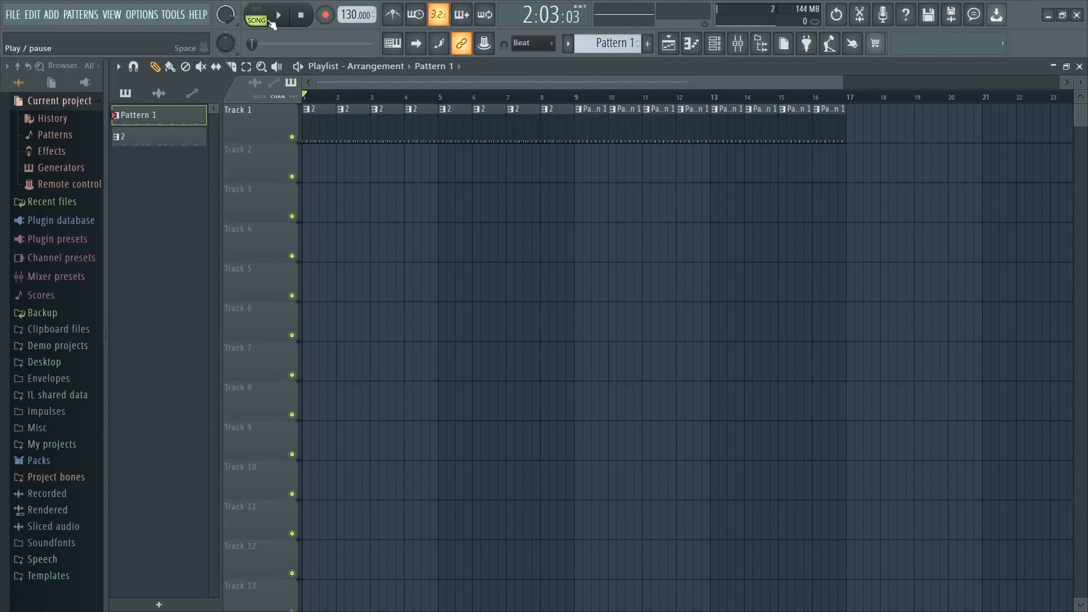
{"action": "left_click", "coordinate": [360, 27]}
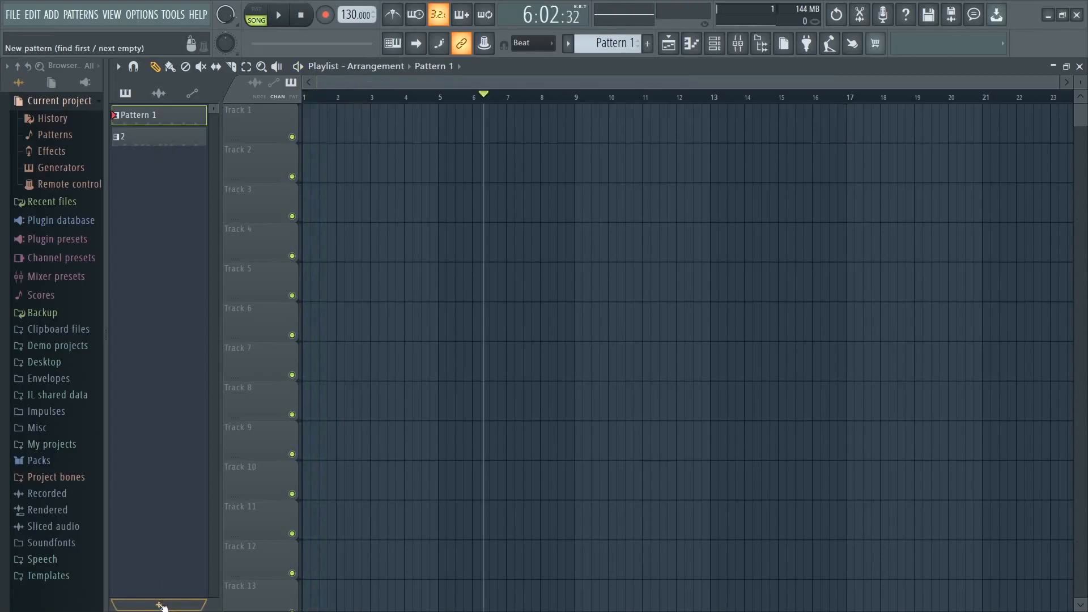
- Create a new pattern named 3
{"action": "left_click", "coordinate": [159, 604]}
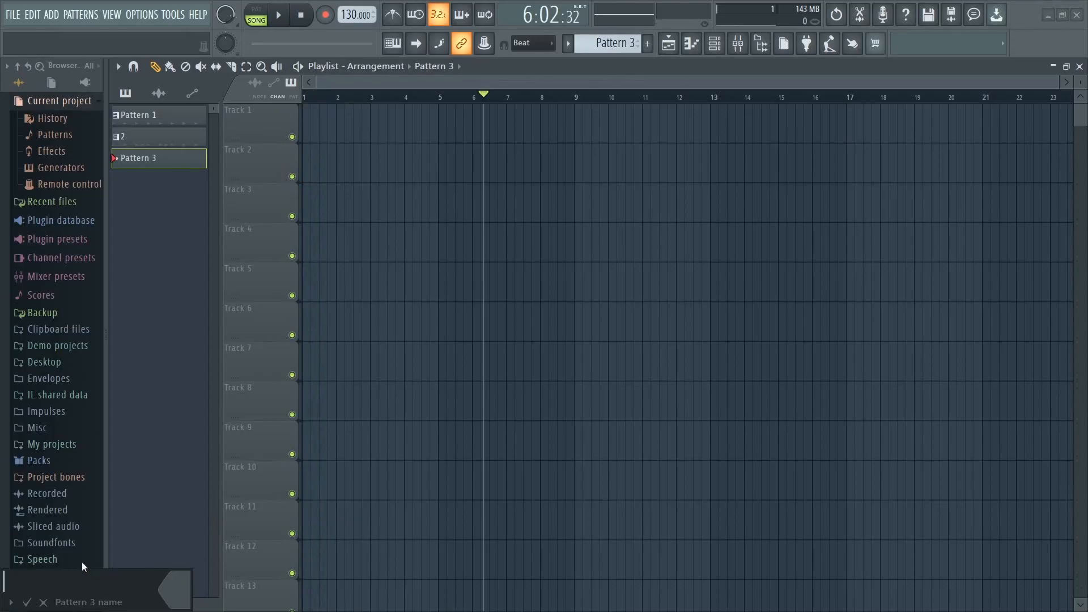
{"action": "type", "text": "3"}
{"action": "key", "text": "Return"}
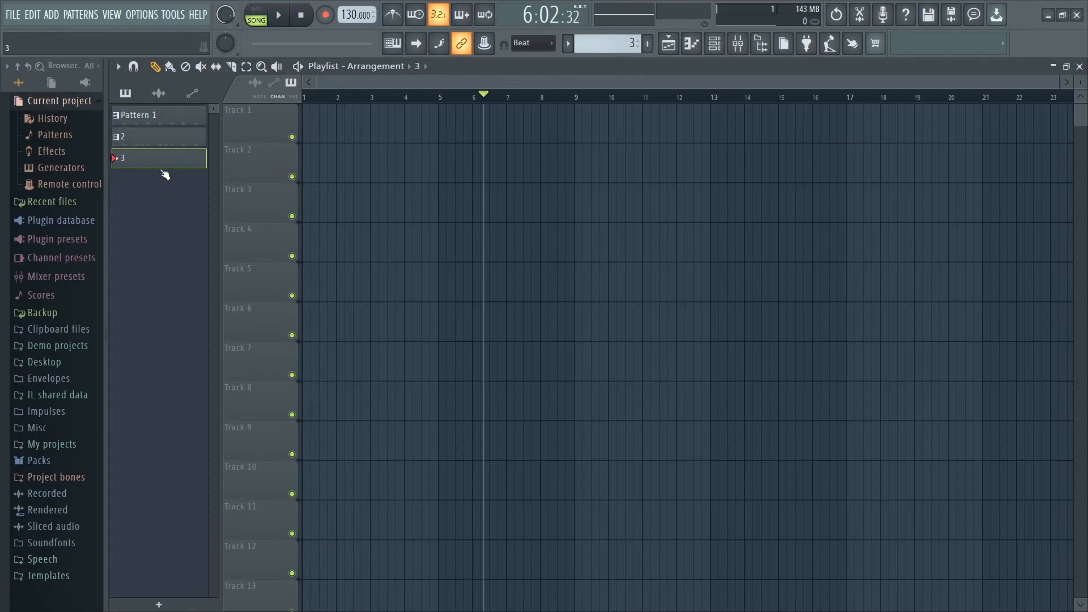
- Add a FLEX synthesizer channel to the Channel rack, move its plugin window upward and close the rack
{"action": "key", "text": "F6"}
{"action": "left_click", "coordinate": [420, 325]}
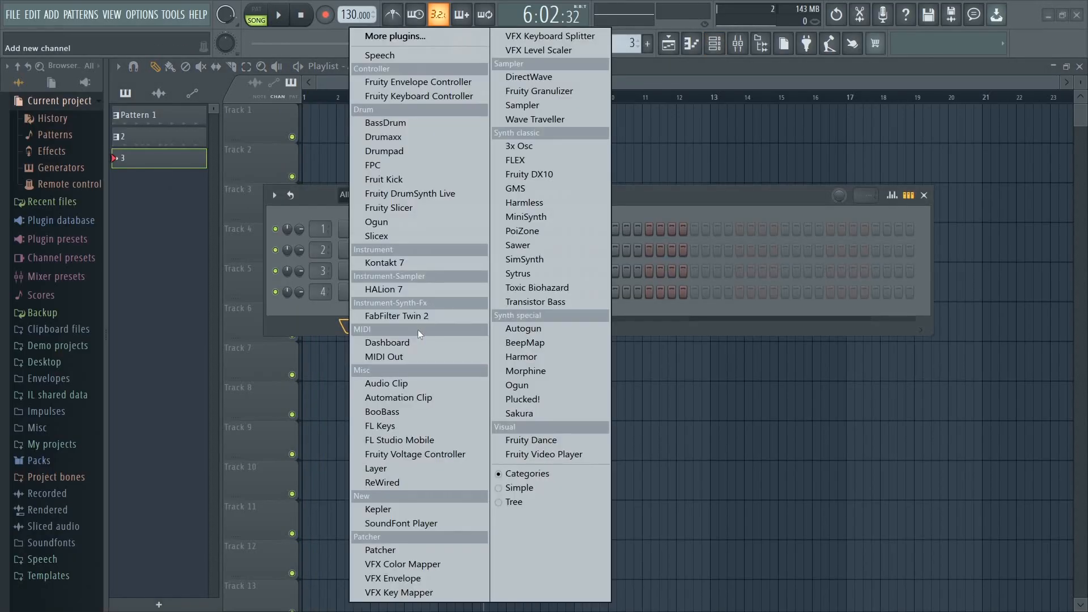
{"action": "left_click", "coordinate": [539, 159]}
{"action": "left_click_drag", "start_coordinate": [530, 118], "coordinate": [582, 76]}
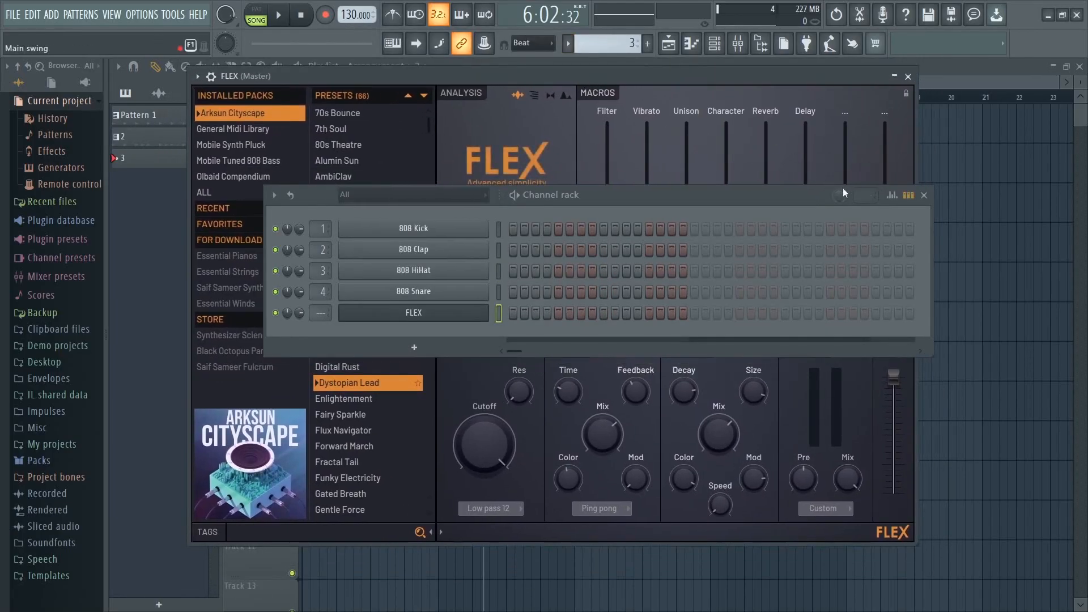
{"action": "left_click", "coordinate": [924, 195]}
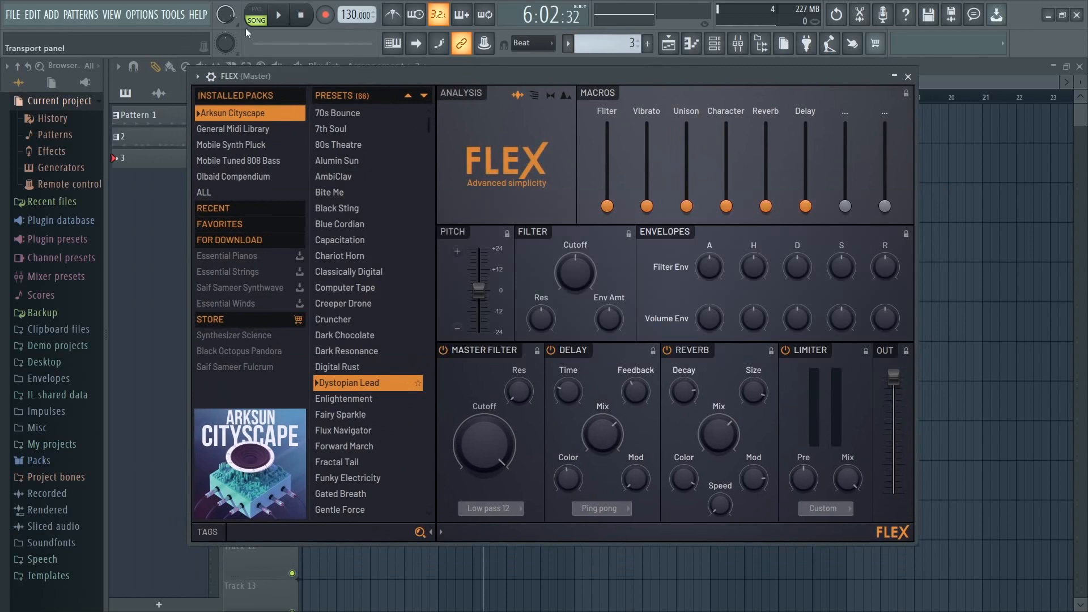
- Enable the typing keyboard as a piano and play the notes C6, B5 and G5 on FLEX
{"action": "left_click", "coordinate": [128, 14]}
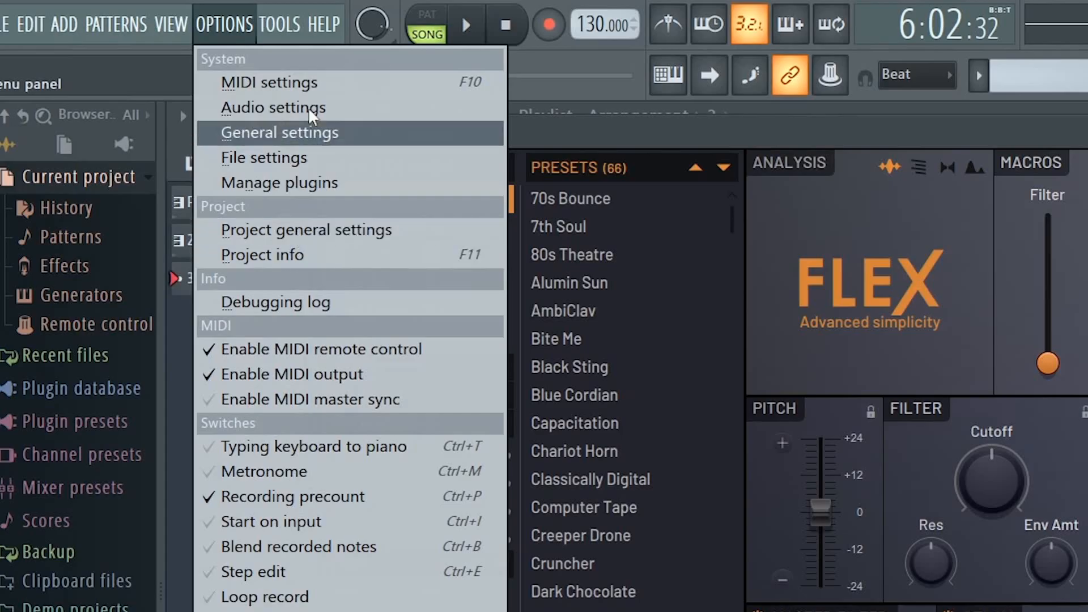
{"action": "left_click", "coordinate": [284, 8]}
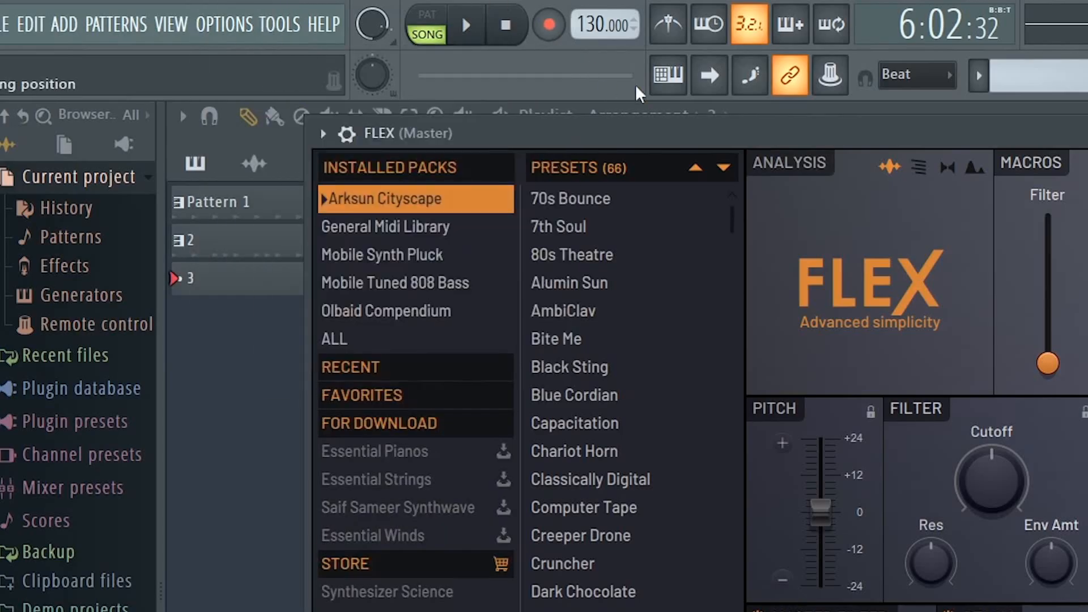
{"action": "left_click", "coordinate": [670, 85]}
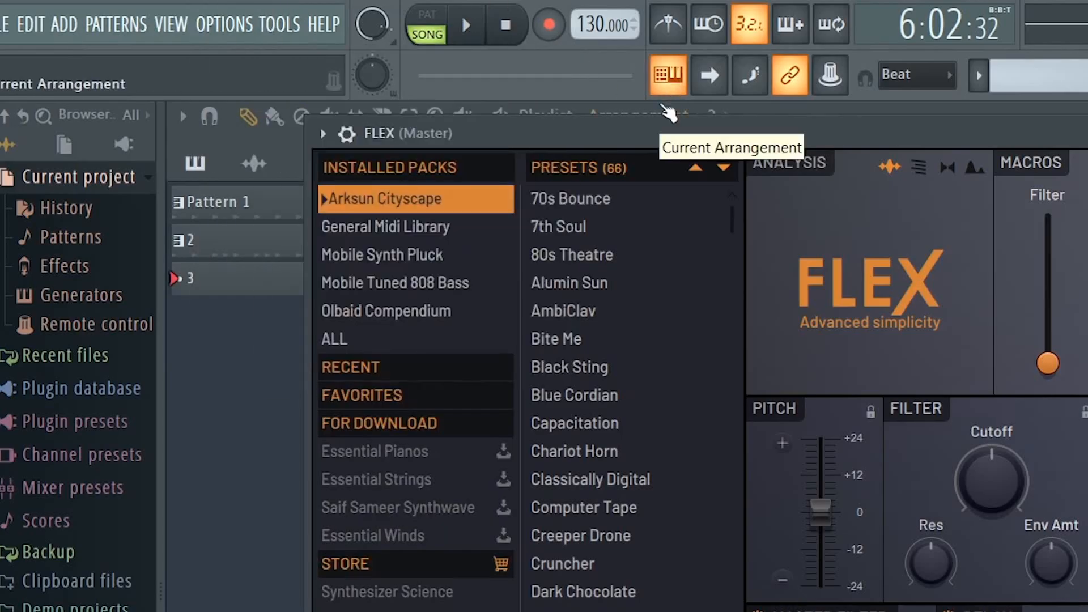
{"action": "key", "text": "q"}
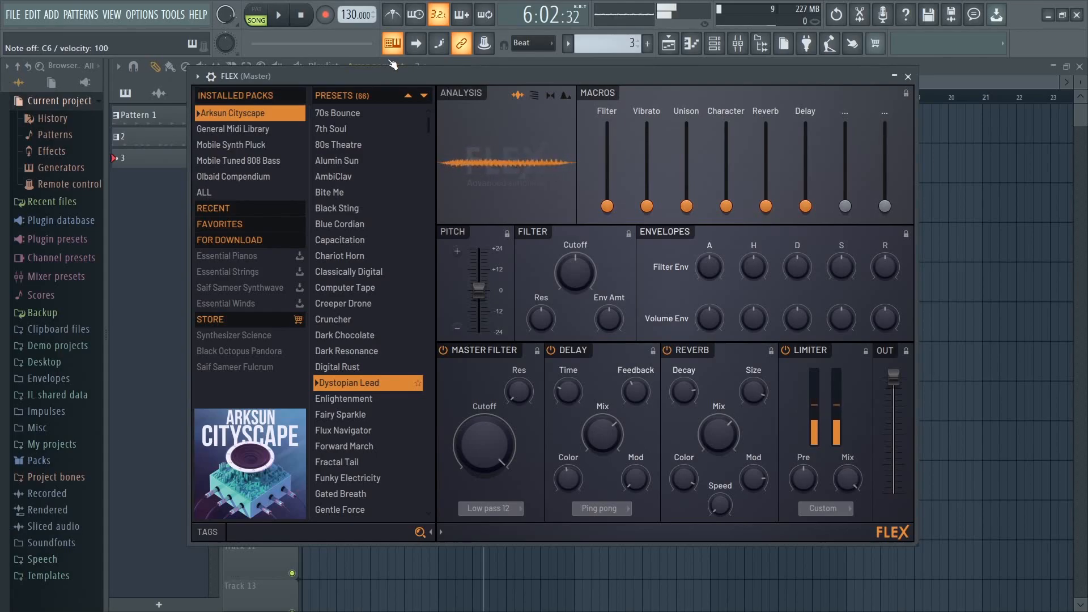
{"action": "key", "text": "m"}
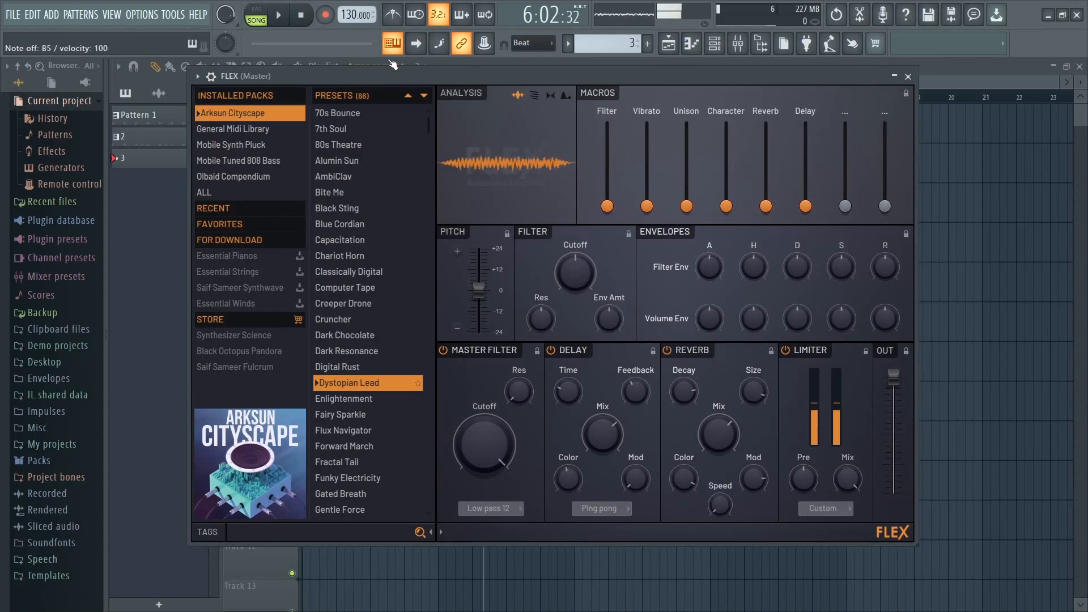
{"action": "key", "text": "b"}
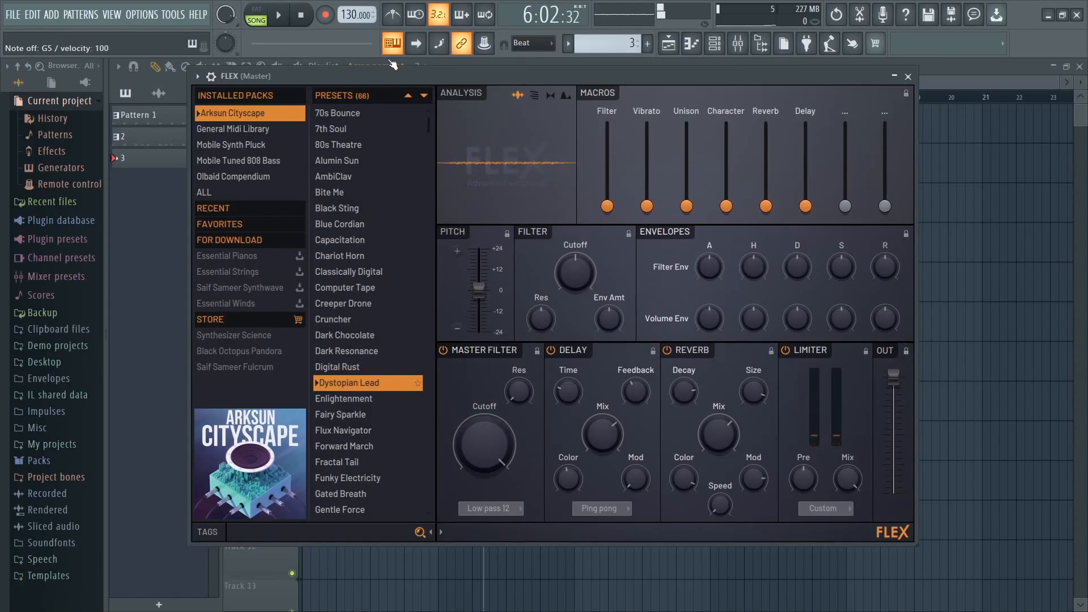
- Play notes on the Dystopian Lead preset in FLEX, then load the 70s Bounce preset and play G5
{"action": "key", "text": "b"}
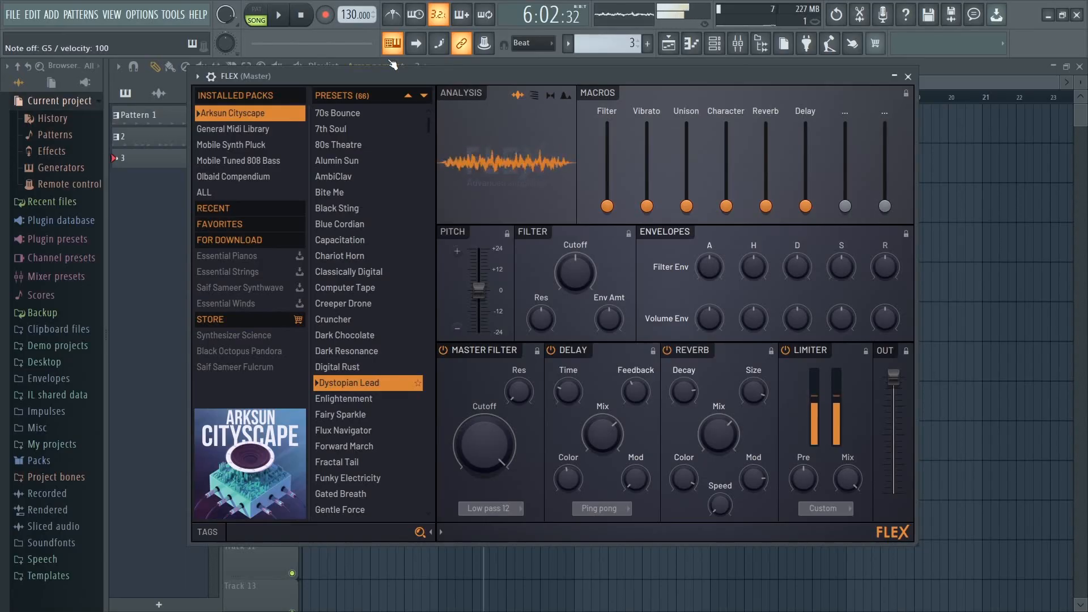
{"action": "key", "text": "z"}
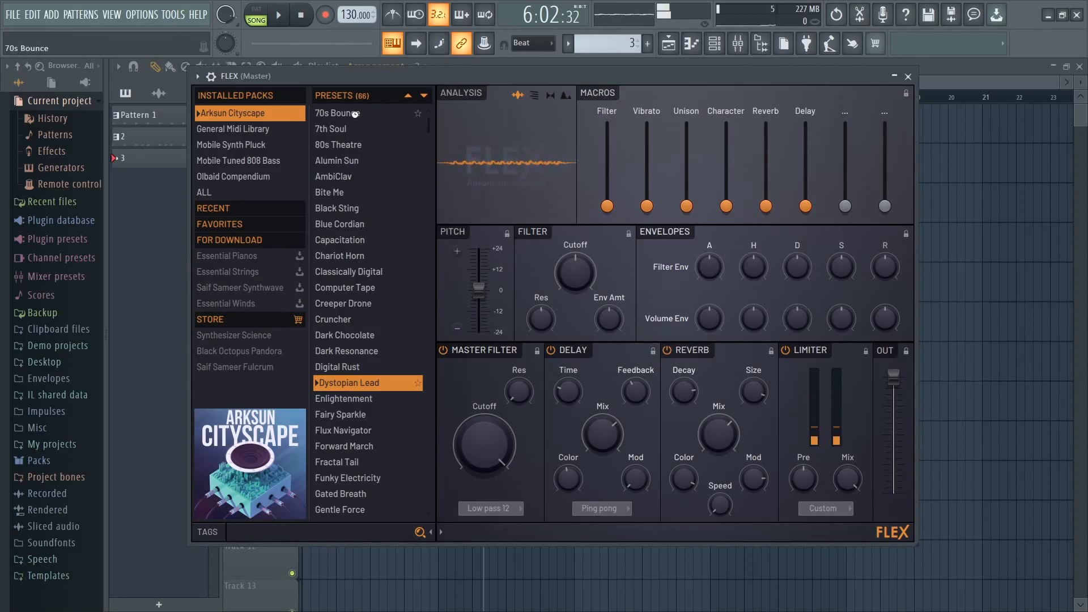
{"action": "left_click", "coordinate": [352, 113]}
{"action": "key", "text": "z"}
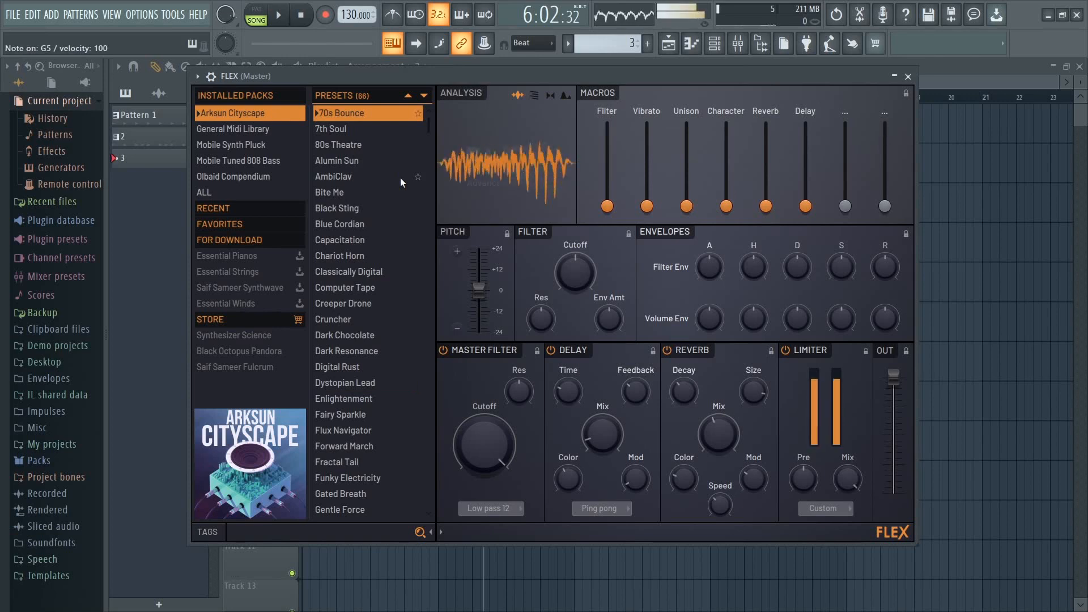
- Audition the Predatorium and Still Night presets, then load the first preset of the Mobile Tuned 808 Bass pack
{"action": "scroll", "coordinate": [316, 345], "scroll_direction": "down", "scroll_amount": 9}
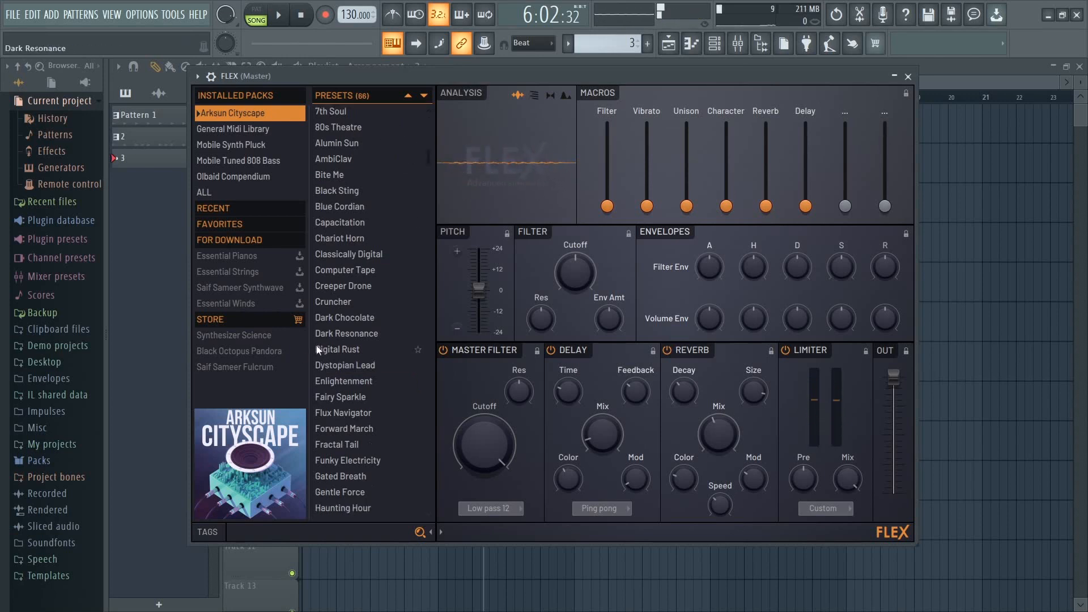
{"action": "left_click", "coordinate": [351, 361]}
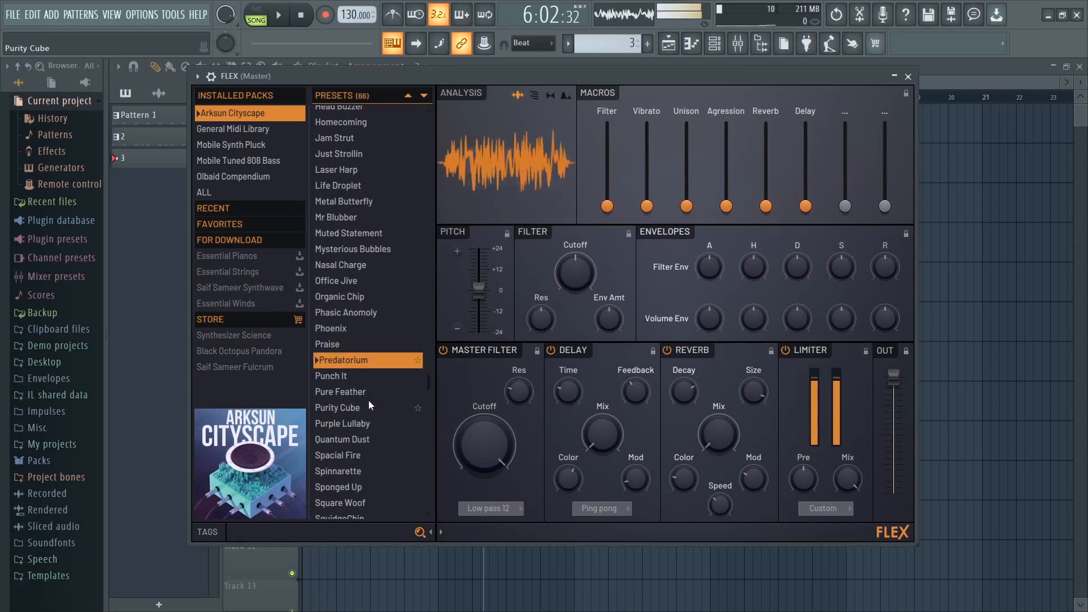
{"action": "left_click", "coordinate": [351, 393]}
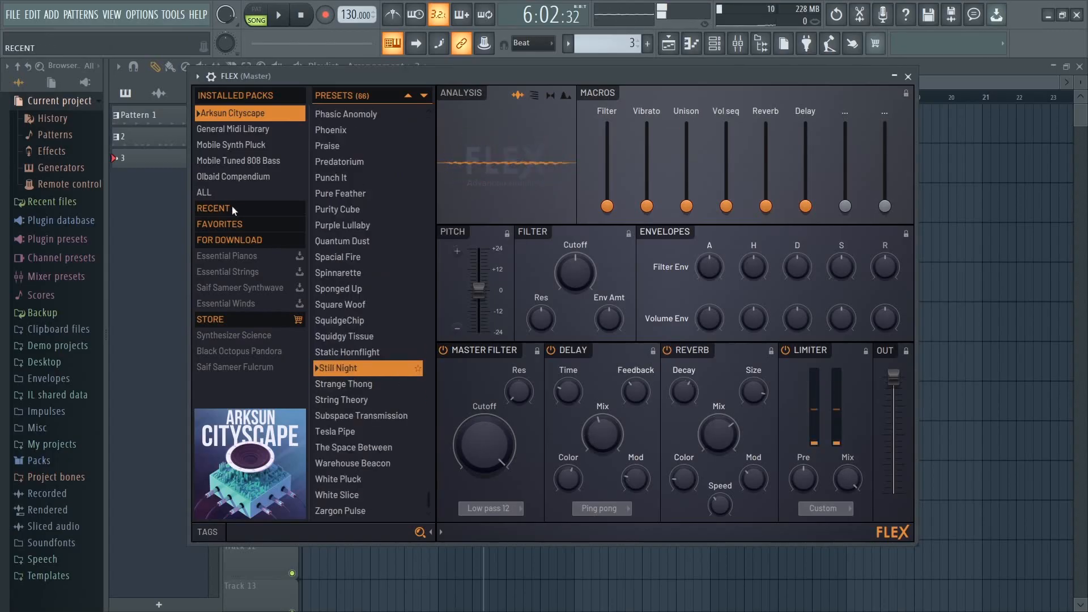
{"action": "left_click", "coordinate": [266, 161]}
{"action": "left_click", "coordinate": [358, 116]}
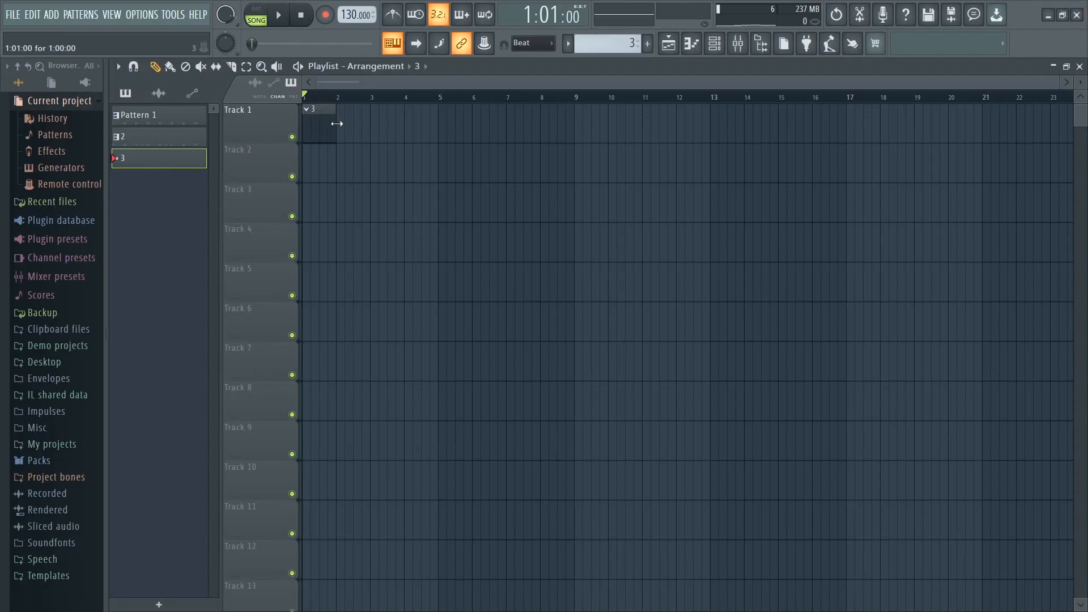
- Resize the pattern 3 clip on Track 1 to four bars and open the FLEX piano roll from it
{"action": "left_click_drag", "start_coordinate": [340, 121], "coordinate": [505, 133]}
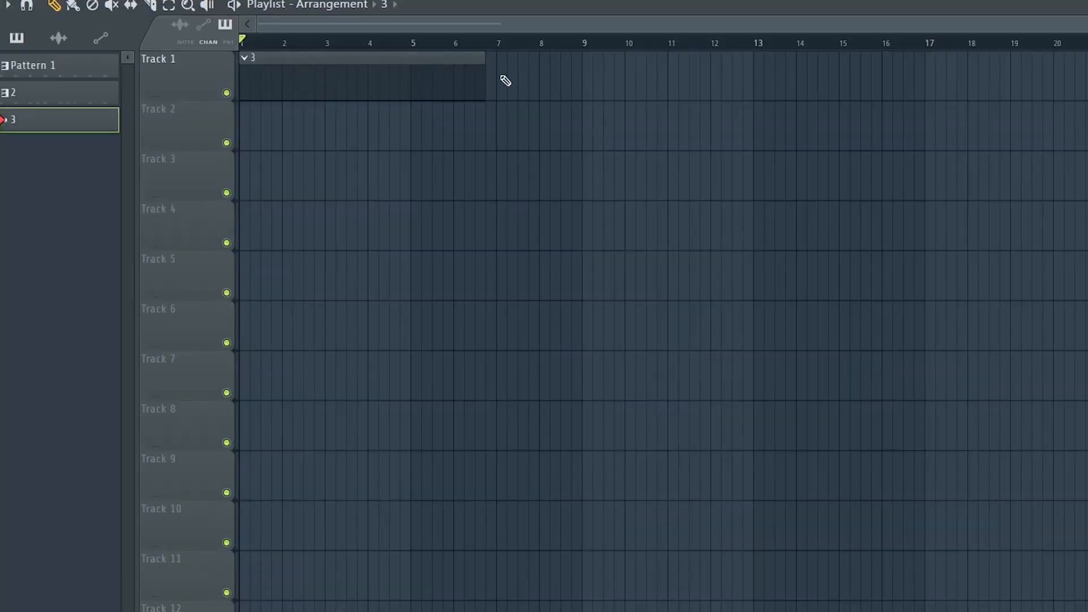
{"action": "left_click_drag", "start_coordinate": [485, 97], "coordinate": [403, 100]}
{"action": "double_click", "coordinate": [402, 100]}
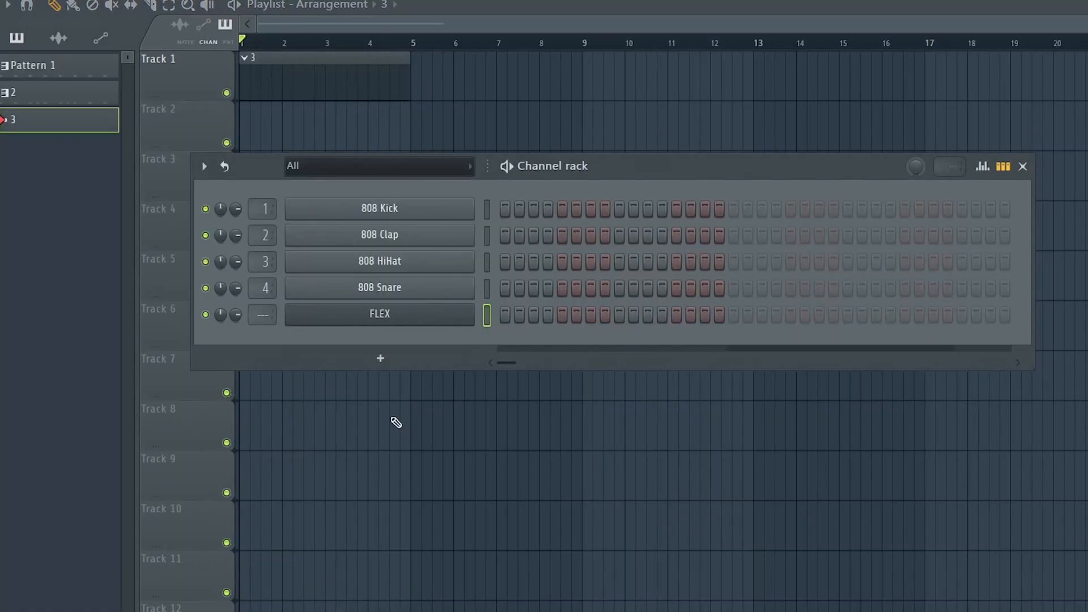
{"action": "right_click", "coordinate": [414, 320]}
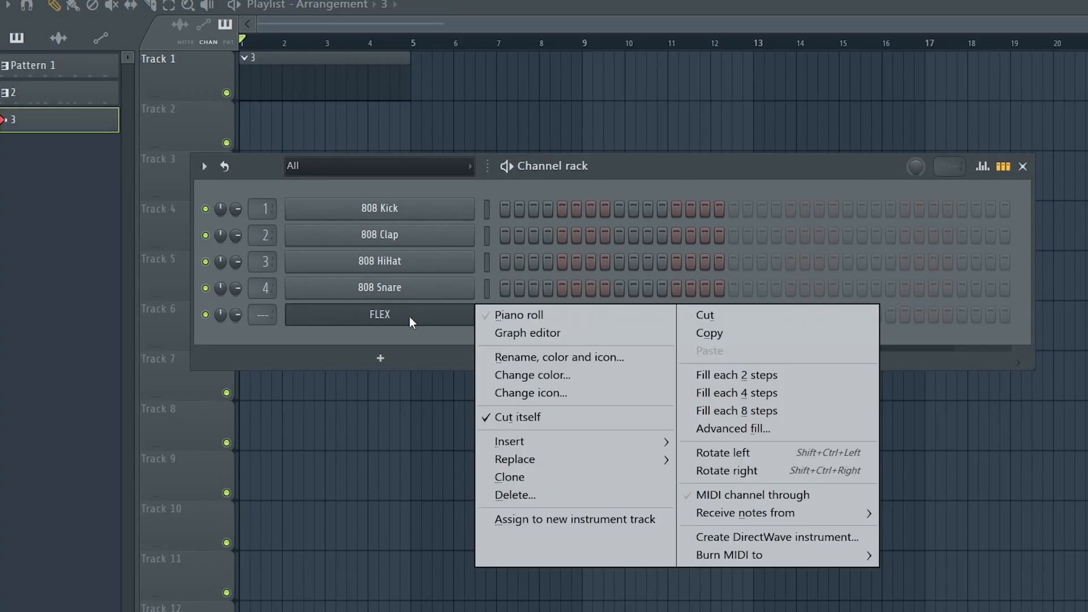
{"action": "left_click", "coordinate": [522, 314]}
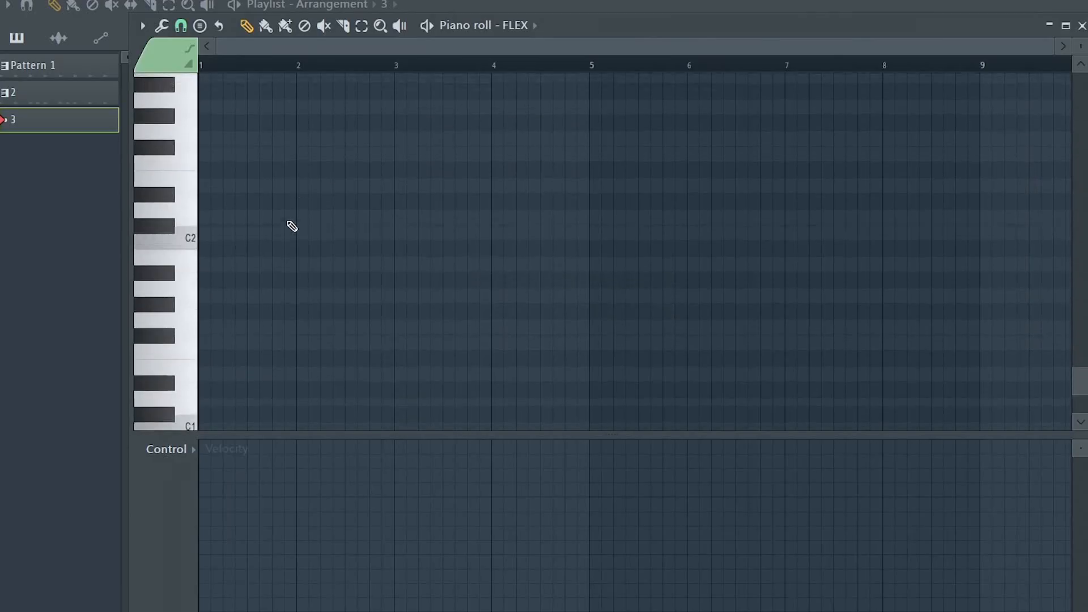
- Audition keys in several octaves of the FLEX piano roll keyboard, including C2, C3 and C6
{"action": "scroll", "coordinate": [252, 209], "scroll_direction": "up", "scroll_amount": 5}
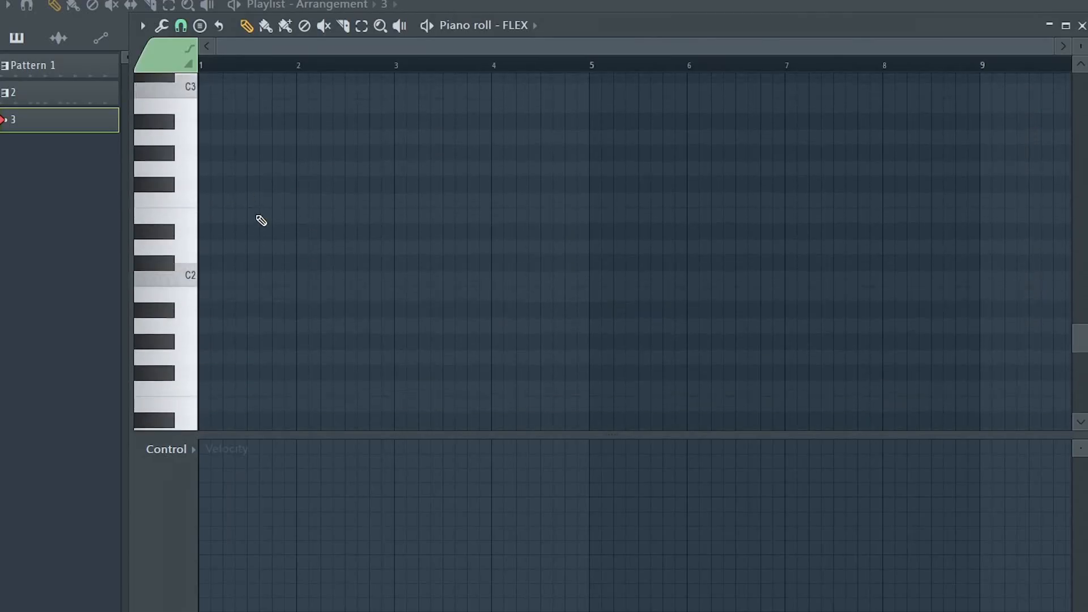
{"action": "left_click", "coordinate": [184, 380]}
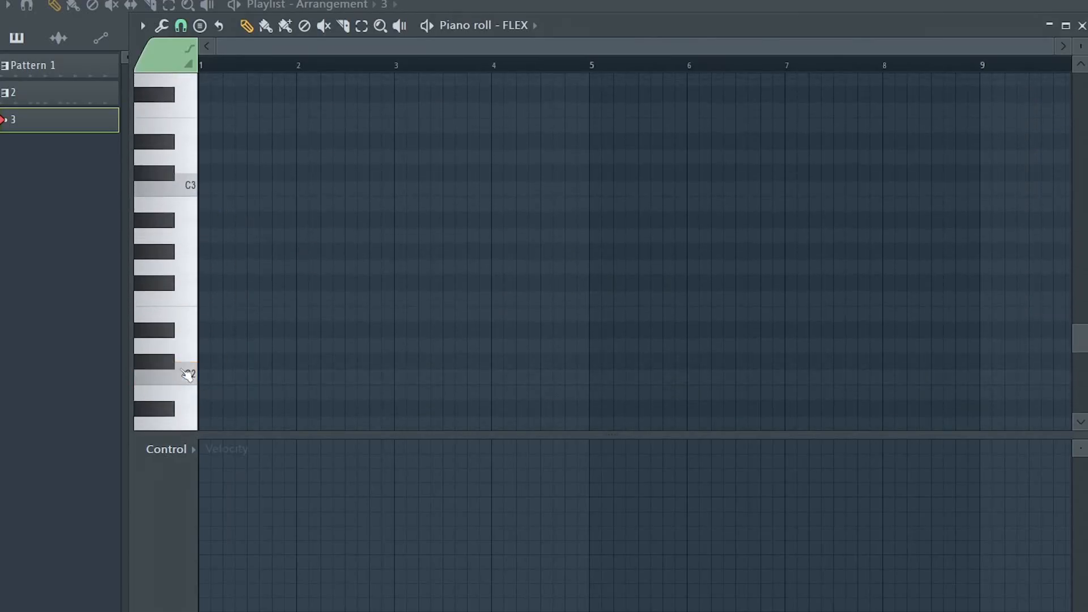
{"action": "scroll", "coordinate": [187, 371], "scroll_direction": "up", "scroll_amount": 8}
{"action": "left_click", "coordinate": [193, 192]}
{"action": "scroll", "coordinate": [248, 242], "scroll_direction": "up", "scroll_amount": 6}
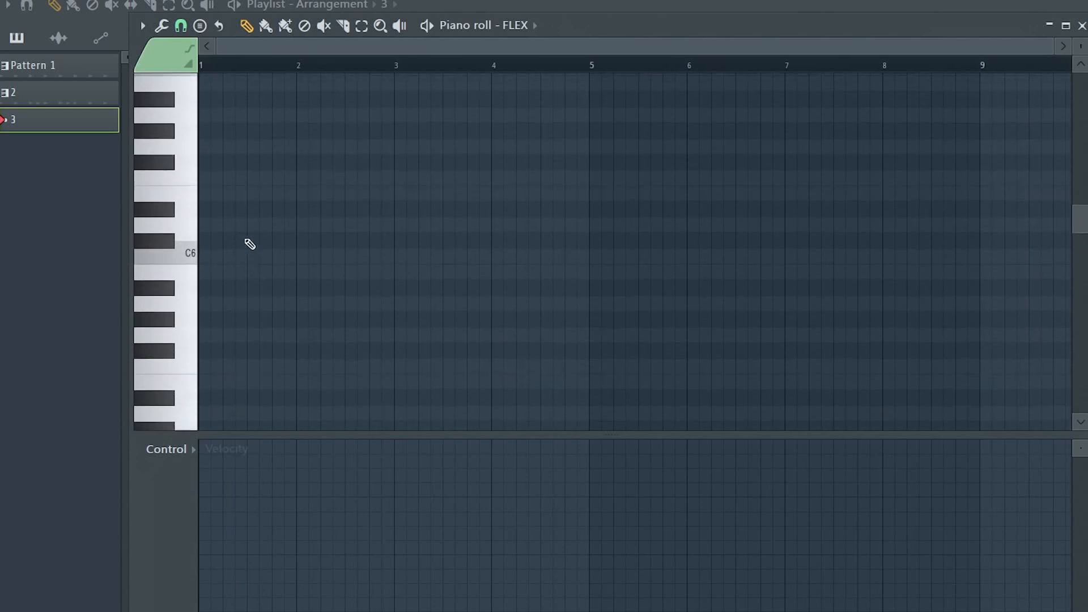
{"action": "left_click", "coordinate": [194, 284]}
{"action": "left_click", "coordinate": [193, 285]}
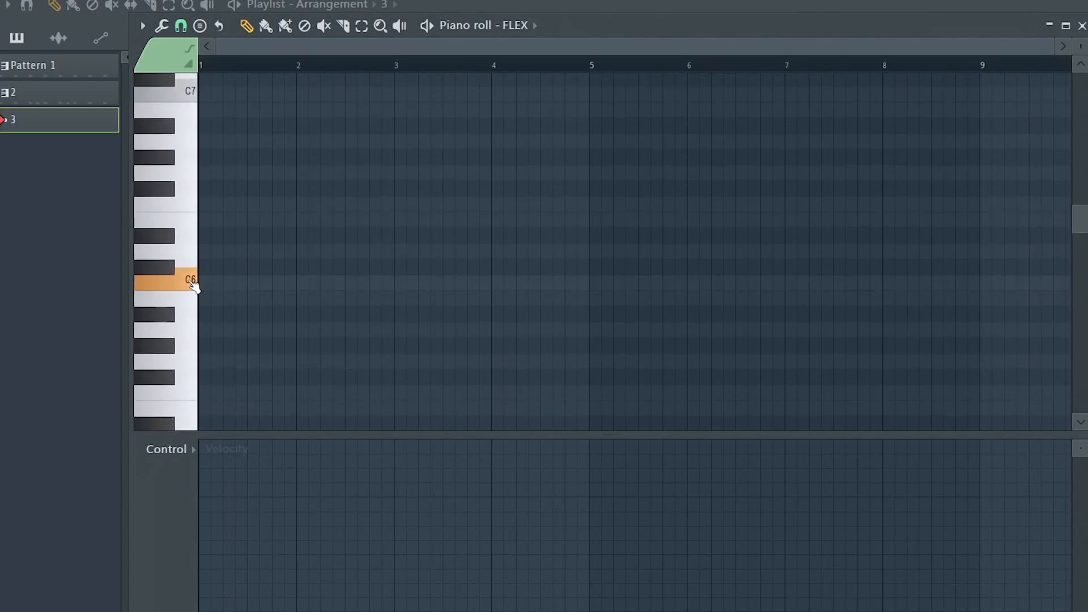
{"action": "left_click", "coordinate": [181, 375]}
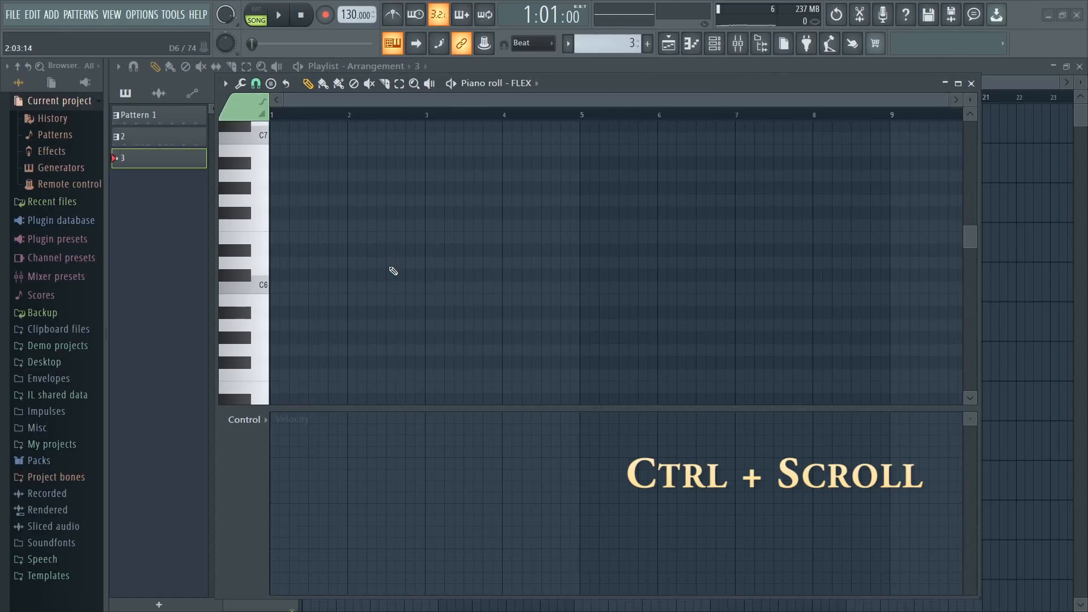
- Draw a one-bar C6 note at the start of the FLEX piano roll with the Draw tool
{"action": "scroll", "coordinate": [393, 271], "scroll_direction": "up", "scroll_amount": 5}
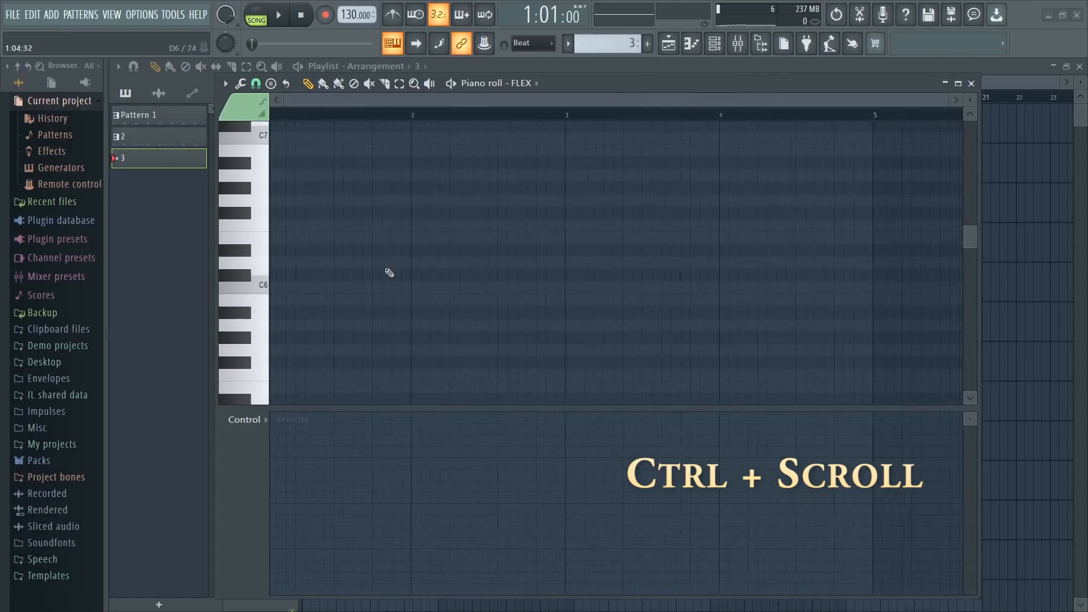
{"action": "scroll", "coordinate": [389, 272], "scroll_direction": "down", "scroll_amount": 3}
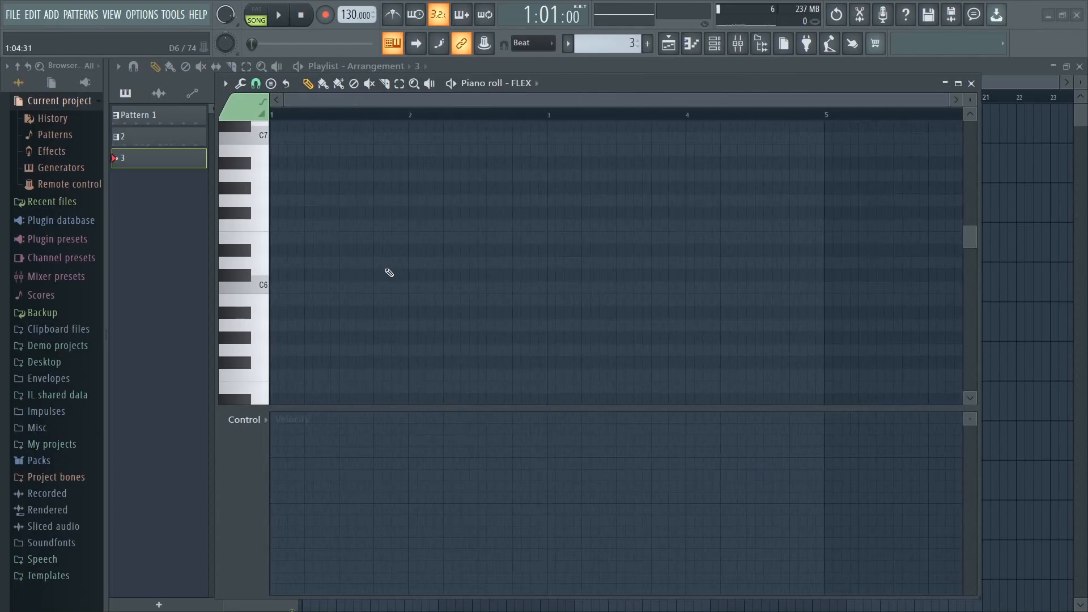
{"action": "key", "text": "p"}
{"action": "mouse_move", "coordinate": [276, 292]}
{"action": "left_mouse_down"}
{"action": "mouse_move", "coordinate": [440, 298]}
{"action": "mouse_move", "coordinate": [279, 284]}
{"action": "mouse_move", "coordinate": [271, 295]}
{"action": "mouse_move", "coordinate": [403, 300]}
{"action": "left_mouse_up"}
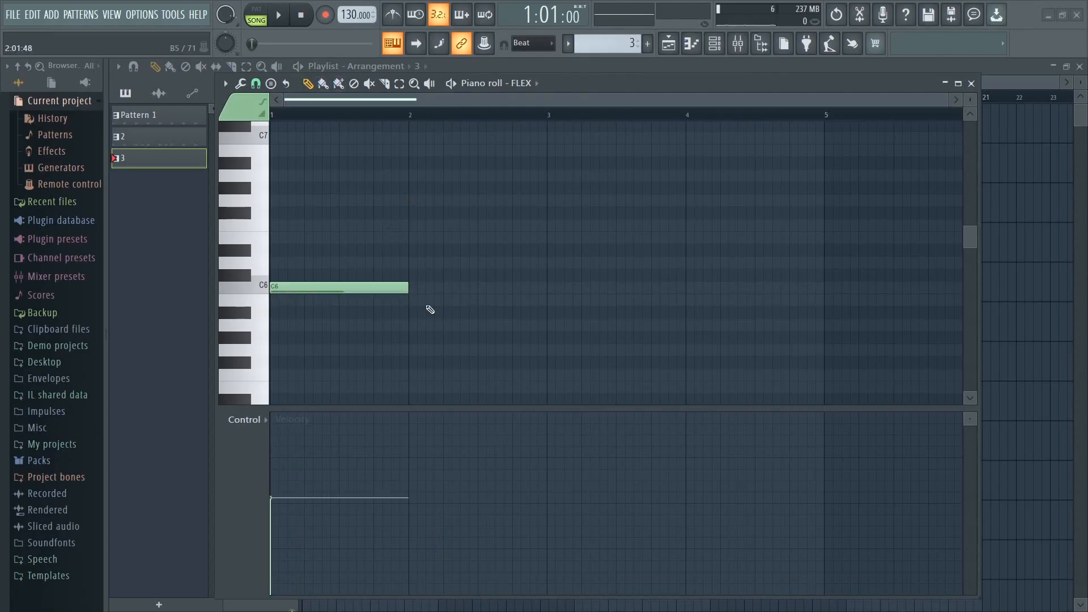
- Try lowering and raising the C6 note's velocity, and open and close the event control list
{"action": "scroll", "coordinate": [430, 309], "scroll_direction": "down", "scroll_amount": 3}
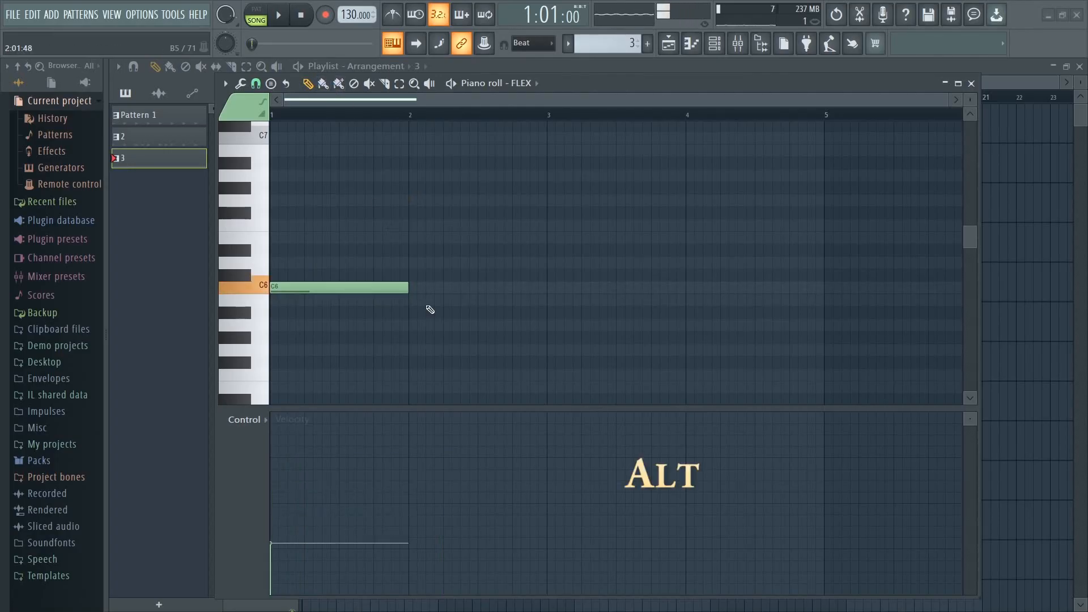
{"action": "scroll", "coordinate": [430, 309], "scroll_direction": "up", "scroll_amount": 6}
{"action": "scroll", "coordinate": [428, 302], "scroll_direction": "down", "scroll_amount": 2}
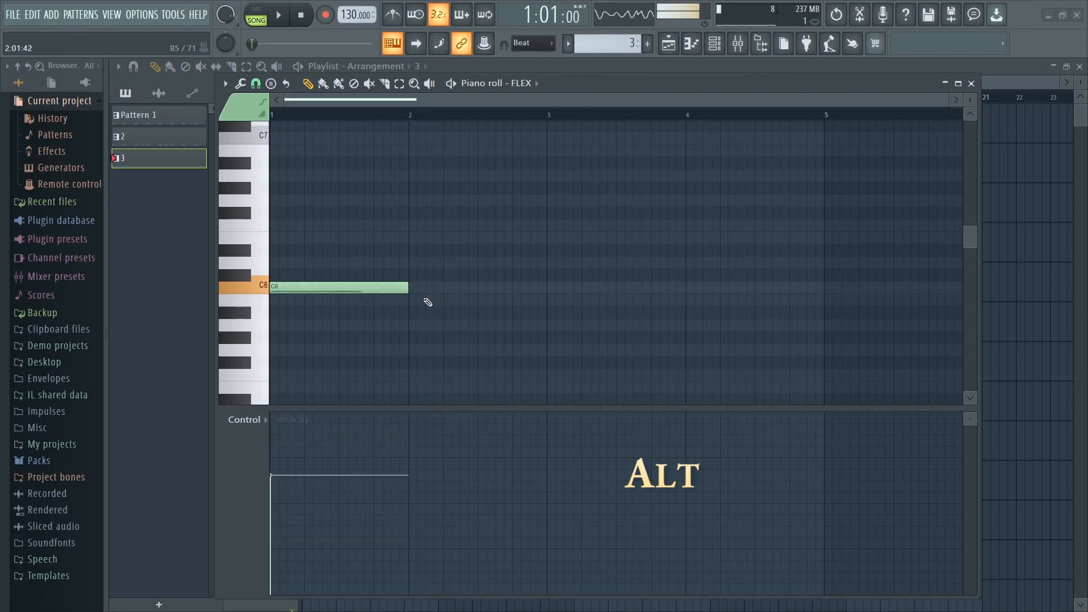
{"action": "scroll", "coordinate": [427, 302], "scroll_direction": "down", "scroll_amount": 4}
{"action": "scroll", "coordinate": [419, 306], "scroll_direction": "up", "scroll_amount": 3}
{"action": "scroll", "coordinate": [419, 306], "scroll_direction": "down", "scroll_amount": 2}
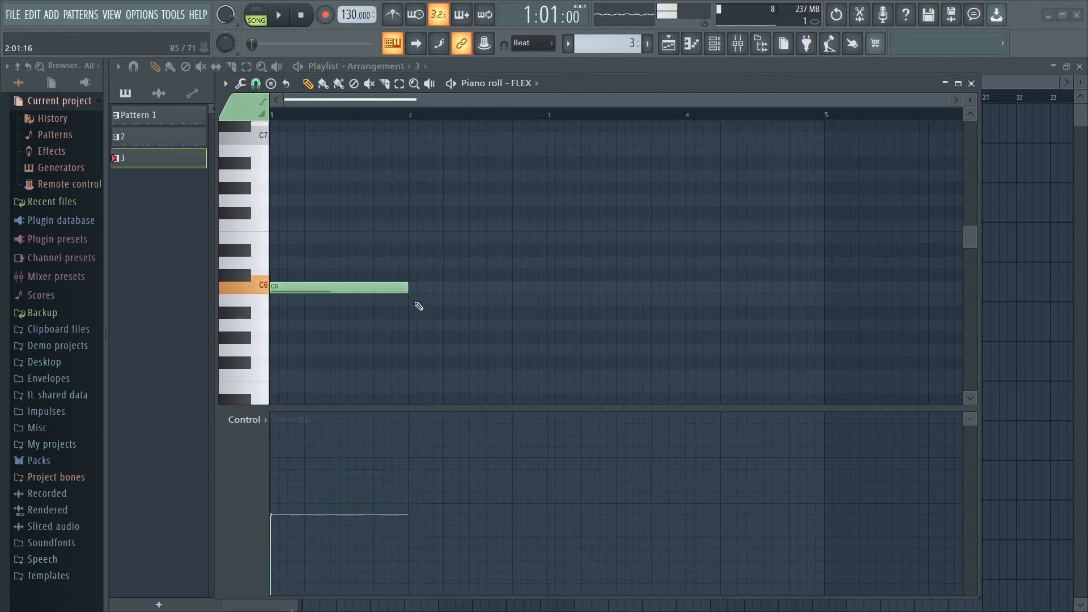
{"action": "scroll", "coordinate": [419, 306], "scroll_direction": "up", "scroll_amount": 1}
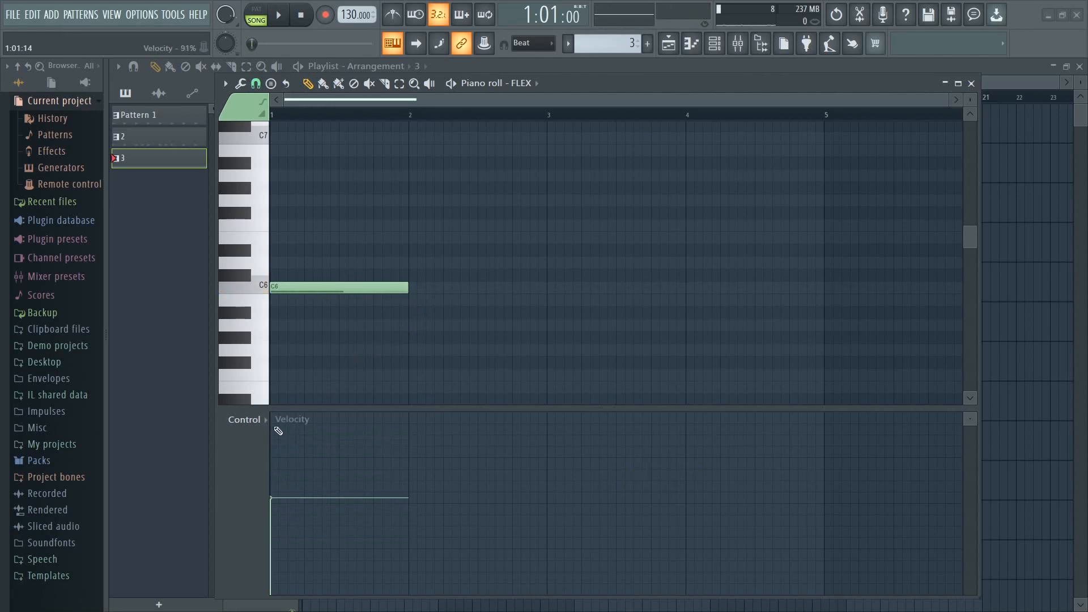
{"action": "left_click", "coordinate": [263, 420]}
{"action": "left_click", "coordinate": [262, 422]}
{"action": "scroll", "coordinate": [398, 288], "scroll_direction": "down", "scroll_amount": 1}
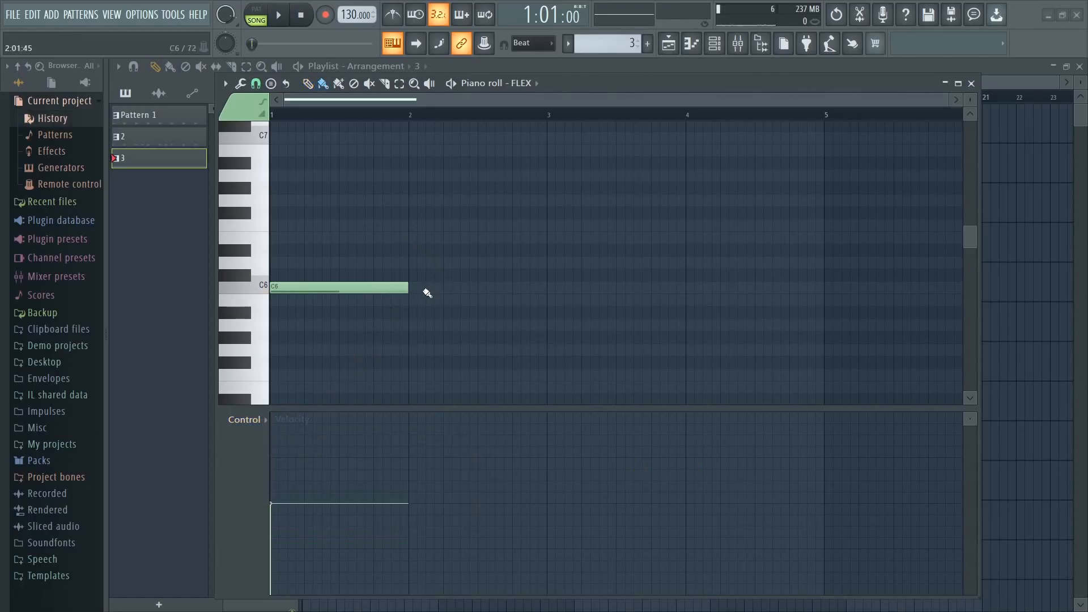
- Paint two more C6 notes after the first one with the Paint tool and delete both
{"action": "left_click_drag", "start_coordinate": [414, 287], "coordinate": [710, 289]}
{"action": "right_click", "coordinate": [711, 287]}
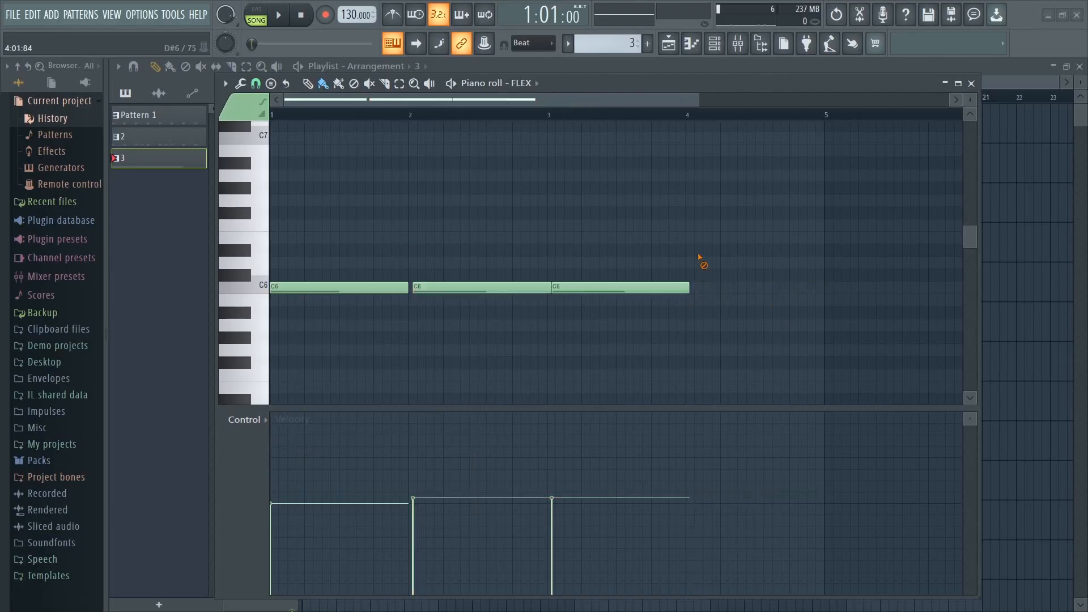
{"action": "right_click", "coordinate": [622, 287]}
{"action": "right_click", "coordinate": [505, 286]}
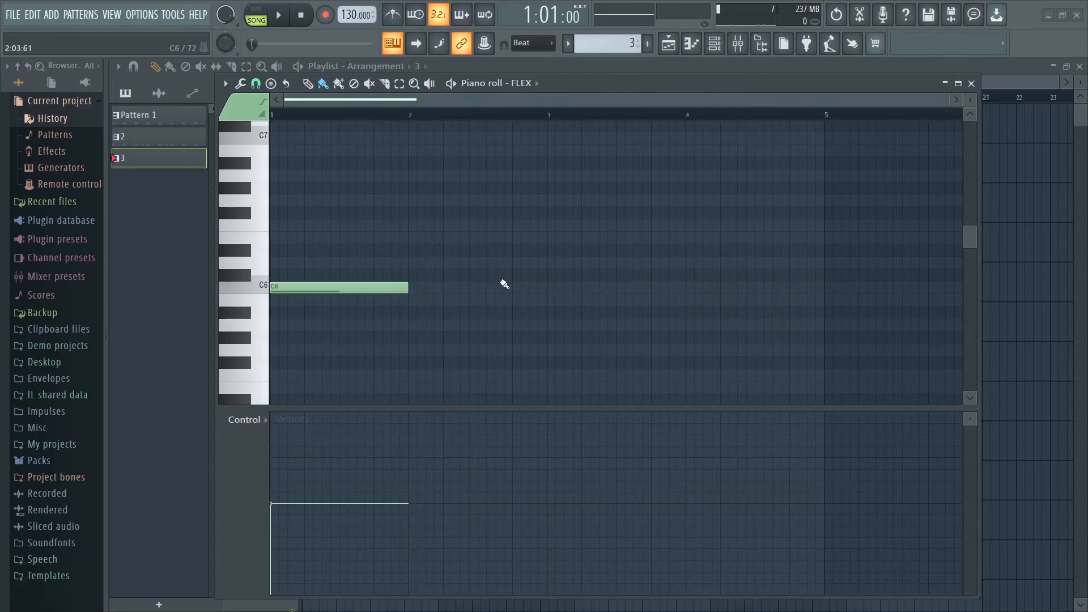
- Try the drum sequencer Paint tool right after the C6 note and briefly run playback
{"action": "left_click", "coordinate": [346, 85]}
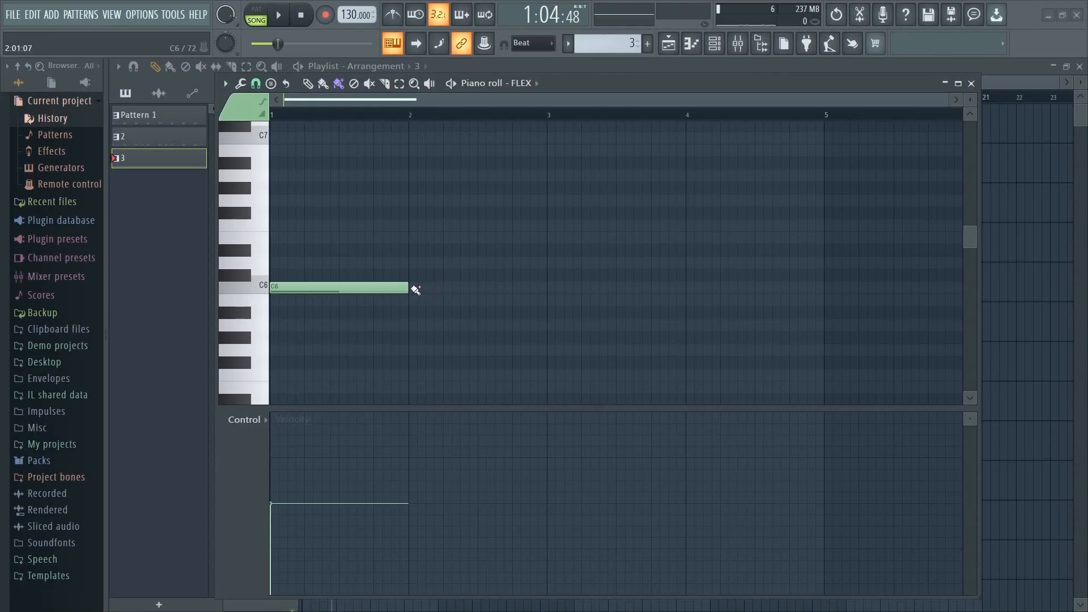
{"action": "mouse_move", "coordinate": [416, 289]}
{"action": "left_mouse_down"}
{"action": "mouse_move", "coordinate": [573, 301]}
{"action": "mouse_move", "coordinate": [417, 292]}
{"action": "left_mouse_up"}
{"action": "key", "text": "space"}
{"action": "key", "text": "space"}
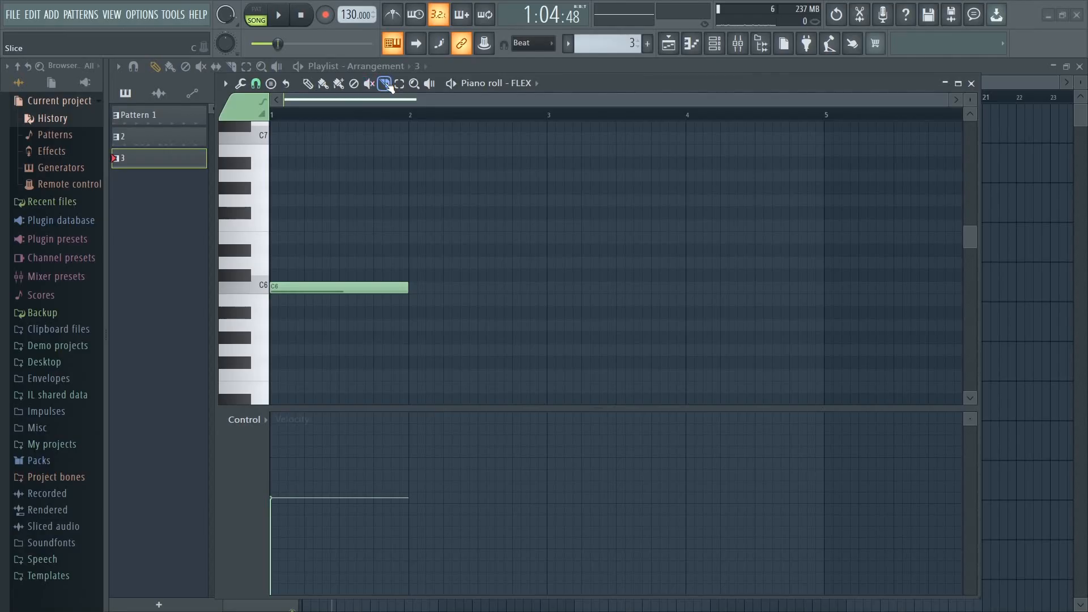
- Slice the one-bar C6 note into four roughly equal notes with the Slice tool
{"action": "left_click_drag", "start_coordinate": [376, 272], "coordinate": [384, 356]}
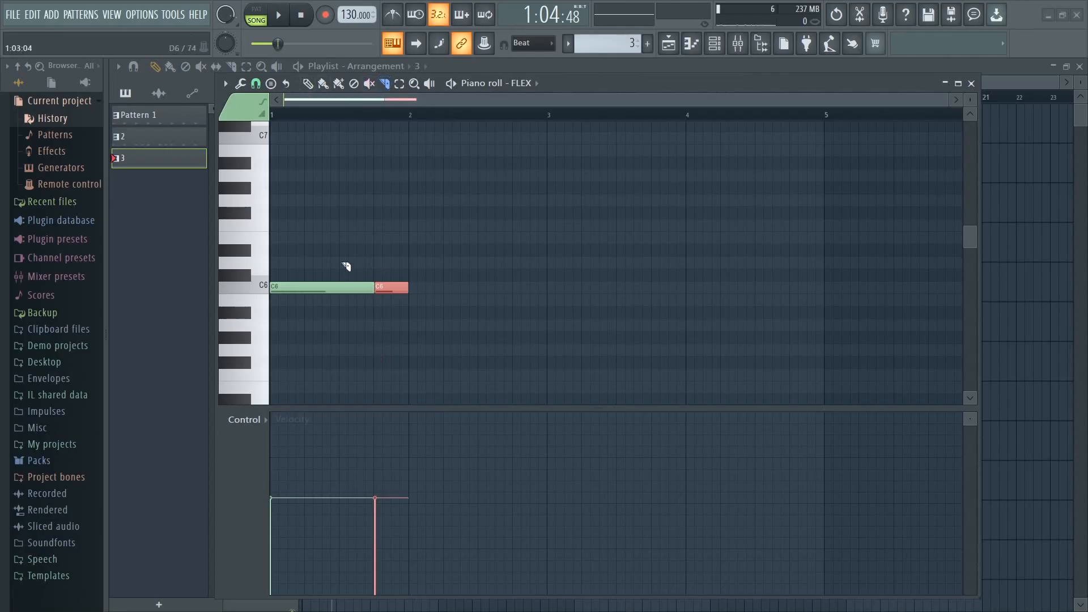
{"action": "left_click_drag", "start_coordinate": [343, 269], "coordinate": [337, 331]}
{"action": "left_click_drag", "start_coordinate": [311, 262], "coordinate": [316, 340]}
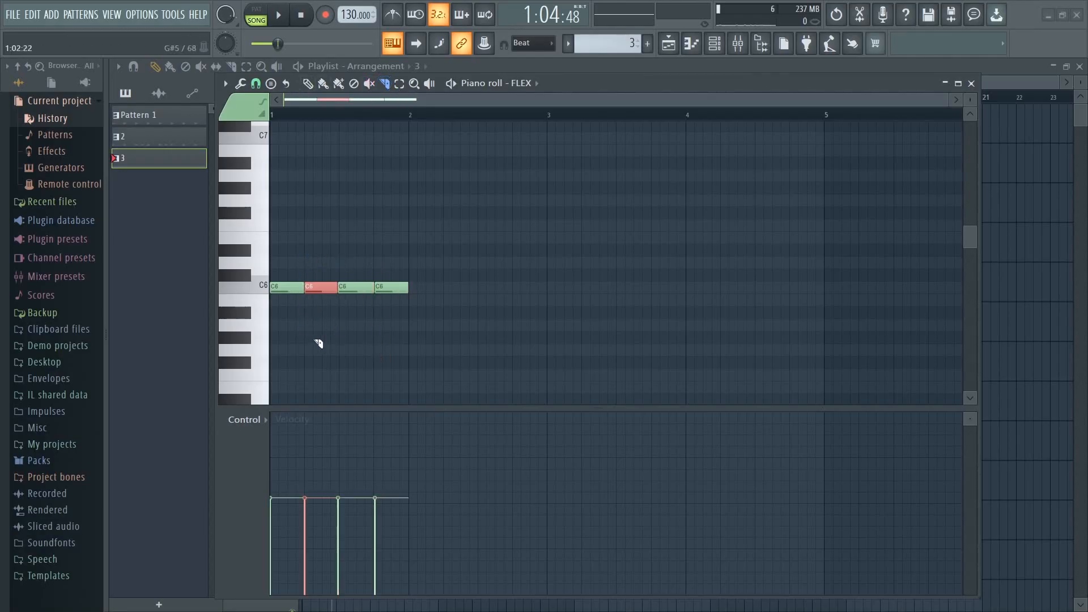
- Play the four sliced C6 notes from the start of bar 1 and stop playback
{"action": "key", "text": "space"}
{"action": "left_click", "coordinate": [287, 111]}
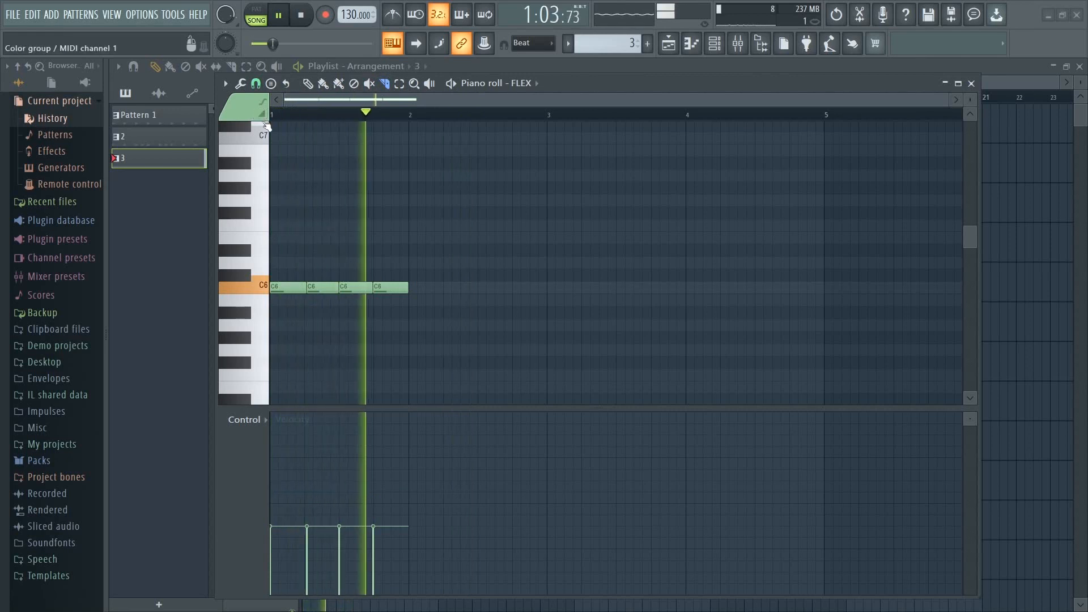
{"action": "key", "text": "space"}
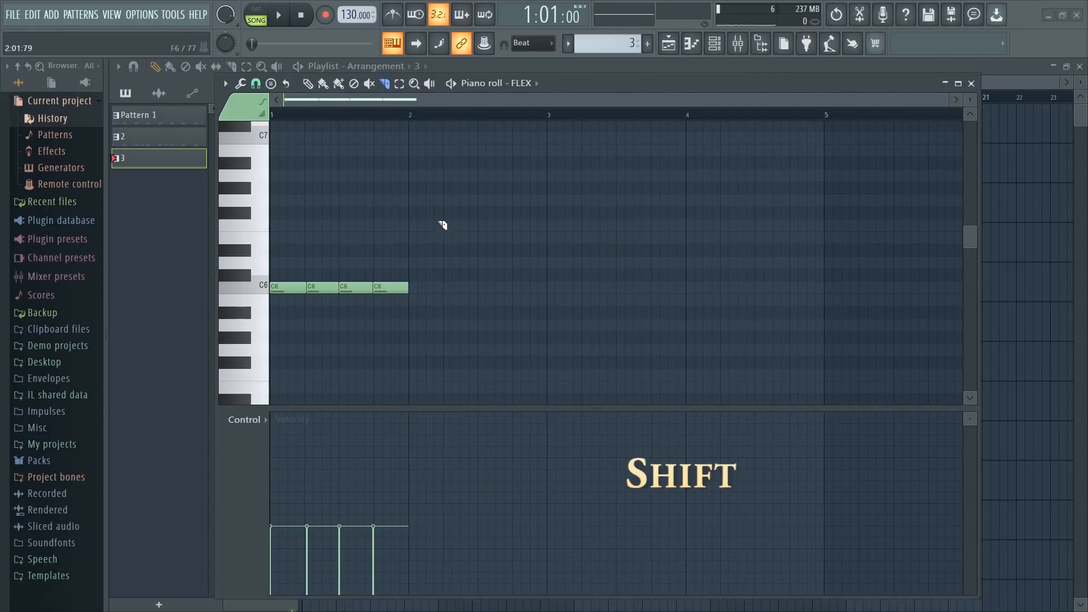
- Try out the Slice, Select and Playback tools in the empty area around the C6 notes
{"action": "left_click_drag", "start_coordinate": [455, 276], "coordinate": [491, 283]}
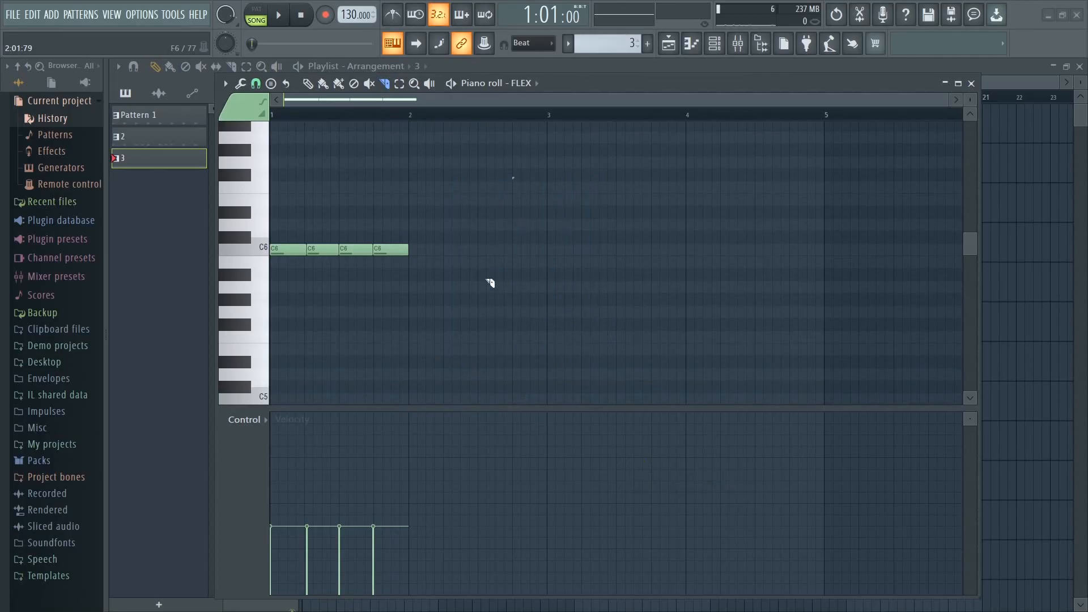
{"action": "left_click_drag", "start_coordinate": [543, 177], "coordinate": [566, 399]}
{"action": "left_click_drag", "start_coordinate": [466, 270], "coordinate": [527, 333]}
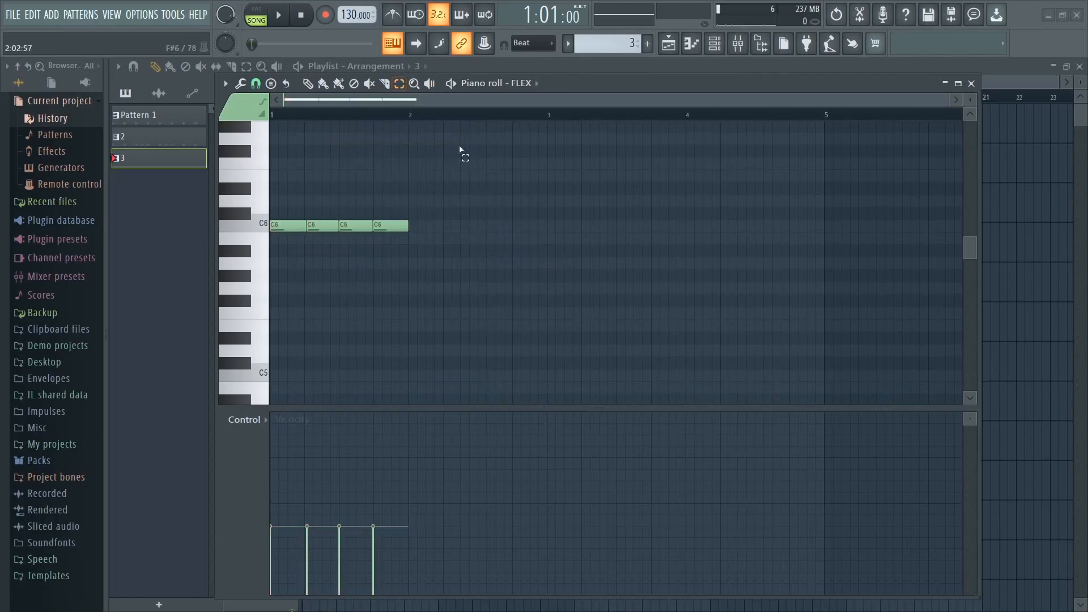
{"action": "left_click", "coordinate": [381, 177]}
{"action": "right_click", "coordinate": [376, 194]}
{"action": "left_click", "coordinate": [428, 85]}
{"action": "mouse_move", "coordinate": [325, 155]}
{"action": "left_mouse_down"}
{"action": "mouse_move", "coordinate": [470, 179]}
{"action": "mouse_move", "coordinate": [345, 178]}
{"action": "left_mouse_up"}
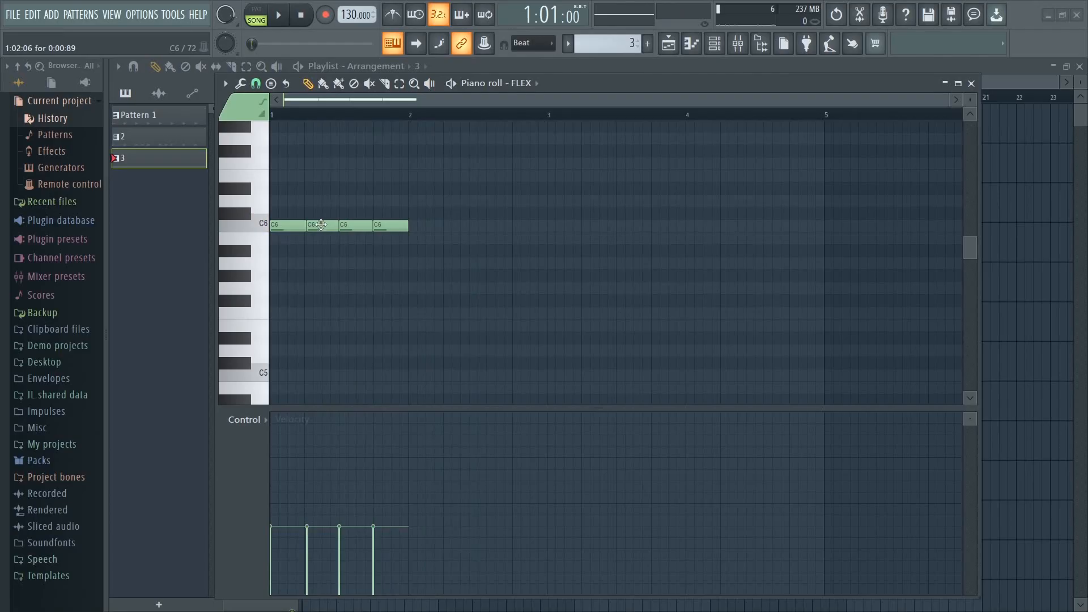
- Move the second, third and fourth C6 notes to E6, F5 and C5, and delete the leftover C6 on beat 4
{"action": "left_click_drag", "start_coordinate": [324, 224], "coordinate": [327, 200]}
{"action": "mouse_move", "coordinate": [361, 225]}
{"action": "left_mouse_down"}
{"action": "mouse_move", "coordinate": [358, 183]}
{"action": "mouse_move", "coordinate": [356, 313]}
{"action": "left_mouse_up"}
{"action": "left_click_drag", "start_coordinate": [384, 238], "coordinate": [376, 375]}
{"action": "left_click_drag", "start_coordinate": [323, 200], "coordinate": [321, 176]}
{"action": "key", "text": "space"}
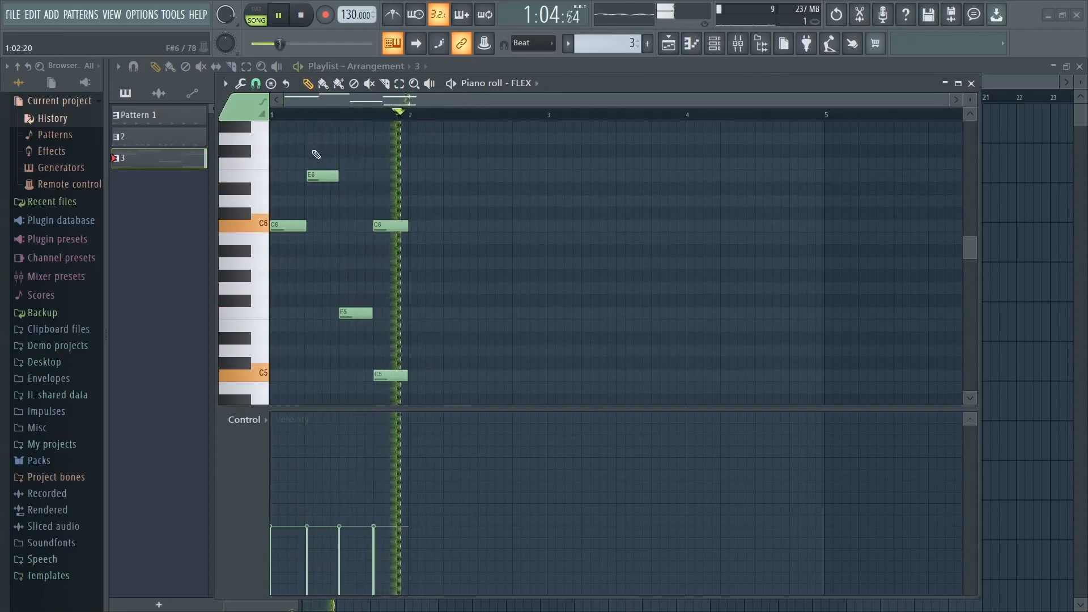
{"action": "key", "text": "space"}
{"action": "right_click", "coordinate": [386, 228]}
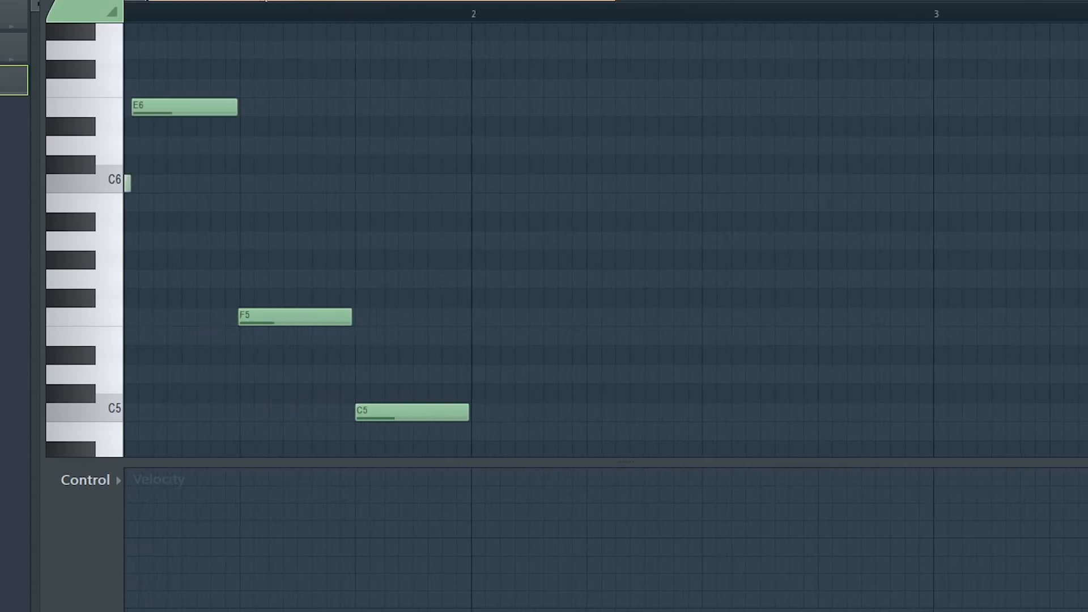
- Add a short F6 note over the second half of the C5 note, ending at the start of bar 2
{"action": "scroll", "coordinate": [487, 249], "scroll_direction": "left", "scroll_amount": 2}
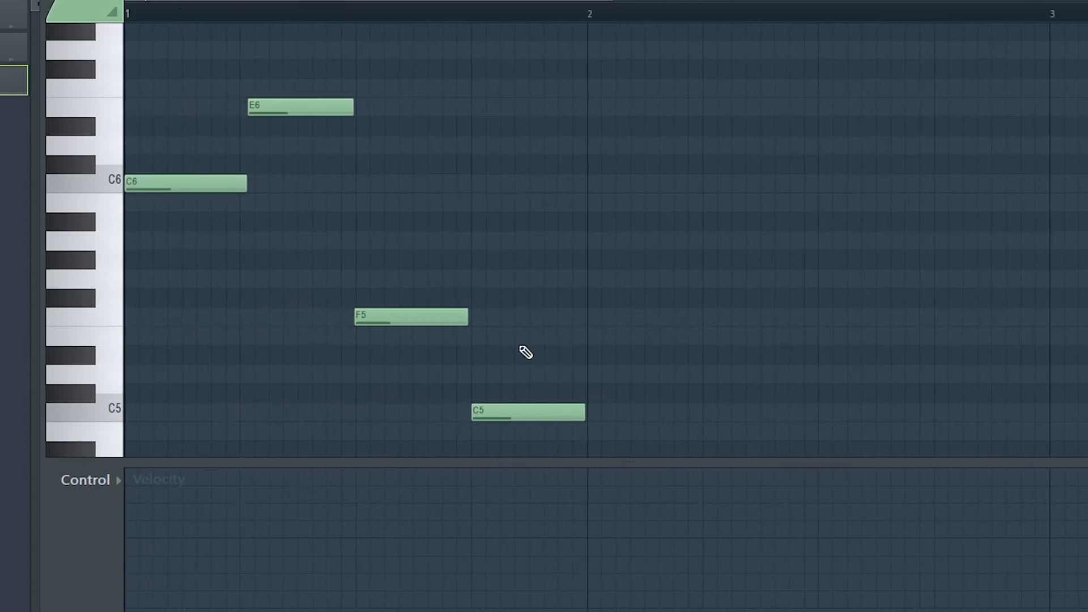
{"action": "left_click", "coordinate": [541, 170]}
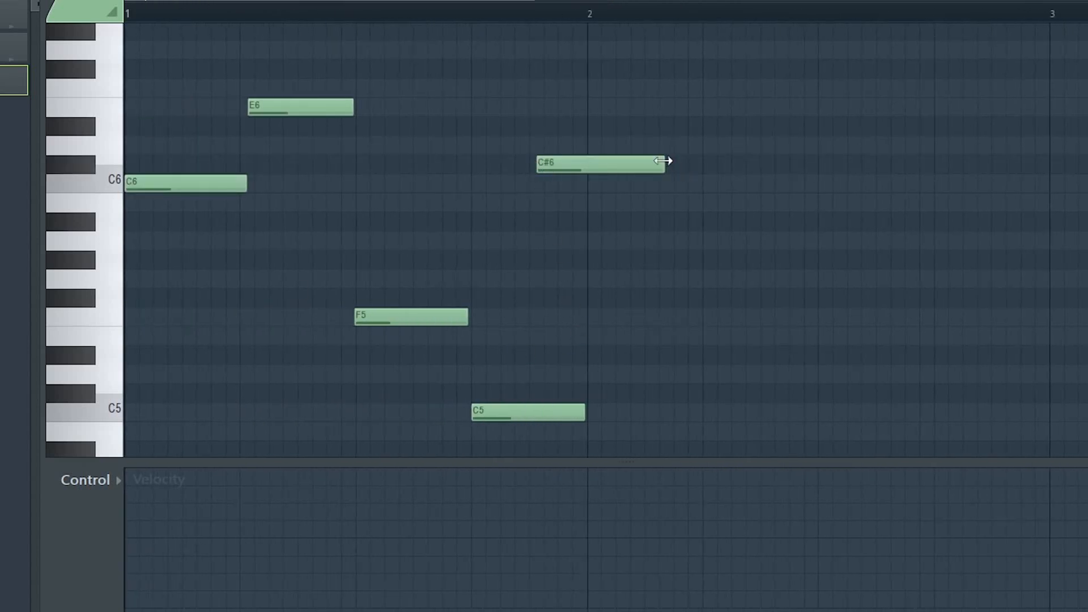
{"action": "left_click_drag", "start_coordinate": [663, 161], "coordinate": [568, 86]}
{"action": "left_click", "coordinate": [568, 106]}
{"action": "left_click", "coordinate": [527, 406]}
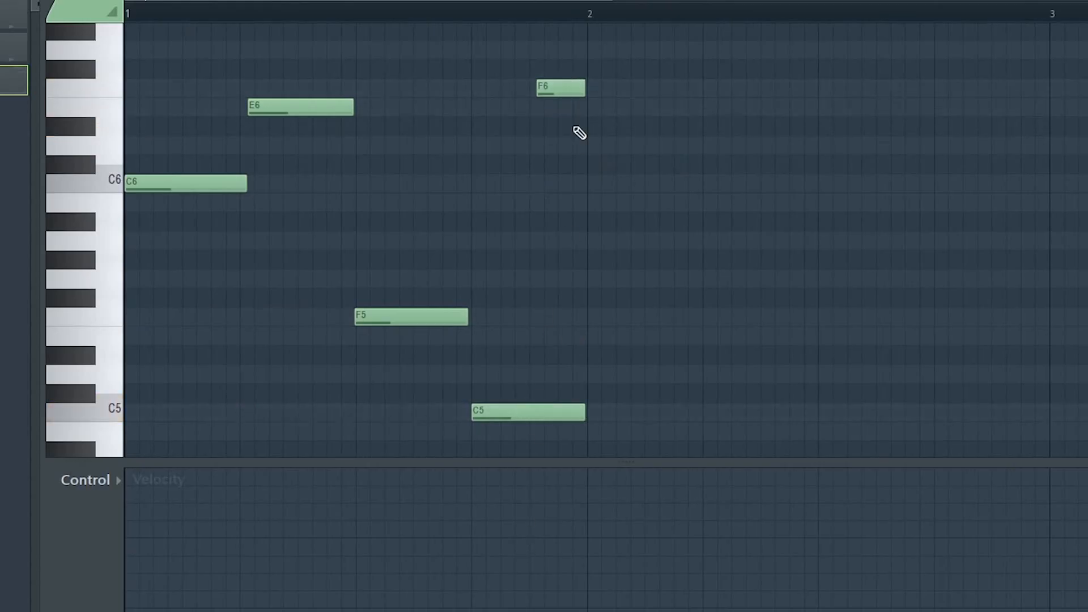
- Turn the F6 note into a slide note in its note properties and play it from beat 4 of bar 1
{"action": "double_click", "coordinate": [562, 86]}
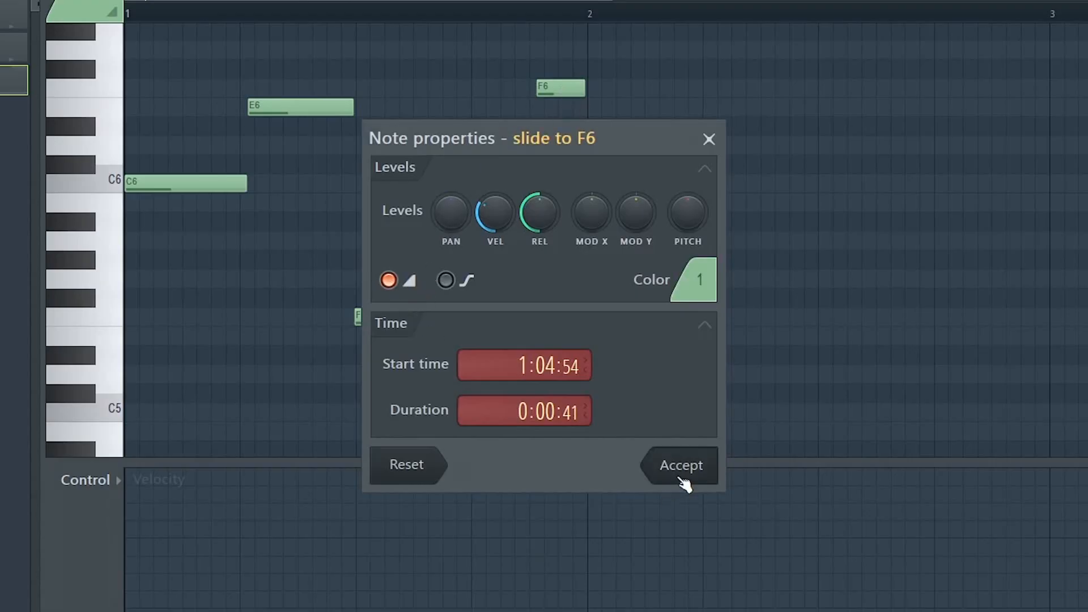
{"action": "left_click", "coordinate": [675, 472]}
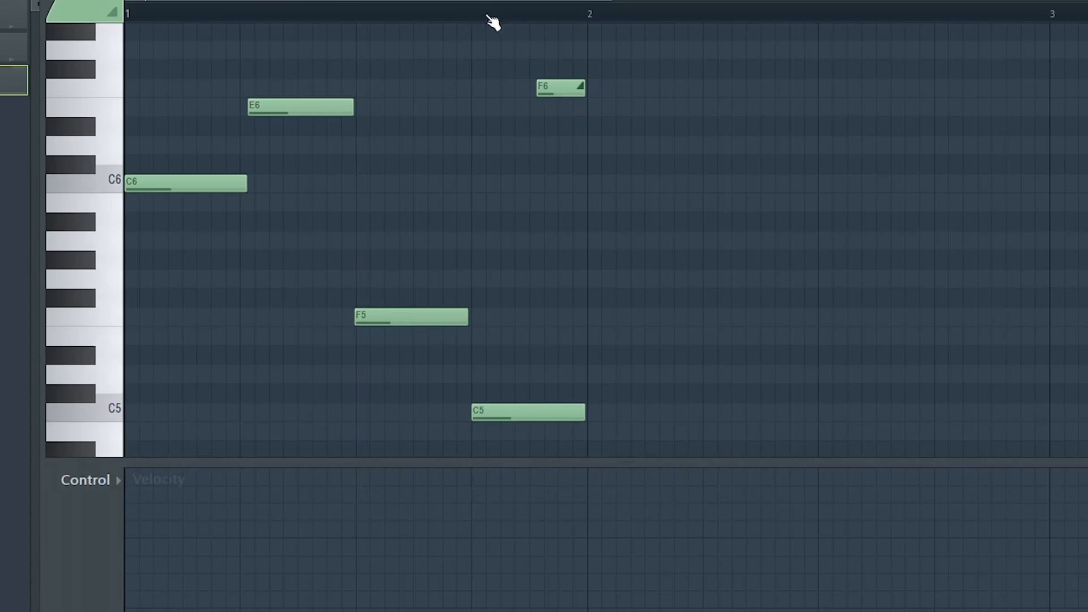
{"action": "left_click", "coordinate": [487, 16]}
{"action": "key", "text": "space"}
{"action": "key", "text": "space"}
- Extend the C5 note into bar 2, raise the slide note to G6 ending one beat into bar 2, and play the result
{"action": "left_click_drag", "start_coordinate": [584, 412], "coordinate": [787, 413]}
{"action": "key", "text": "space"}
{"action": "left_click_drag", "start_coordinate": [583, 89], "coordinate": [788, 101]}
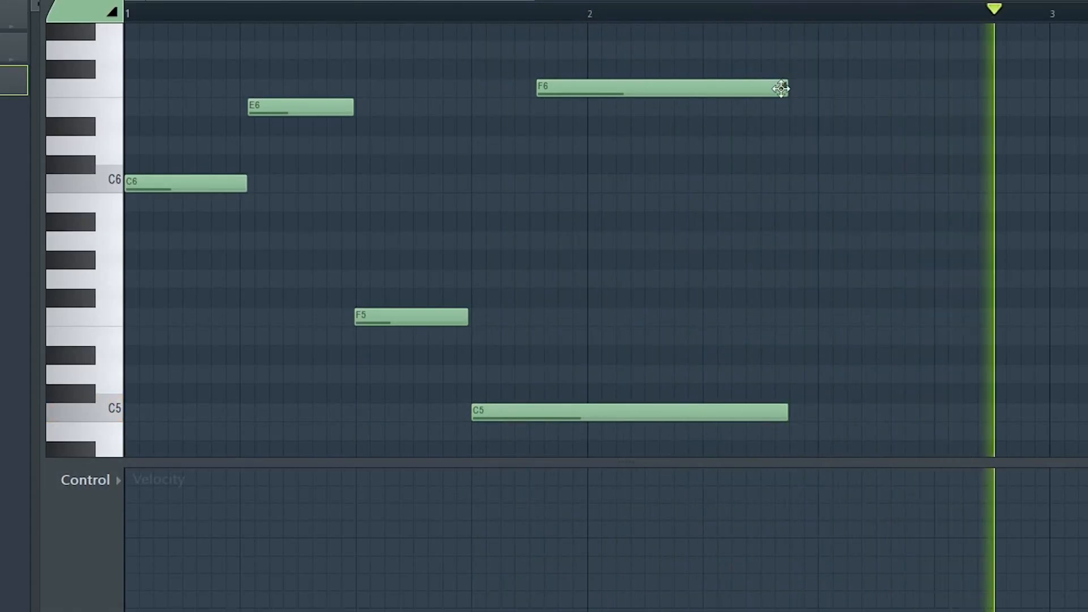
{"action": "left_click_drag", "start_coordinate": [784, 87], "coordinate": [655, 36]}
{"action": "key", "text": "space"}
{"action": "key", "text": "space"}
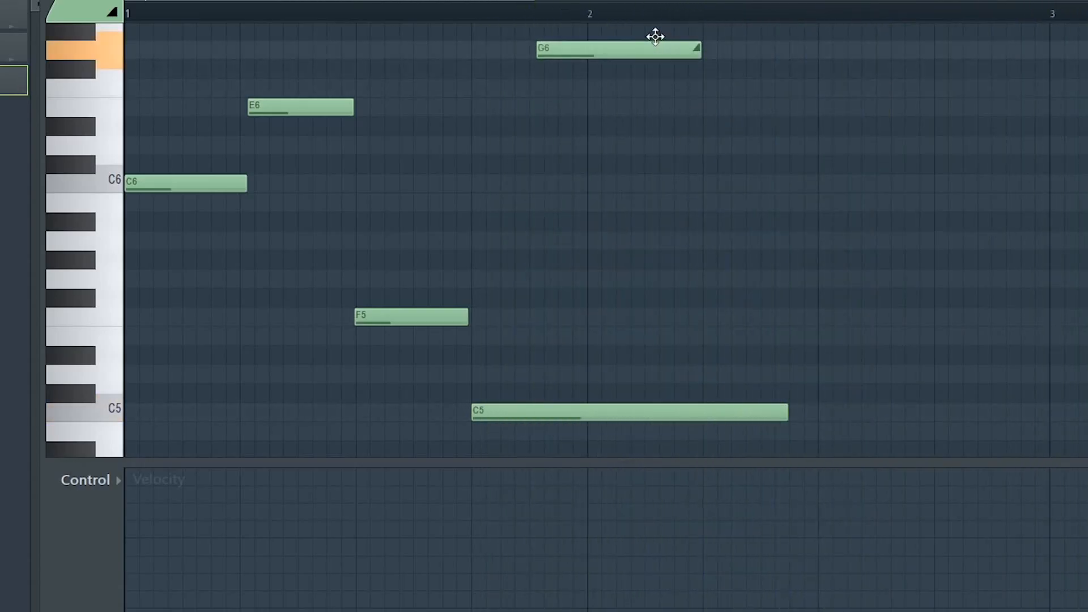
{"action": "key", "text": "space"}
{"action": "key", "text": "space"}
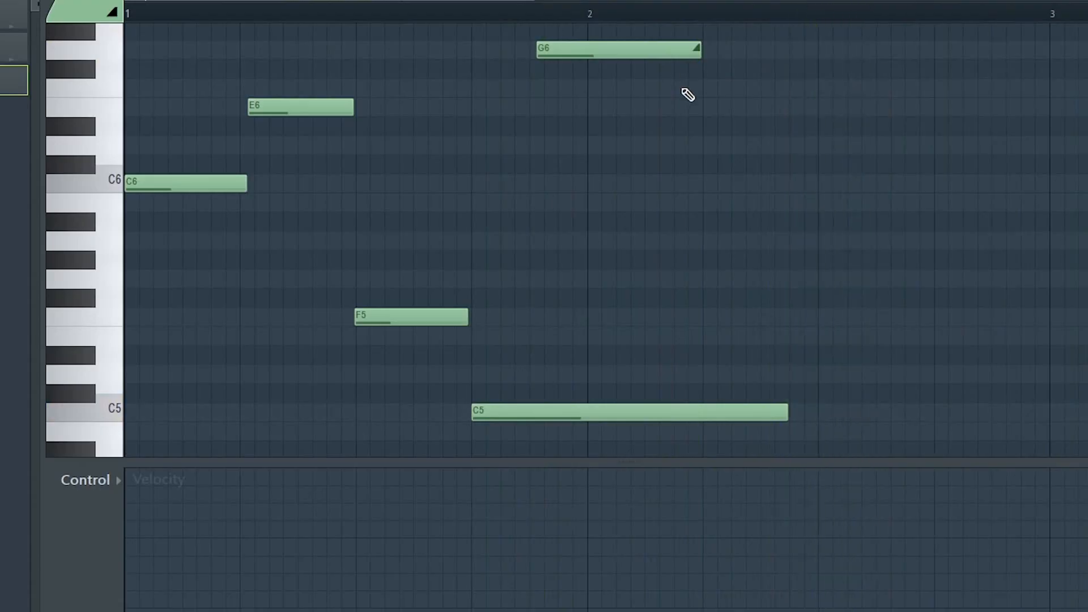
- Lengthen the C5 note to the middle of bar 2 and replay the slide from around beat 4 of bar 1
{"action": "left_click_drag", "start_coordinate": [786, 412], "coordinate": [817, 413]}
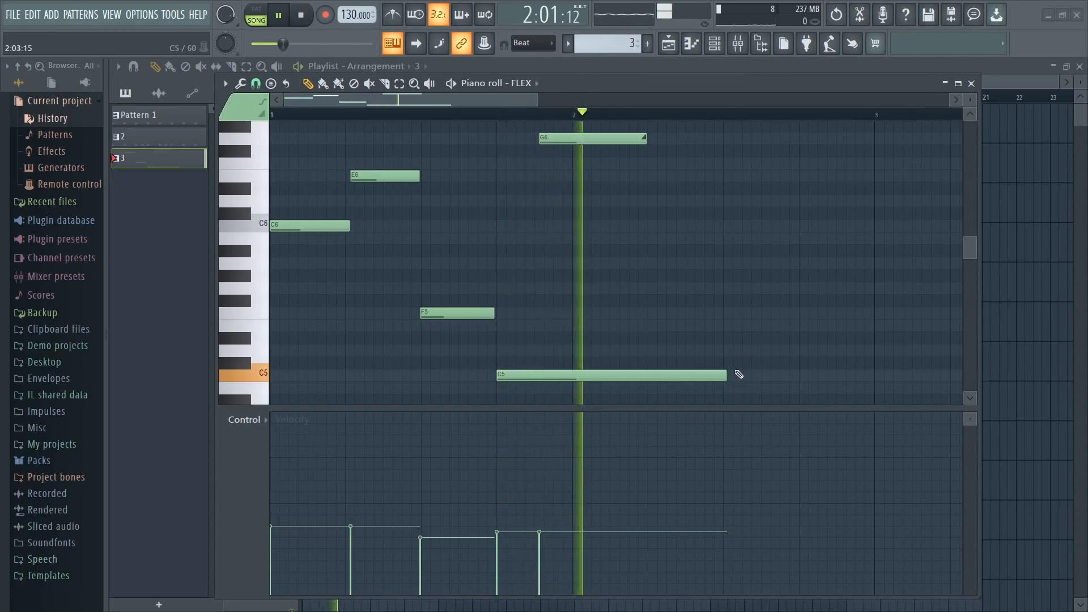
{"action": "key", "text": "space"}
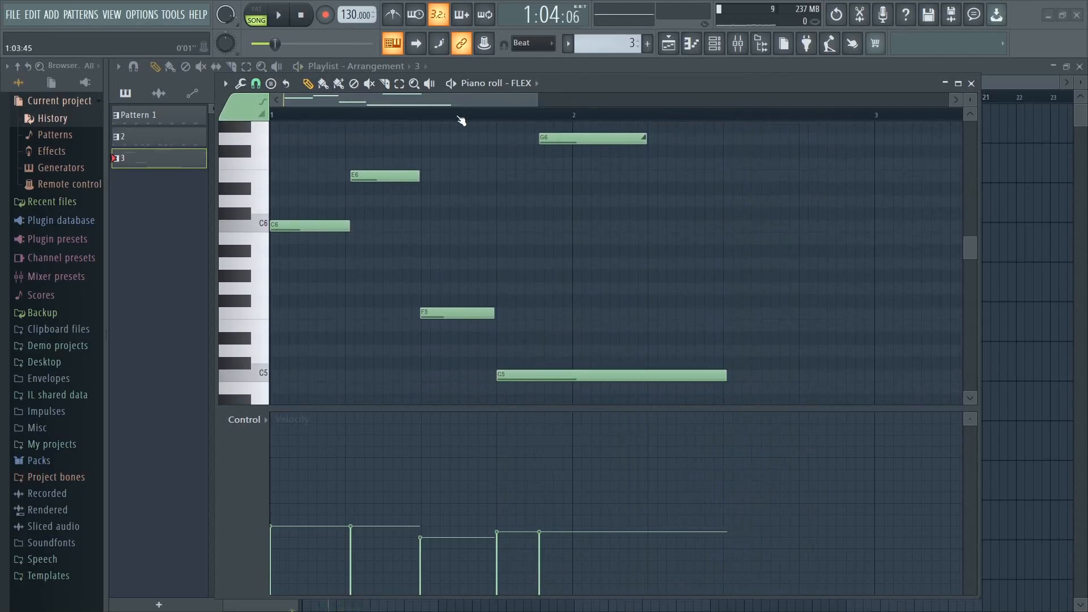
{"action": "key", "text": "space"}
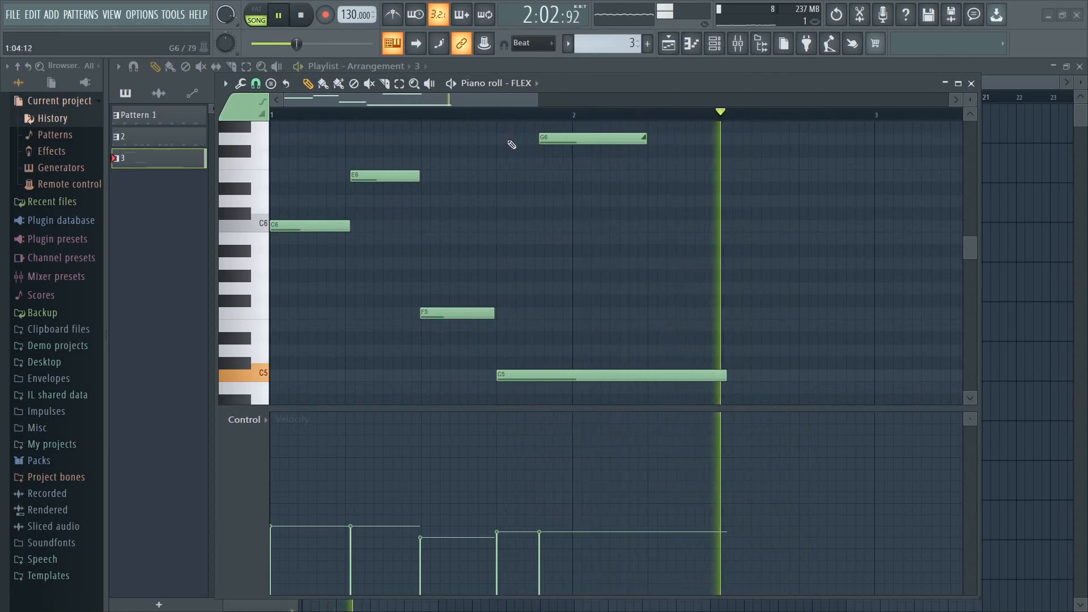
{"action": "key", "text": "space"}
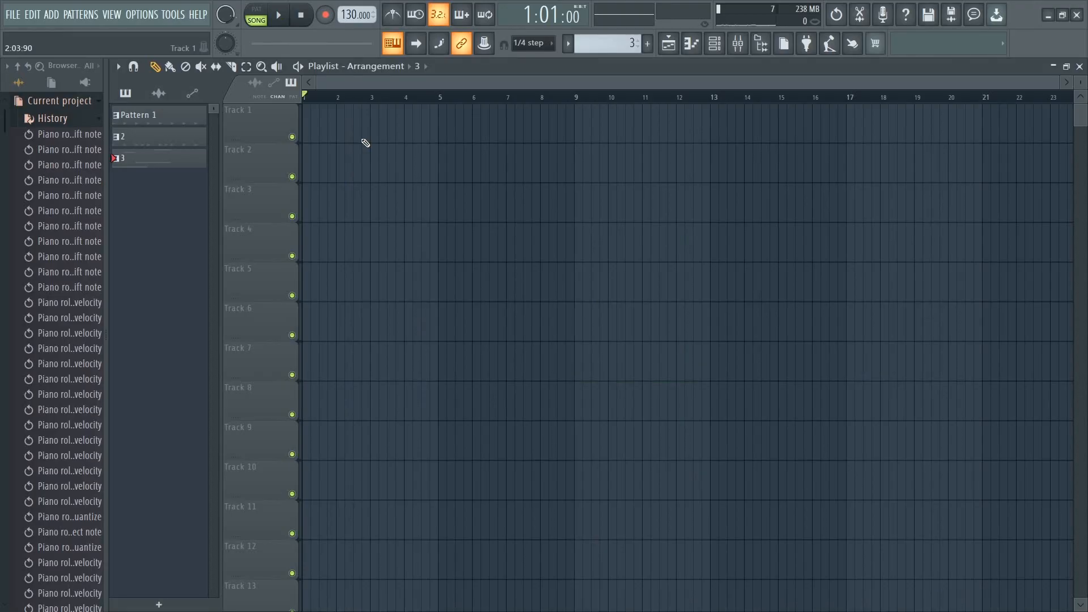
- Open the mixer and check the Voicemeeter Virtual ASIO device selection in the audio settings
{"action": "key", "text": "F9"}
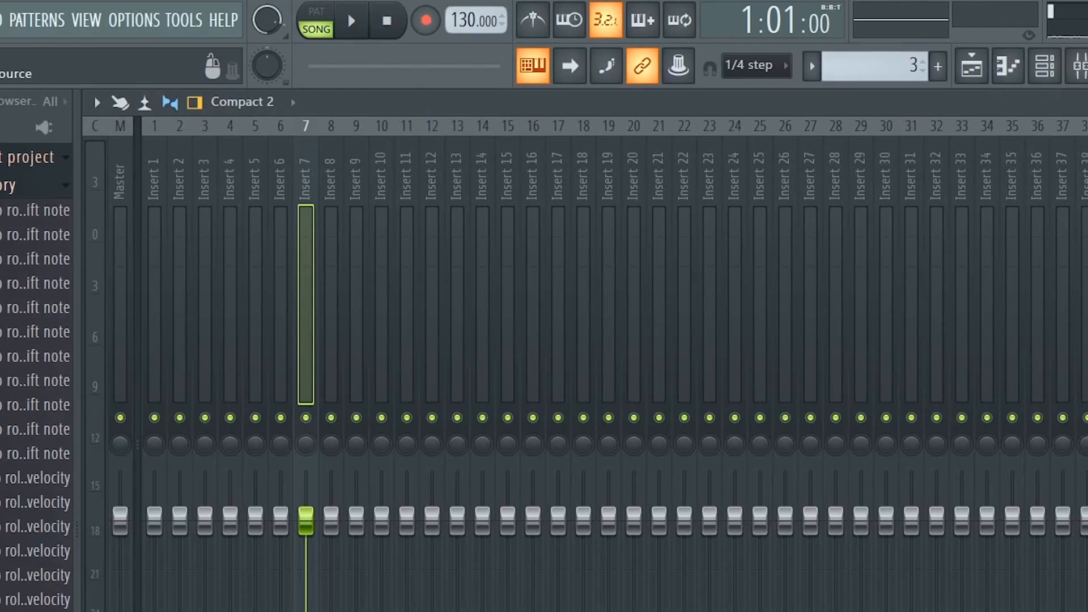
{"action": "left_click", "coordinate": [151, 22]}
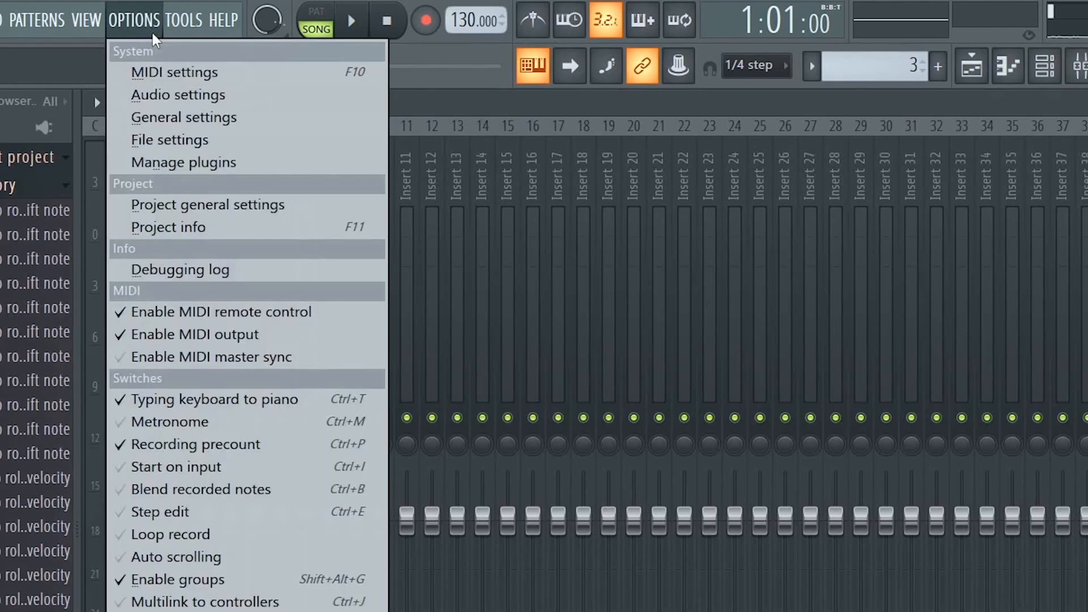
{"action": "left_click", "coordinate": [162, 93]}
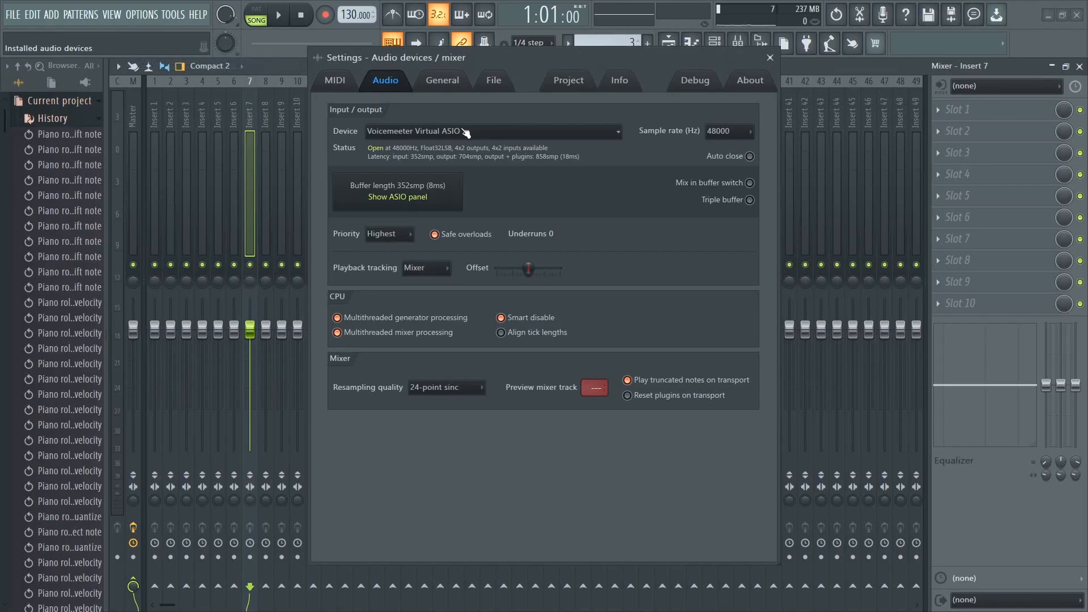
{"action": "left_click", "coordinate": [465, 131]}
{"action": "left_click", "coordinate": [391, 125]}
{"action": "left_click", "coordinate": [470, 132]}
{"action": "left_click", "coordinate": [468, 131]}
{"action": "left_click", "coordinate": [770, 58]}
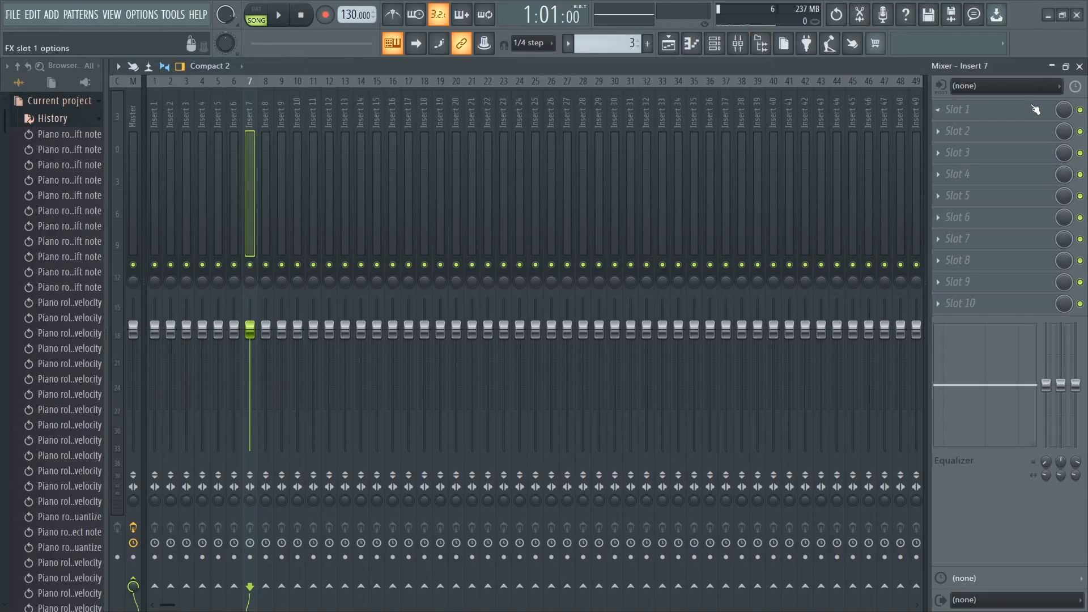
- Set the external audio input of mixer track Insert 7 to VM-VAIO 1 - VM-VAIO 2
{"action": "left_click", "coordinate": [1006, 85]}
{"action": "left_click", "coordinate": [994, 115]}
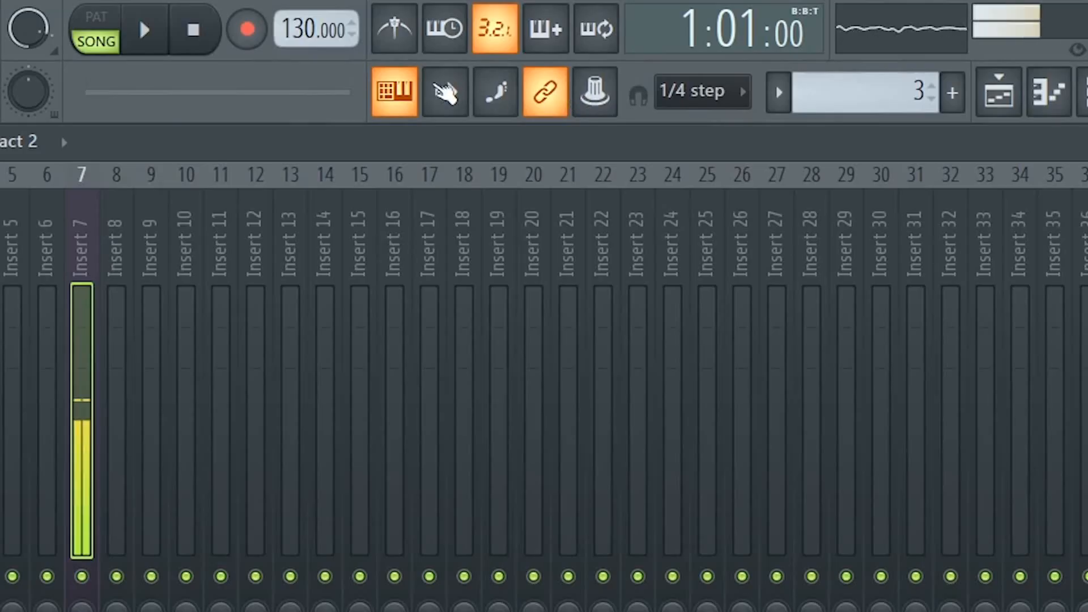
- Turn on the metronome and look at its available sounds without changing the Cowbell choice
{"action": "left_click", "coordinate": [399, 34]}
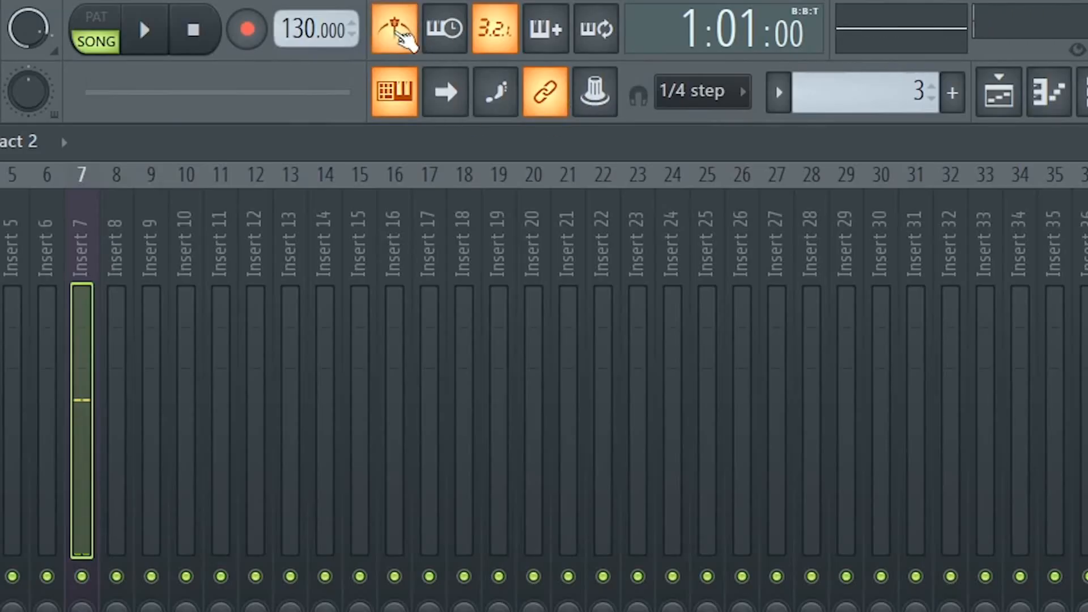
{"action": "right_click", "coordinate": [395, 28]}
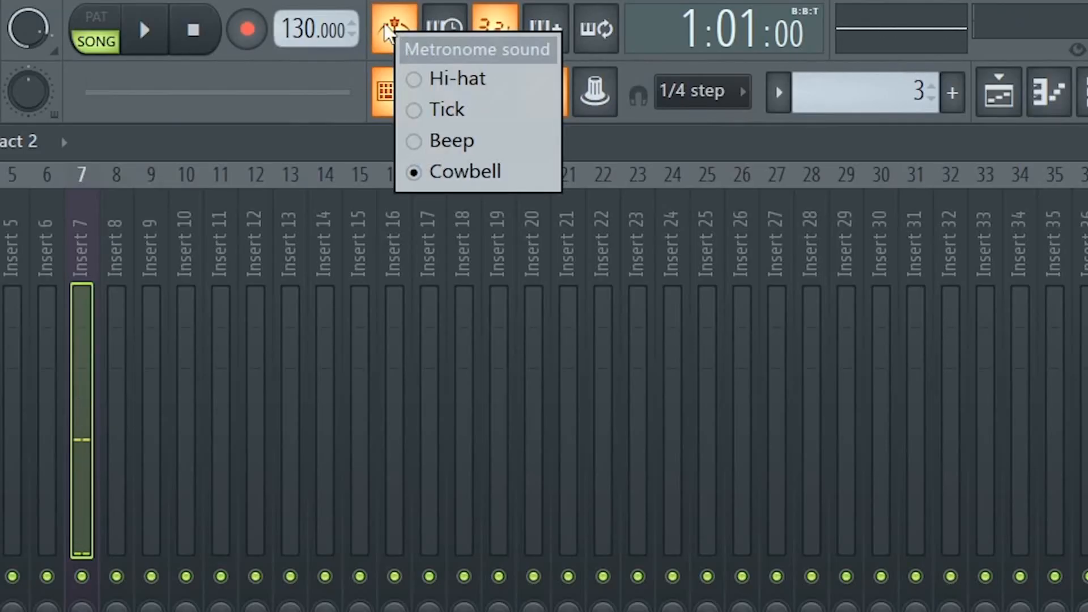
{"action": "left_click", "coordinate": [388, 31]}
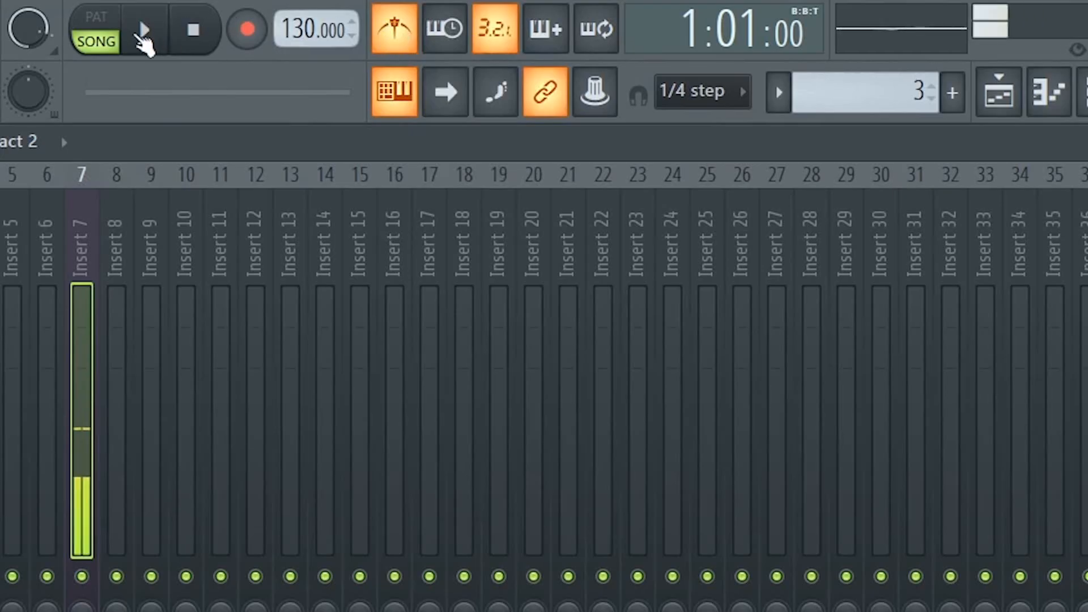
- Audition the Beep, Tick and Hi-hat metronome sounds during playback, return to Cowbell and stop playback
{"action": "left_click", "coordinate": [143, 37]}
{"action": "right_click", "coordinate": [375, 38]}
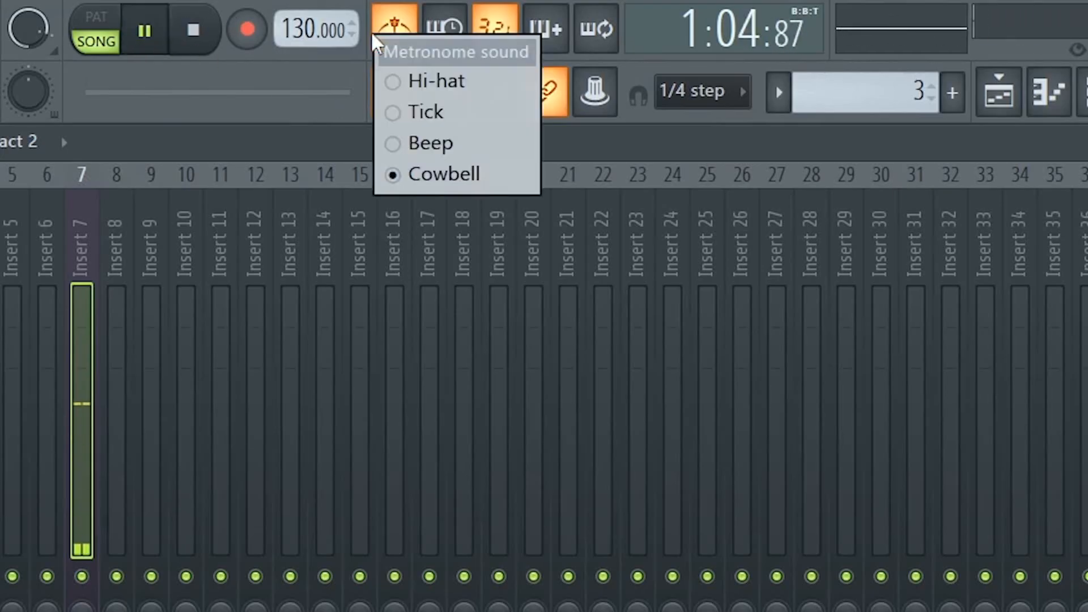
{"action": "left_click", "coordinate": [426, 145]}
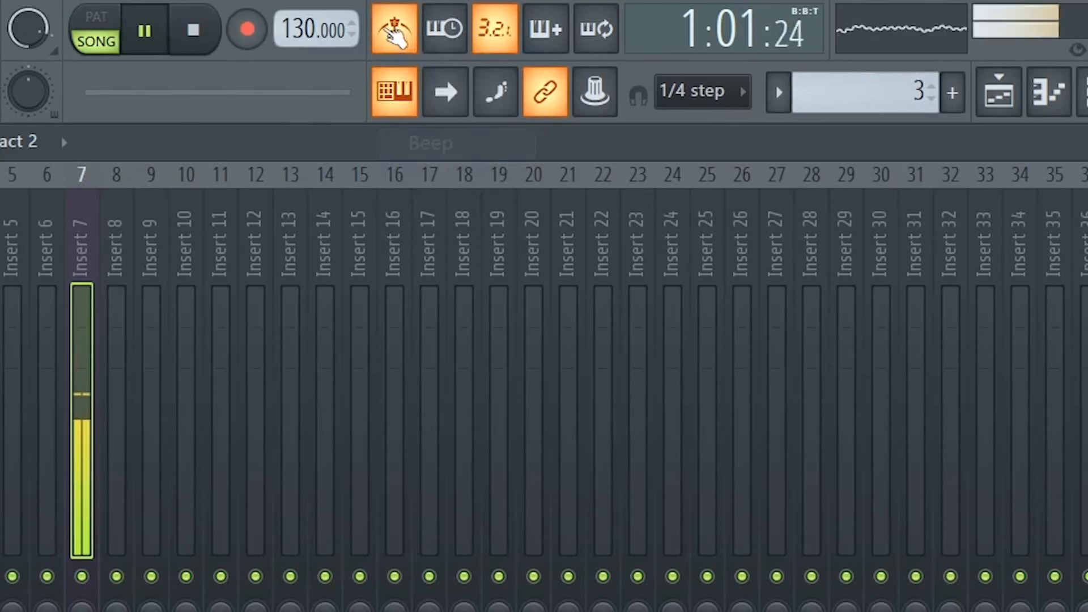
{"action": "right_click", "coordinate": [391, 31]}
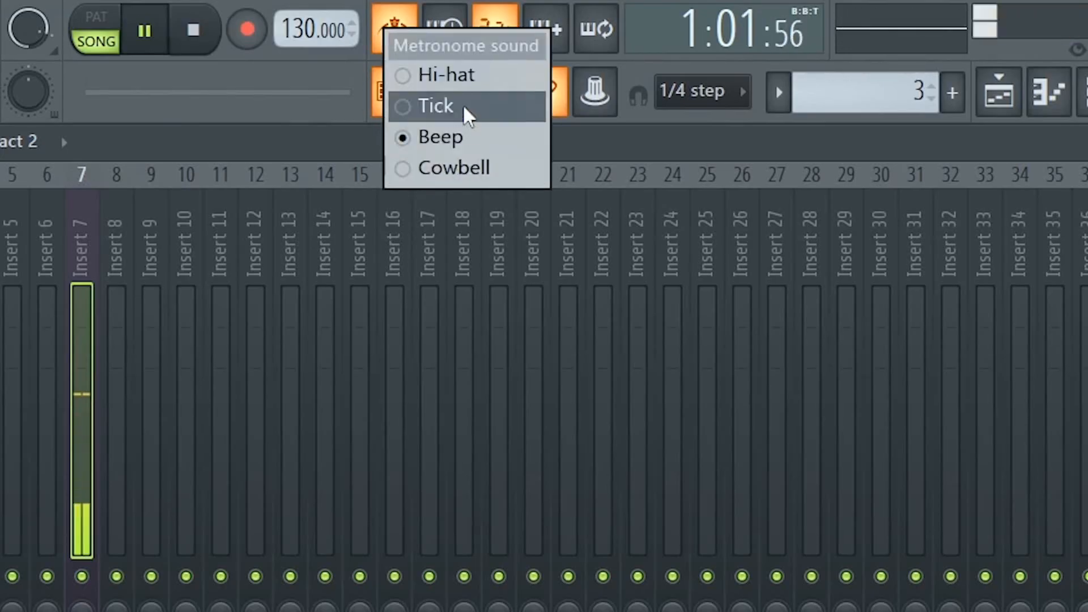
{"action": "left_click", "coordinate": [463, 111]}
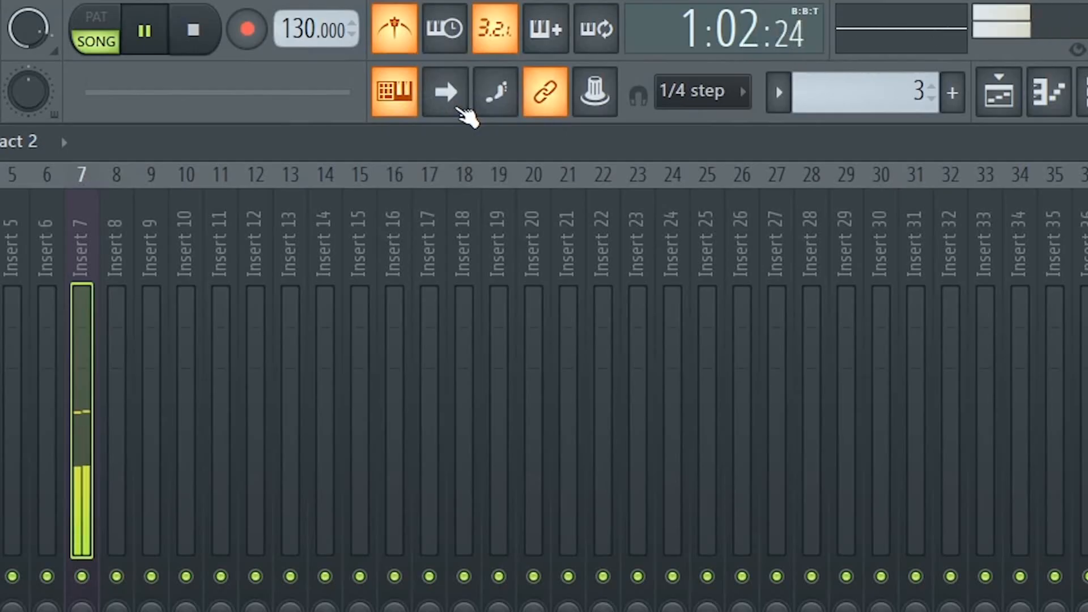
{"action": "right_click", "coordinate": [407, 38]}
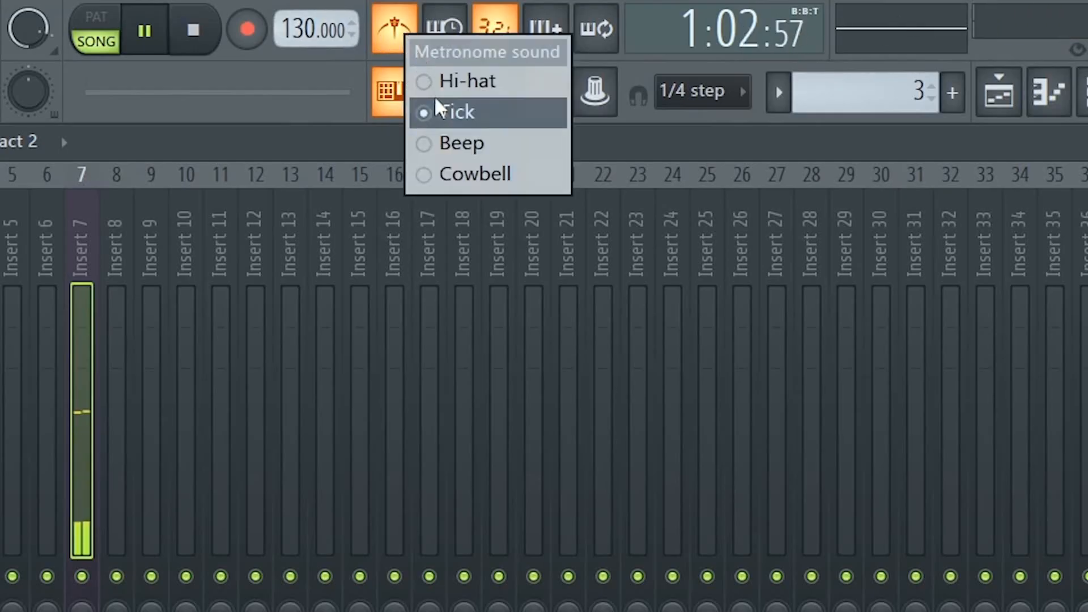
{"action": "left_click", "coordinate": [425, 81]}
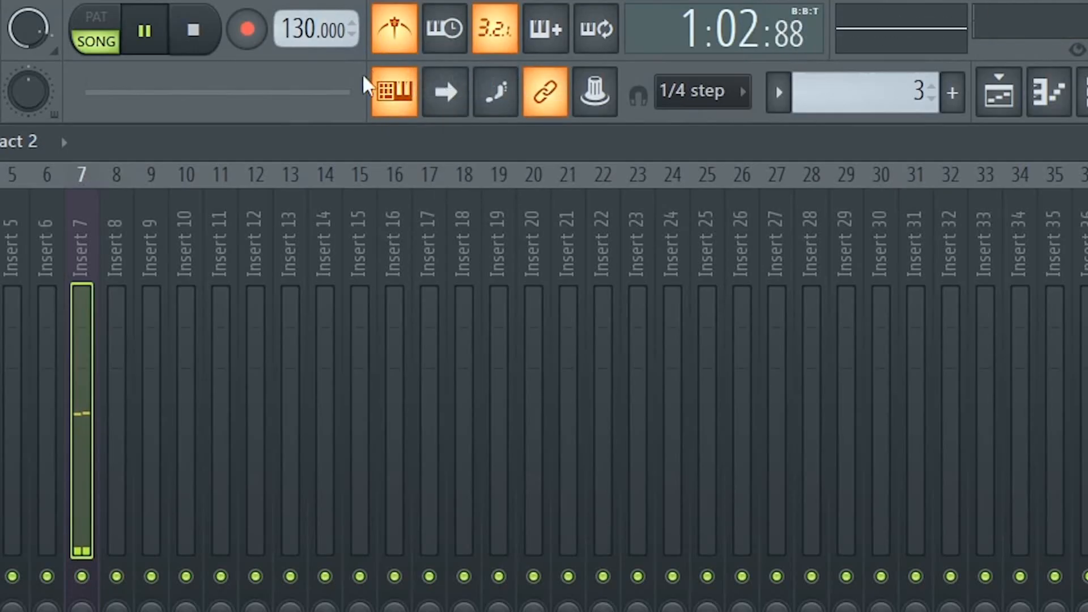
{"action": "right_click", "coordinate": [398, 26]}
{"action": "left_click", "coordinate": [467, 166]}
{"action": "key", "text": "space"}
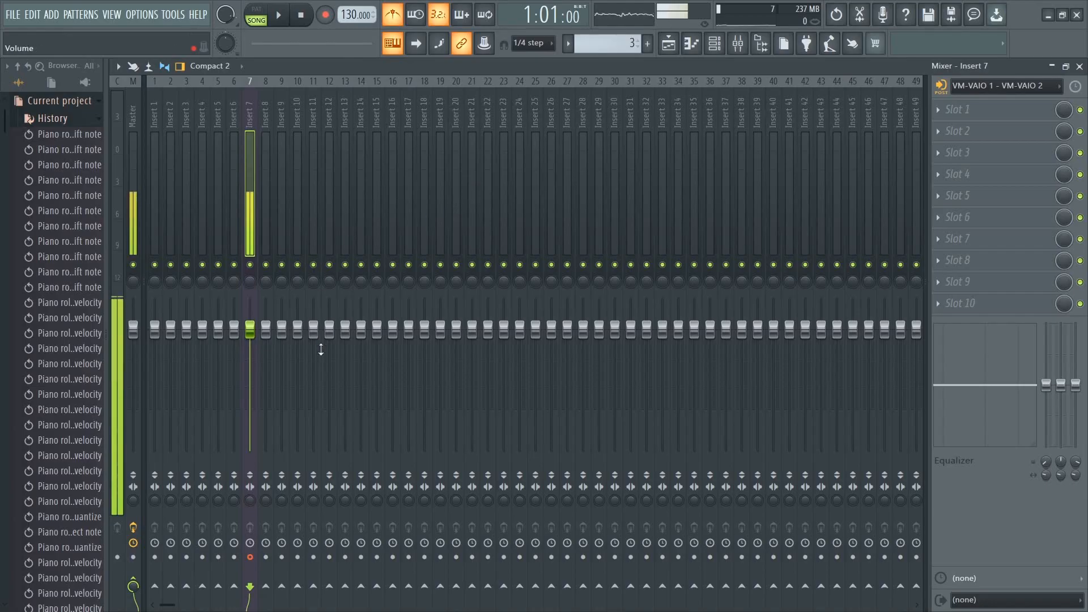
- Make sure Insert 7 is armed for recording, and try lowering its volume to 0% before restoring it to the other tracks' level
{"action": "left_click", "coordinate": [250, 558]}
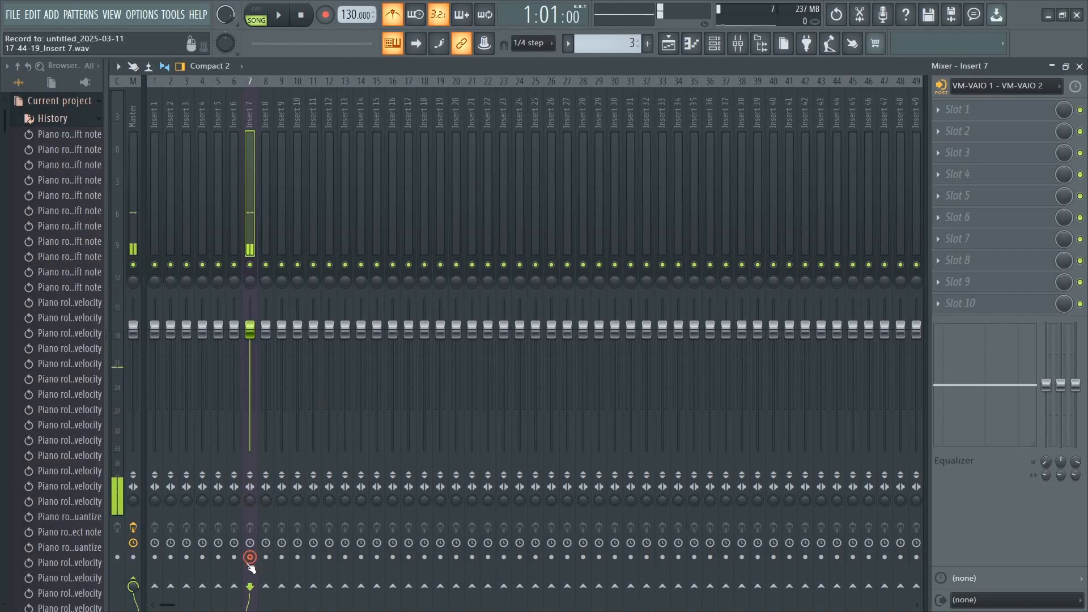
{"action": "left_click_drag", "start_coordinate": [250, 330], "coordinate": [250, 450]}
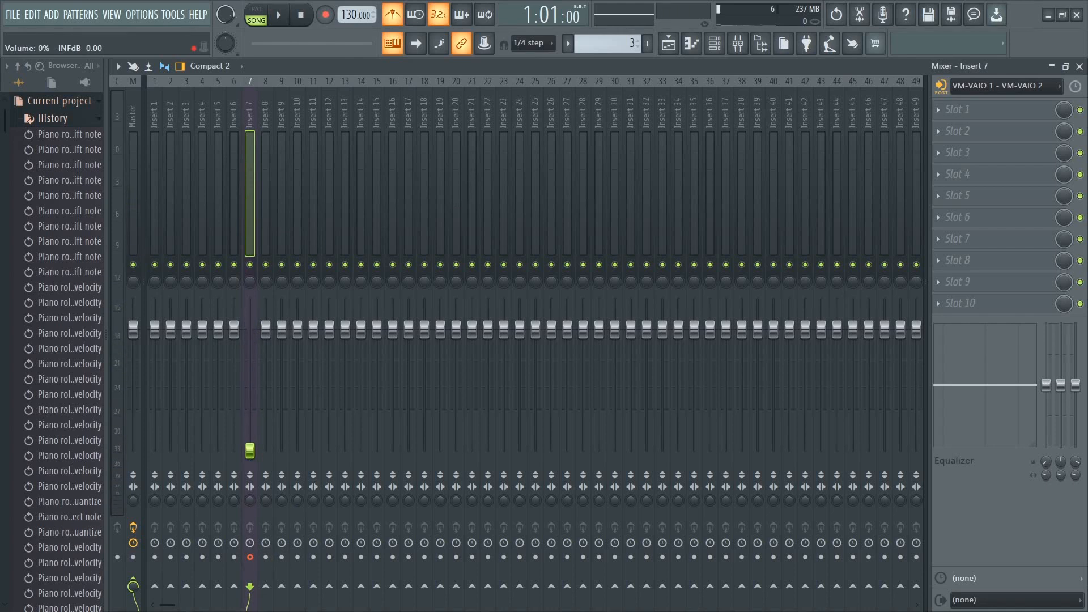
{"action": "left_click_drag", "start_coordinate": [250, 451], "coordinate": [250, 347]}
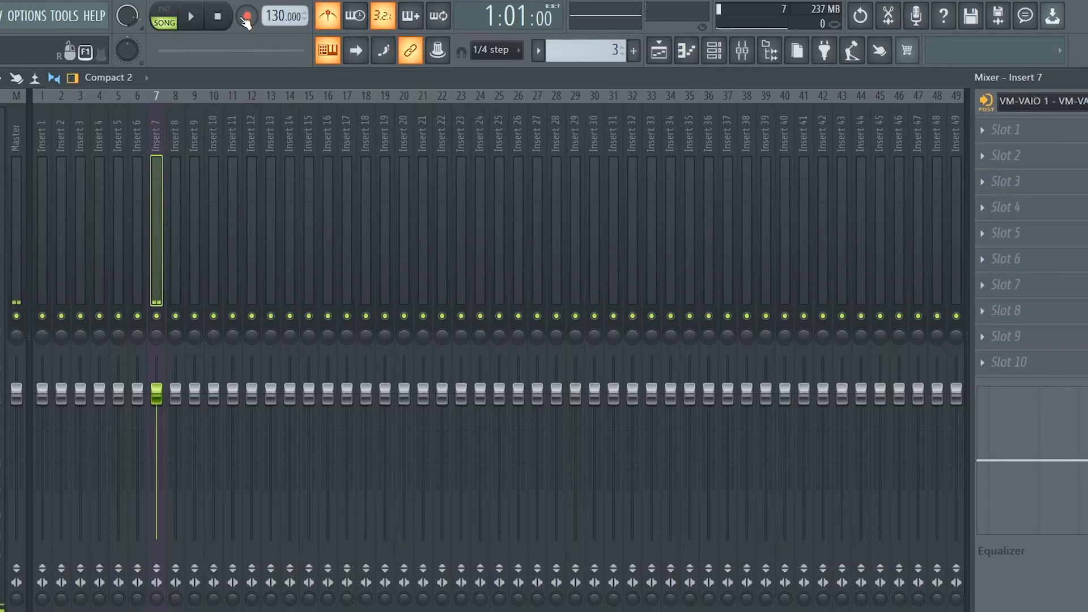
- Record the Insert 7 input into the playlist as an audio clip and place the playhead in bar 5 where the sound begins
{"action": "left_click", "coordinate": [246, 18]}
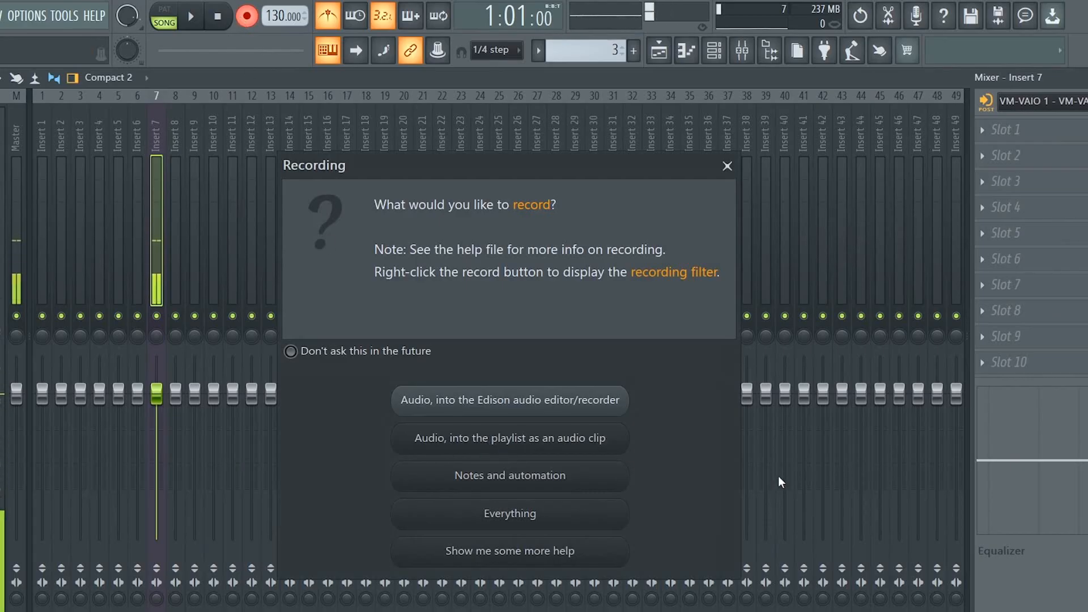
{"action": "left_click", "coordinate": [597, 444]}
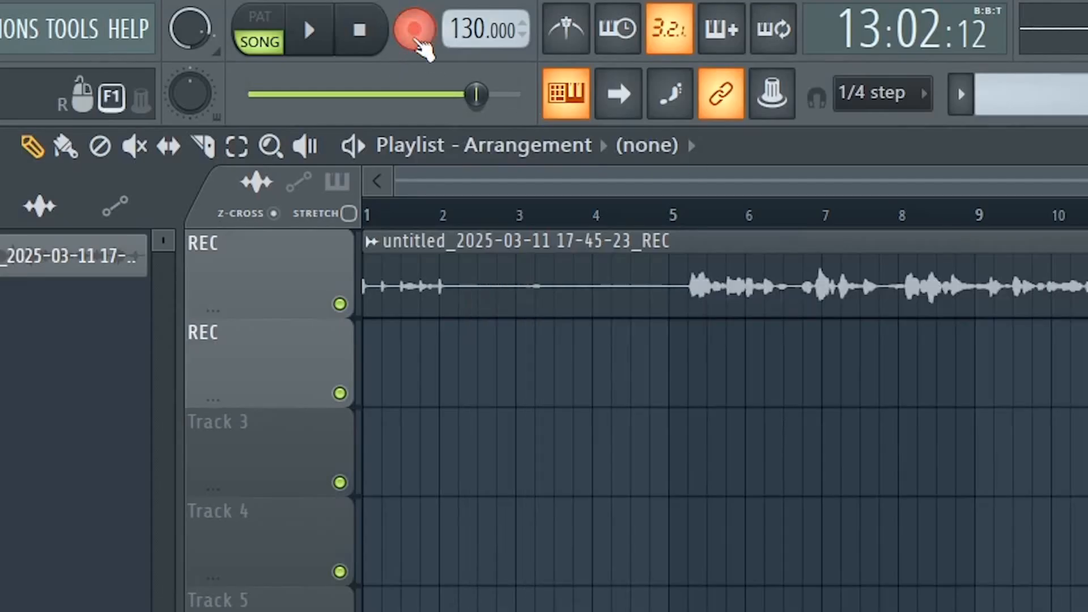
{"action": "left_click", "coordinate": [694, 230]}
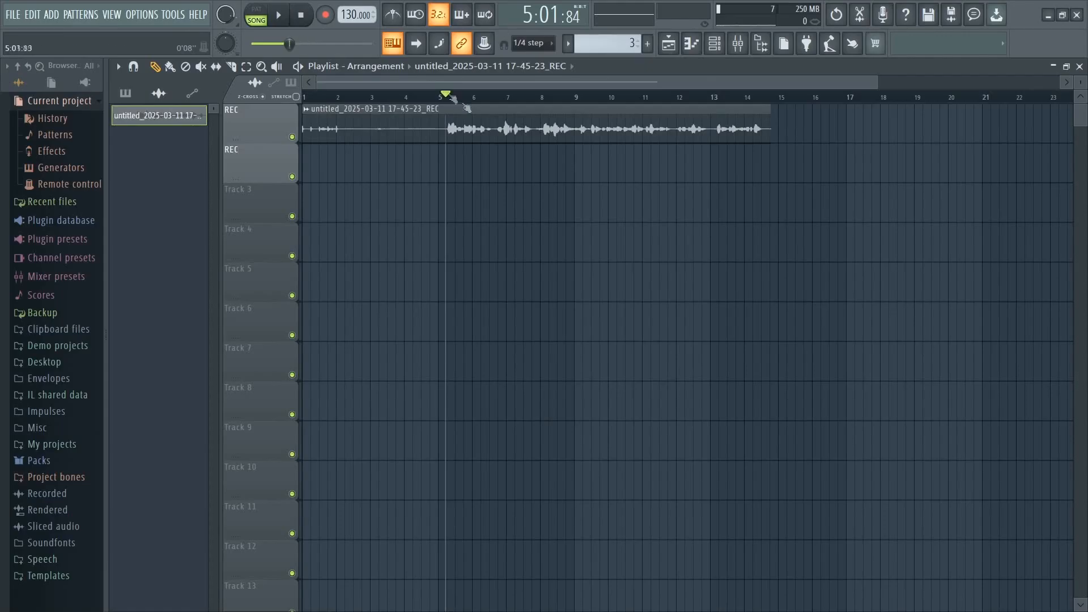
- Set the REC mixer track's audio input to (none) and trim the silent start of the recorded playlist clip to bar 5
{"action": "key", "text": "F9"}
{"action": "left_click", "coordinate": [1003, 86]}
{"action": "left_click", "coordinate": [1006, 258]}
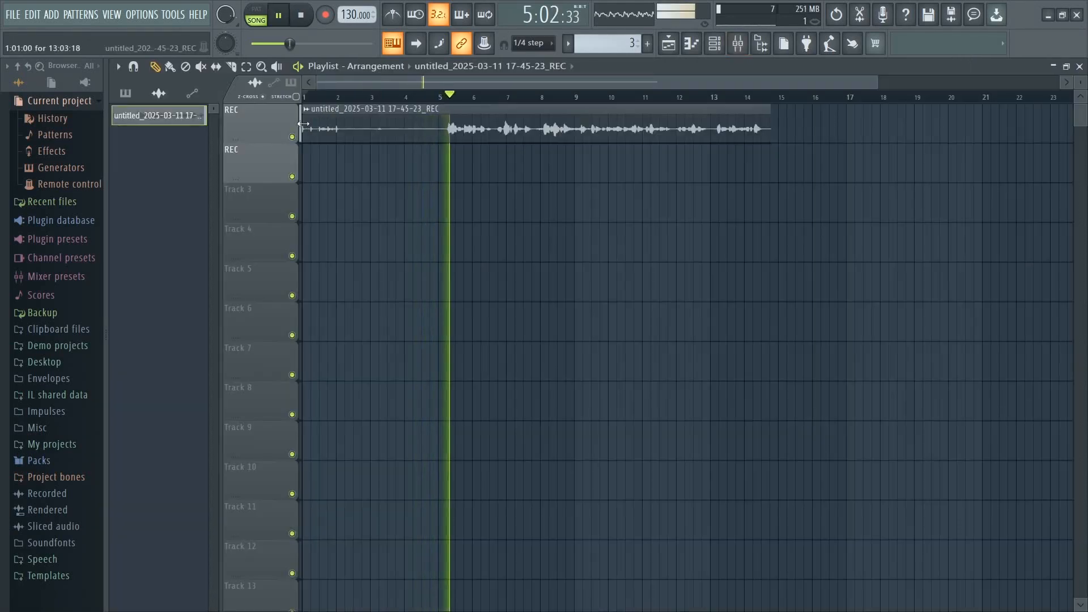
{"action": "left_click_drag", "start_coordinate": [303, 109], "coordinate": [441, 109]}
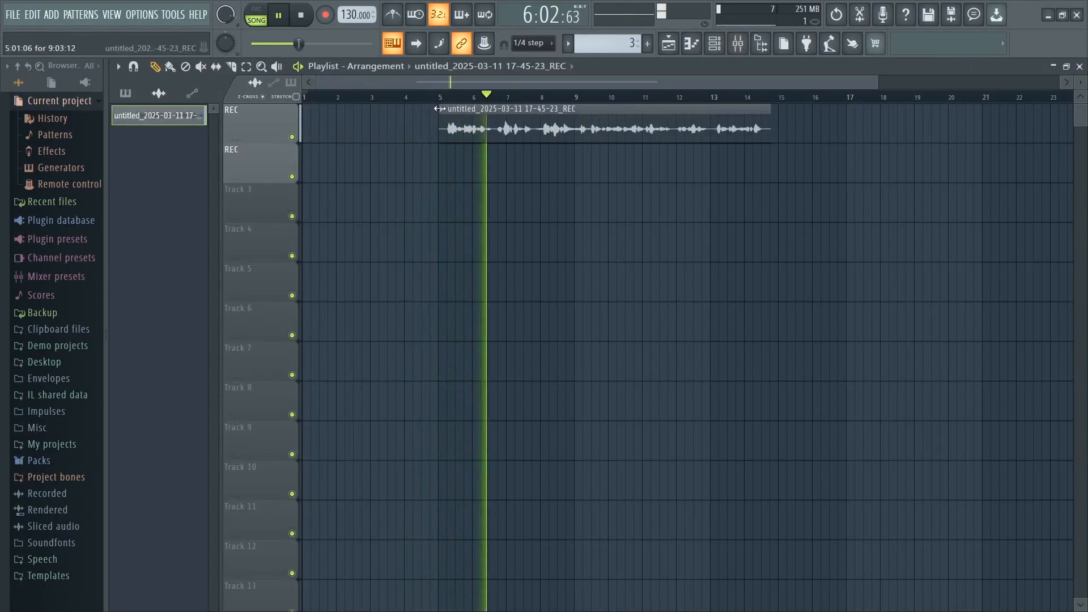
{"action": "left_click", "coordinate": [528, 43]}
{"action": "left_click", "coordinate": [528, 44]}
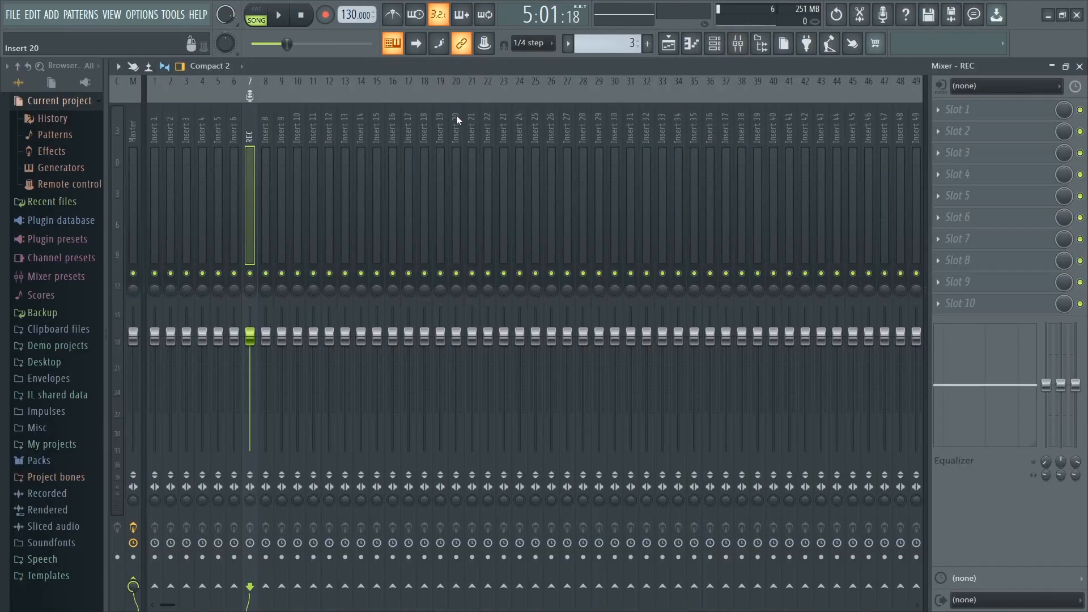
- Route all six channel rack channels to consecutive mixer tracks starting at Insert 10, and play the recording to check the routing
{"action": "key", "text": "space"}
{"action": "key", "text": "space"}
{"action": "key", "text": "F6"}
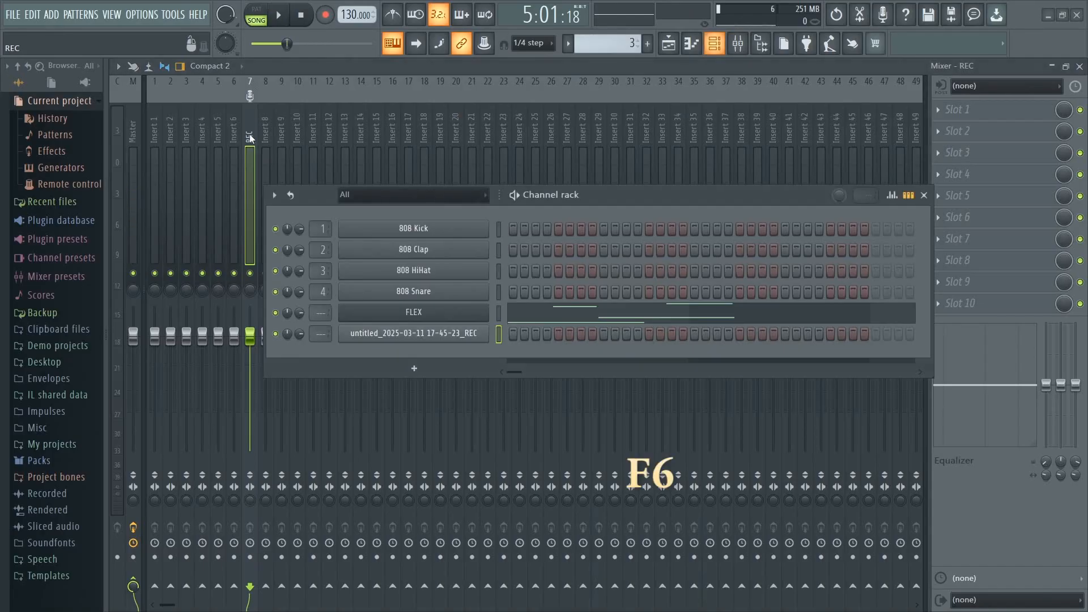
{"action": "left_click", "coordinate": [498, 336]}
{"action": "left_click", "coordinate": [501, 334]}
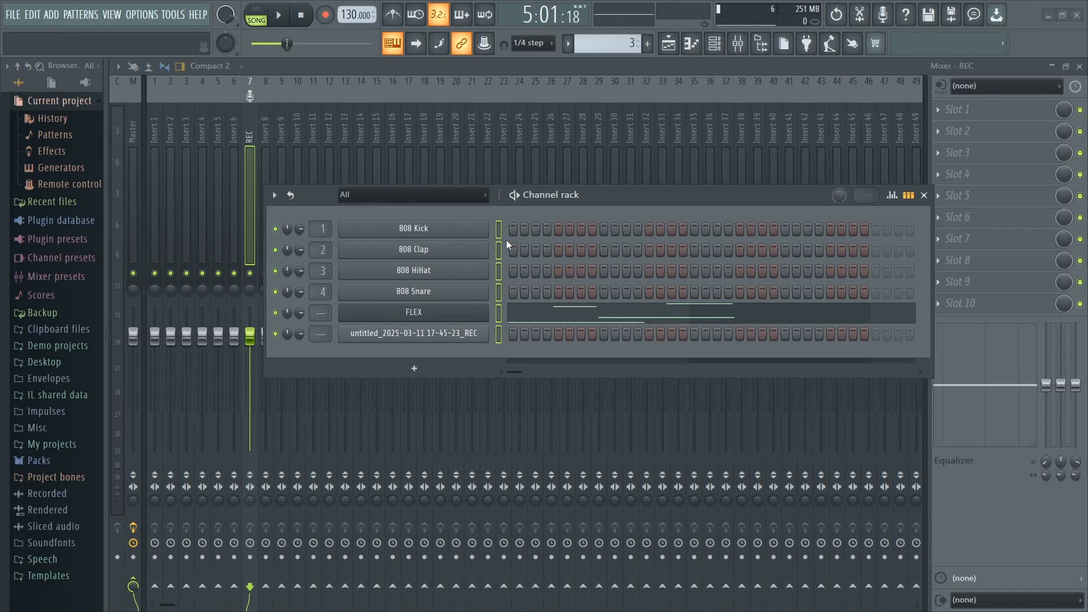
{"action": "left_click", "coordinate": [313, 170]}
{"action": "left_click", "coordinate": [296, 170]}
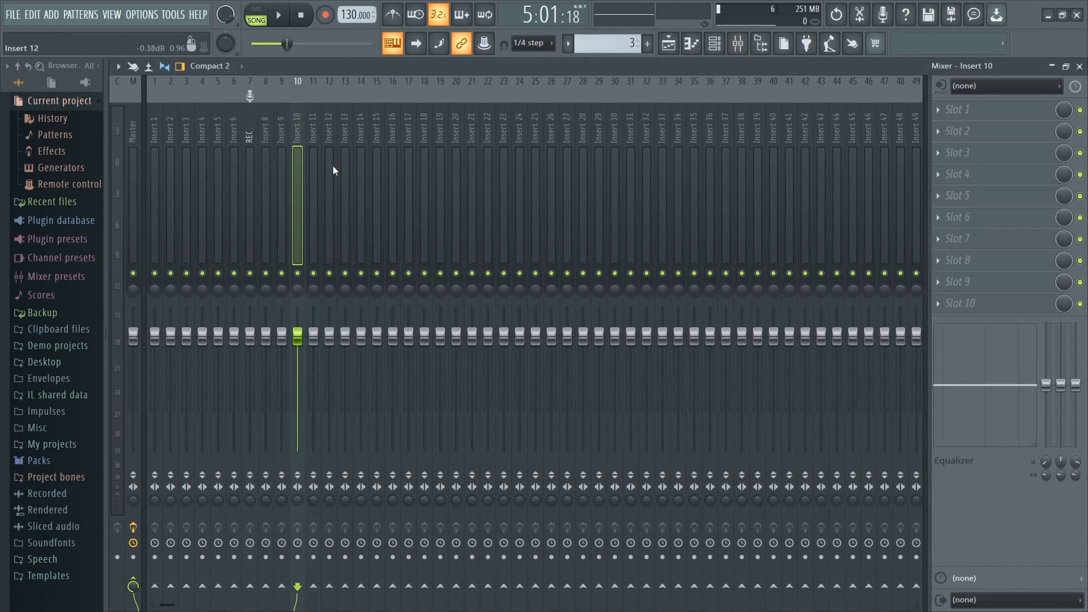
{"action": "key", "text": "ctrl+shift+l"}
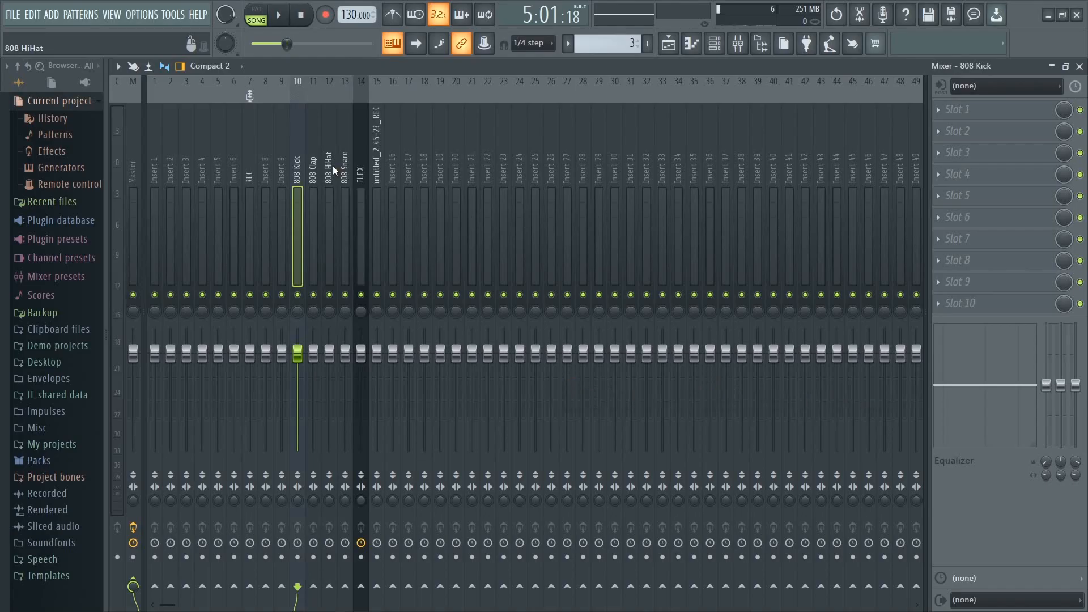
{"action": "key", "text": "space"}
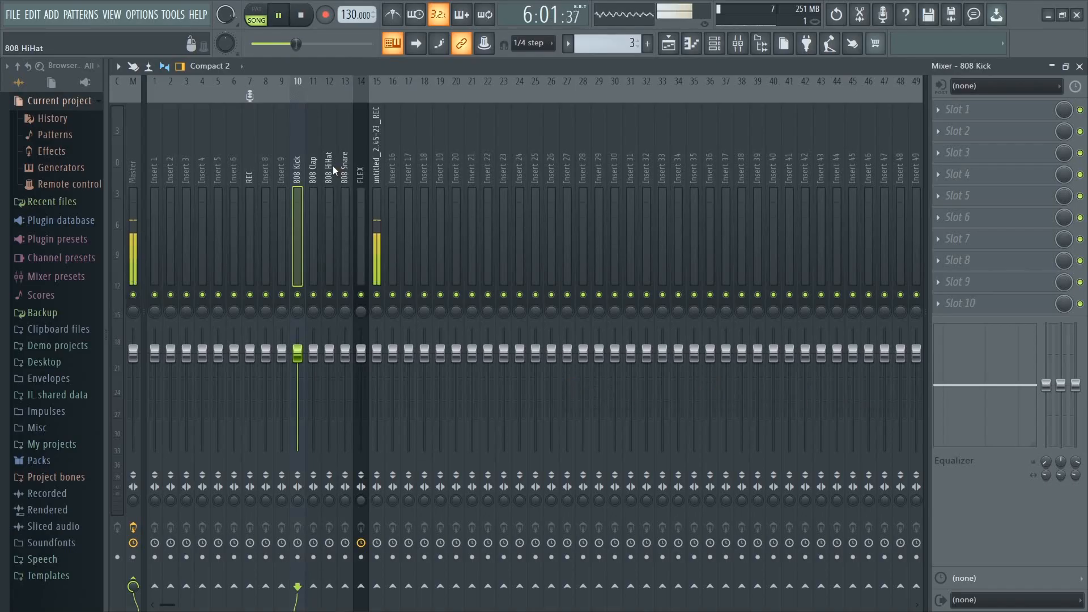
{"action": "key", "text": "space"}
- Give the recording's mixer track 15 a treble clef icon and a Drab olive colour
{"action": "left_click", "coordinate": [378, 146]}
{"action": "right_click", "coordinate": [377, 144]}
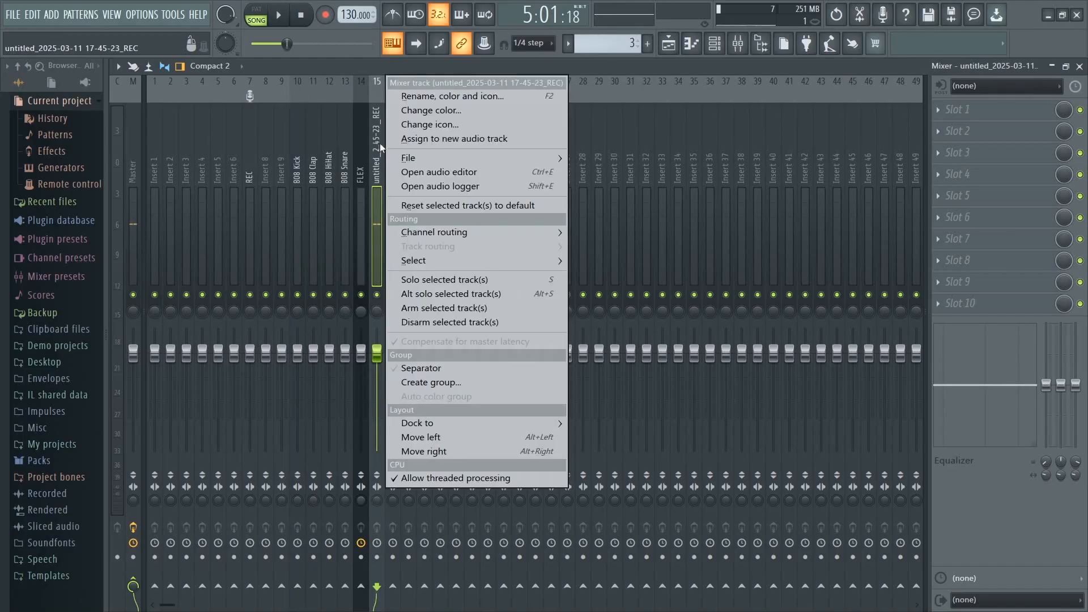
{"action": "left_click", "coordinate": [440, 119]}
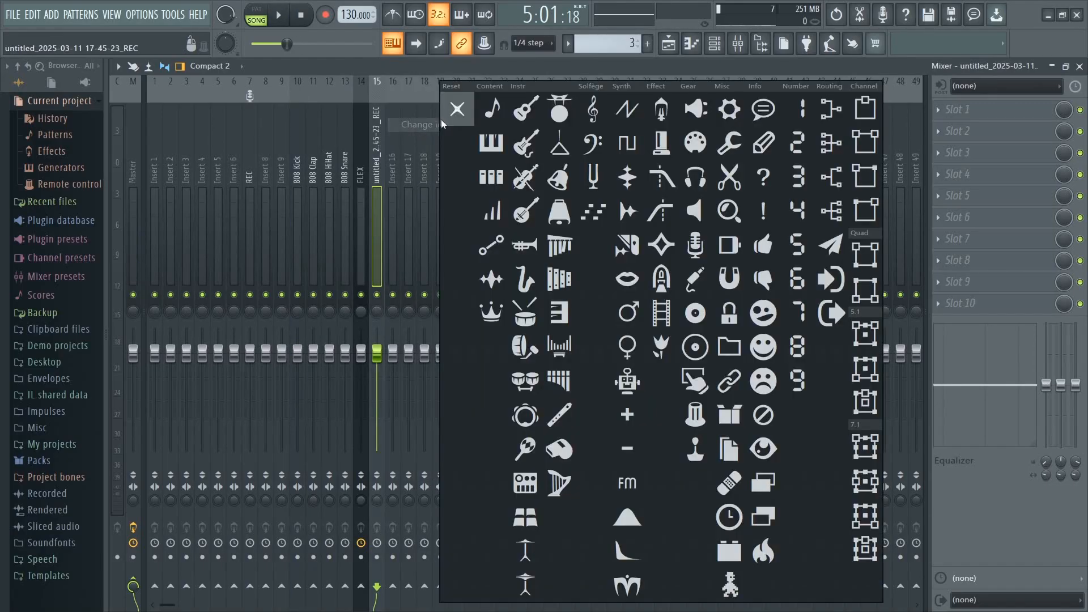
{"action": "left_click", "coordinate": [592, 109]}
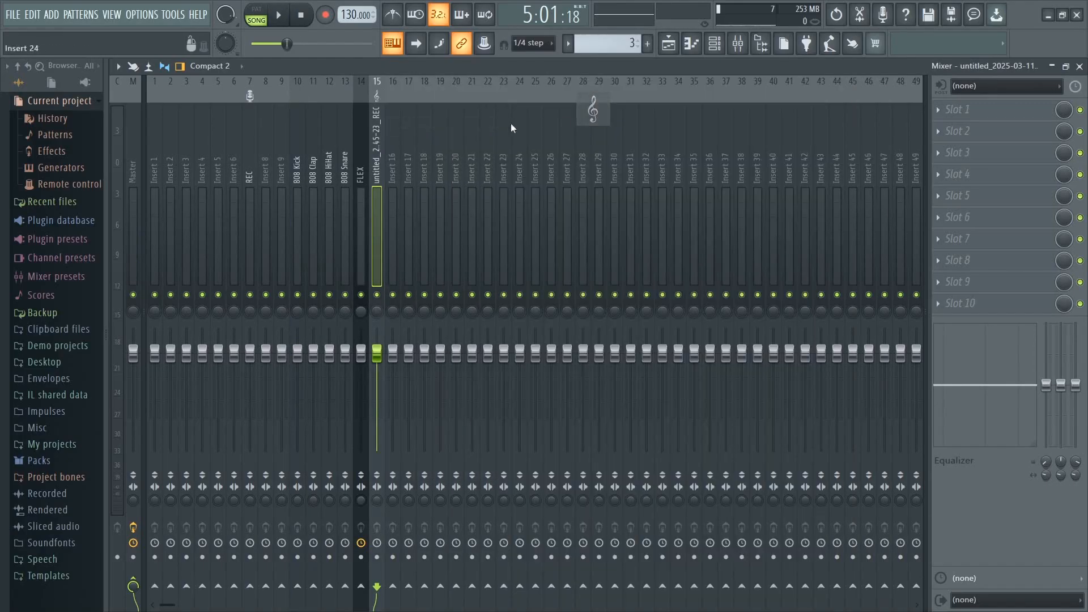
{"action": "right_click", "coordinate": [379, 129]}
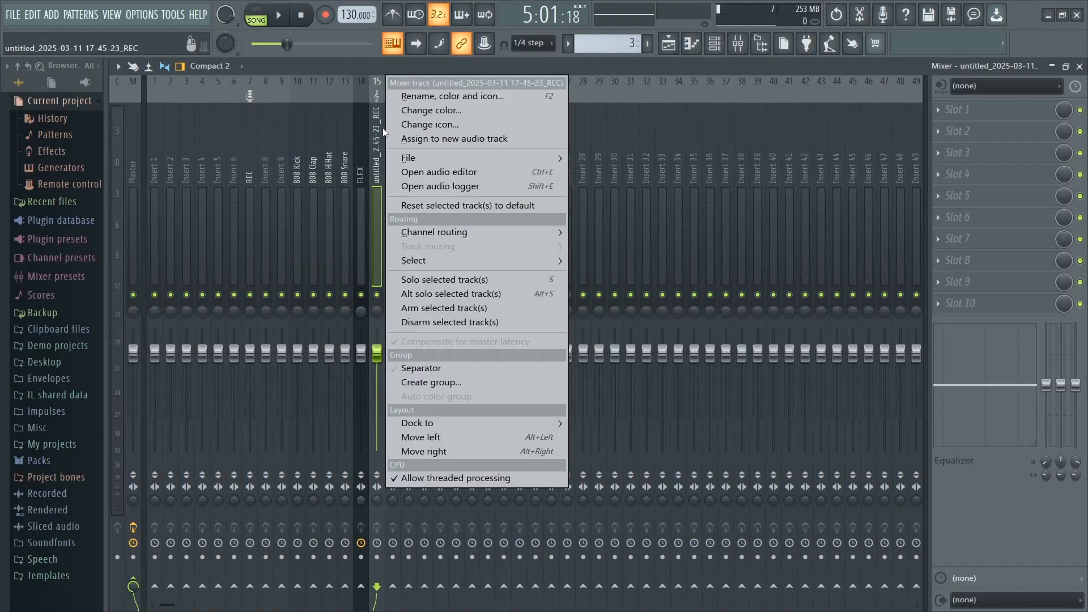
{"action": "left_click", "coordinate": [420, 110]}
{"action": "left_click", "coordinate": [572, 185]}
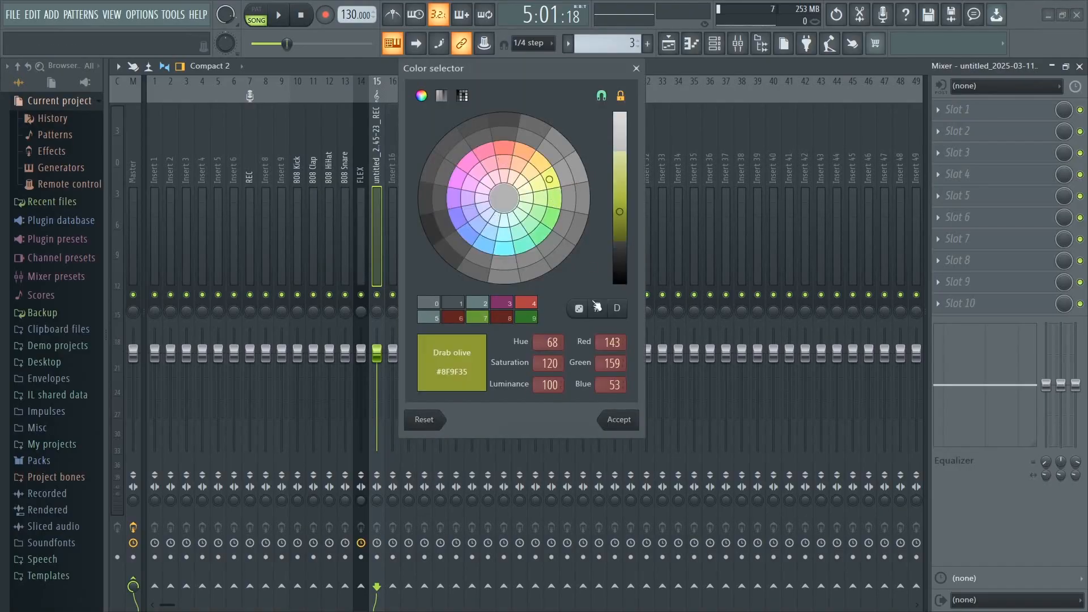
{"action": "left_click", "coordinate": [620, 420]}
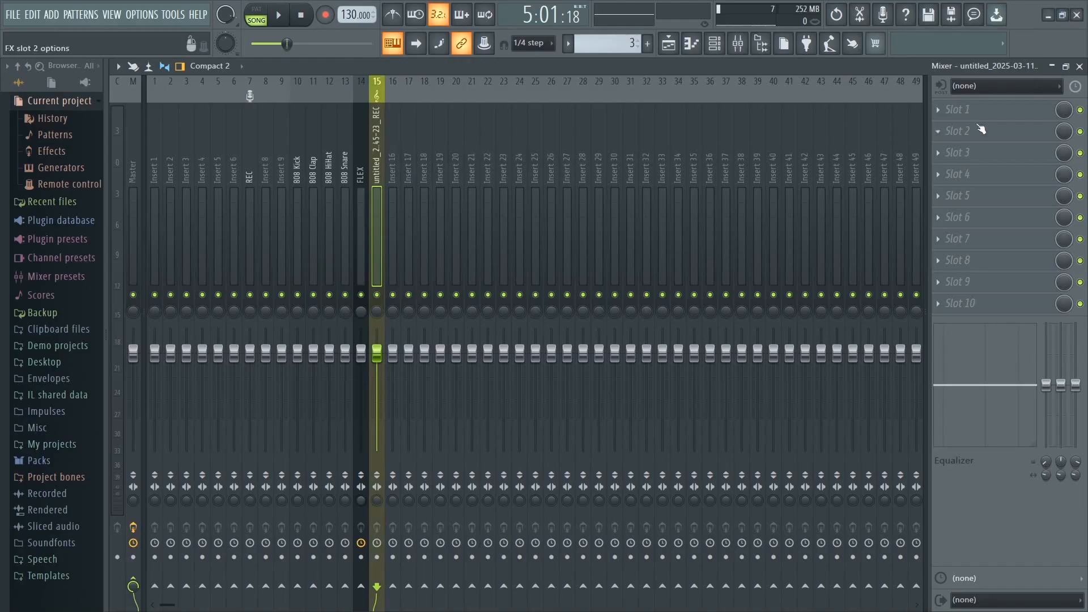
- Load the CLA-76 Mono compressor into effect slot 1 of mixer track 15 and start playback
{"action": "left_click", "coordinate": [965, 112]}
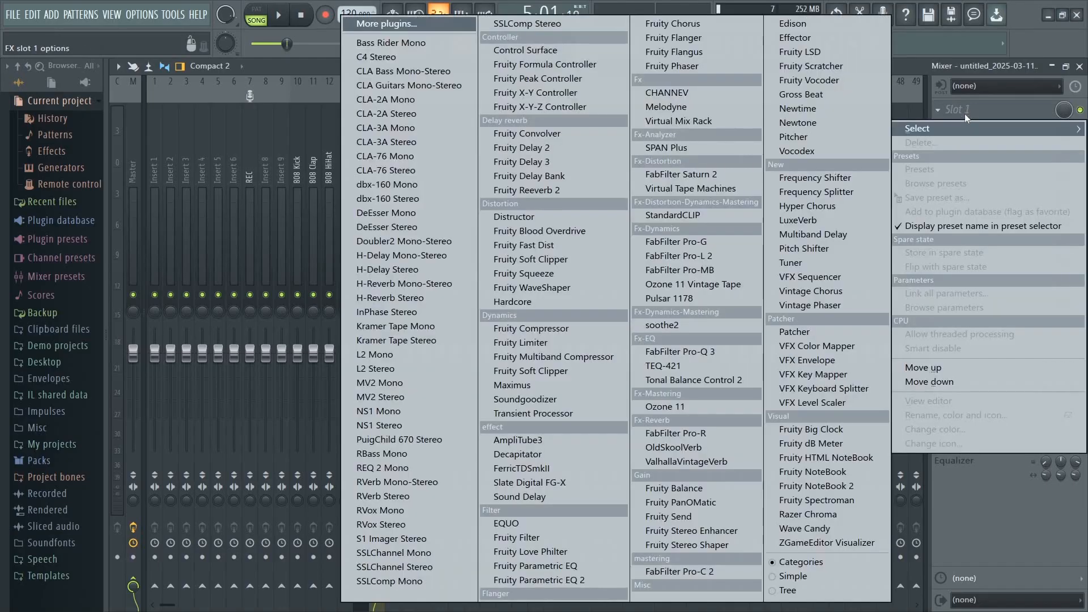
{"action": "left_click", "coordinate": [407, 161]}
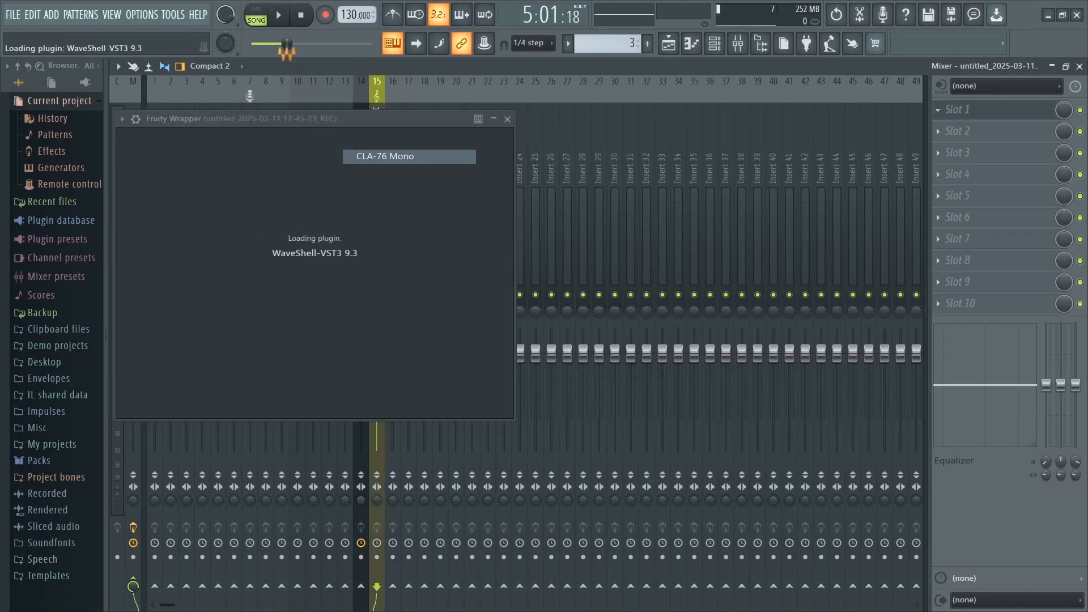
{"action": "key", "text": "space"}
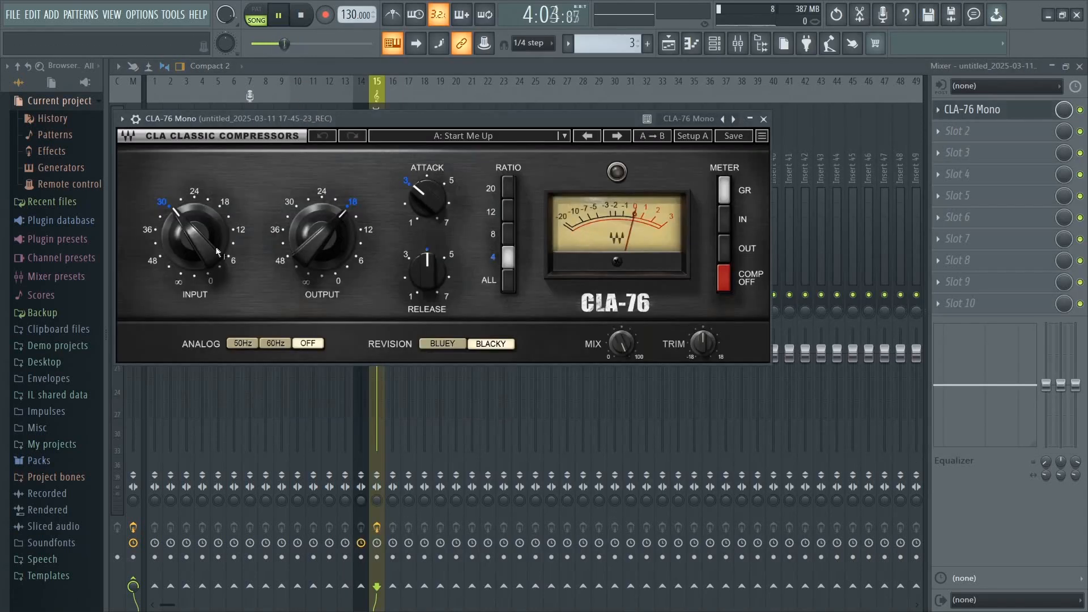
- Try out the CLA-76 during playback by adjusting the input and output, with attack at about 2.13 and release at about 3.21
{"action": "left_click_drag", "start_coordinate": [215, 250], "coordinate": [215, 261]}
{"action": "left_click_drag", "start_coordinate": [340, 234], "coordinate": [340, 231]}
{"action": "left_click_drag", "start_coordinate": [426, 198], "coordinate": [427, 205]}
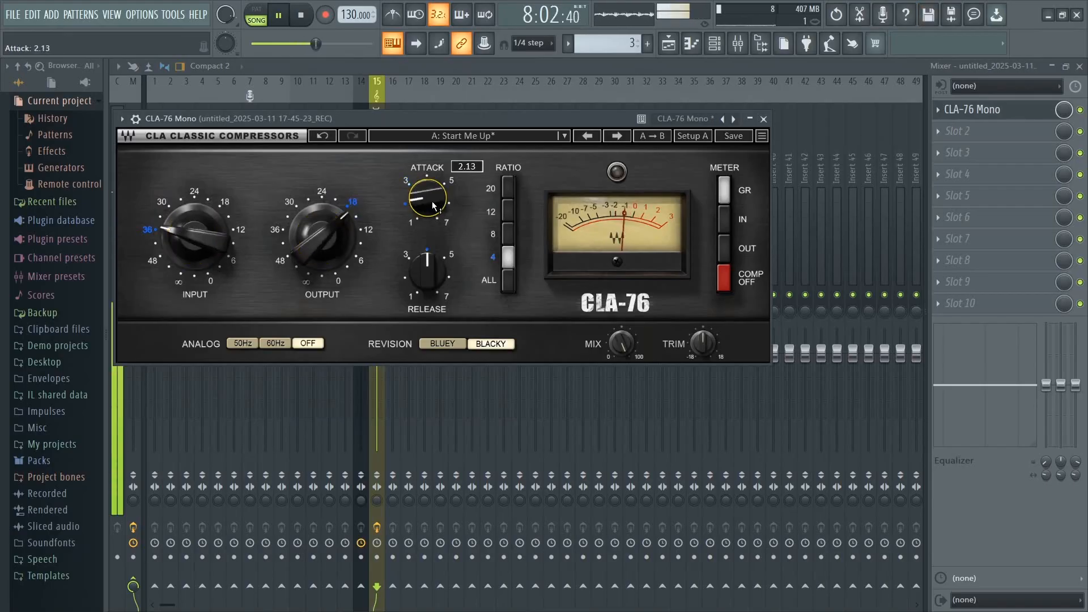
{"action": "left_click_drag", "start_coordinate": [428, 270], "coordinate": [427, 277]}
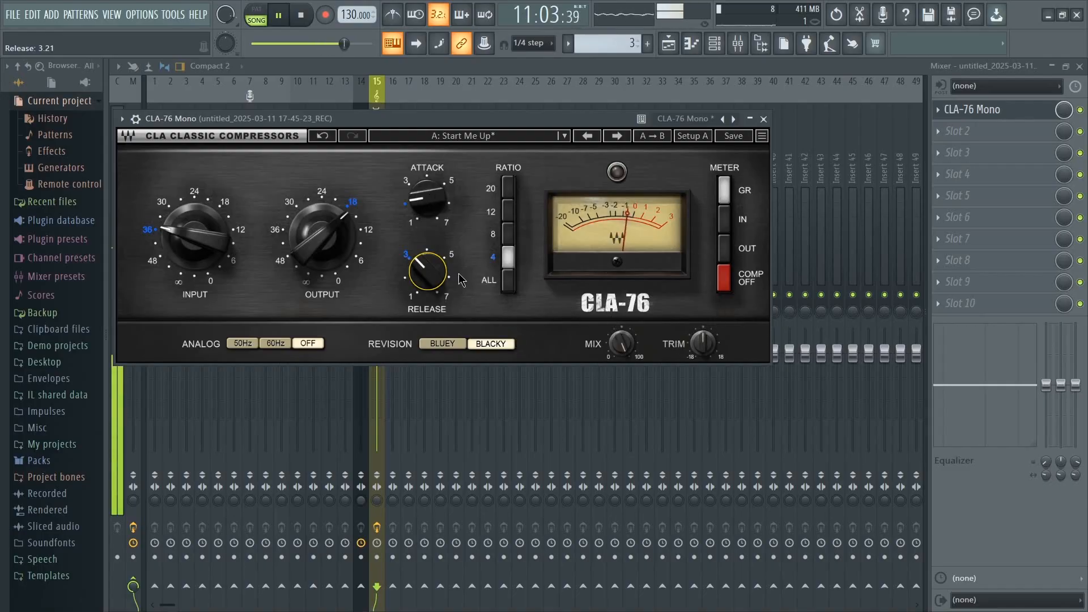
{"action": "left_click_drag", "start_coordinate": [195, 238], "coordinate": [194, 230]}
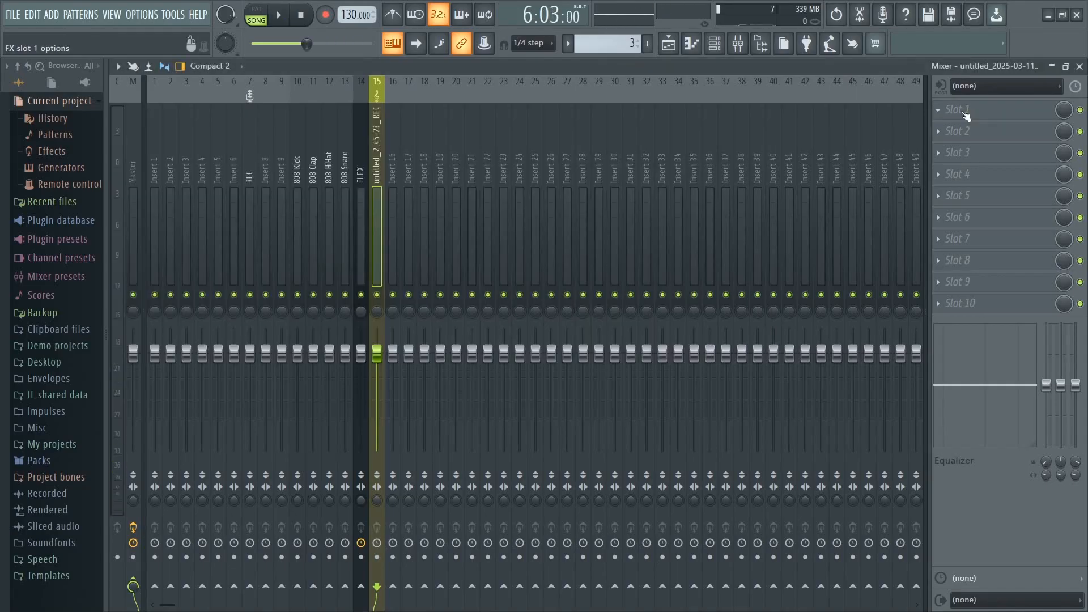
- Load Pitcher into effect slot 1 of the recording's mixer track and reposition its window
{"action": "left_click", "coordinate": [964, 112]}
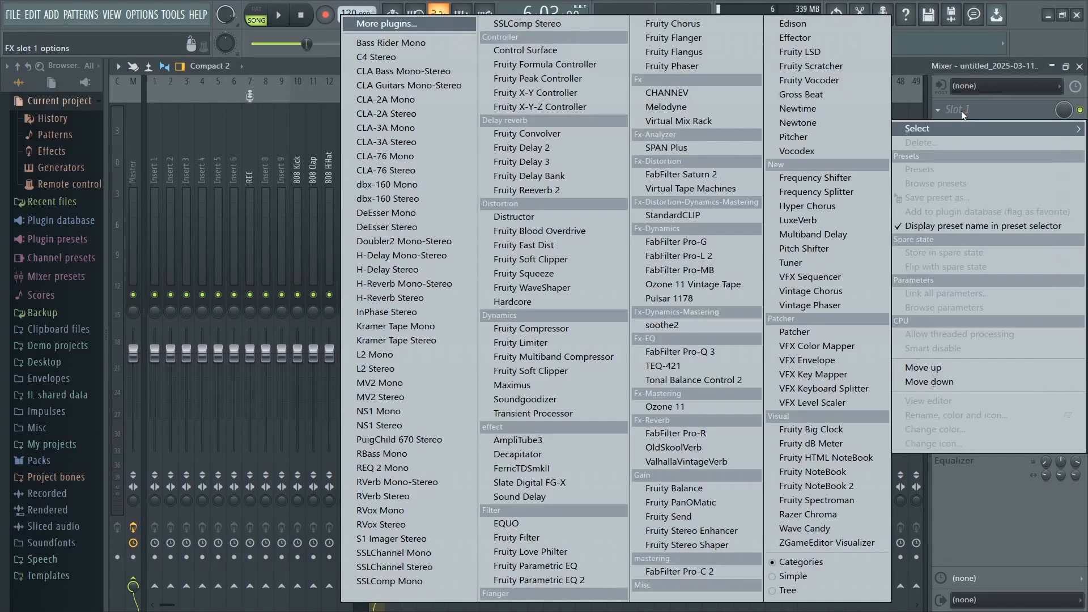
{"action": "left_click", "coordinate": [791, 137]}
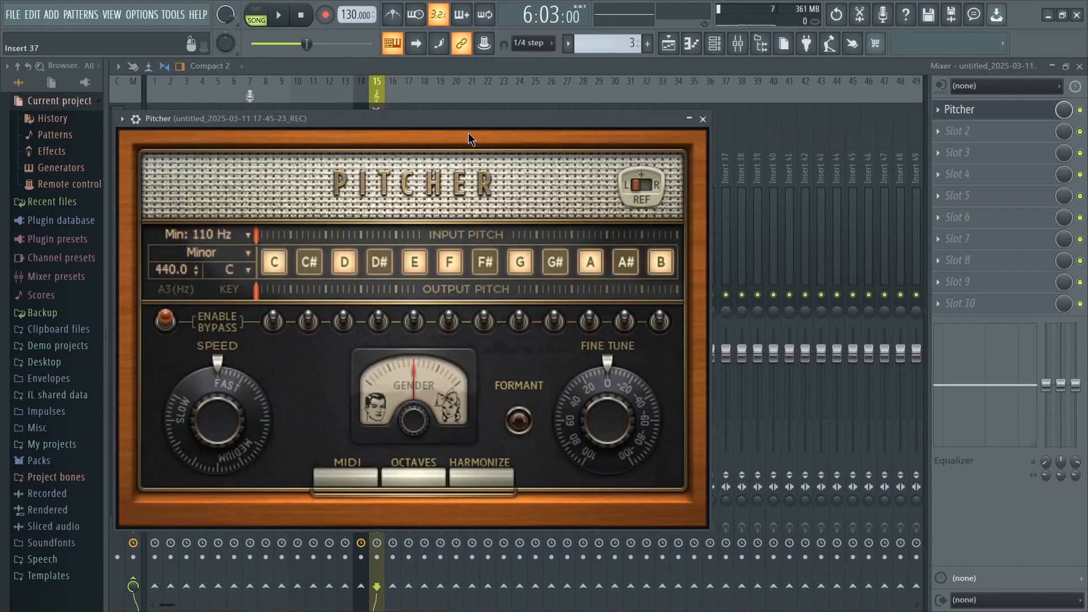
{"action": "left_click_drag", "start_coordinate": [488, 120], "coordinate": [549, 111]}
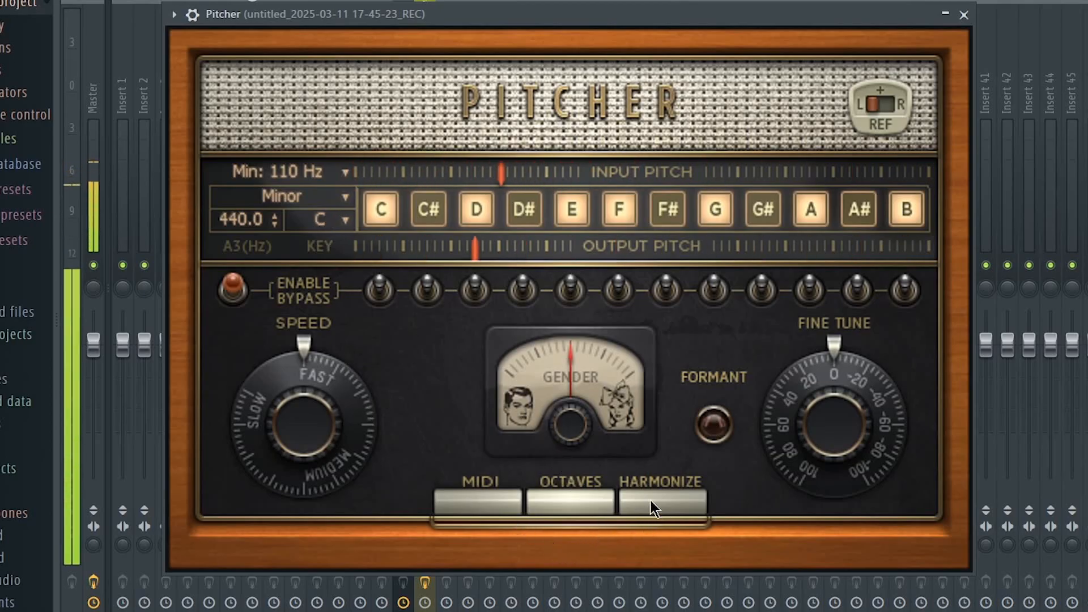
- Audition Pitcher's Formant option with Gender shifted toward male and female, then reset Gender to centre and disable Formant
{"action": "left_click", "coordinate": [713, 425]}
{"action": "left_click_drag", "start_coordinate": [570, 424], "coordinate": [570, 466]}
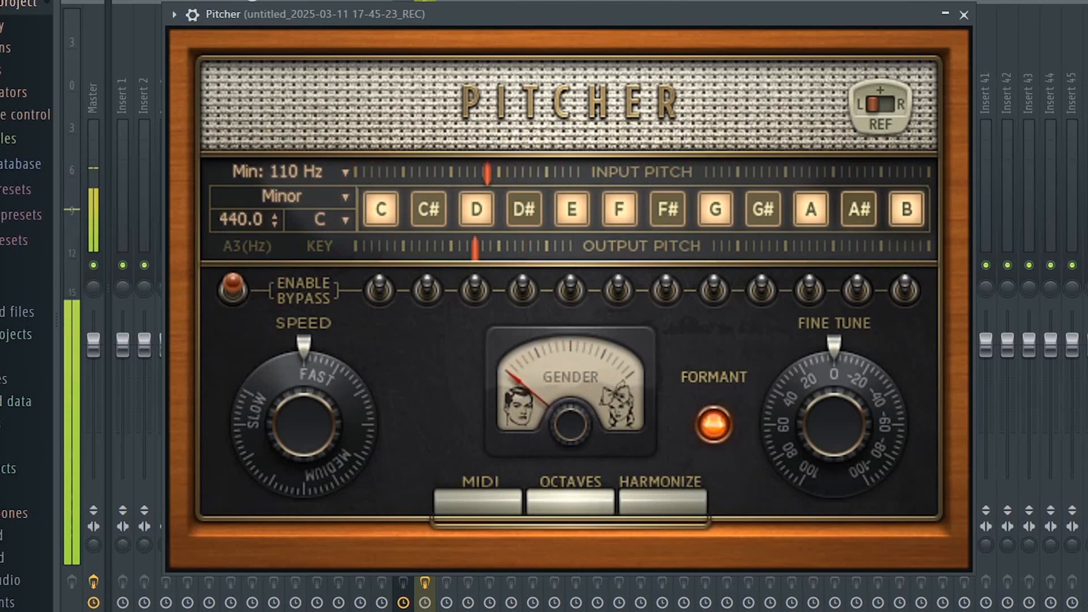
{"action": "left_click_drag", "start_coordinate": [565, 386], "coordinate": [566, 306]}
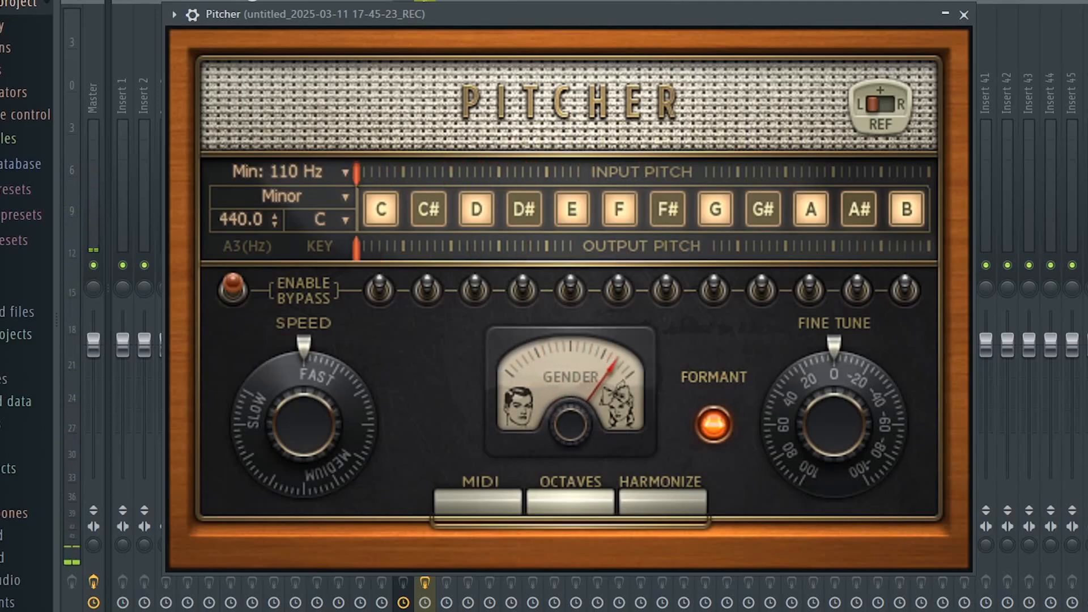
{"action": "left_click", "coordinate": [572, 385], "text": "alt"}
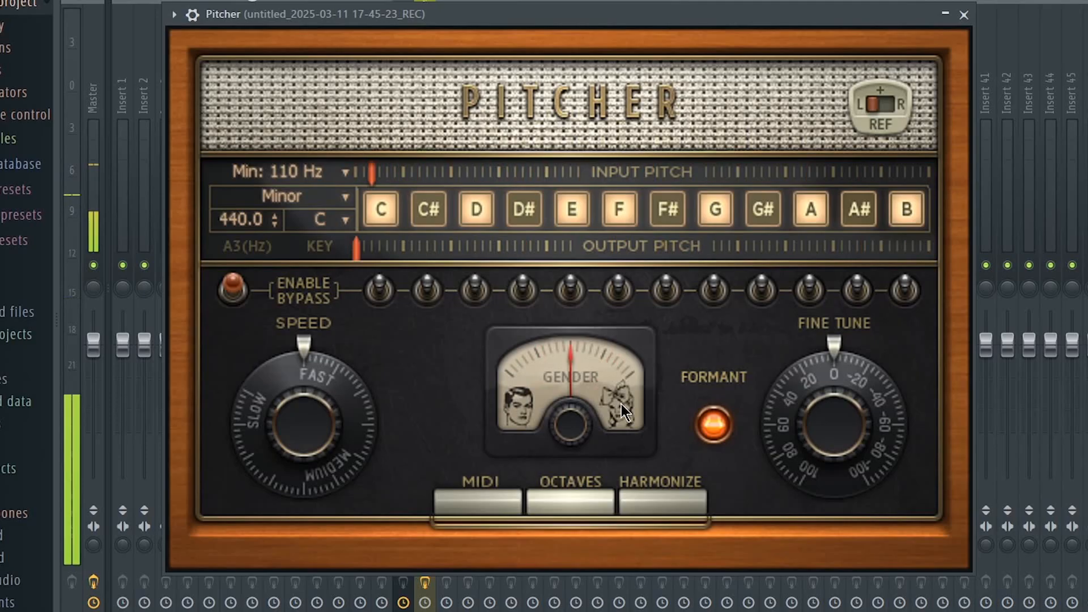
{"action": "left_click", "coordinate": [710, 427]}
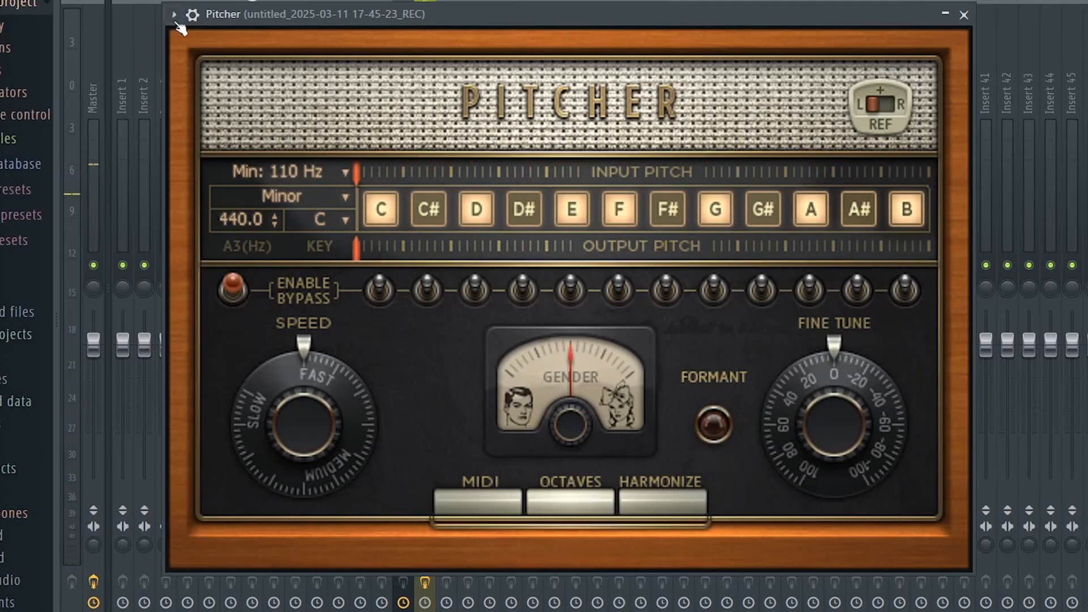
- Enable MIDI control in Pitcher and set its MIDI input port number to 1
{"action": "left_click", "coordinate": [487, 510]}
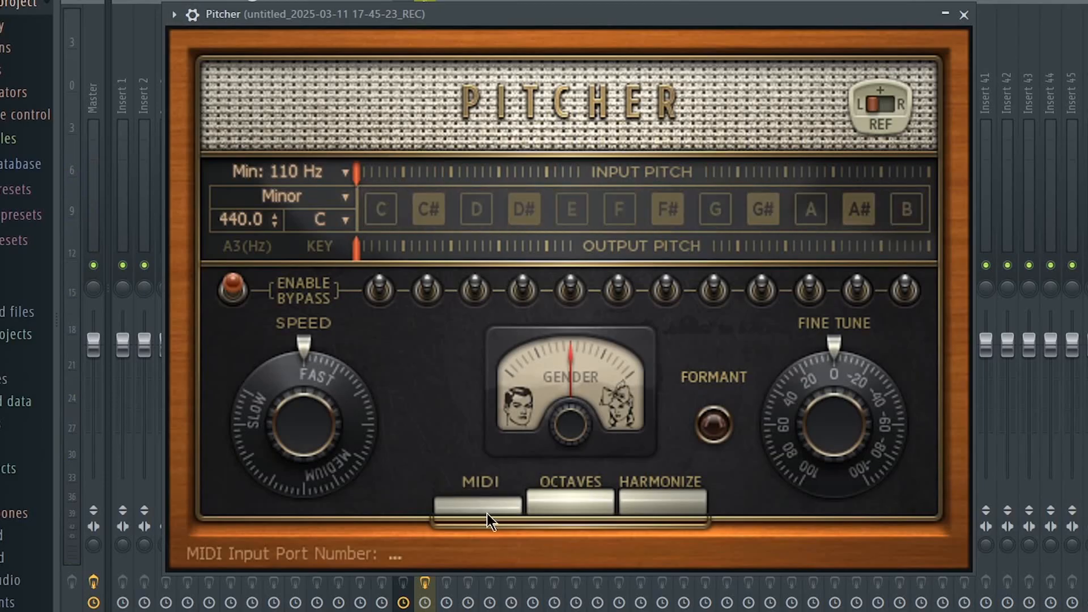
{"action": "left_click", "coordinate": [193, 15]}
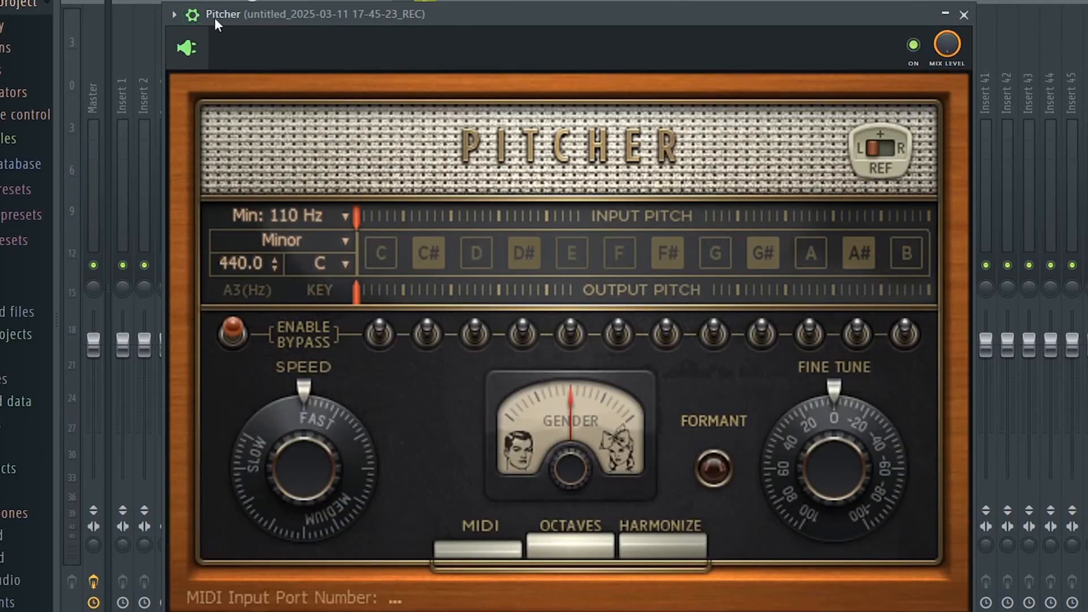
{"action": "left_click", "coordinate": [194, 17]}
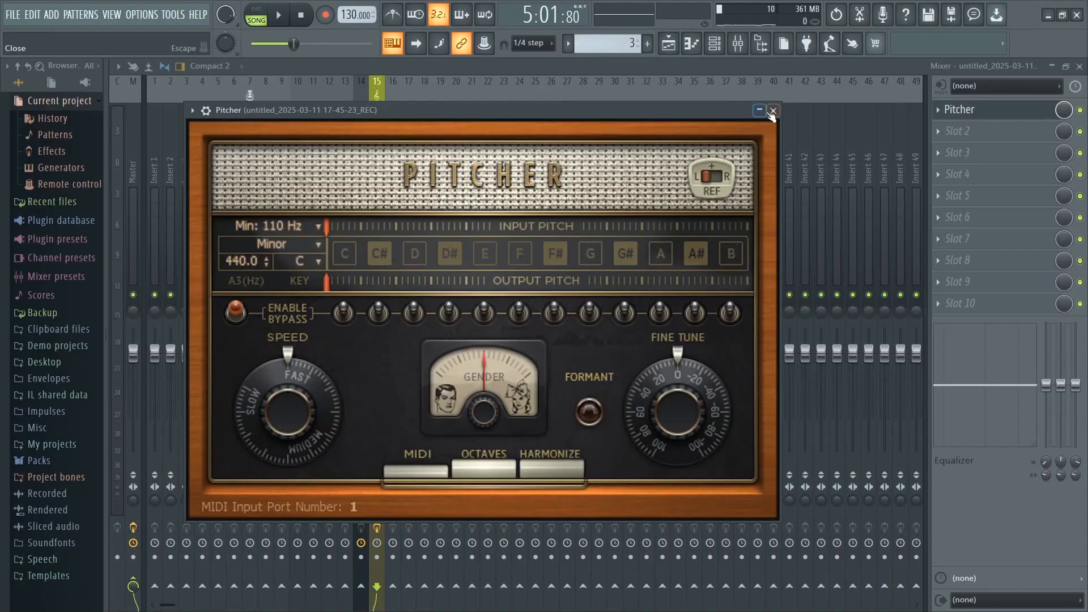
- Add a MIDI Out channel to the channel rack and set its port to 1
{"action": "key", "text": "F6"}
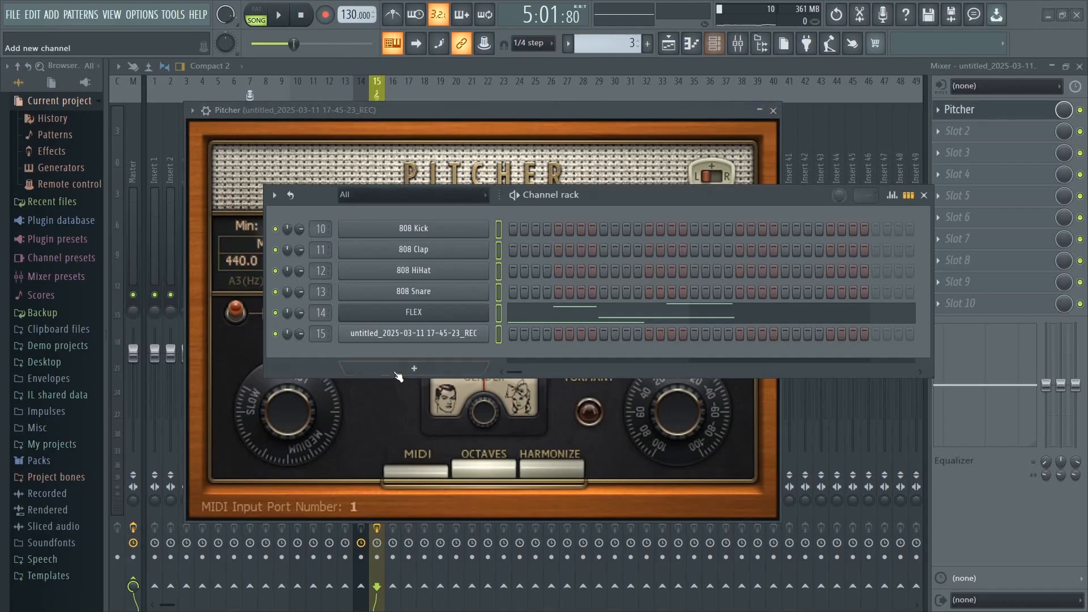
{"action": "left_click", "coordinate": [410, 369]}
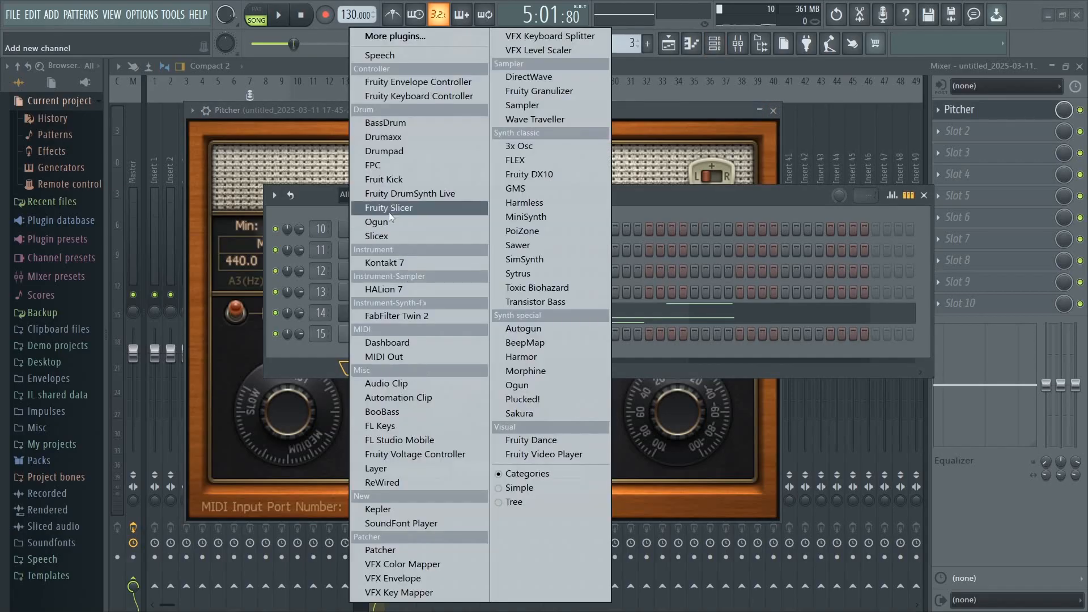
{"action": "left_click", "coordinate": [412, 355]}
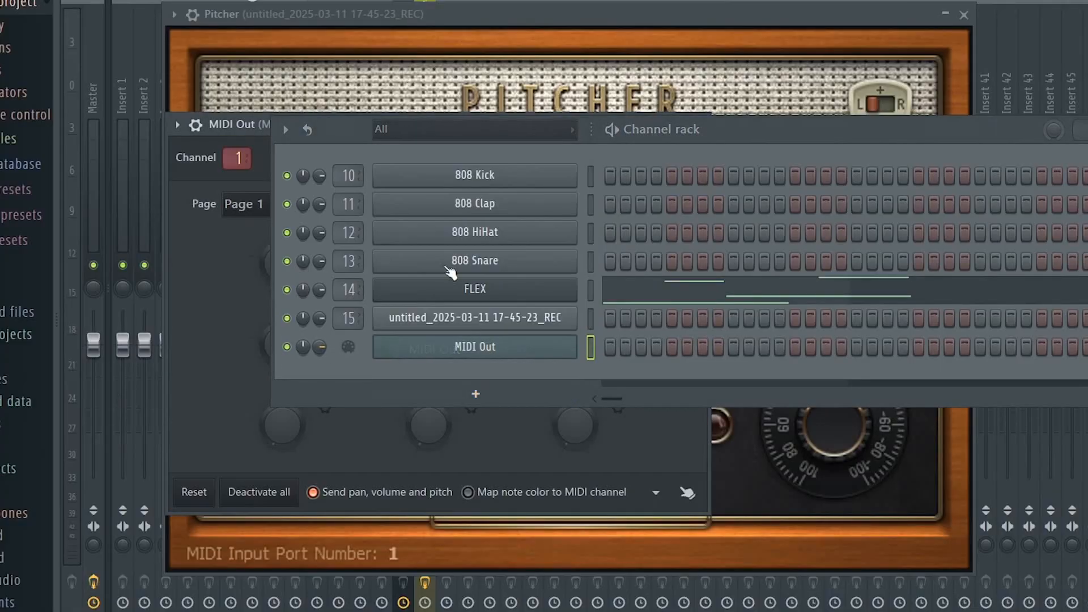
{"action": "left_click_drag", "start_coordinate": [250, 133], "coordinate": [196, 412]}
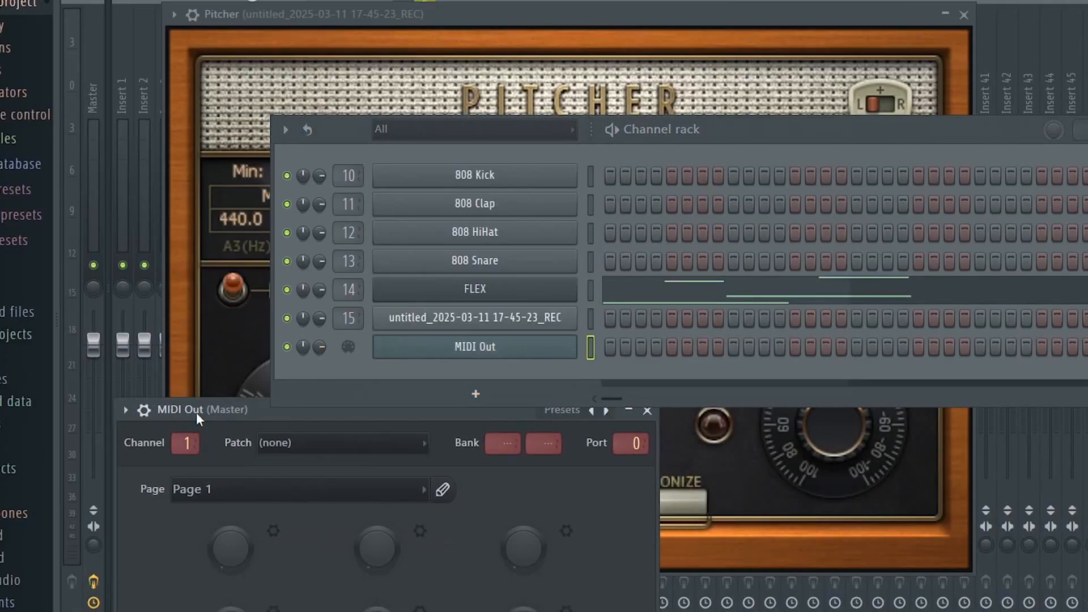
{"action": "left_click_drag", "start_coordinate": [648, 455], "coordinate": [648, 447]}
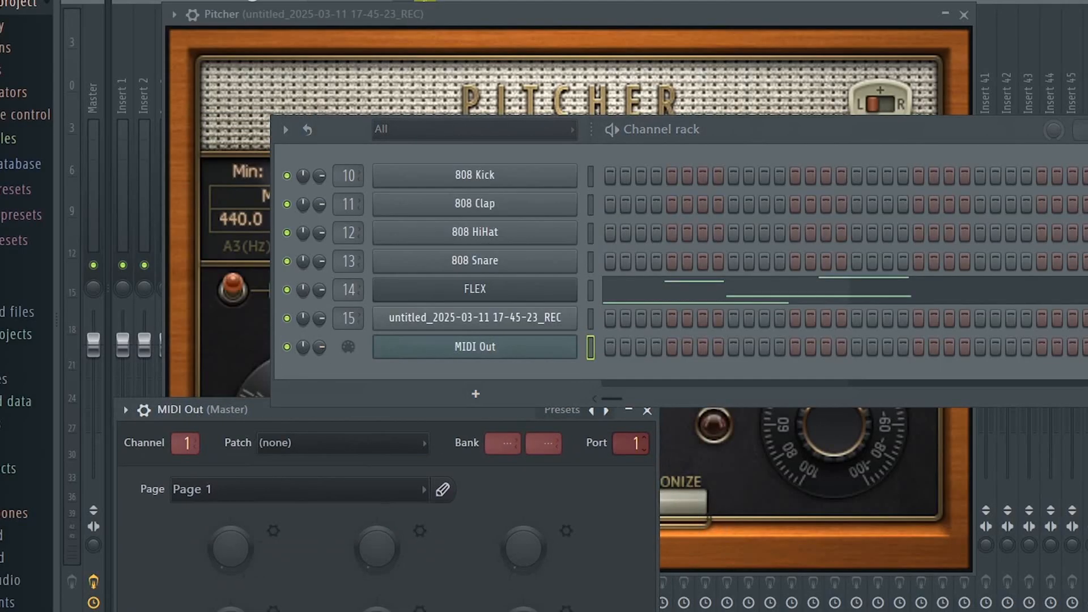
- Add an E6 note after the second G6 in the MIDI Out piano roll and shift its start slightly earlier
{"action": "left_click", "coordinate": [647, 411]}
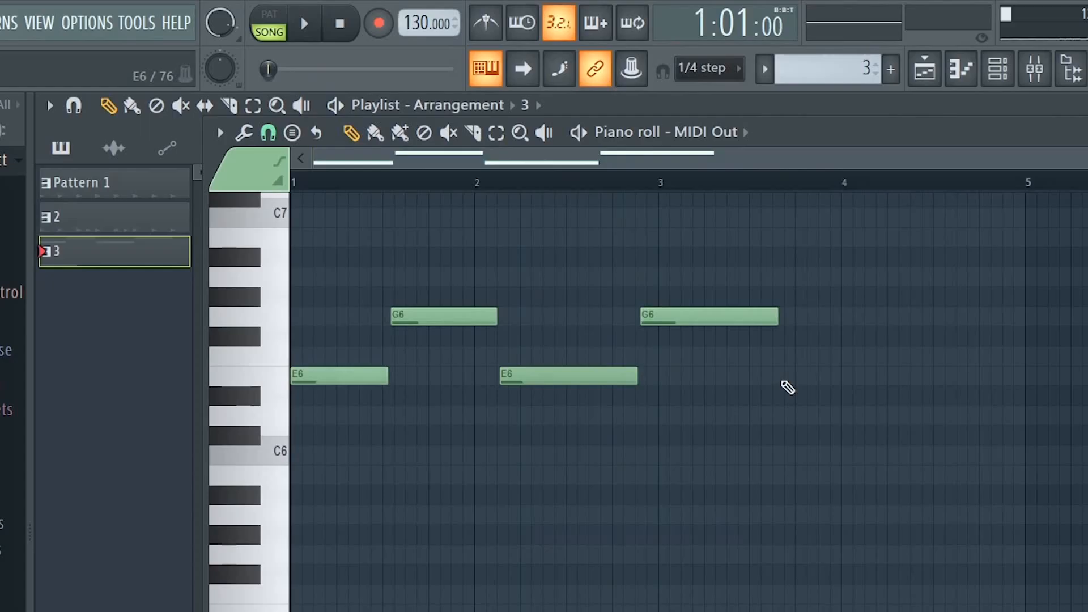
{"action": "left_click", "coordinate": [784, 377]}
{"action": "key", "text": "space"}
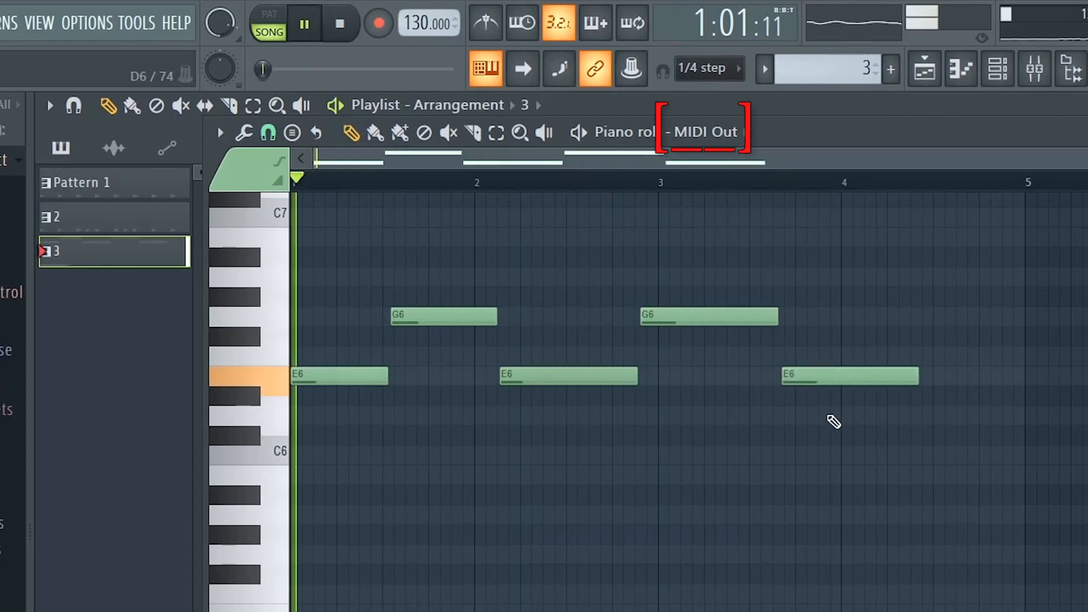
{"action": "left_click_drag", "start_coordinate": [804, 377], "coordinate": [792, 378]}
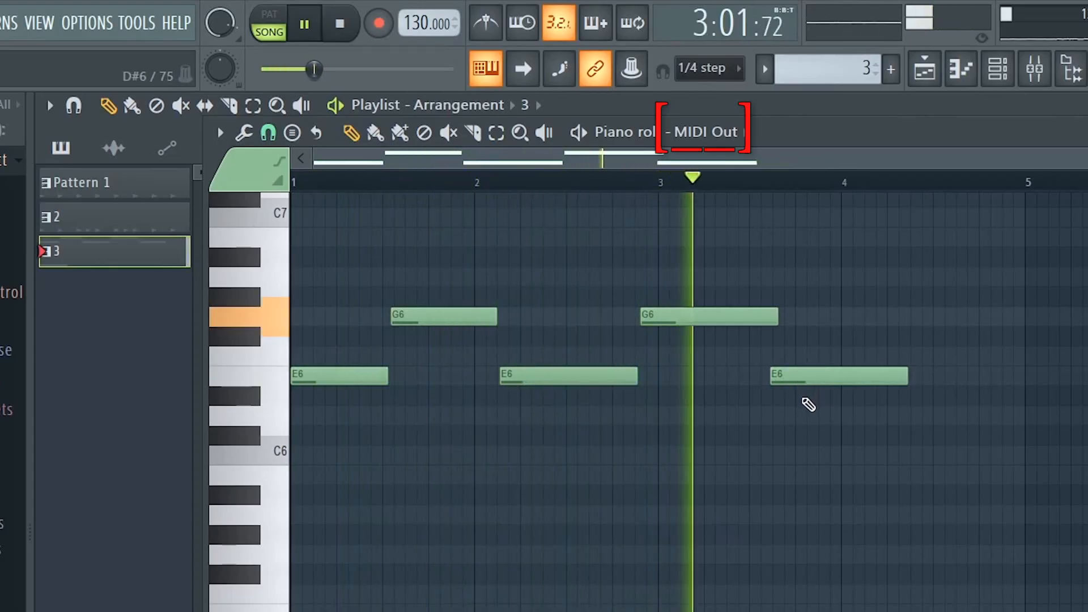
- Play back the arrangement from the playlist to hear the recording pitched by the MIDI Out notes
{"action": "key", "text": "space"}
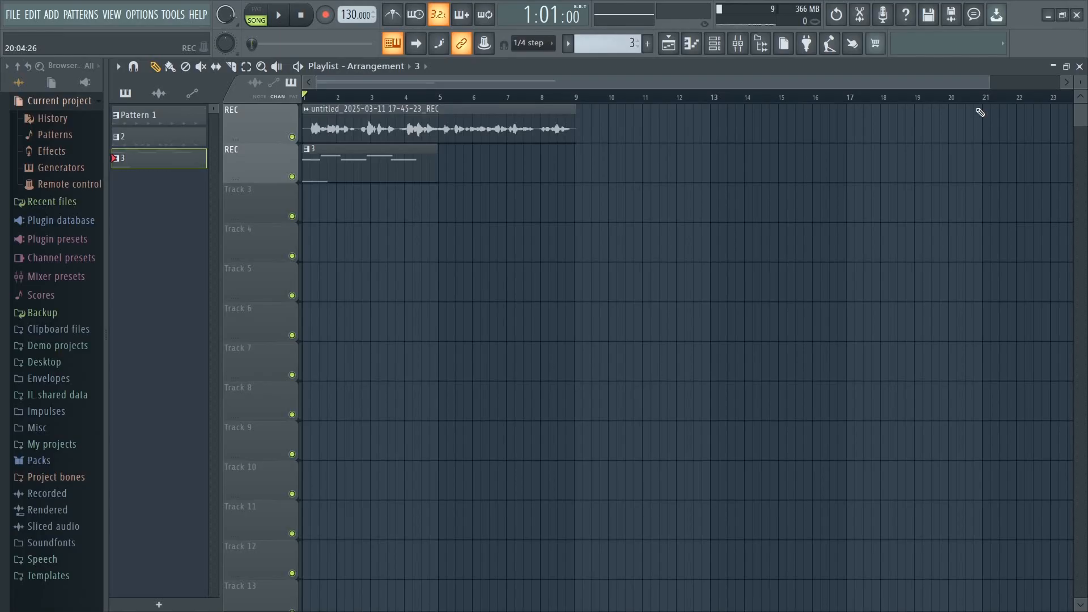
{"action": "key", "text": "space"}
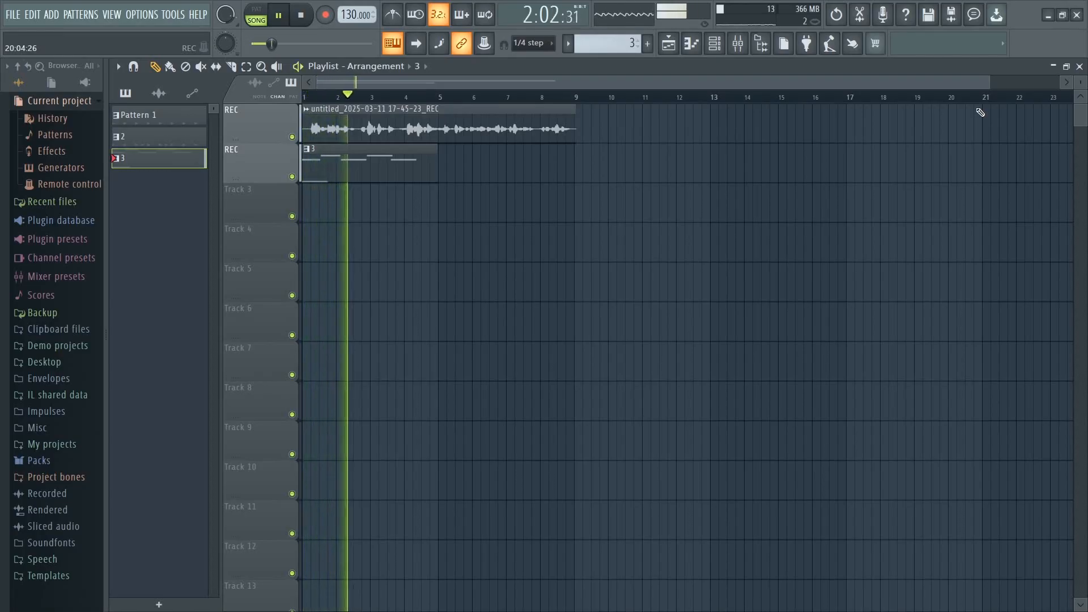
{"action": "key", "text": "space"}
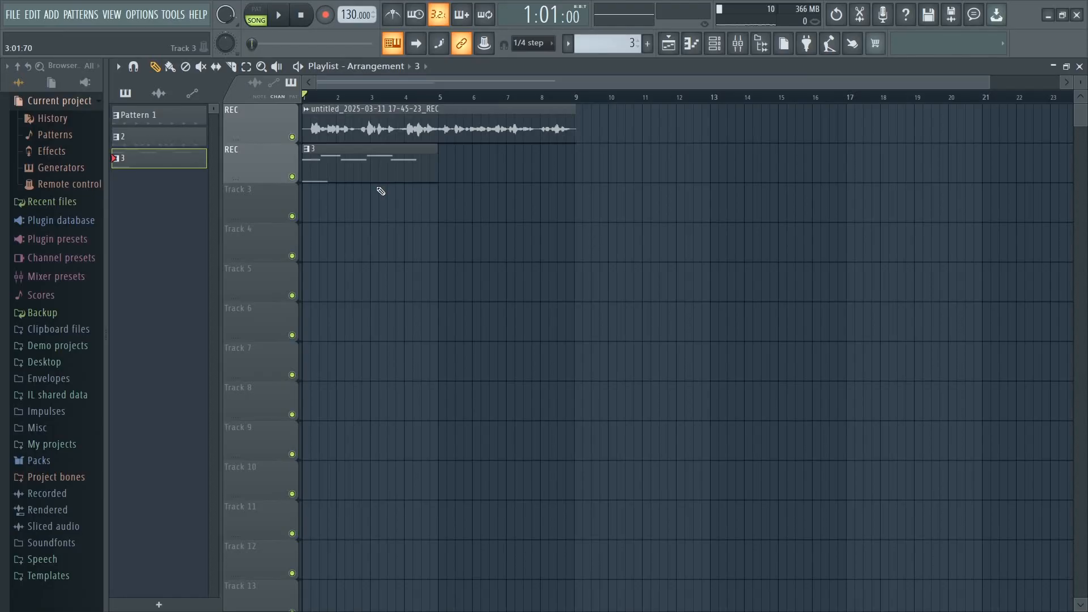
- Import the MIDI file Muse_MIDI as a new project with all tracks on separate FLEX channels, discarding changes to the current project
{"action": "left_click", "coordinate": [13, 14]}
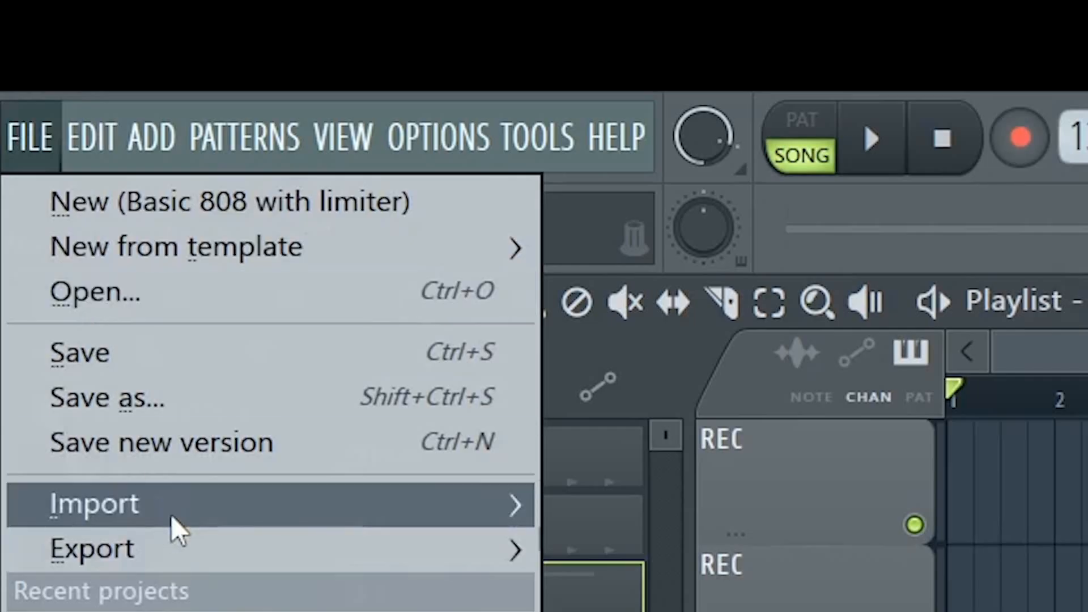
{"action": "mouse_move", "coordinate": [58, 136]}
{"action": "left_click", "coordinate": [624, 496]}
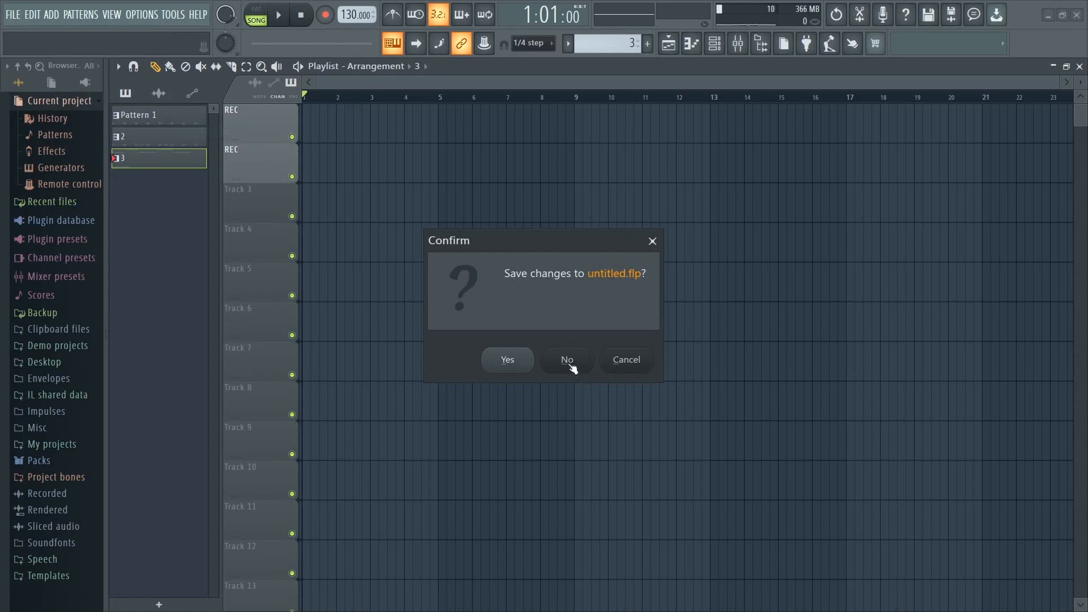
{"action": "left_click", "coordinate": [567, 362]}
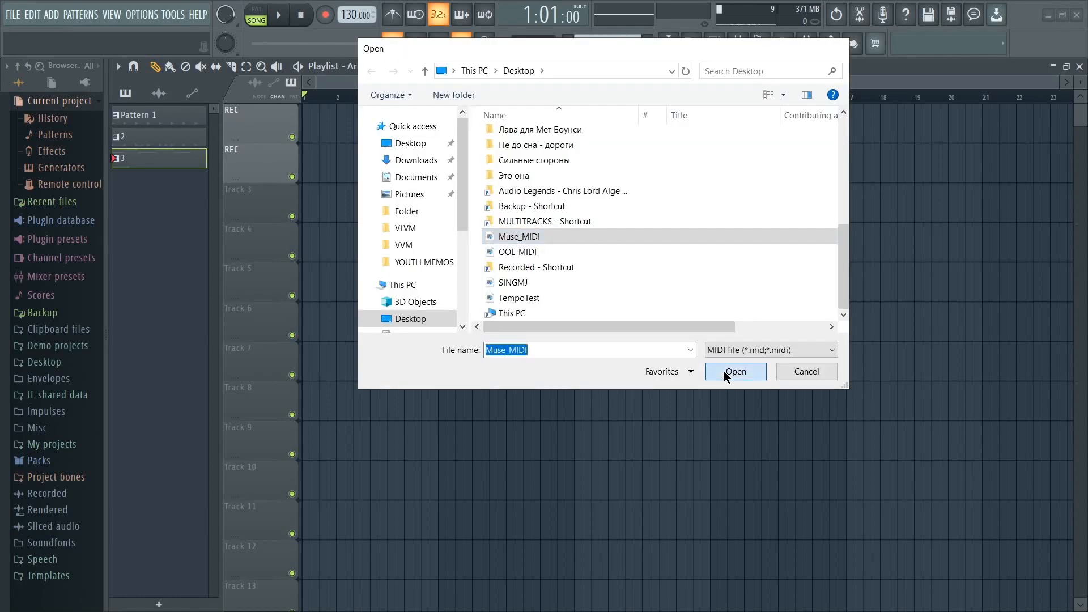
{"action": "left_click", "coordinate": [723, 370]}
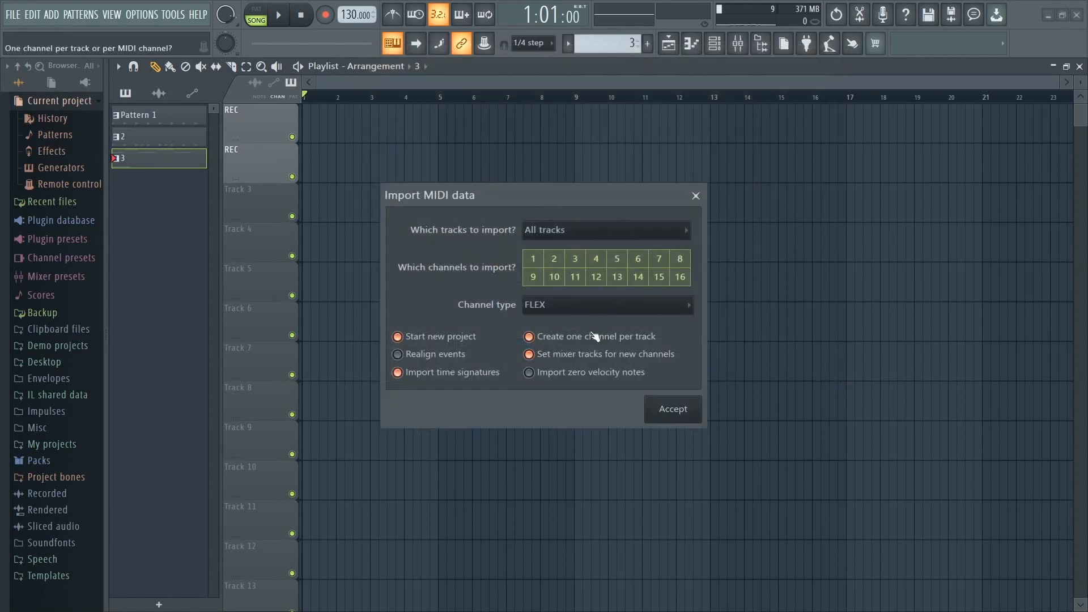
{"action": "left_click", "coordinate": [667, 410]}
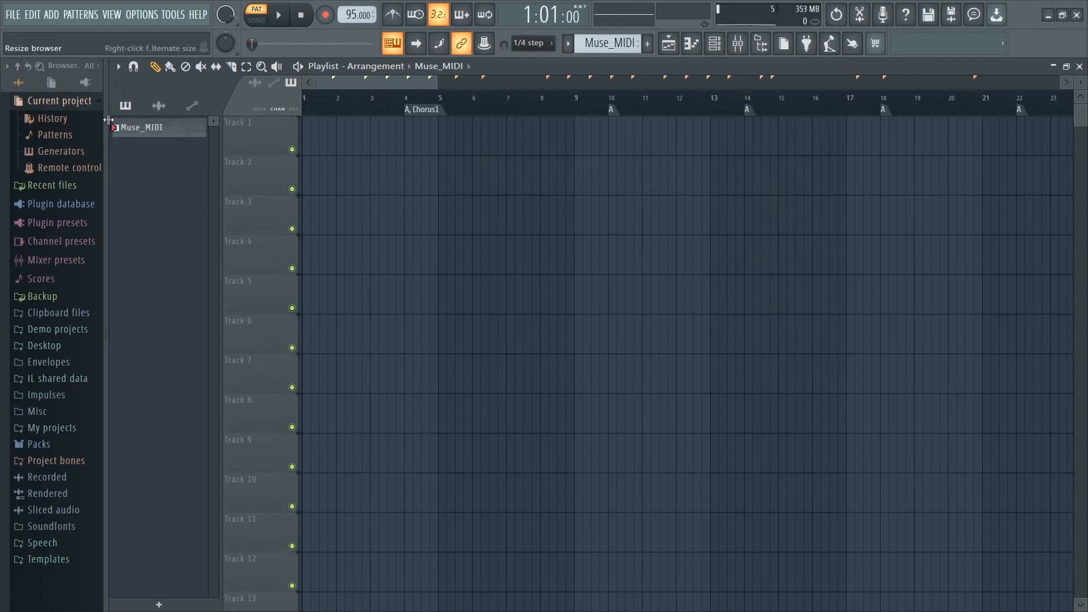
- Place the Muse_MIDI pattern at the start of playlist Track 1
{"action": "left_click", "coordinate": [150, 133]}
{"action": "scroll", "coordinate": [385, 166], "scroll_direction": "down", "scroll_amount": 3}
{"action": "scroll", "coordinate": [357, 158], "scroll_direction": "down", "scroll_amount": 1}
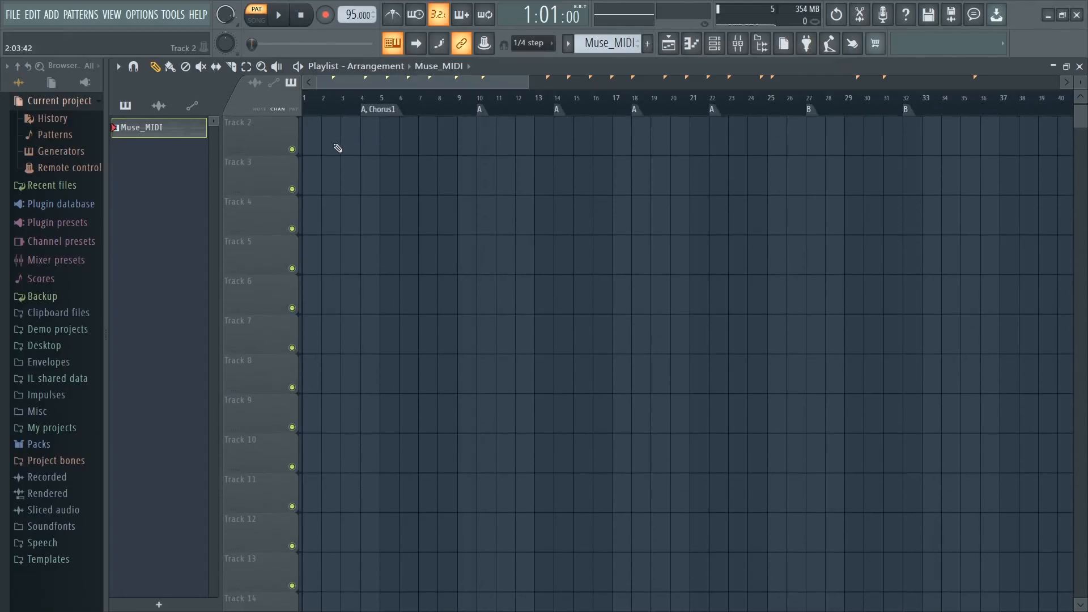
{"action": "left_click", "coordinate": [309, 141]}
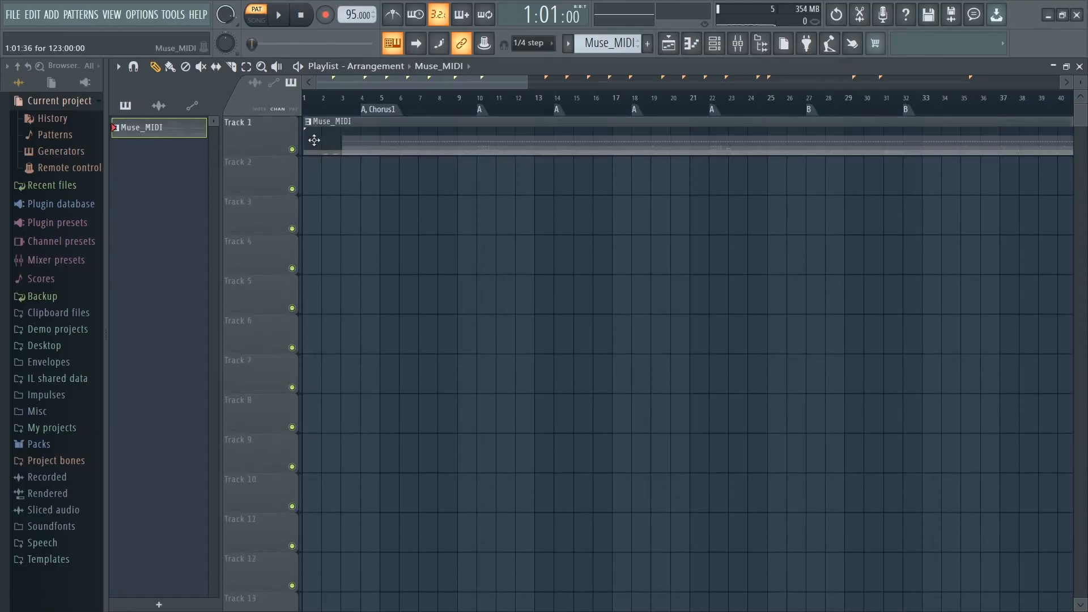
- Examine the imported notes of the OVERHEADS channel in the Muse_MIDI clip's piano roll, and close it
{"action": "double_click", "coordinate": [352, 143]}
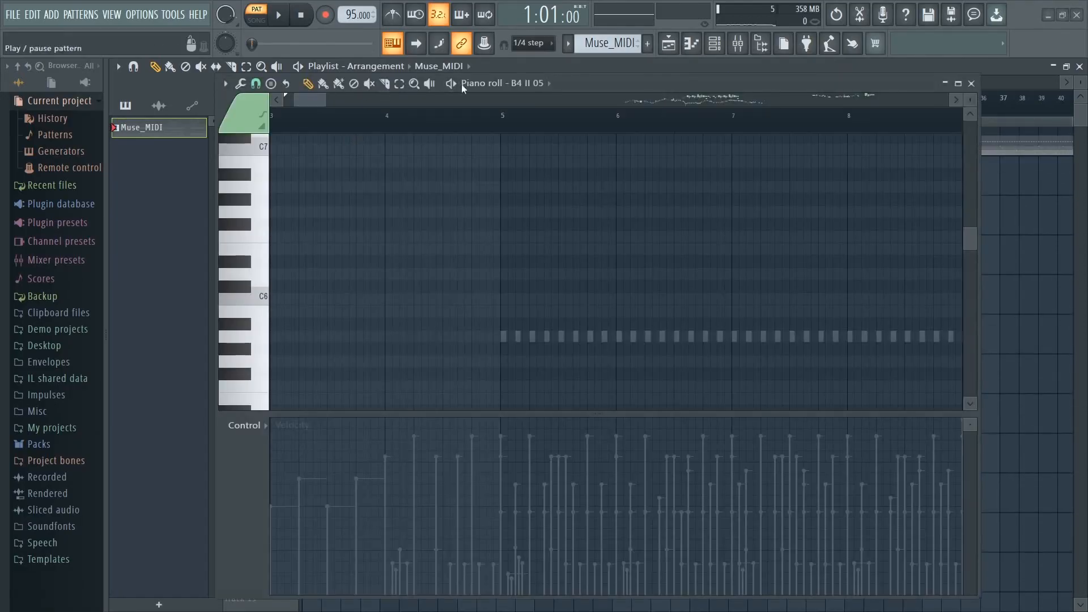
{"action": "left_click", "coordinate": [546, 84]}
{"action": "left_click", "coordinate": [561, 126]}
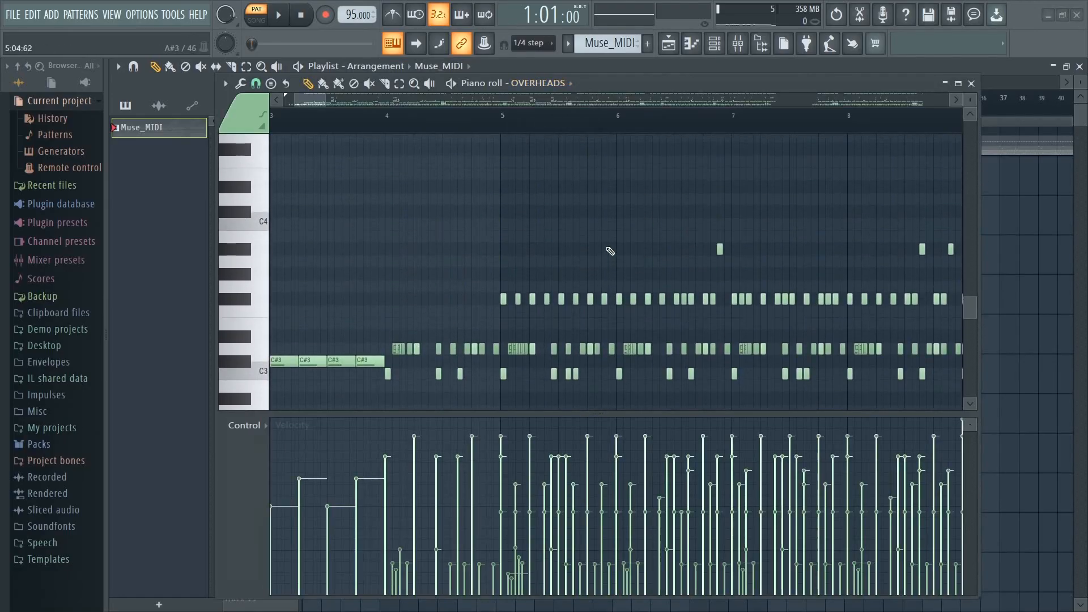
{"action": "scroll", "coordinate": [447, 250], "scroll_direction": "up", "scroll_amount": 6}
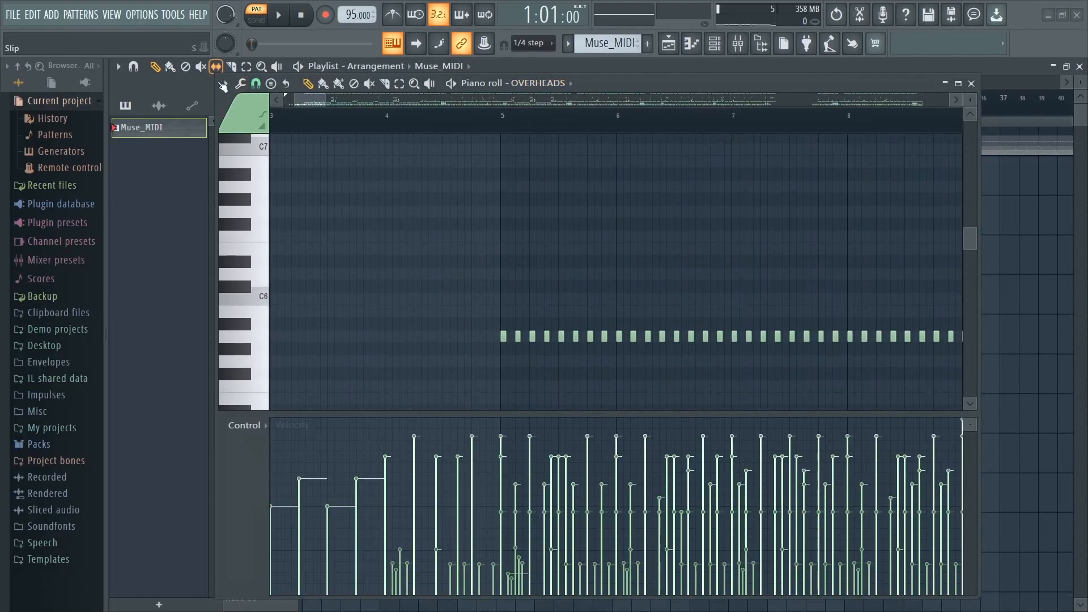
{"action": "left_click", "coordinate": [971, 83]}
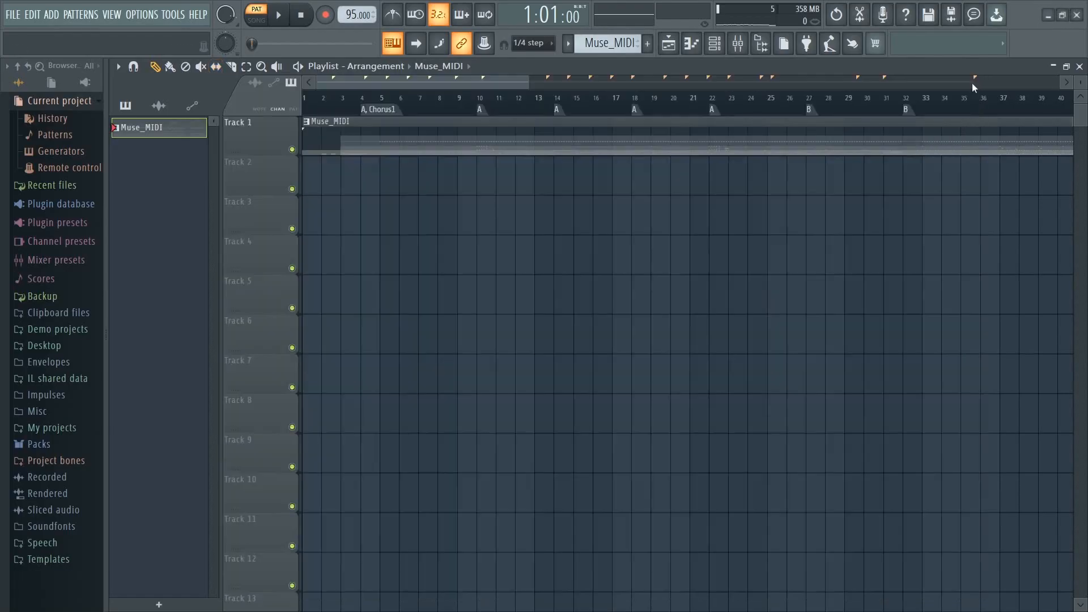
- Load the Drum Orchestra Kit preset in FLEX on the OVERHEADS channel, choosing from all installed packs
{"action": "key", "text": "F6"}
{"action": "left_click", "coordinate": [418, 309]}
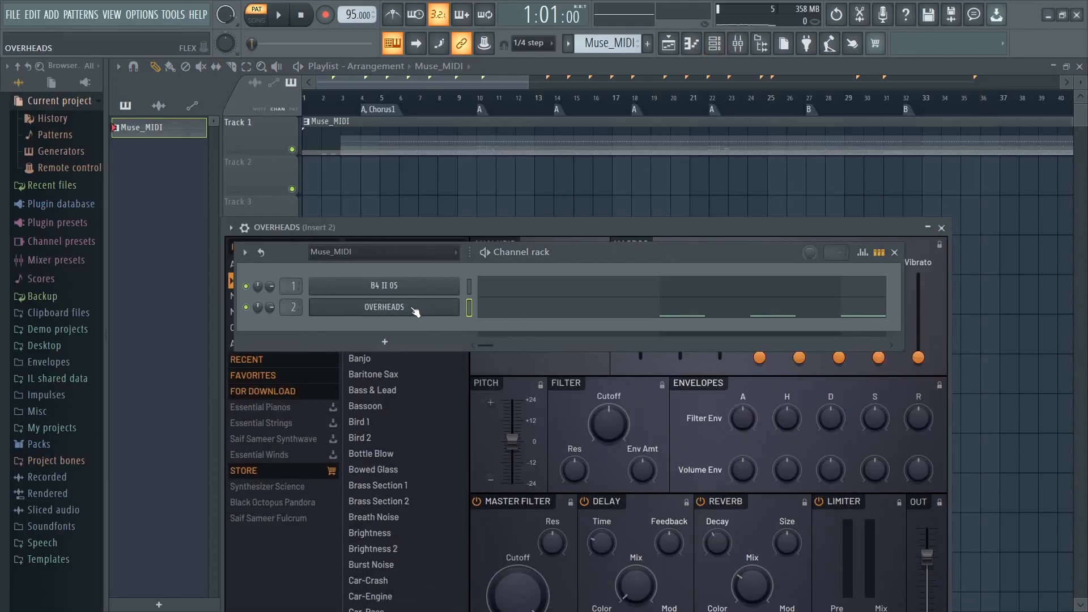
{"action": "left_click_drag", "start_coordinate": [391, 233], "coordinate": [387, 140]}
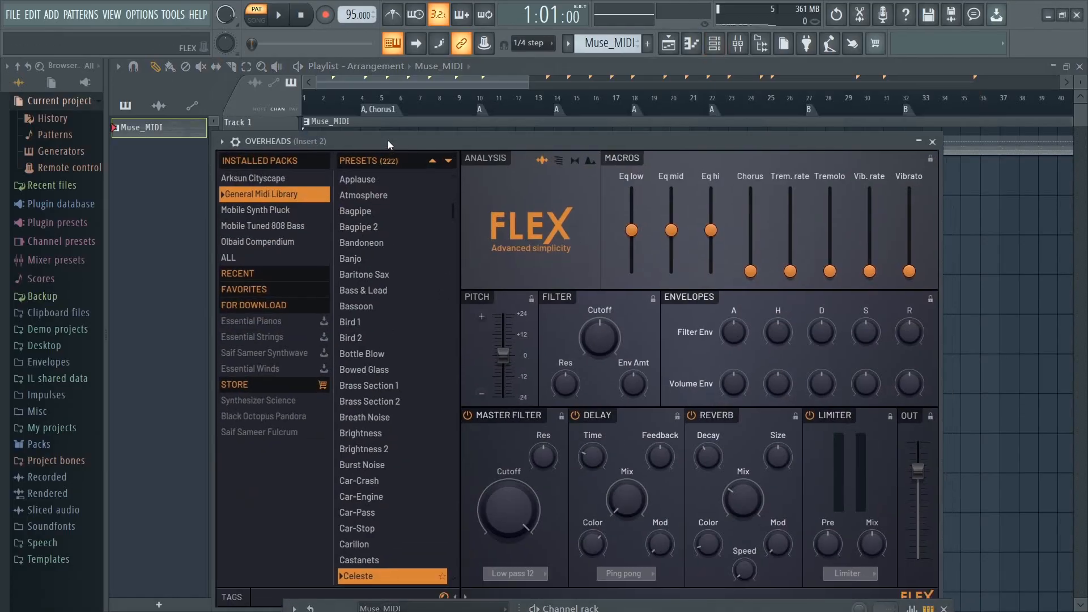
{"action": "scroll", "coordinate": [408, 396], "scroll_direction": "down", "scroll_amount": 12}
{"action": "left_click", "coordinate": [274, 258]}
{"action": "scroll", "coordinate": [400, 392], "scroll_direction": "up", "scroll_amount": 1}
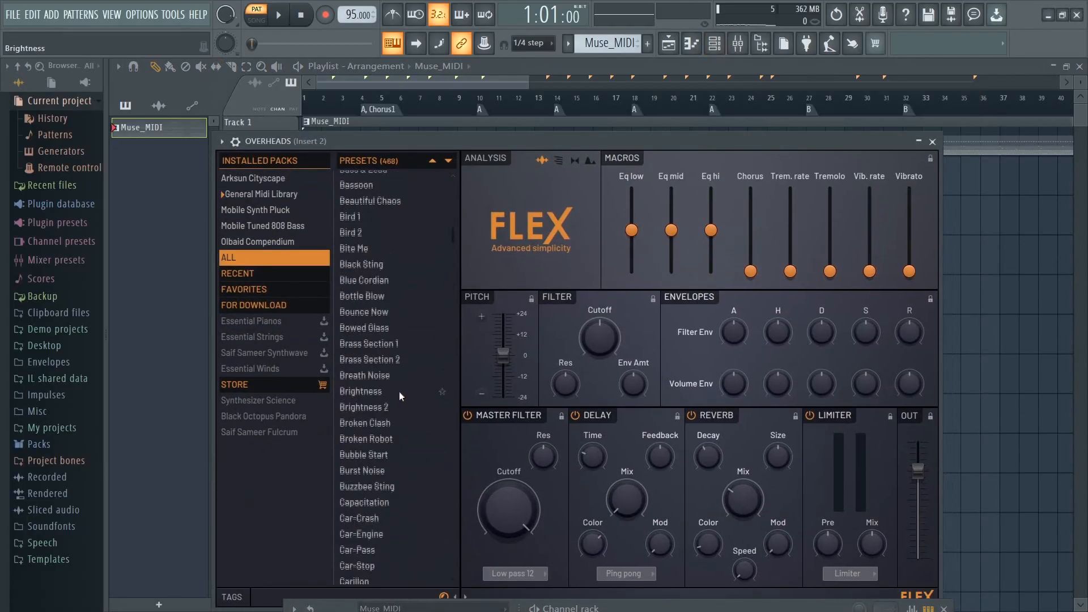
{"action": "scroll", "coordinate": [399, 385], "scroll_direction": "down", "scroll_amount": 4}
{"action": "scroll", "coordinate": [399, 381], "scroll_direction": "down", "scroll_amount": 12}
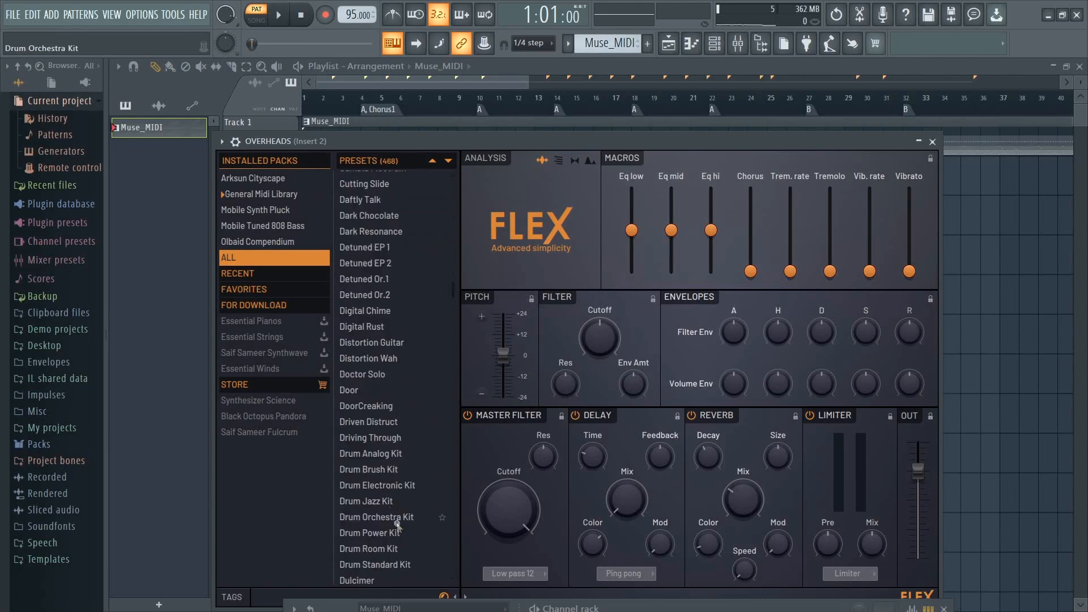
{"action": "left_click", "coordinate": [397, 519]}
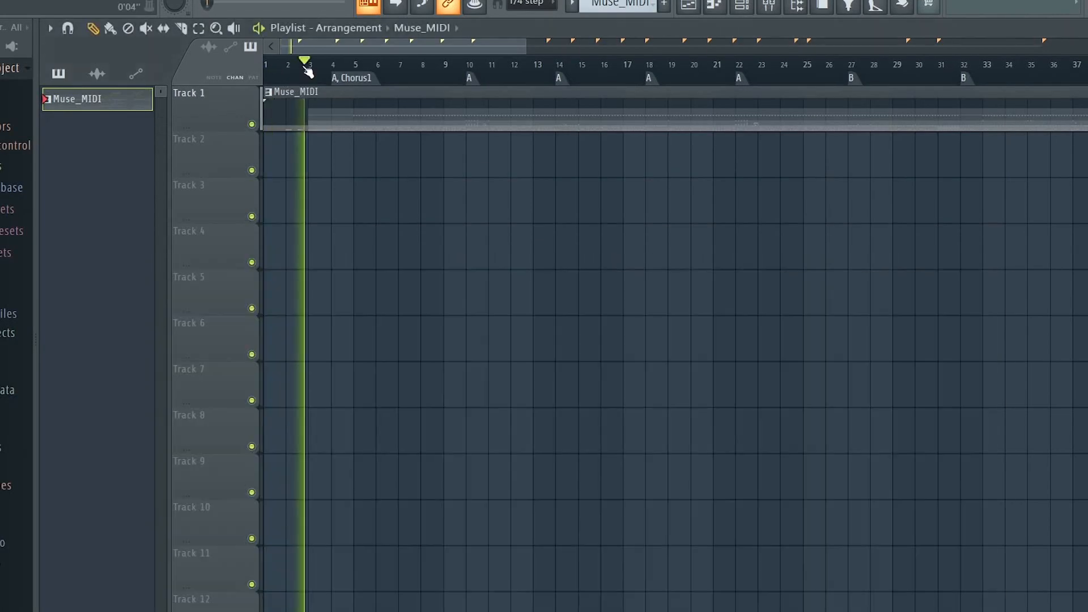
- Play the Muse_MIDI arrangement from about bar 3 and bring up the channel rack
{"action": "left_click", "coordinate": [302, 70]}
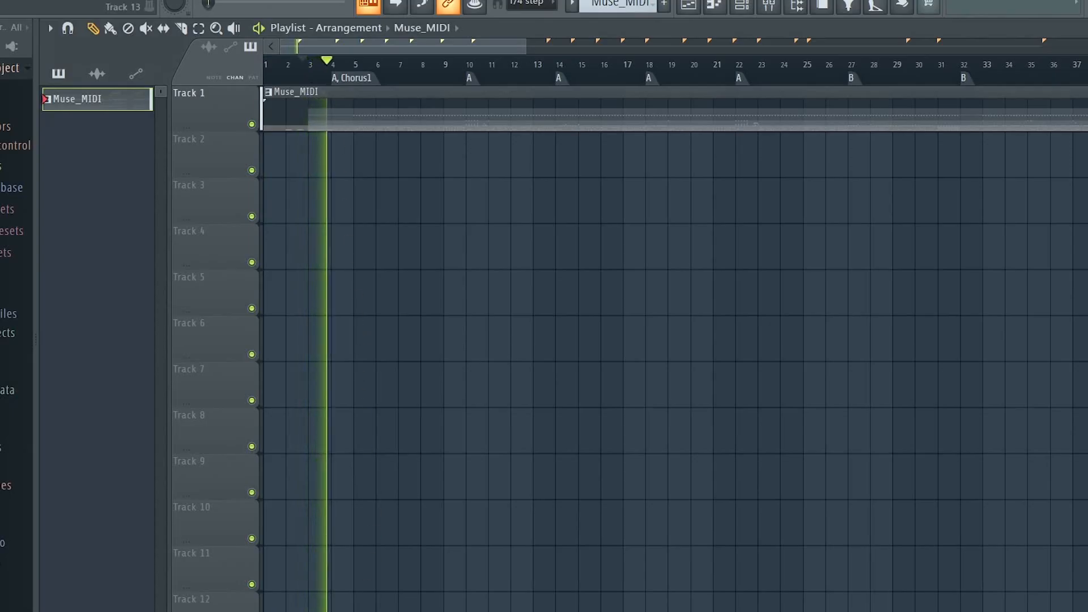
{"action": "key", "text": "F6"}
{"action": "left_click_drag", "start_coordinate": [256, 311], "coordinate": [252, 262]}
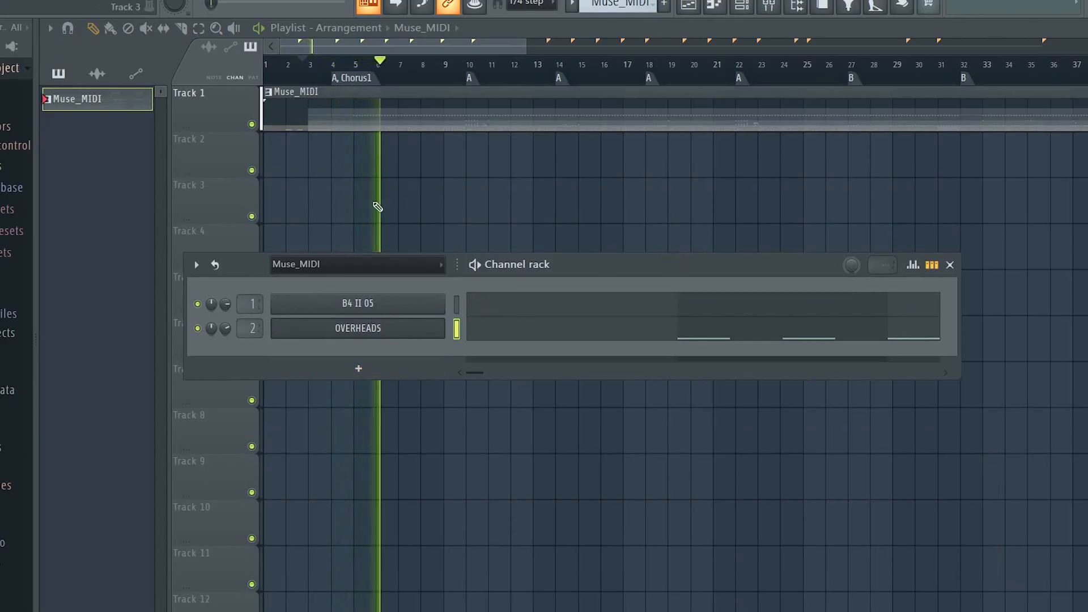
- Examine where the B4 II 05 channel's notes lie in its piano roll and move playback to about bar 62, just before they start
{"action": "left_click", "coordinate": [352, 303]}
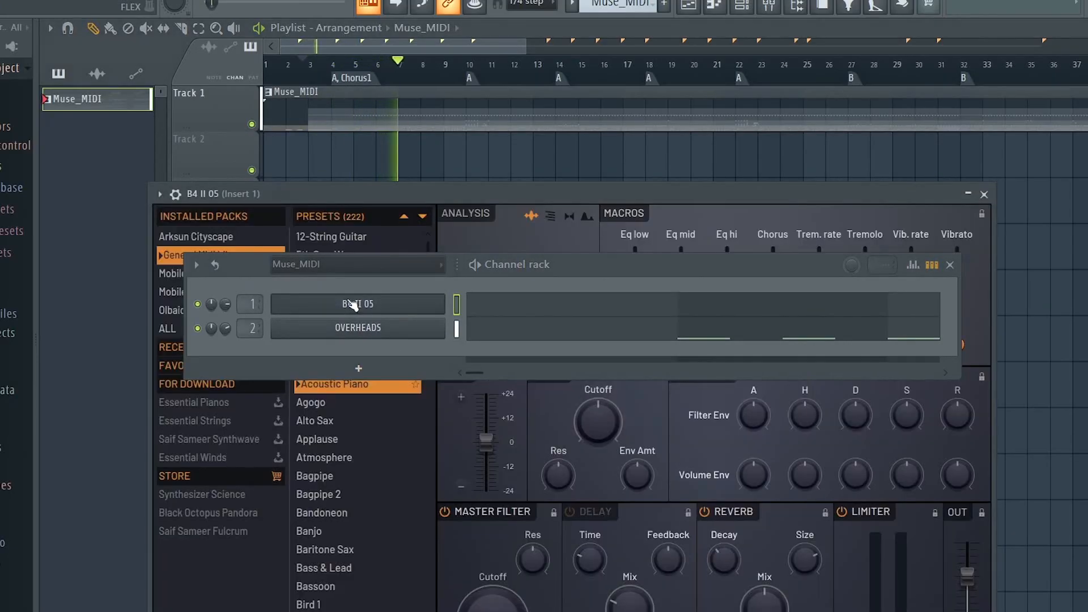
{"action": "left_click", "coordinate": [352, 304]}
{"action": "right_click", "coordinate": [442, 301]}
{"action": "left_click", "coordinate": [486, 304]}
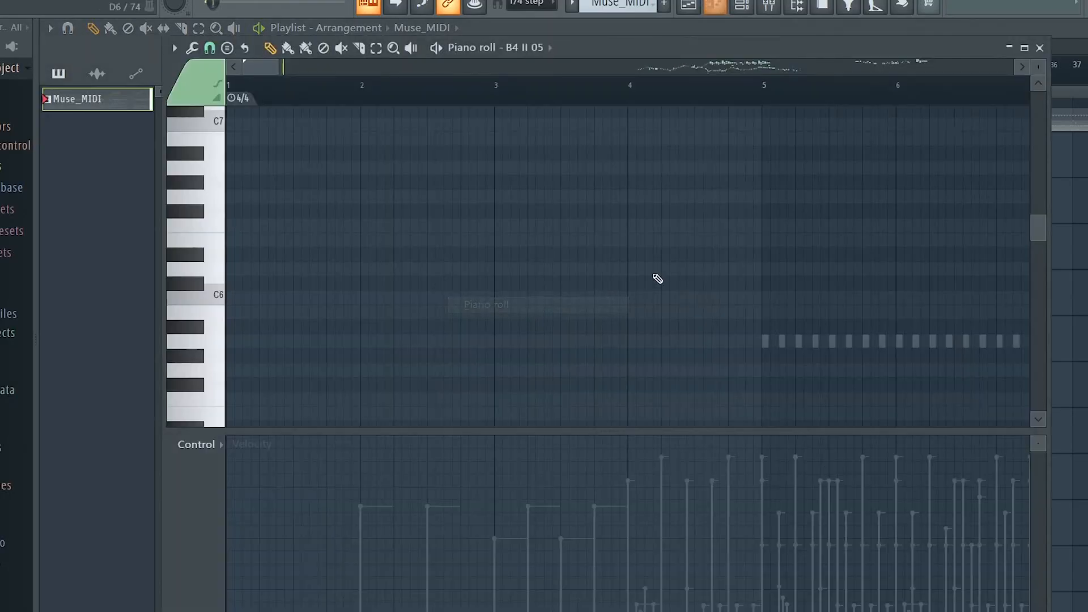
{"action": "scroll", "coordinate": [566, 306], "scroll_direction": "down", "scroll_amount": 10}
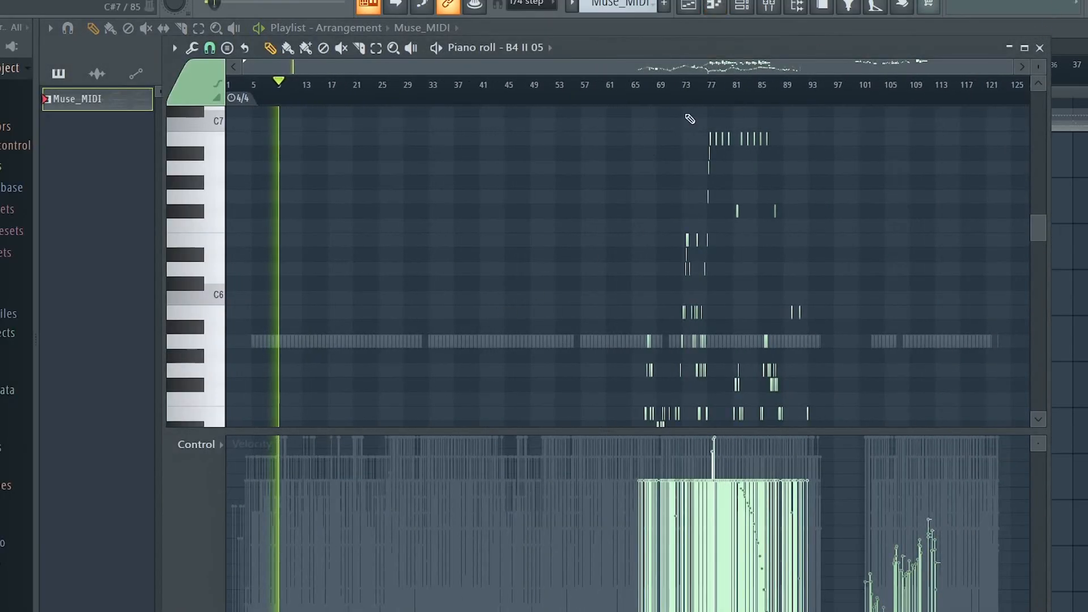
{"action": "left_click", "coordinate": [615, 85]}
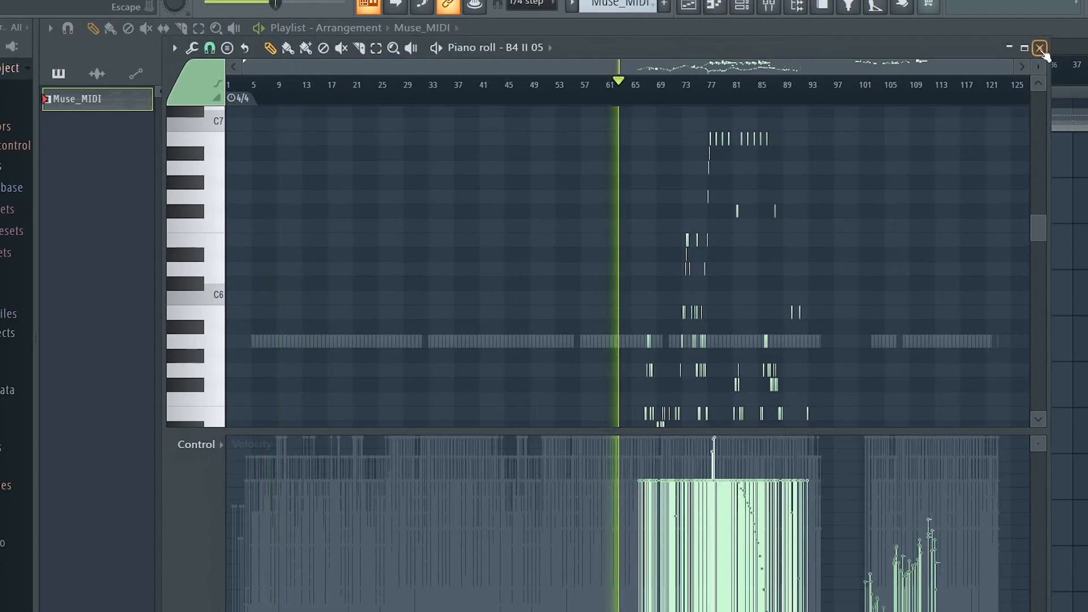
{"action": "left_click", "coordinate": [1040, 49]}
- Audition the Organ 3 and Organ 4 presets from FLEX's General Midi Library on the B4 II 05 channel and settle on Organ 5
{"action": "left_click", "coordinate": [383, 308]}
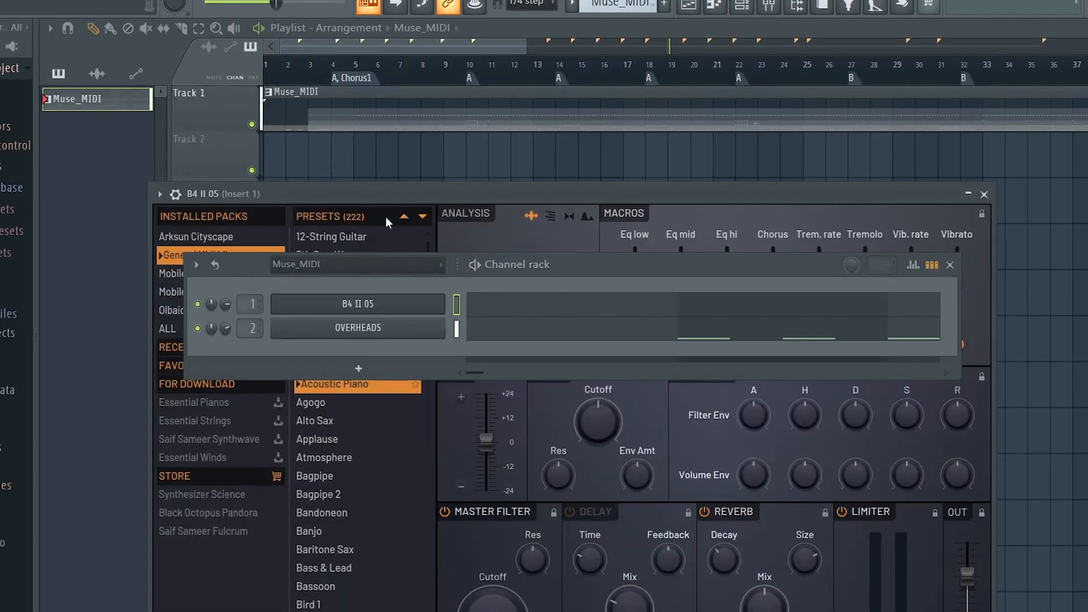
{"action": "left_click_drag", "start_coordinate": [596, 264], "coordinate": [1079, 221]}
{"action": "scroll", "coordinate": [373, 317], "scroll_direction": "down", "scroll_amount": 3}
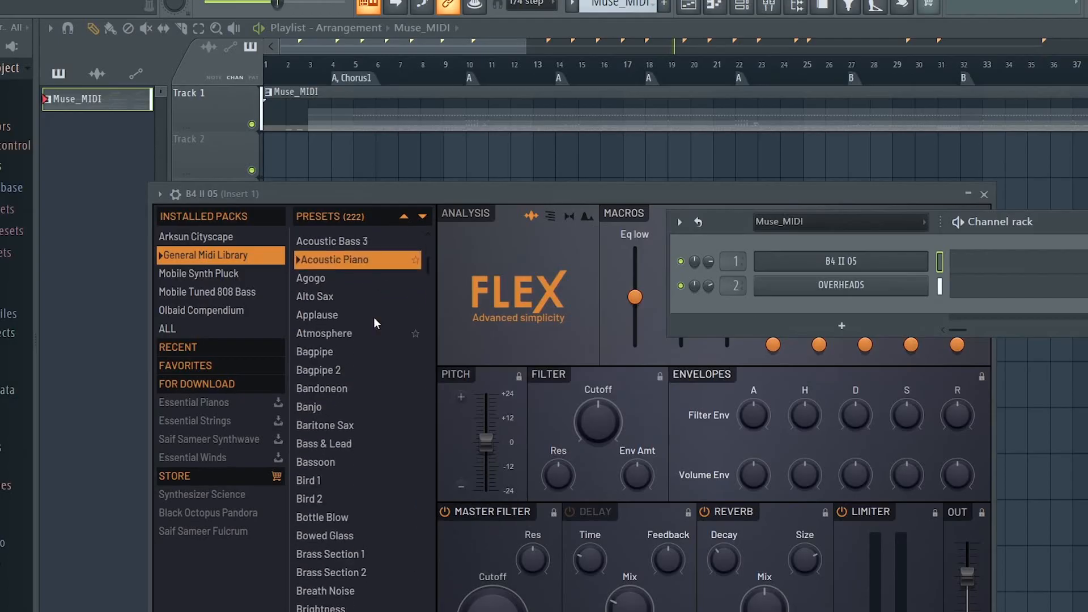
{"action": "left_click_drag", "start_coordinate": [382, 195], "coordinate": [368, 89]}
{"action": "scroll", "coordinate": [340, 453], "scroll_direction": "down", "scroll_amount": 20}
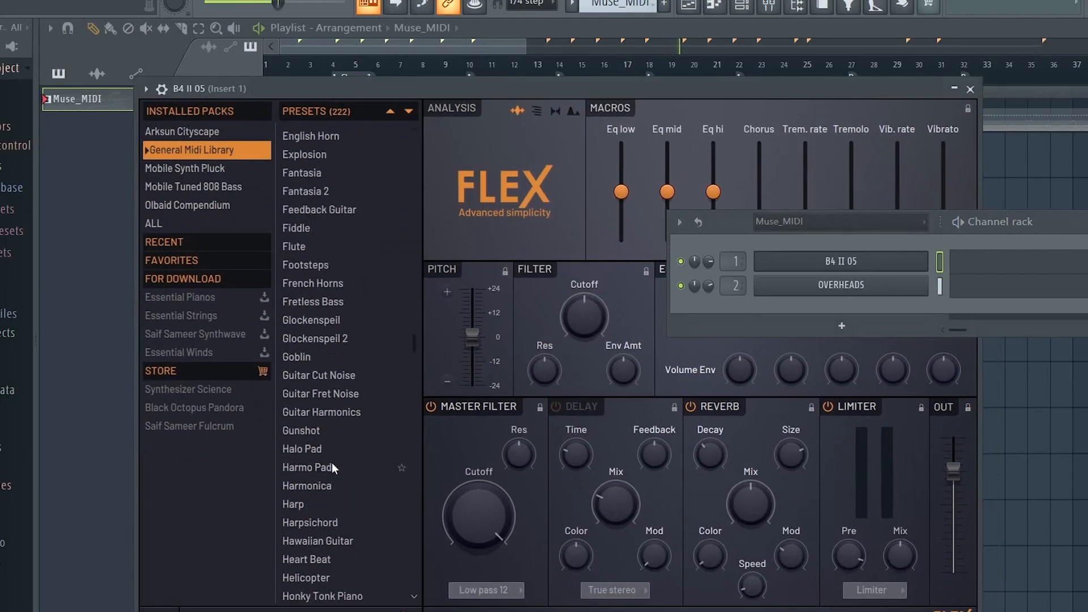
{"action": "scroll", "coordinate": [318, 437], "scroll_direction": "down", "scroll_amount": 2}
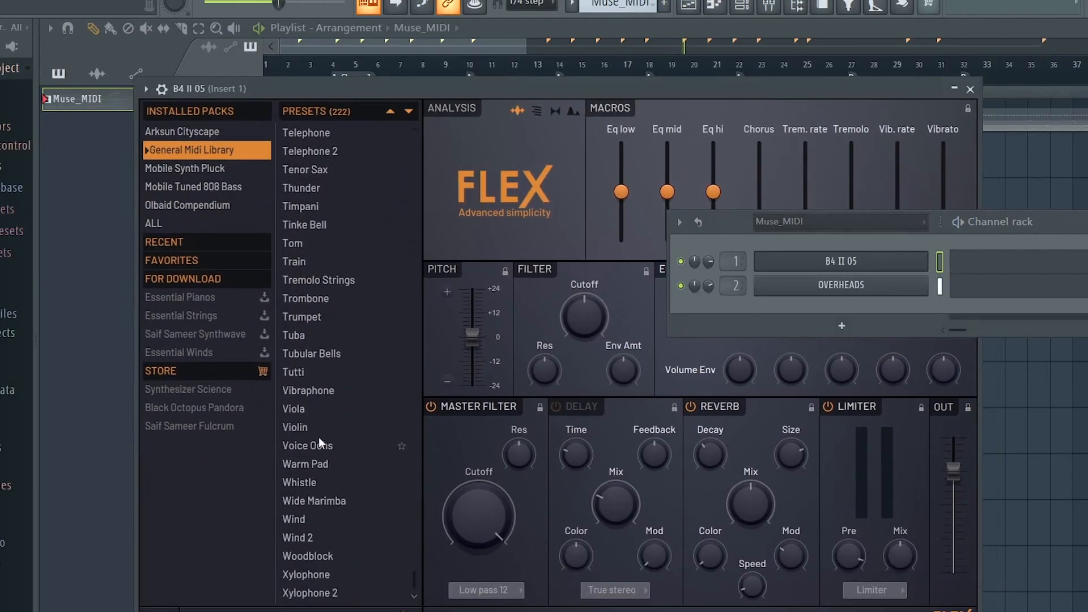
{"action": "scroll", "coordinate": [318, 437], "scroll_direction": "up", "scroll_amount": 12}
{"action": "scroll", "coordinate": [318, 437], "scroll_direction": "up", "scroll_amount": 10}
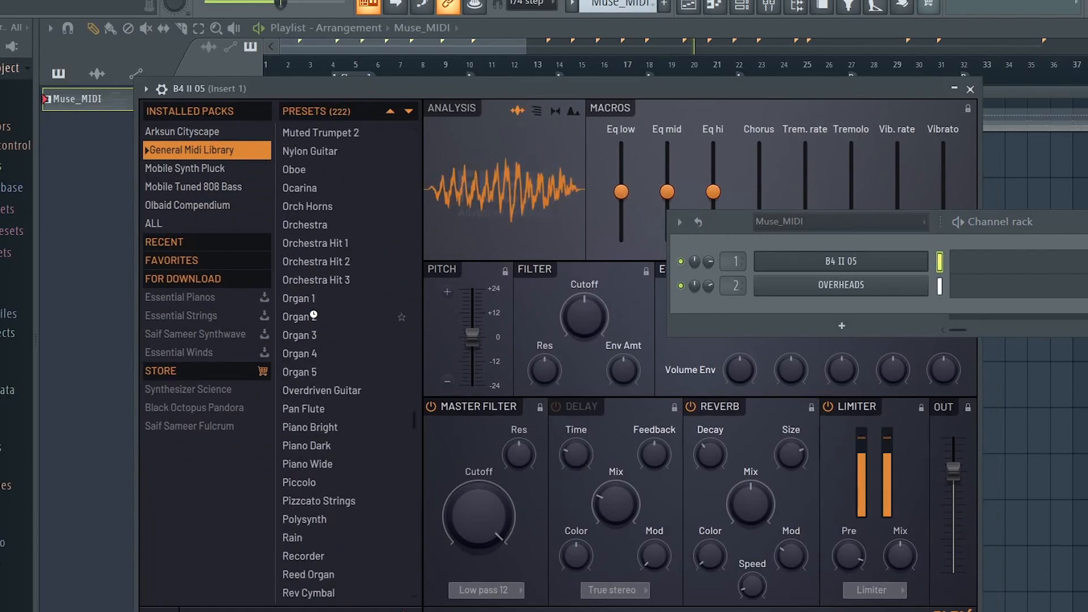
{"action": "left_click", "coordinate": [318, 334]}
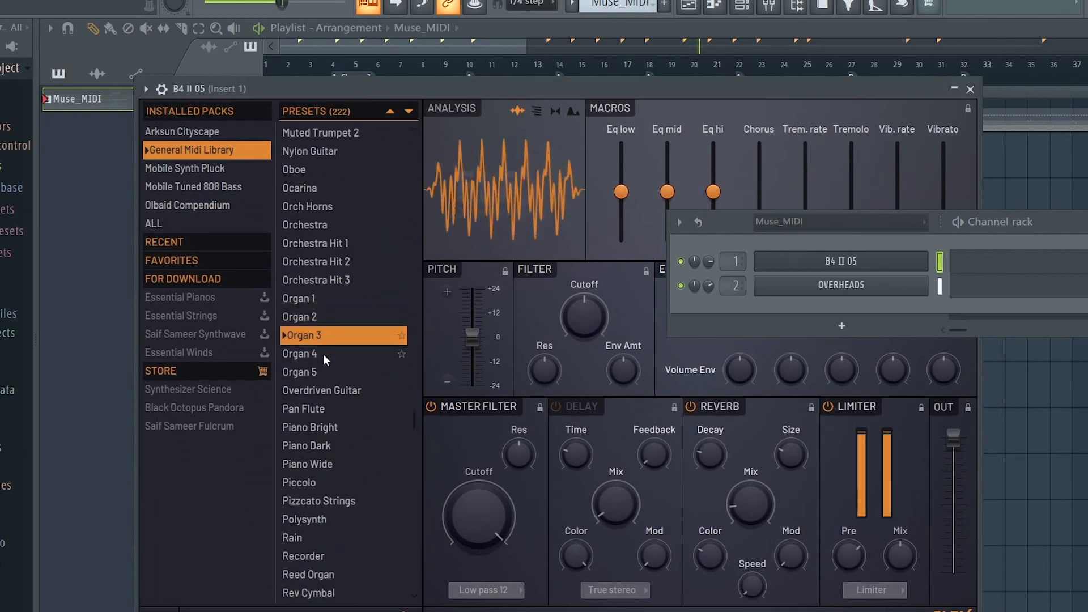
{"action": "left_click", "coordinate": [323, 353]}
{"action": "left_click", "coordinate": [330, 372]}
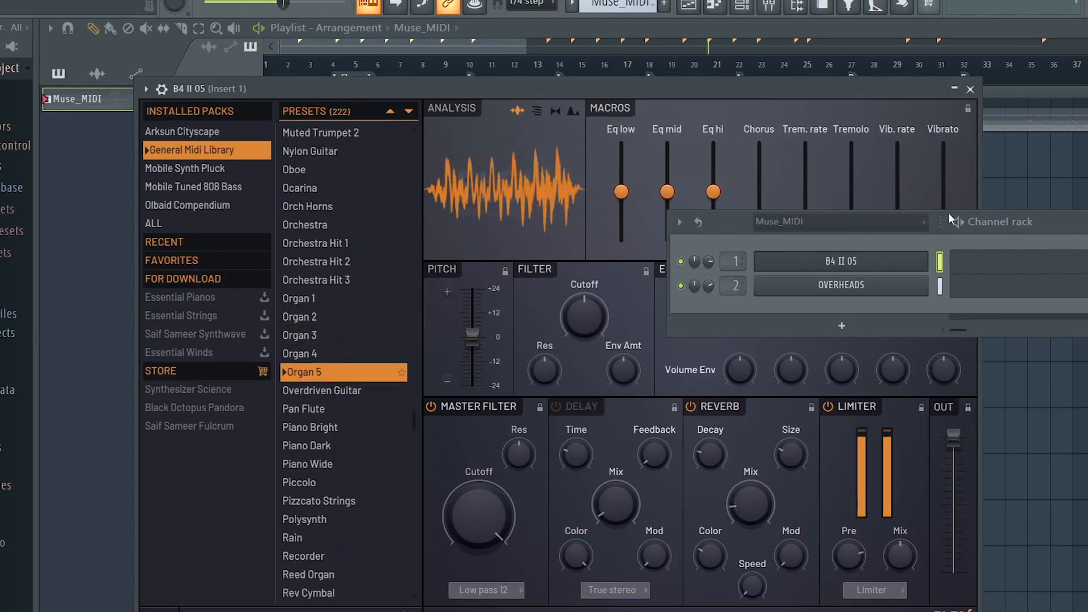
- Close the channel rack and raise the B4 II 05 organ's Vibrato, Vib. rate, Eq hi, Trem. rate and Tremolo macros, with Chorus at maximum
{"action": "left_click_drag", "start_coordinate": [1001, 220], "coordinate": [512, 211]}
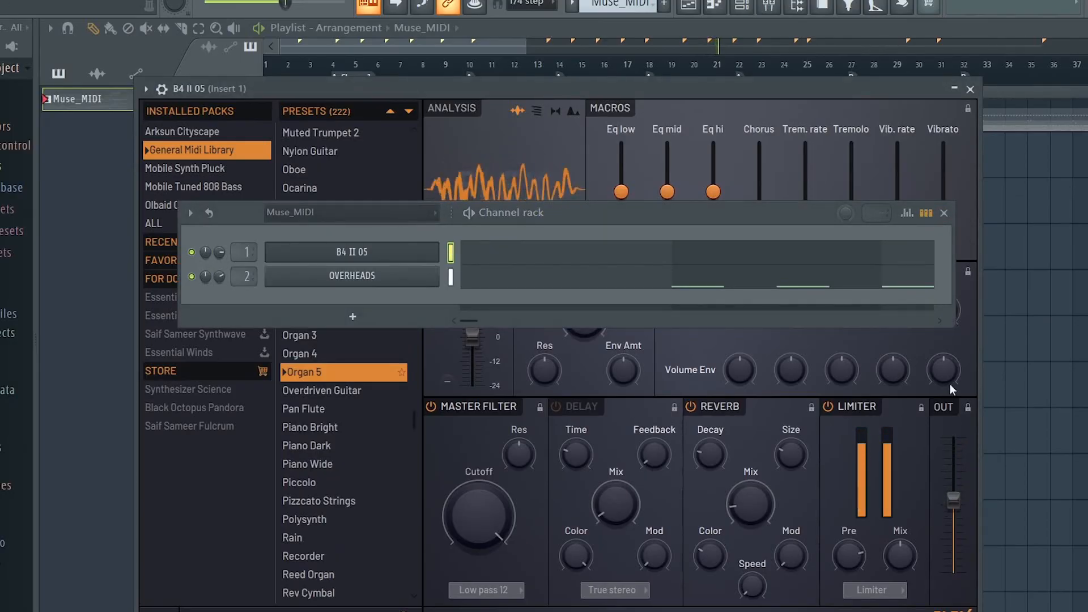
{"action": "left_click", "coordinate": [944, 213]}
{"action": "left_click_drag", "start_coordinate": [944, 238], "coordinate": [944, 188]}
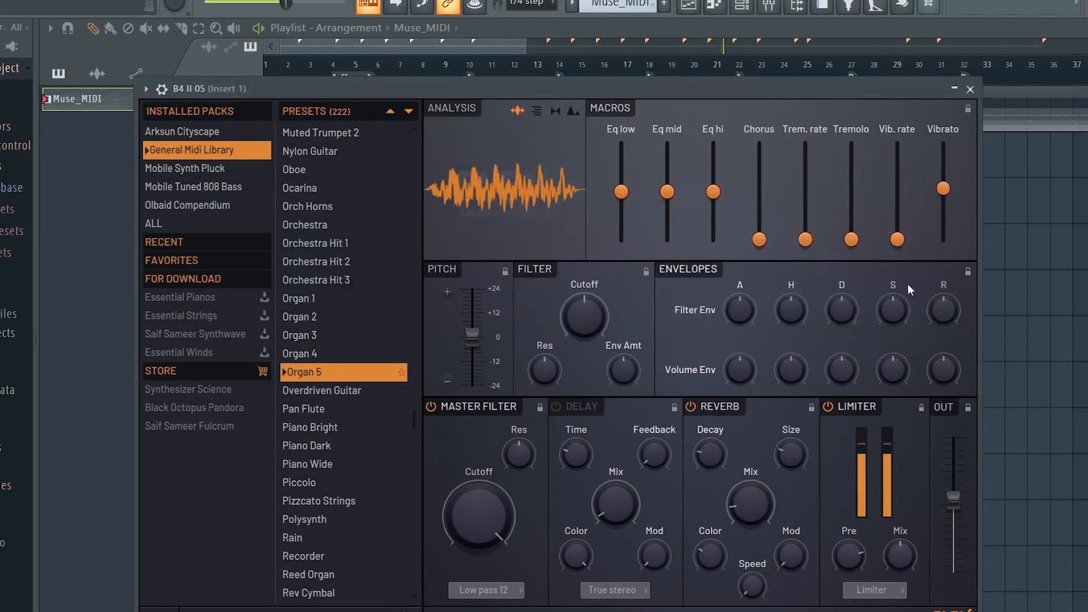
{"action": "left_click_drag", "start_coordinate": [713, 191], "coordinate": [714, 173]}
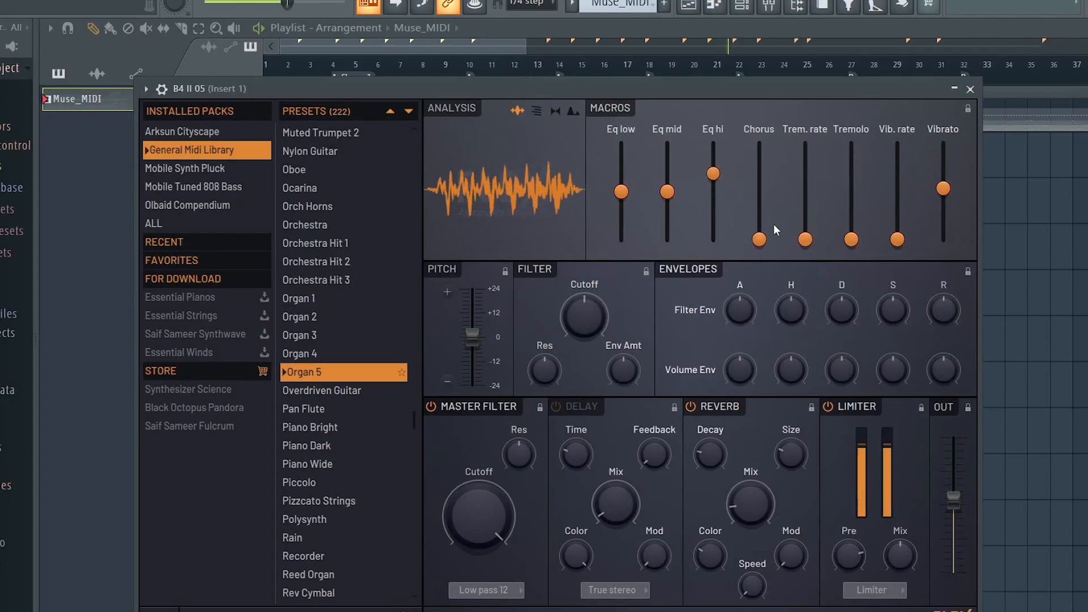
{"action": "left_click_drag", "start_coordinate": [760, 238], "coordinate": [759, 144]}
{"action": "left_click_drag", "start_coordinate": [851, 238], "coordinate": [851, 204]}
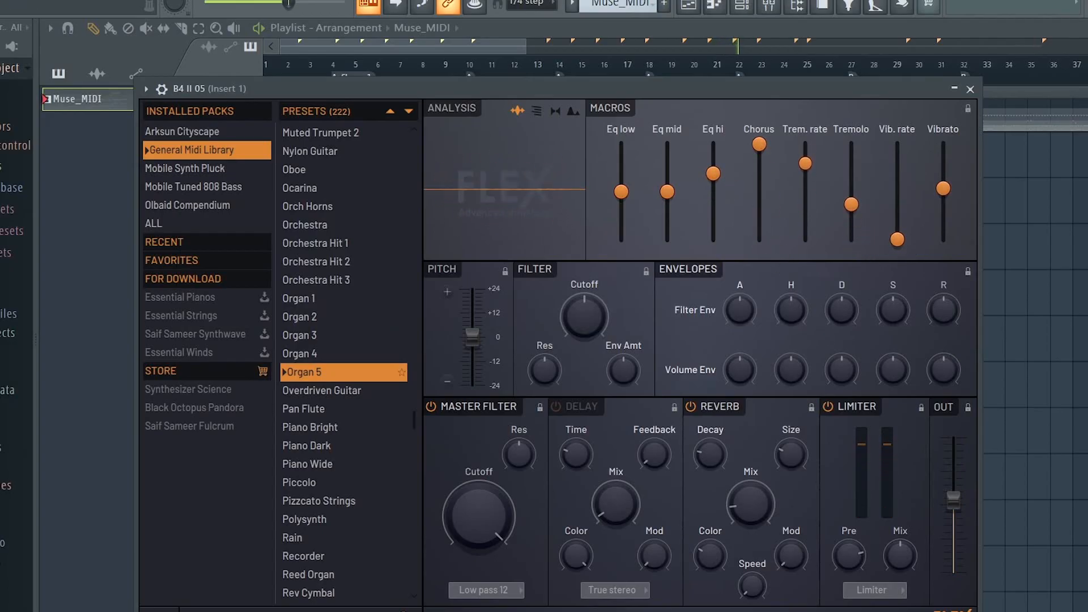
{"action": "left_click_drag", "start_coordinate": [805, 239], "coordinate": [805, 171]}
{"action": "left_click_drag", "start_coordinate": [851, 204], "coordinate": [852, 174]}
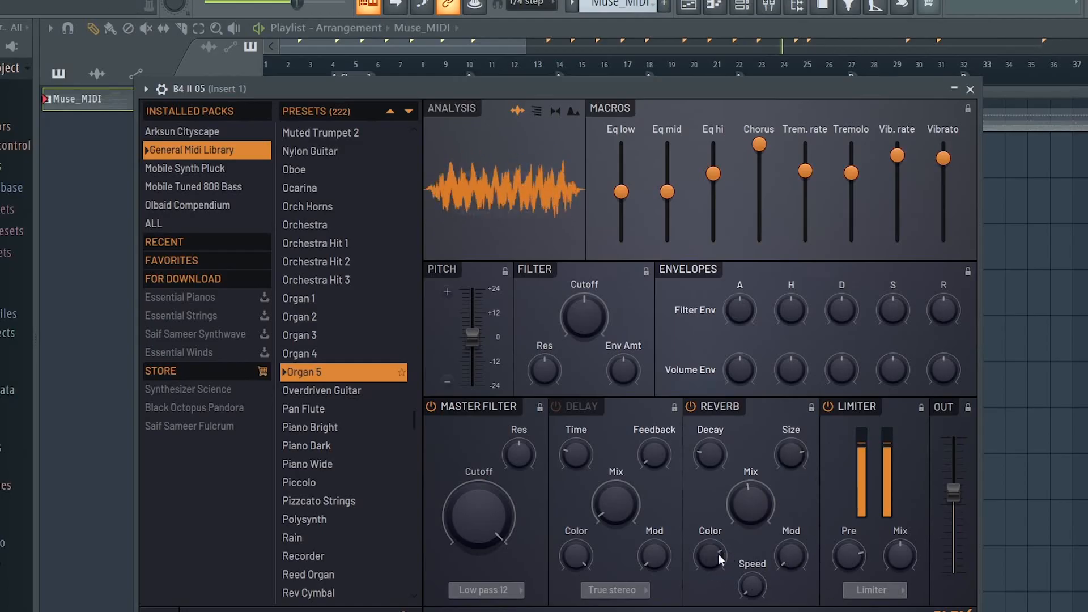
- Adjust the organ's reverb Color and Speed, lower the output level slightly and close the FLEX window
{"action": "left_click_drag", "start_coordinate": [705, 560], "coordinate": [747, 581]}
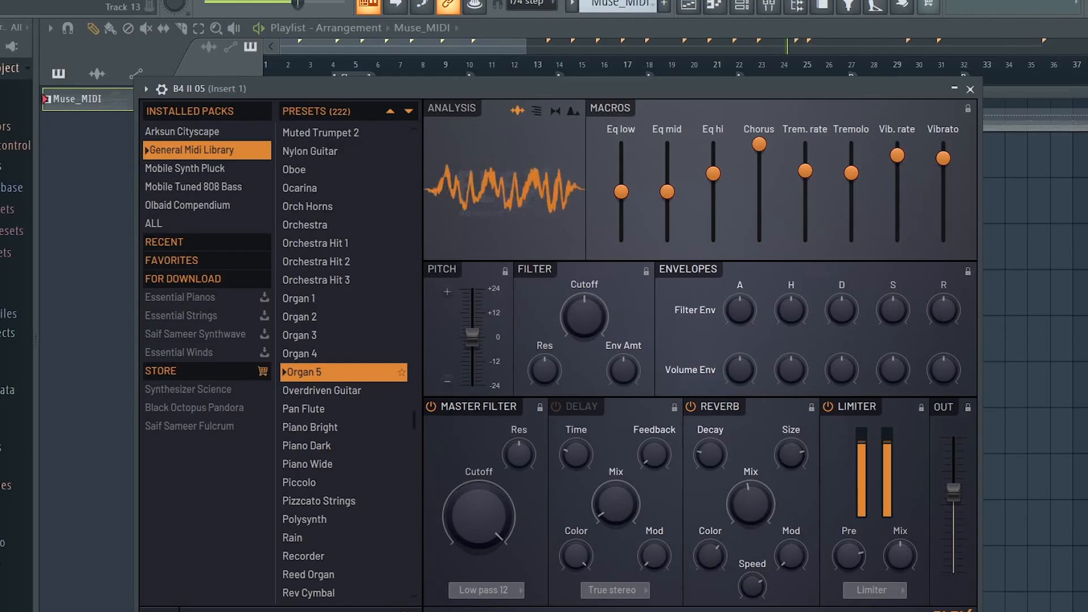
{"action": "left_click_drag", "start_coordinate": [952, 489], "coordinate": [951, 502]}
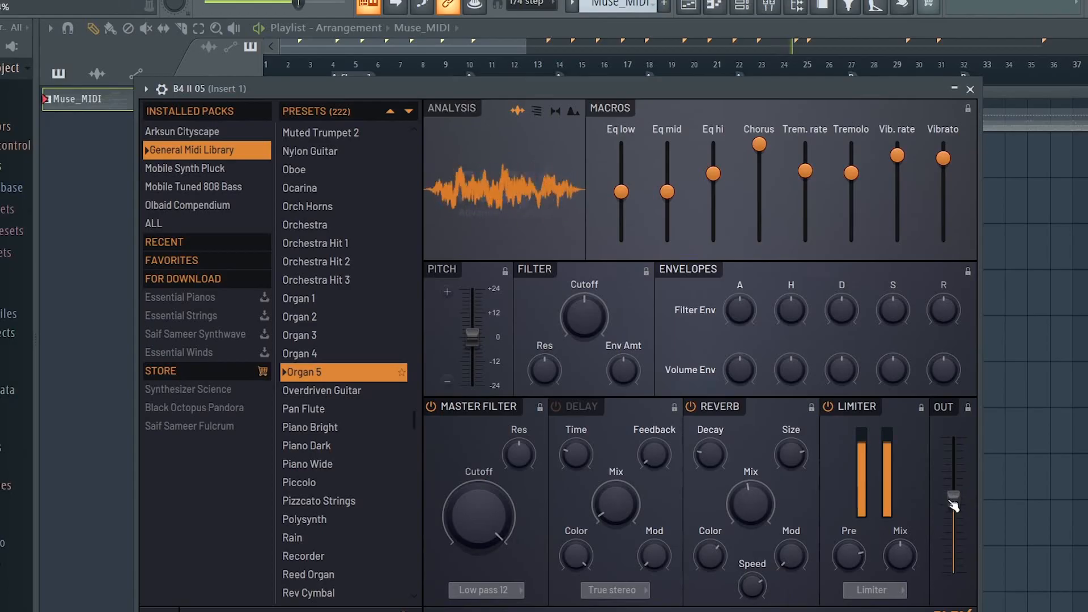
{"action": "left_click", "coordinate": [967, 89]}
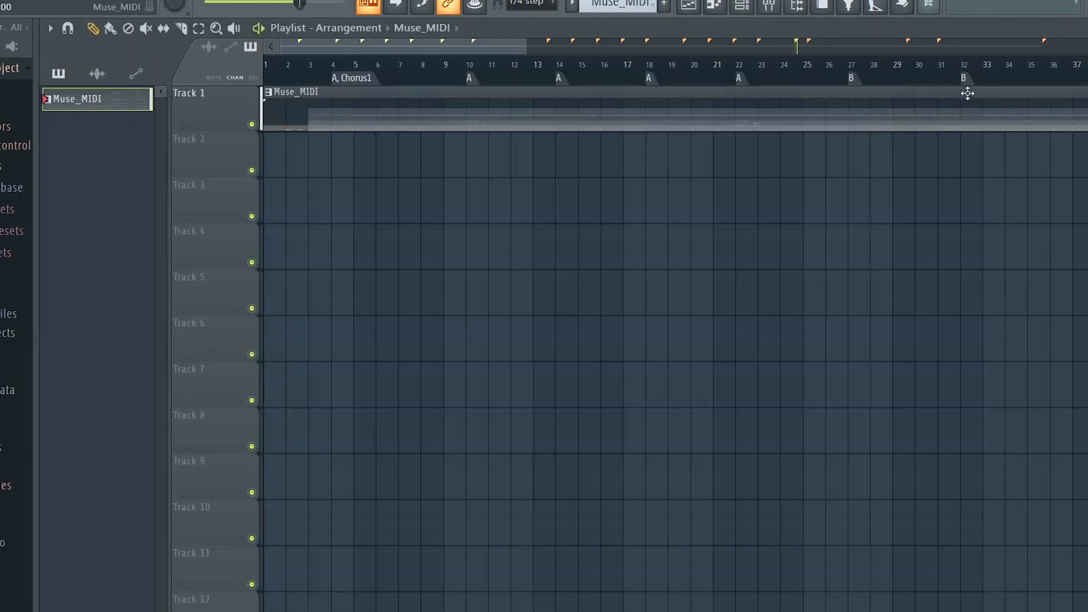
- Check how the tempo changes across the Muse_MIDI arrangement, moving playback to about bars 77, 89 and 97 and stopping it at the end
{"action": "scroll", "coordinate": [666, 356], "scroll_direction": "down", "scroll_amount": 6}
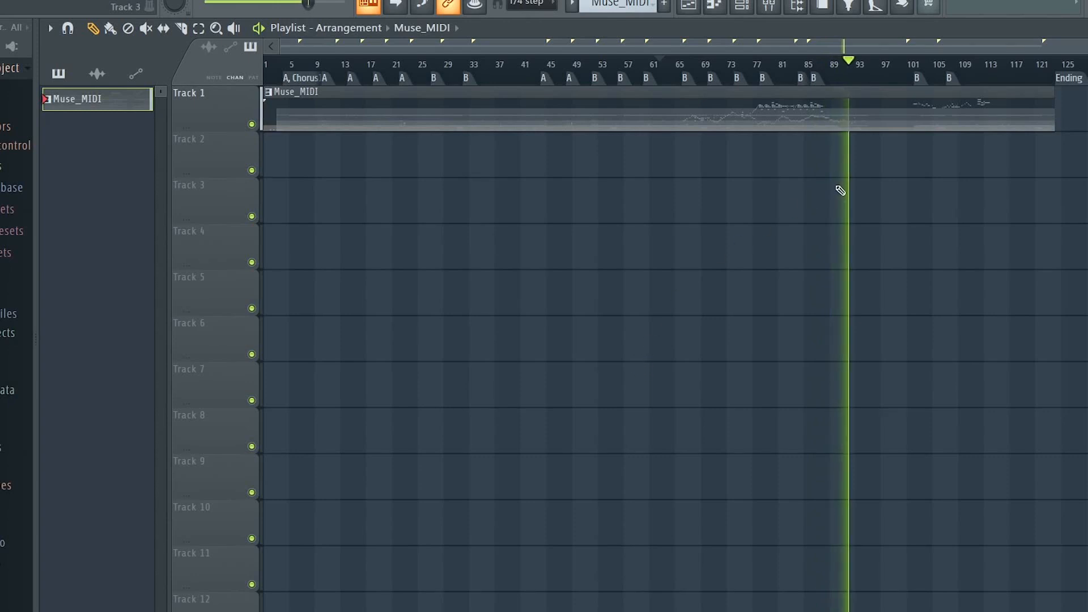
{"action": "key", "text": "space"}
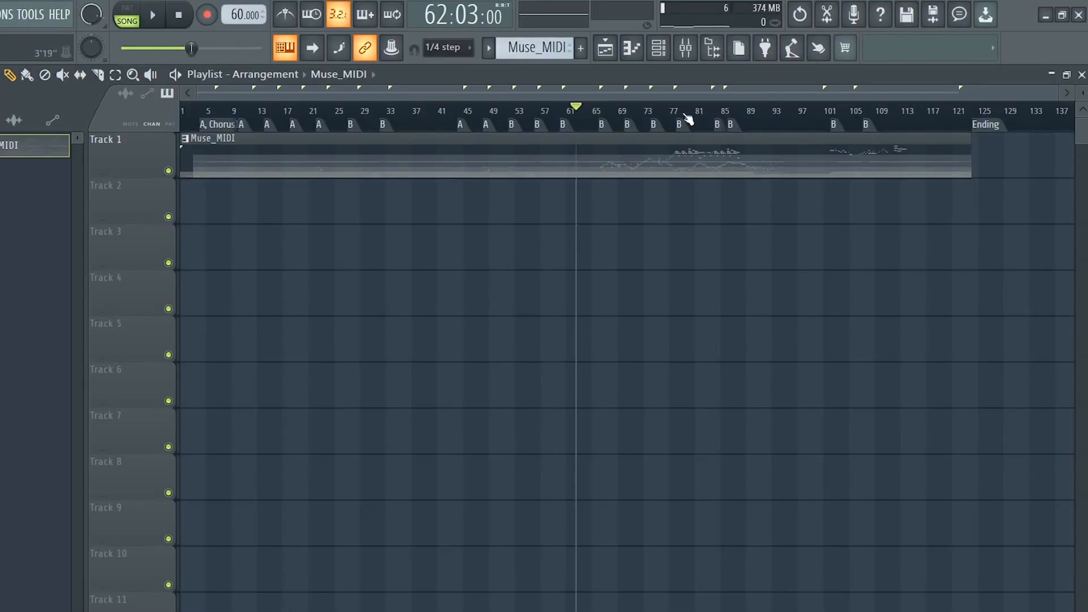
{"action": "left_click", "coordinate": [763, 72]}
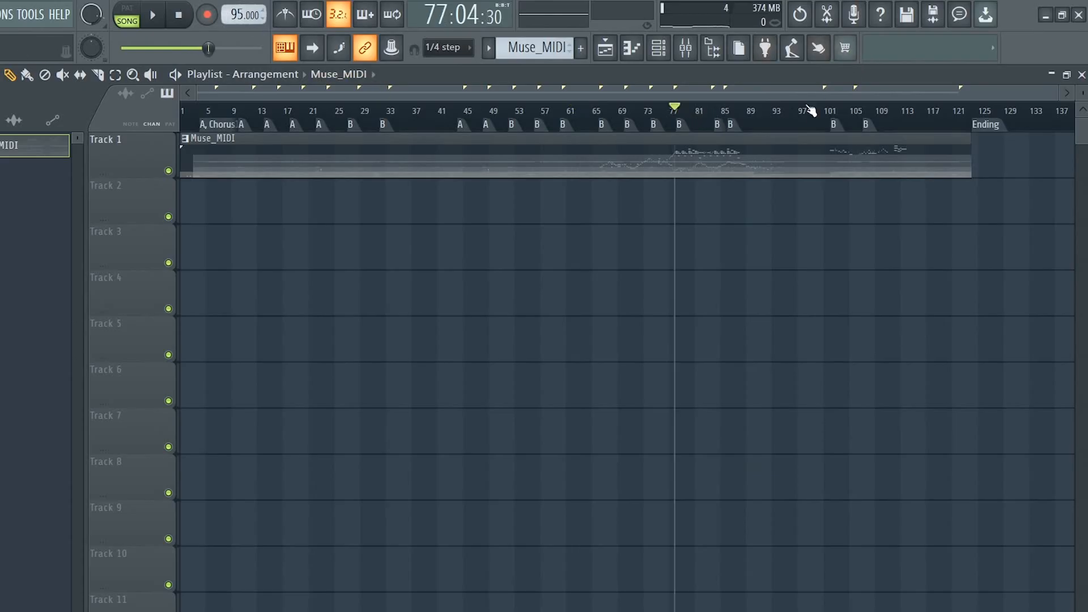
{"action": "left_click", "coordinate": [750, 114]}
{"action": "key", "text": "space"}
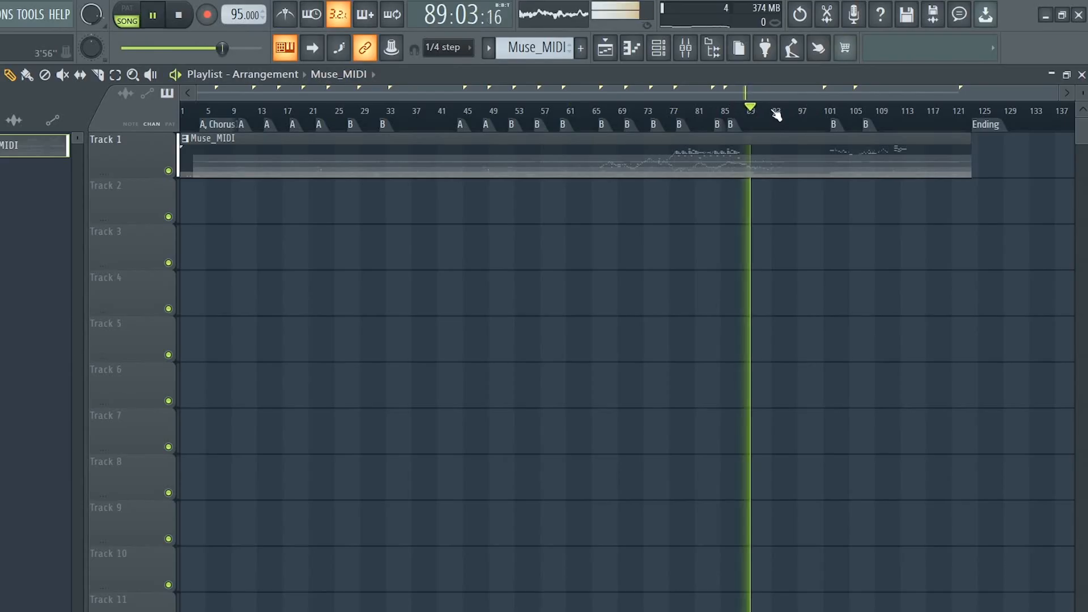
{"action": "left_click_drag", "start_coordinate": [736, 109], "coordinate": [800, 110]}
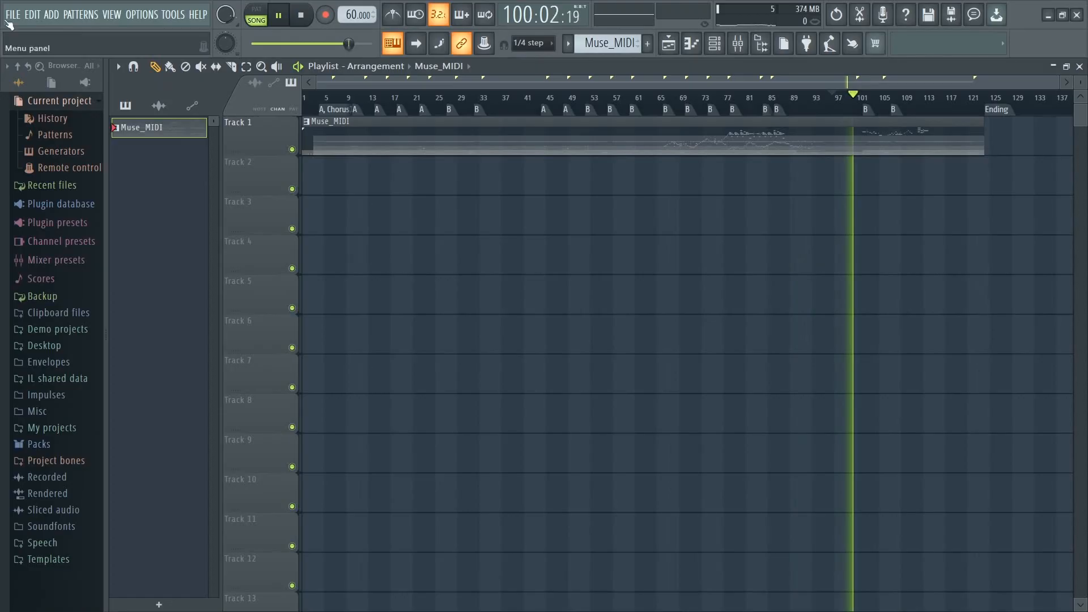
{"action": "left_click", "coordinate": [10, 21]}
{"action": "left_click", "coordinate": [15, 24]}
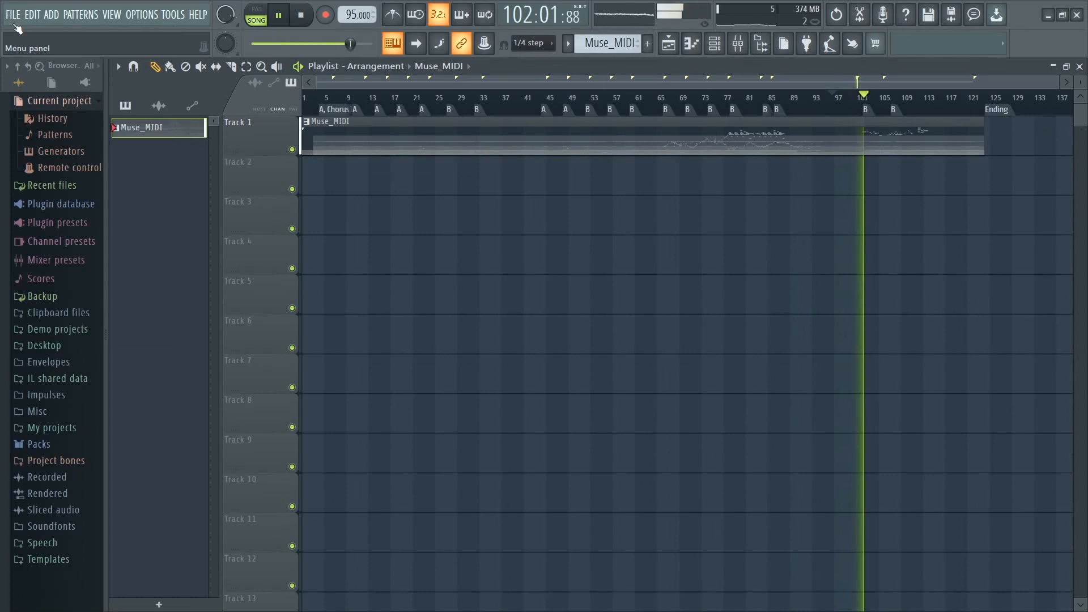
{"action": "key", "text": "space"}
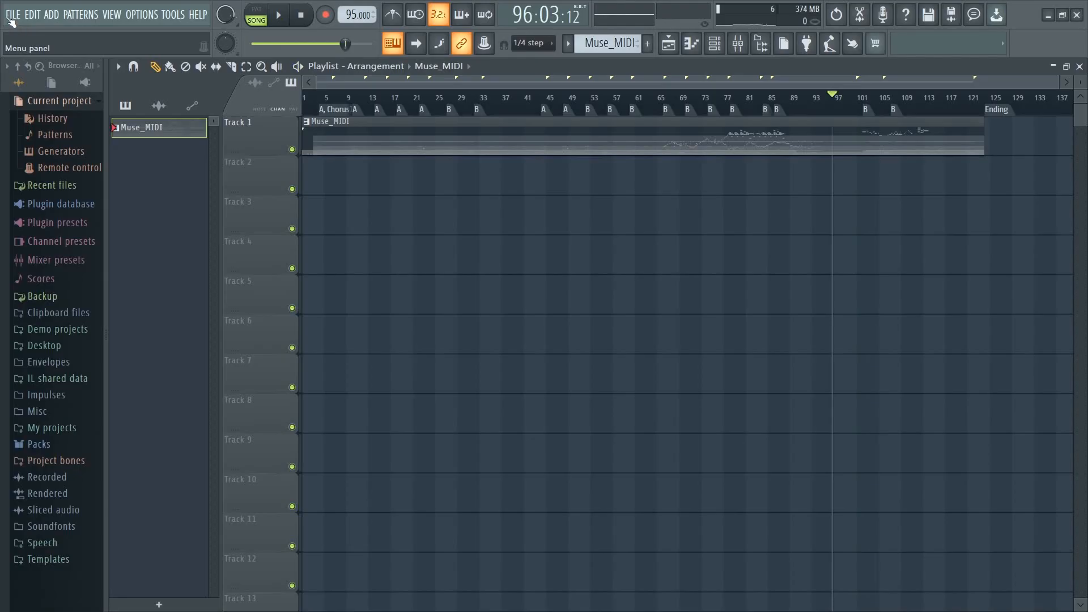
- Import the six selected MUSE instrument audio files into the playlist from bar 1, on tracks 2 to 7
{"action": "left_click", "coordinate": [11, 17]}
{"action": "left_click", "coordinate": [21, 15]}
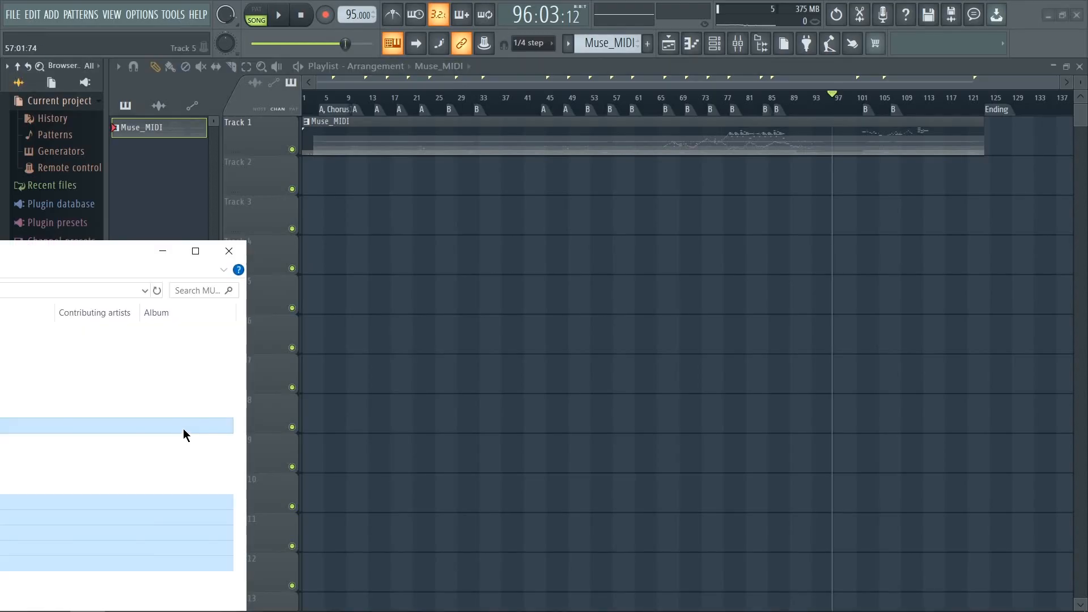
{"action": "left_click_drag", "start_coordinate": [183, 429], "coordinate": [304, 181]}
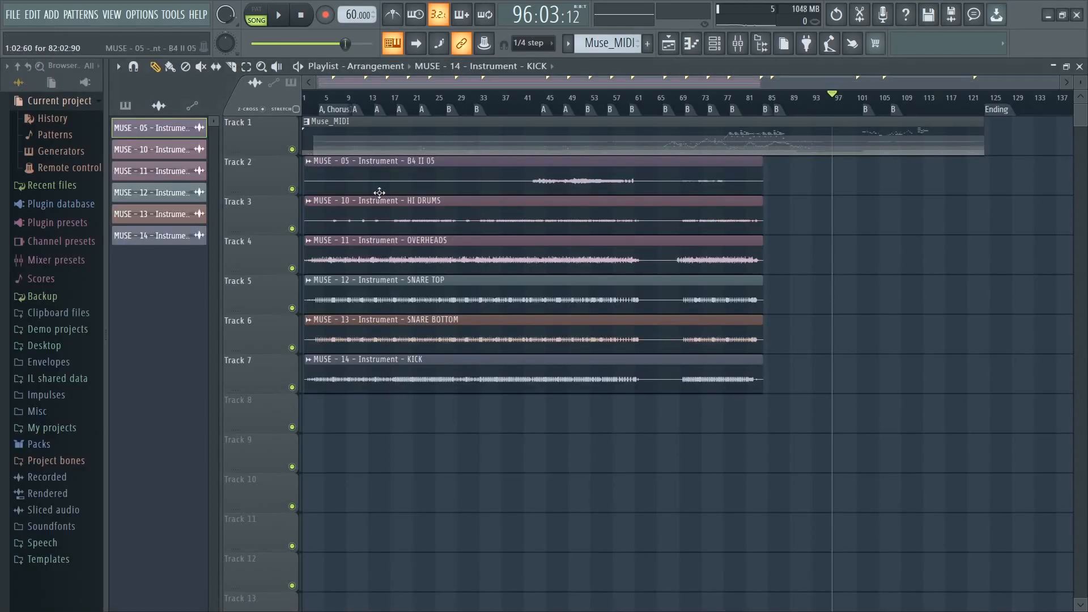
- Move the six imported audio clips so each starts exactly at the beginning of bar 1
{"action": "left_click_drag", "start_coordinate": [461, 175], "coordinate": [276, 207]}
{"action": "left_click_drag", "start_coordinate": [574, 251], "coordinate": [498, 251]}
{"action": "left_click_drag", "start_coordinate": [576, 294], "coordinate": [573, 294]}
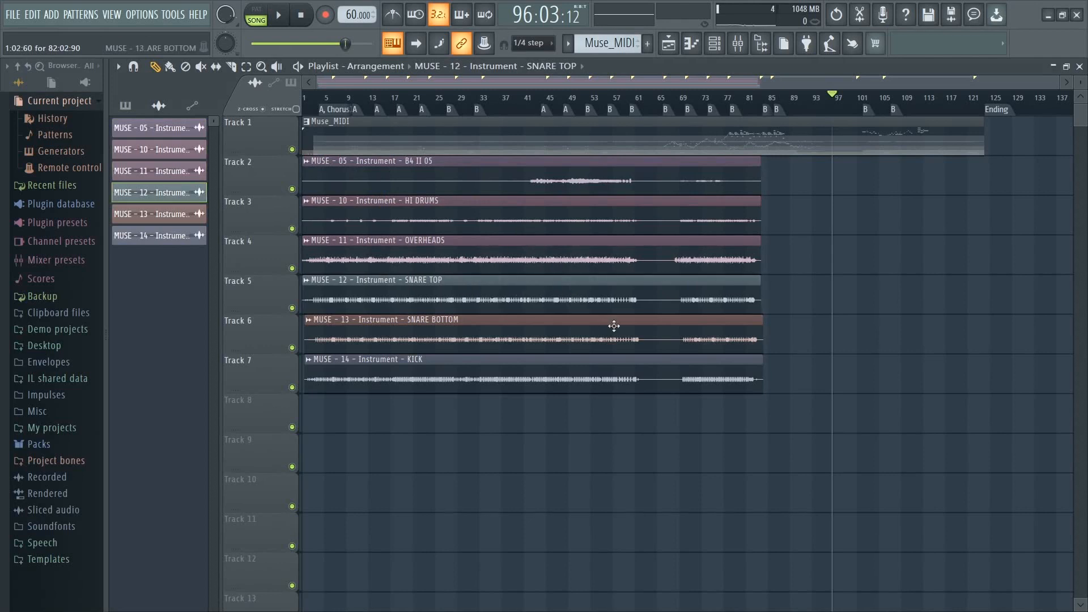
{"action": "left_click_drag", "start_coordinate": [615, 323], "coordinate": [612, 323]}
{"action": "left_click_drag", "start_coordinate": [455, 386], "coordinate": [452, 385]}
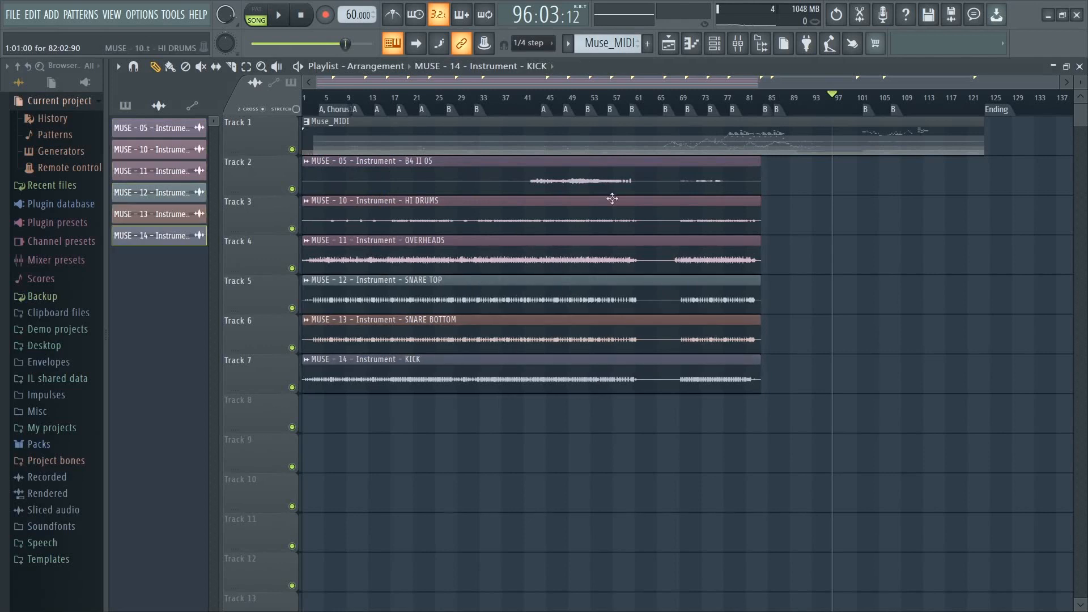
- Move the playback position back and forth between about bar 60 and bar 97 to compare the audio clips' lengths at both tempos
{"action": "left_click", "coordinate": [623, 99]}
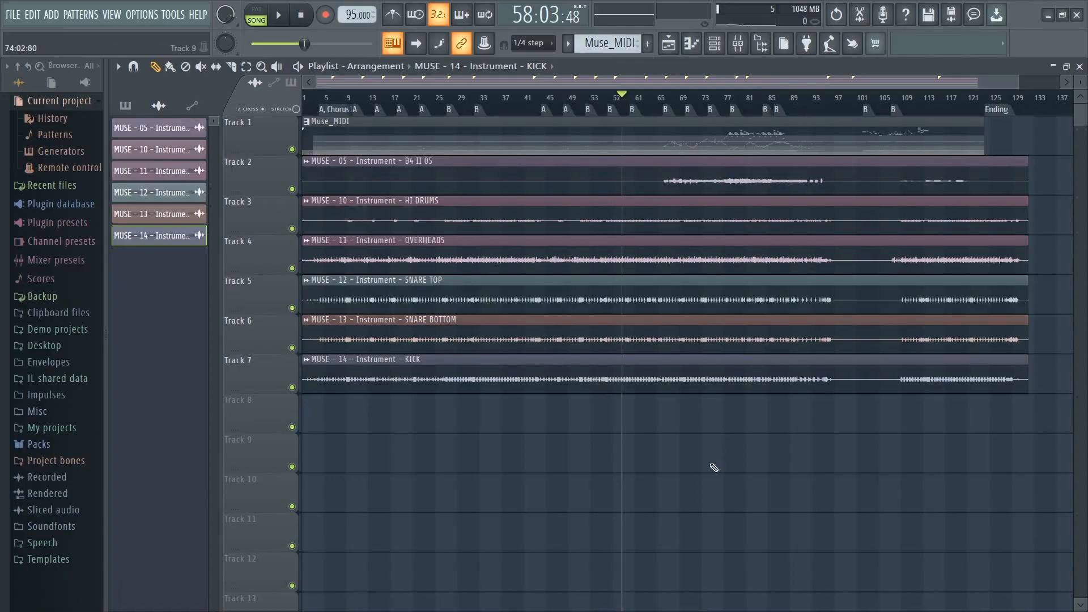
{"action": "scroll", "coordinate": [713, 467], "scroll_direction": "down", "scroll_amount": 1}
{"action": "left_click", "coordinate": [823, 100]}
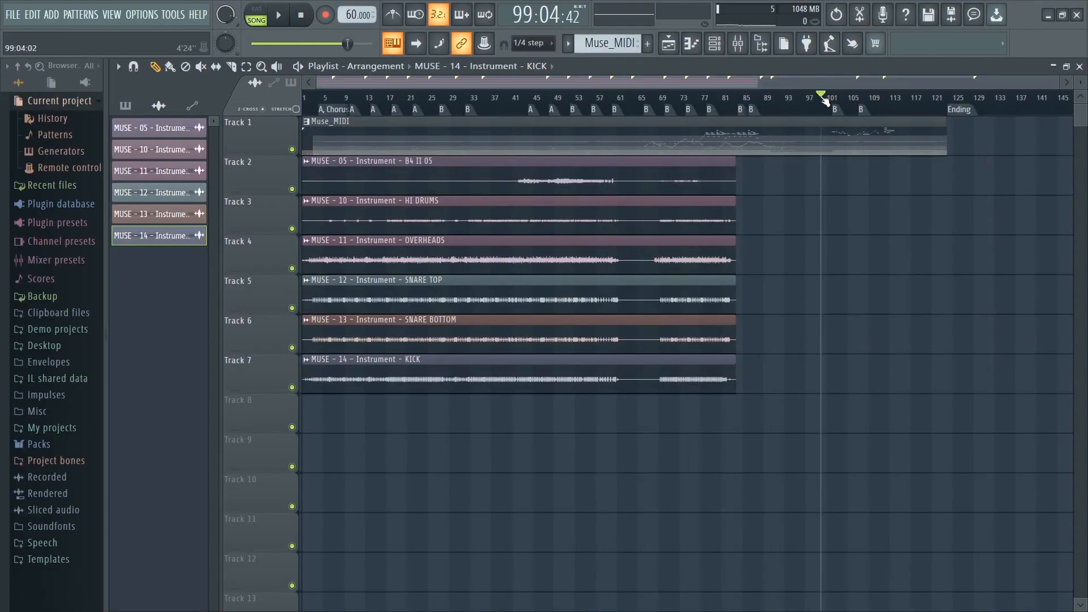
{"action": "left_click", "coordinate": [629, 98]}
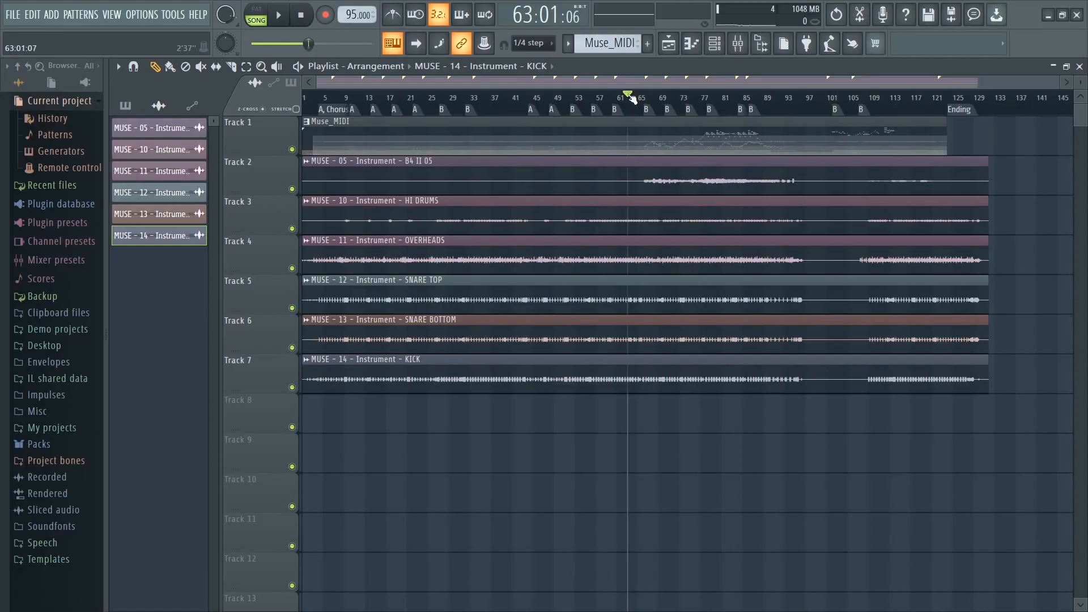
{"action": "left_click", "coordinate": [705, 101]}
{"action": "left_click", "coordinate": [813, 101]}
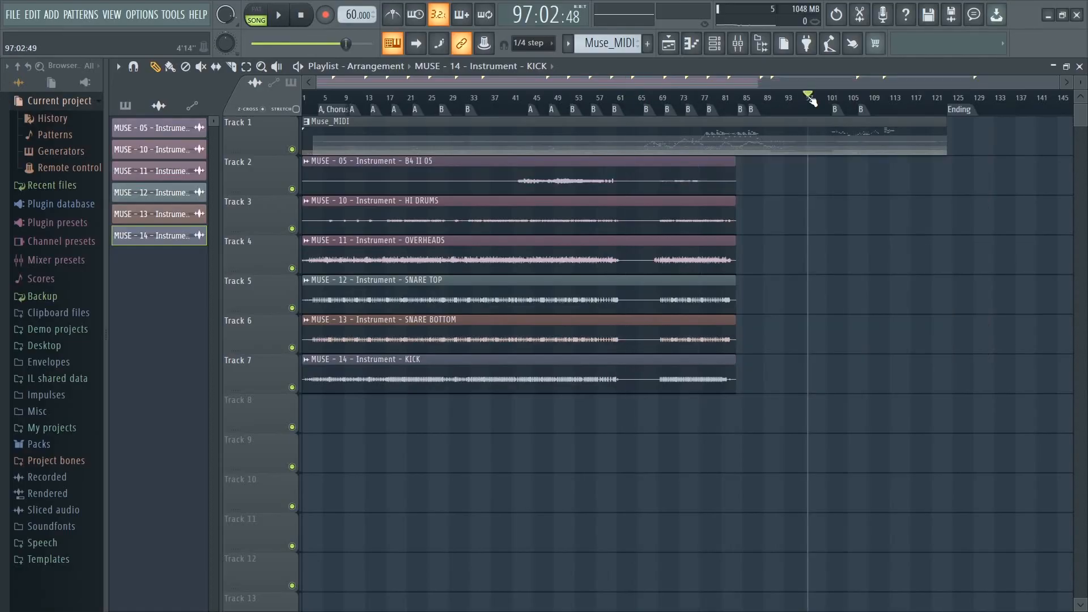
{"action": "left_click", "coordinate": [700, 98]}
{"action": "left_click", "coordinate": [811, 101]}
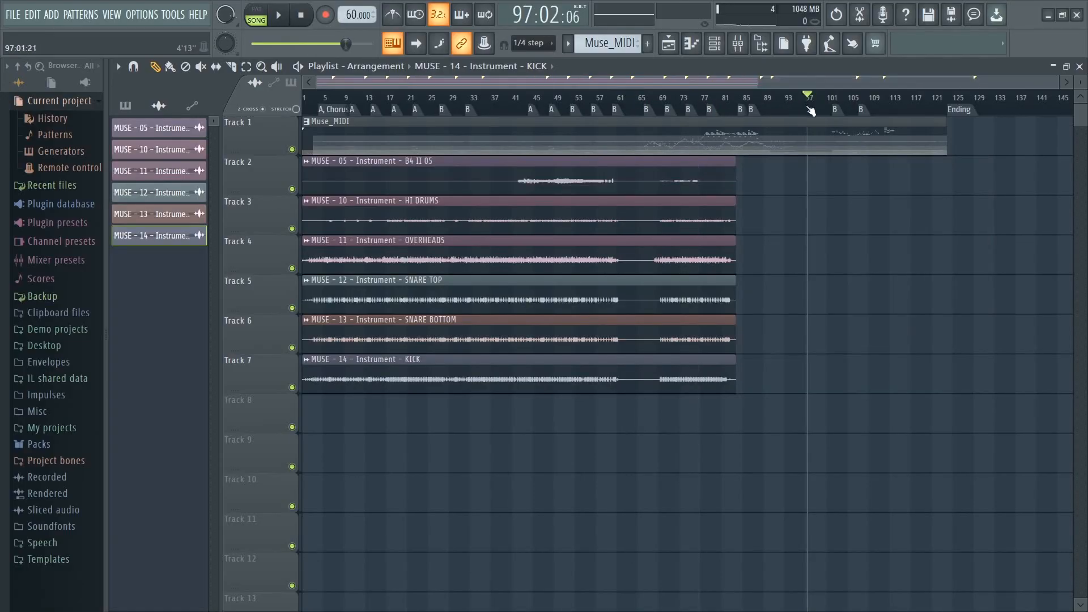
{"action": "left_click", "coordinate": [644, 102]}
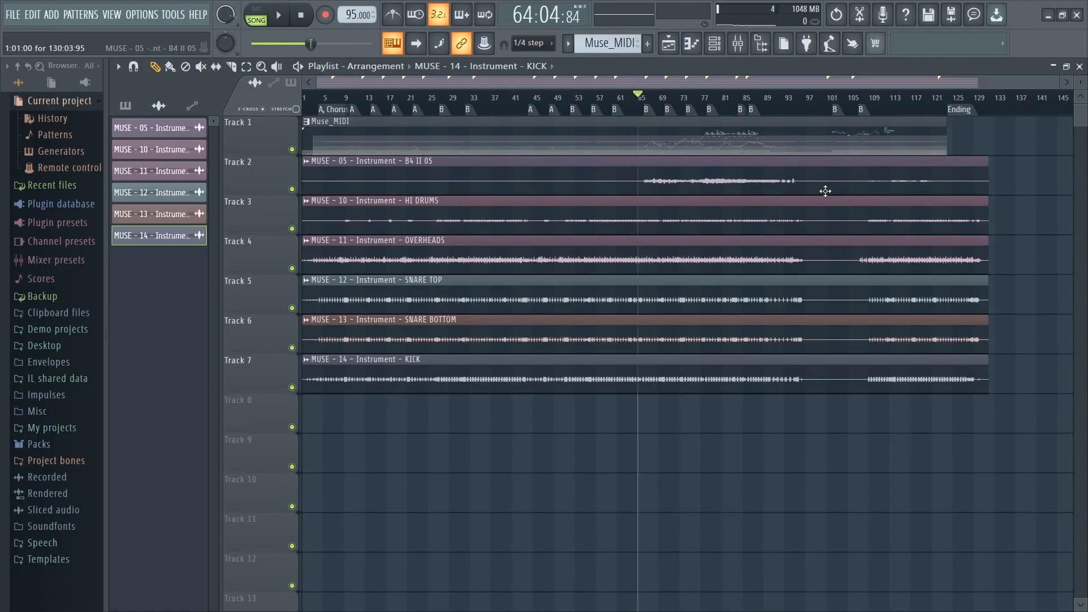
- Select all six MUSE audio channels and route them to consecutive mixer tracks starting at insert 10
{"action": "key", "text": "F6"}
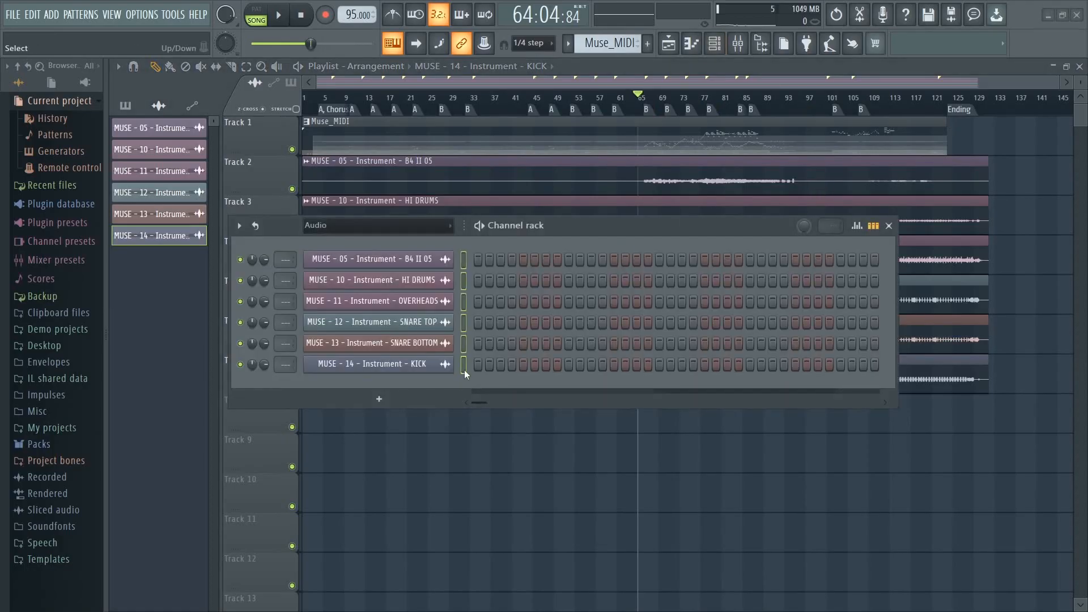
{"action": "double_click", "coordinate": [464, 370]}
{"action": "key", "text": "F9"}
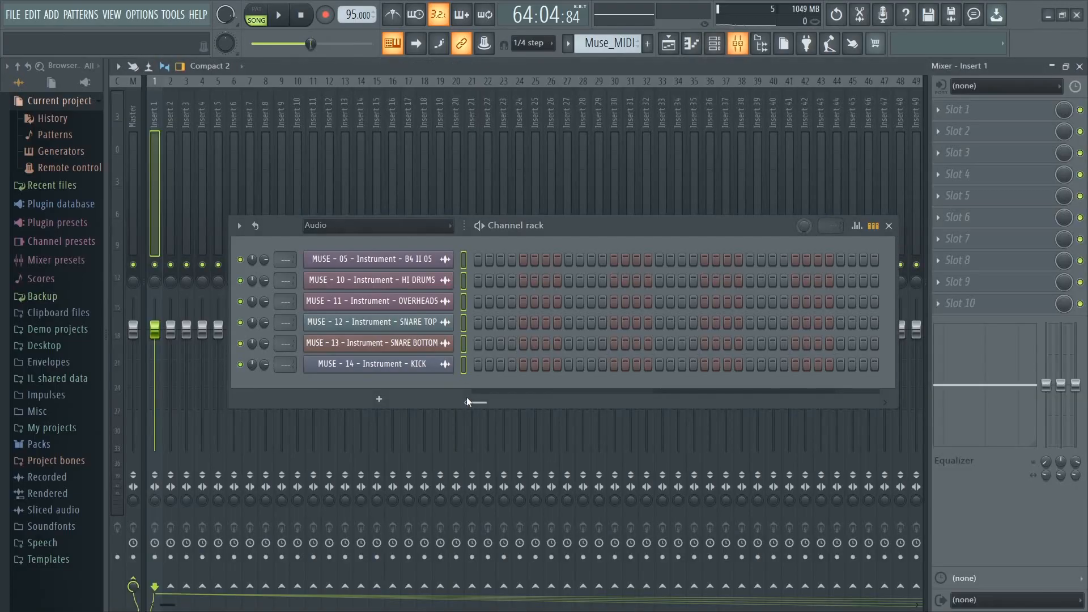
{"action": "left_click", "coordinate": [298, 140]}
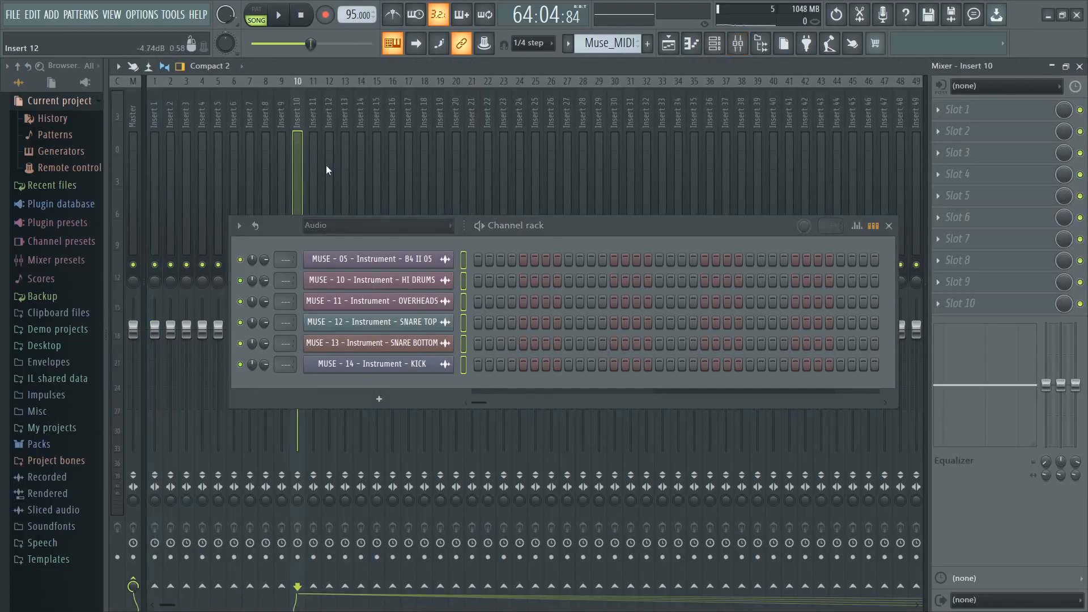
{"action": "key", "text": "ctrl+shift+l"}
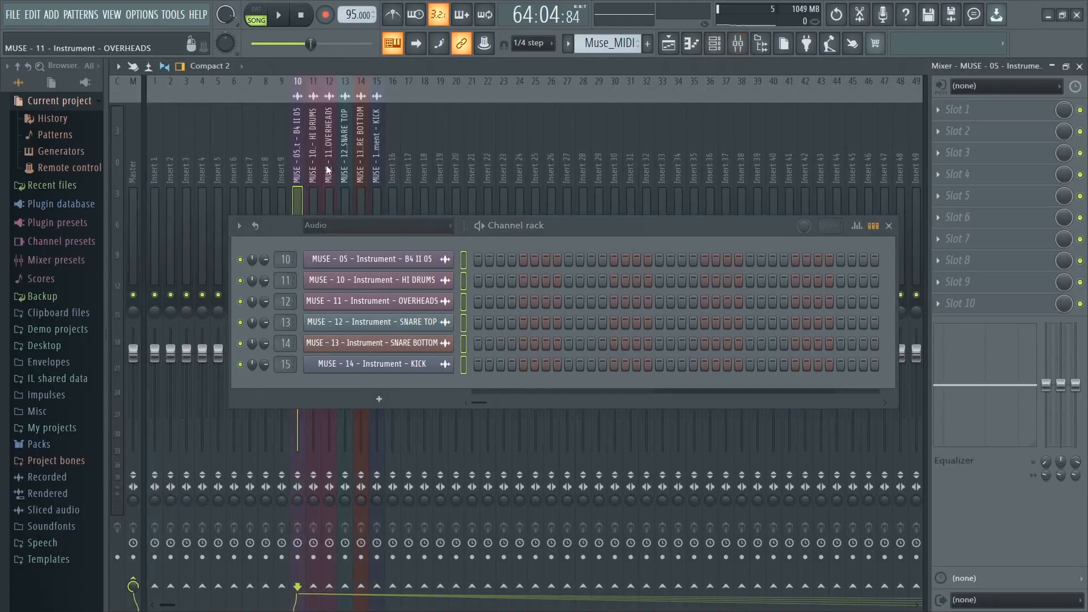
- Show all channels, route the B4 II 05 and OVERHEADS FLEX channels to mixer inserts 19 and 20, and return to the playlist
{"action": "left_click", "coordinate": [345, 227]}
{"action": "left_click", "coordinate": [372, 281]}
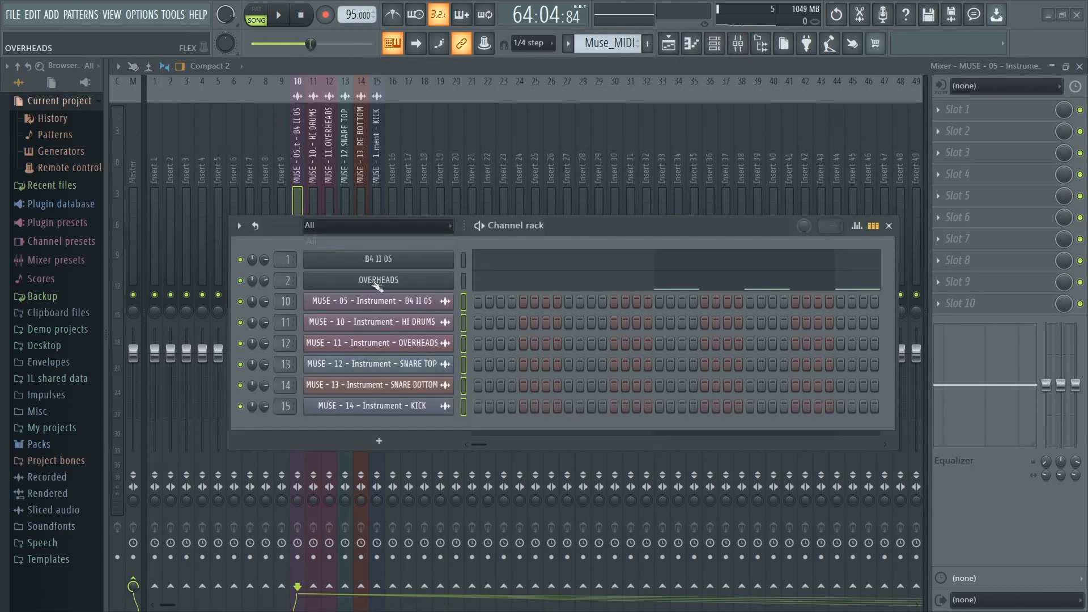
{"action": "left_click", "coordinate": [465, 286]}
{"action": "right_click", "coordinate": [465, 263]}
{"action": "left_click", "coordinate": [444, 108]}
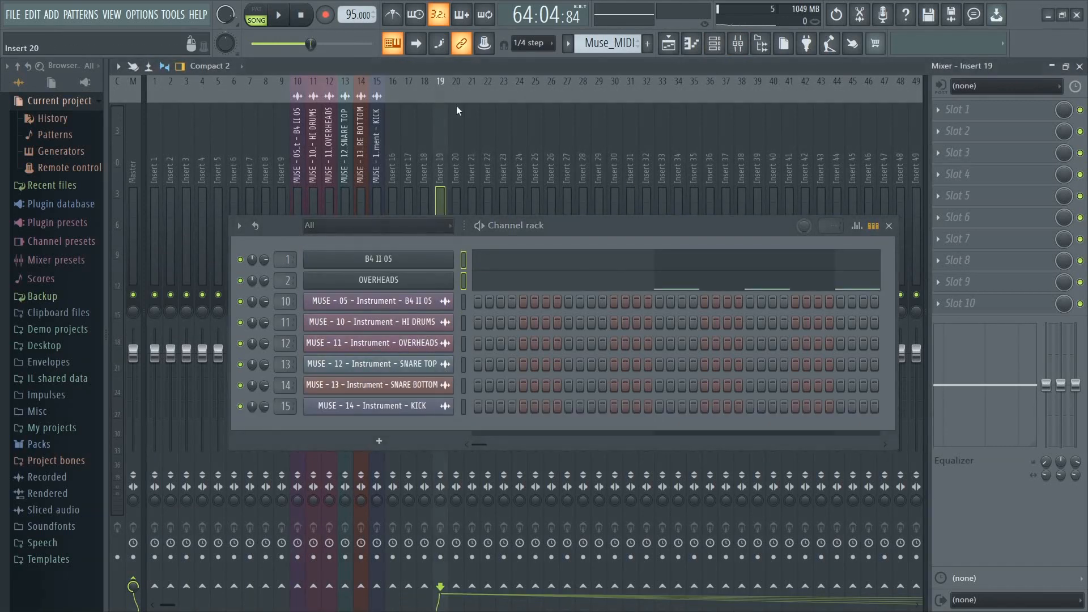
{"action": "key", "text": "ctrl+shift+l"}
{"action": "left_click", "coordinate": [889, 226]}
{"action": "key", "text": "F9"}
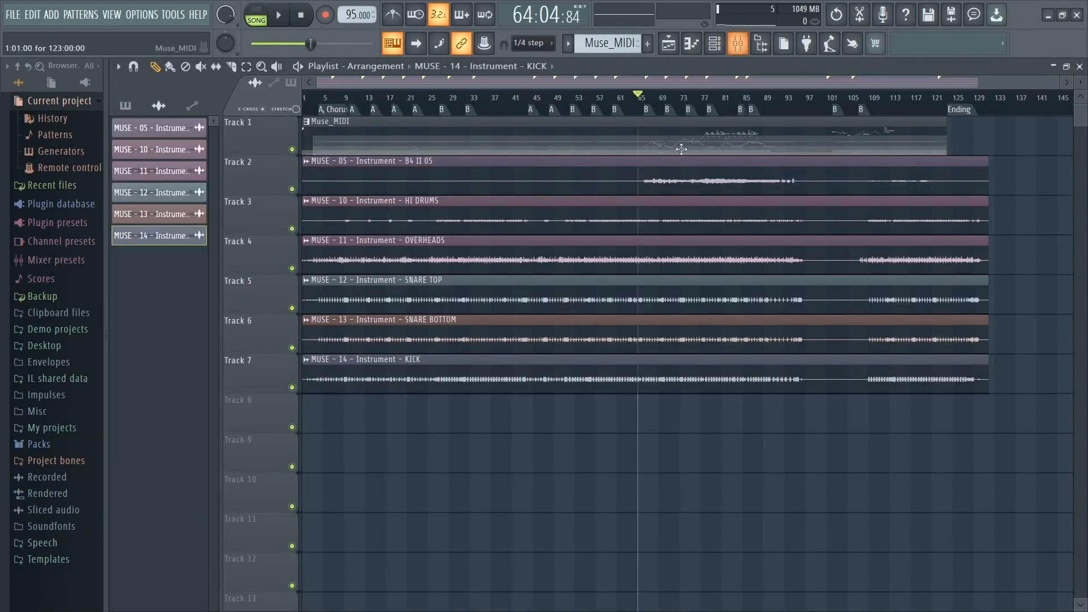
- Play the arrangement from about bar 61 and mute the FLEX B4 II 05 and OVERHEADS mixer tracks and the MUSE - 11 OVERHEADS track
{"action": "left_click", "coordinate": [619, 98]}
{"action": "key", "text": "space"}
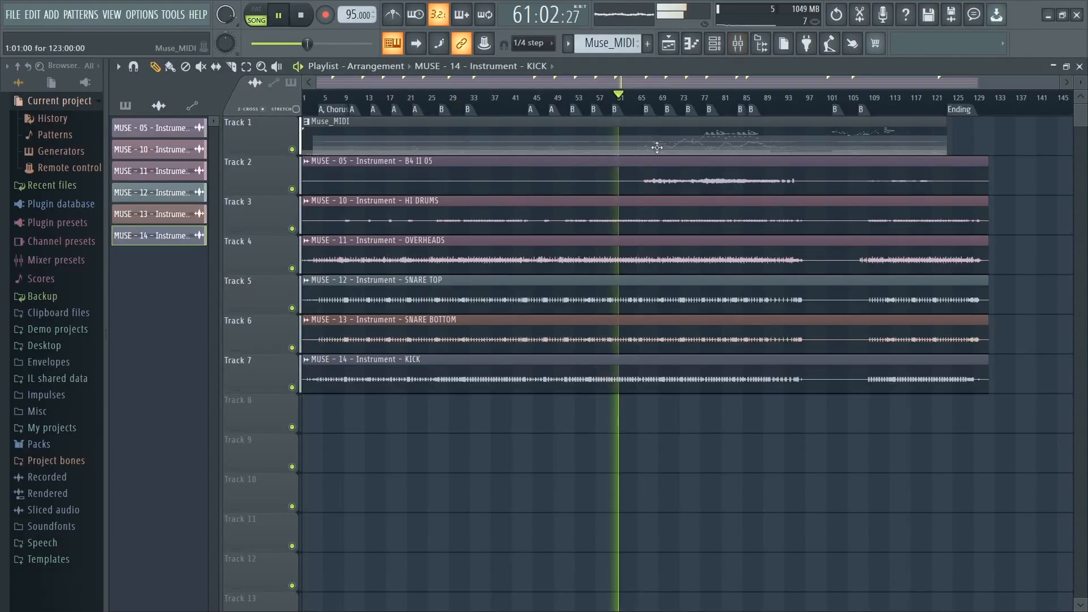
{"action": "key", "text": "F9"}
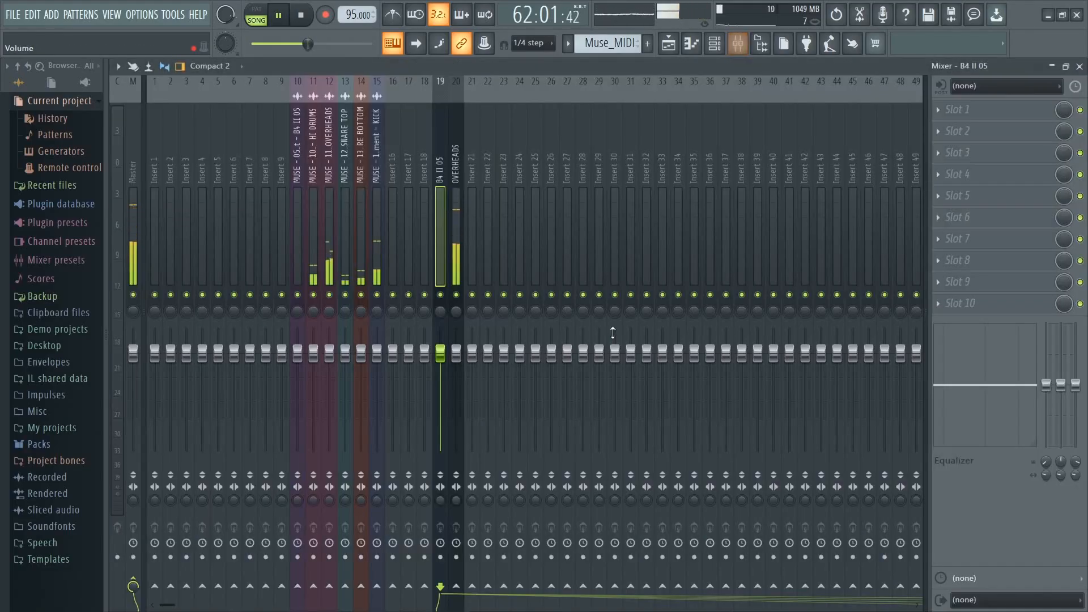
{"action": "left_click", "coordinate": [456, 295]}
{"action": "left_click", "coordinate": [329, 295]}
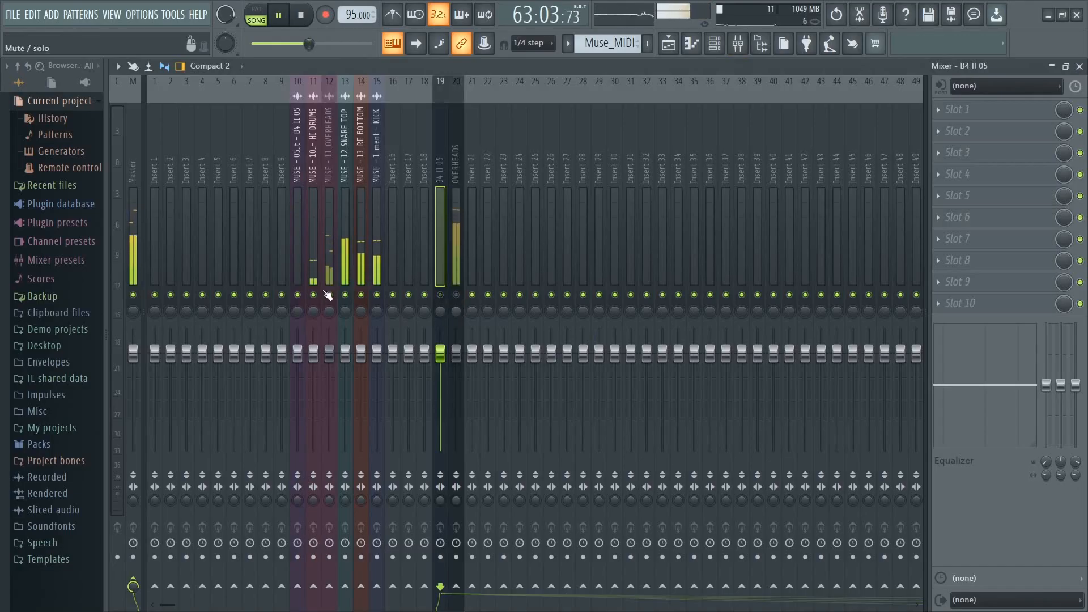
- Mute MUSE - 10 HI DRUMS briefly for comparison, and unmute it along with MUSE - 11 OVERHEADS, B4 II 05 and OVERHEADS in the mixer
{"action": "left_click", "coordinate": [313, 295]}
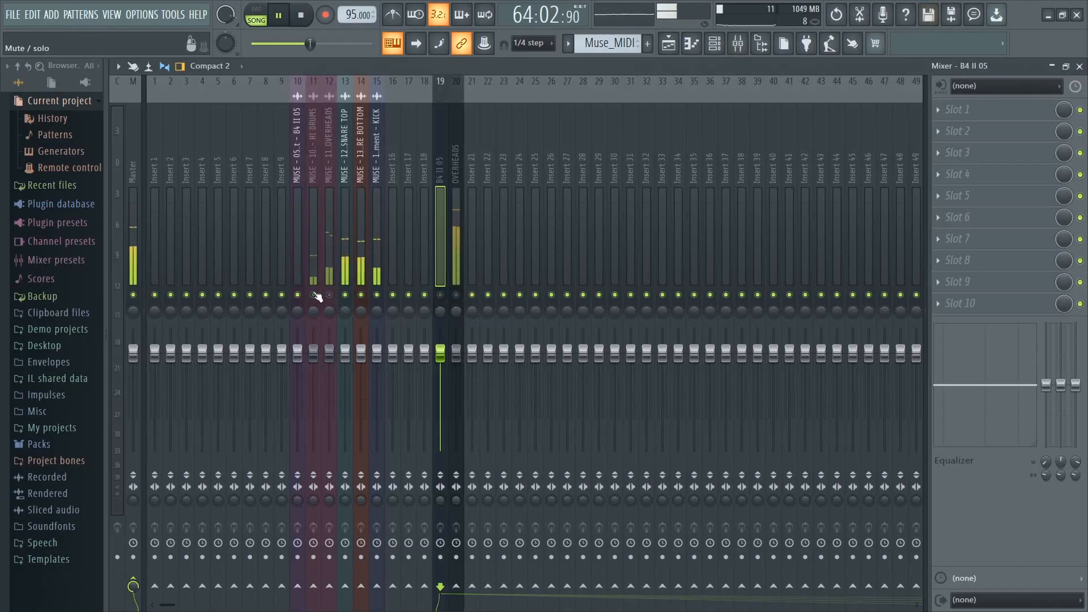
{"action": "left_click", "coordinate": [315, 295]}
{"action": "left_click", "coordinate": [329, 295]}
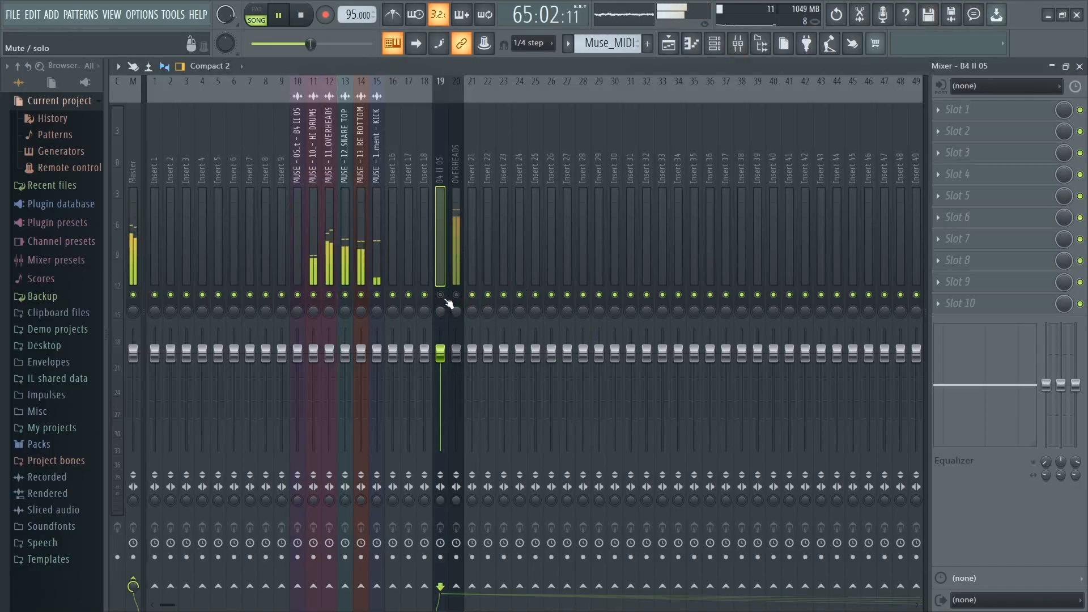
{"action": "left_click", "coordinate": [442, 296]}
{"action": "left_click", "coordinate": [457, 295]}
- Lower the volume of the OVERHEADS track on mixer insert 20 to 90% and return to the playlist
{"action": "left_click", "coordinate": [456, 353]}
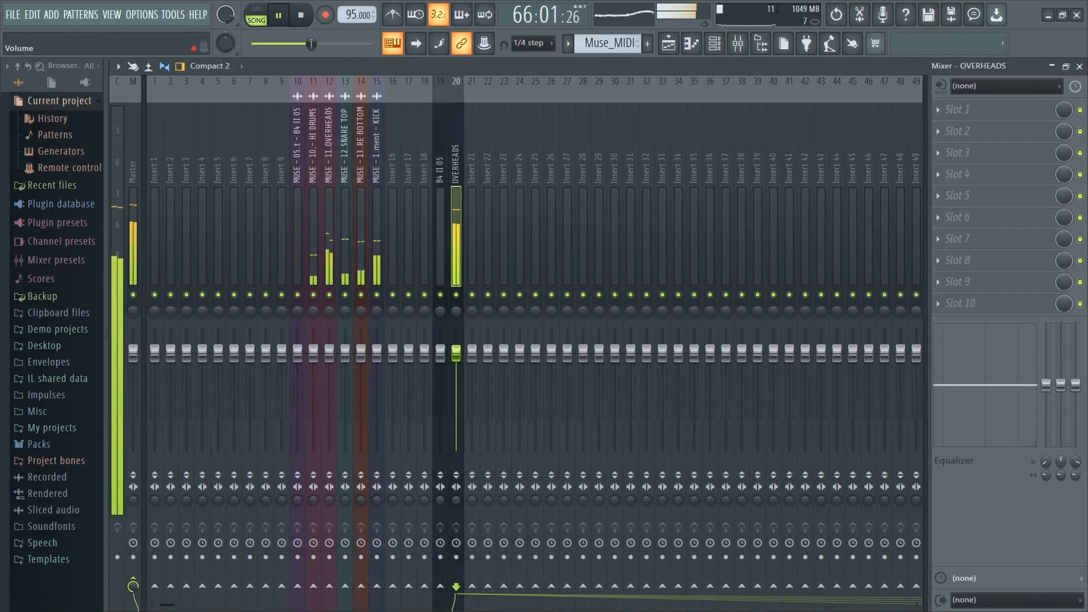
{"action": "left_click_drag", "start_coordinate": [456, 353], "coordinate": [456, 363]}
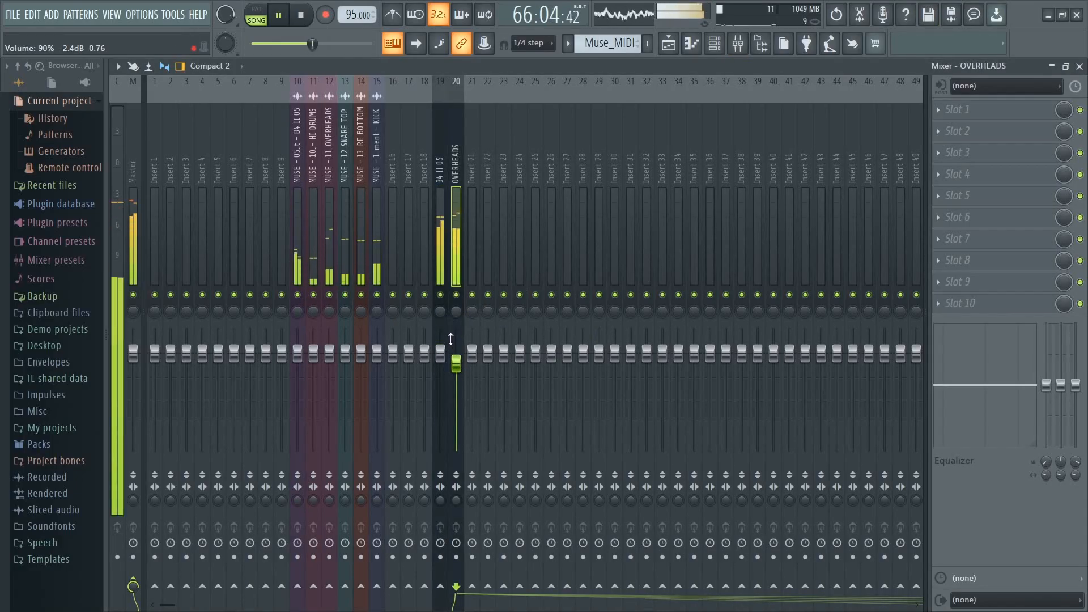
{"action": "key", "text": "F5"}
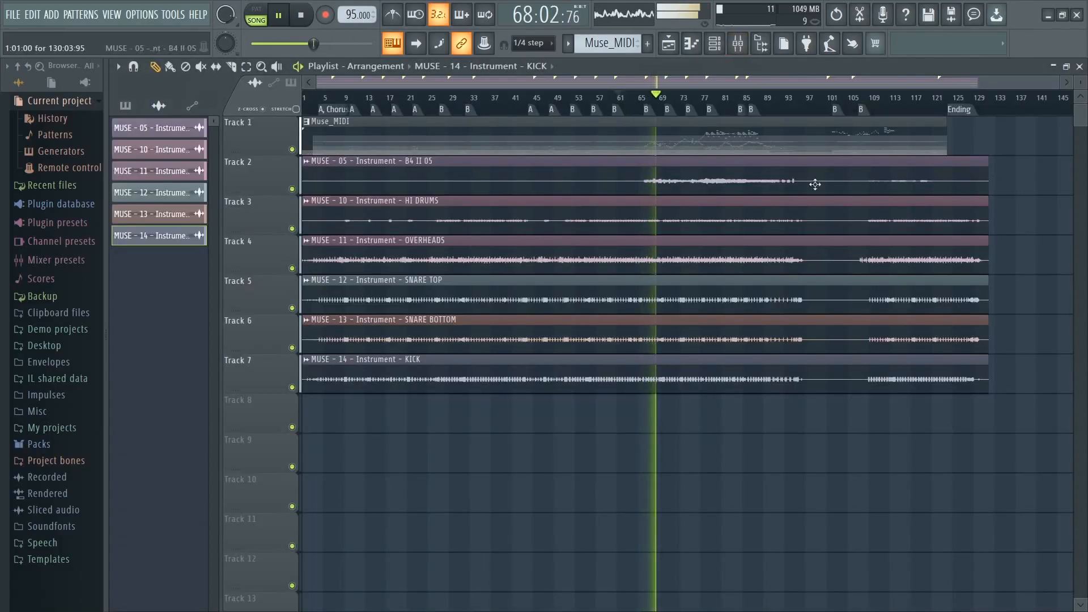
- Move the playback position around between about bar 97 and bar 109 to examine how the tempo changes affect the audio clips, and stop playback
{"action": "left_click", "coordinate": [809, 100]}
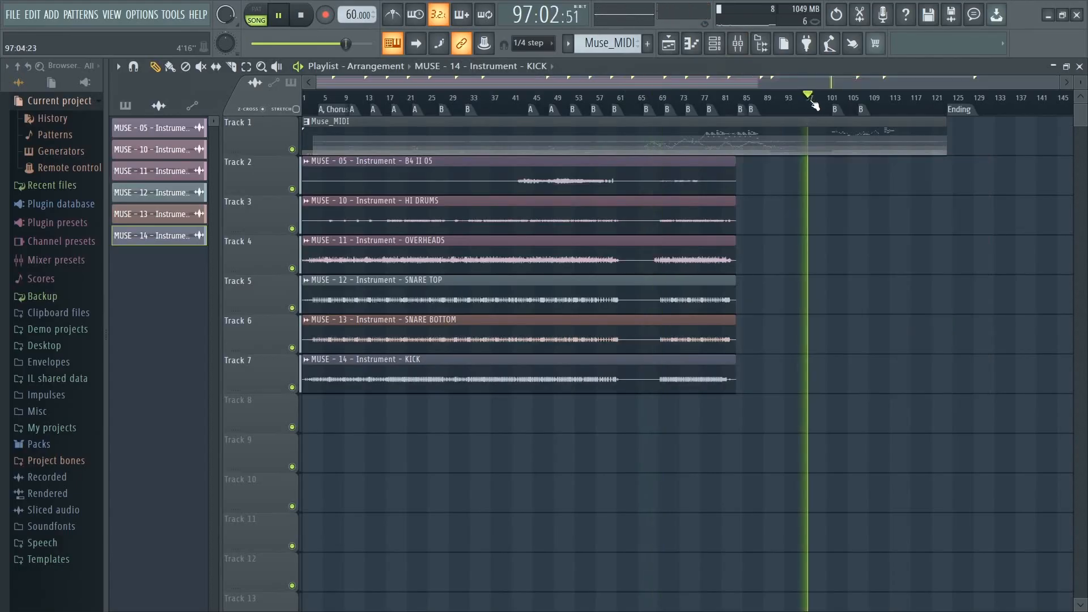
{"action": "left_click", "coordinate": [842, 98]}
{"action": "left_click", "coordinate": [818, 97]}
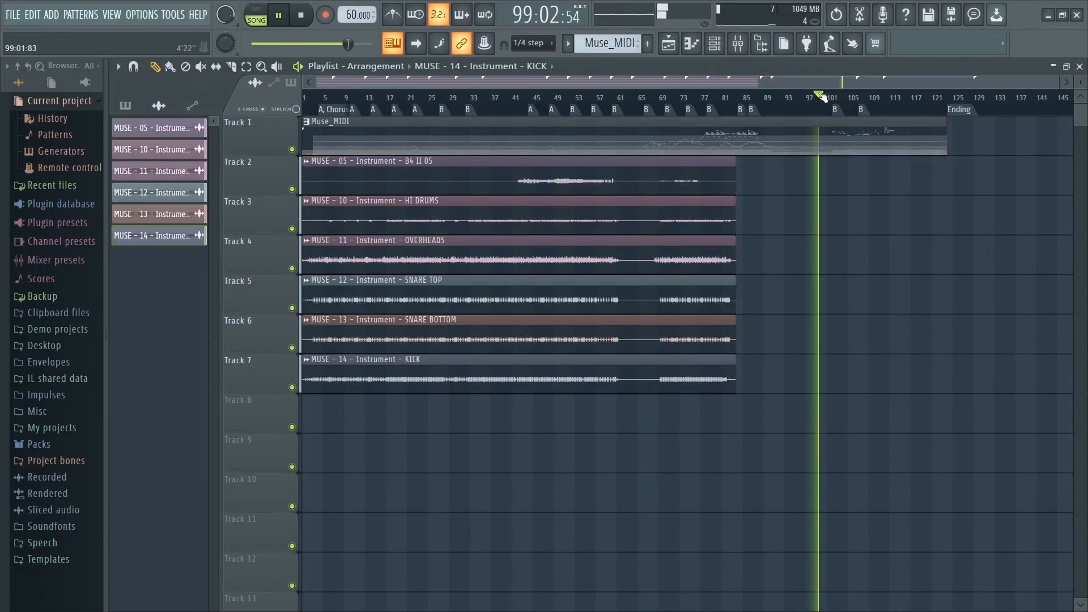
{"action": "left_click", "coordinate": [856, 96]}
{"action": "left_click", "coordinate": [887, 98]}
{"action": "left_click", "coordinate": [848, 98]}
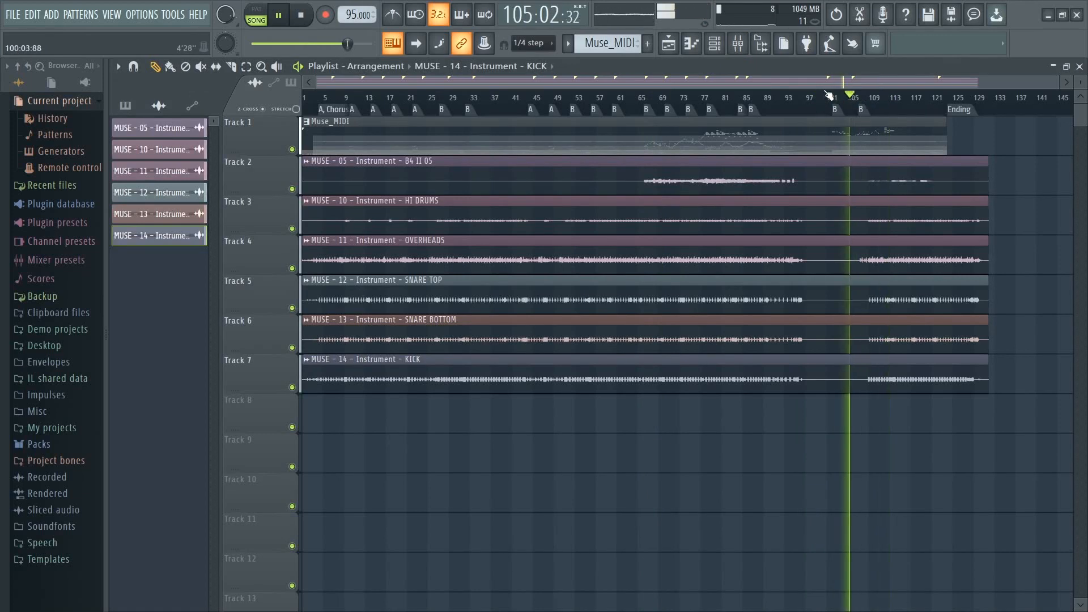
{"action": "left_click", "coordinate": [822, 97]}
{"action": "left_click", "coordinate": [857, 98]}
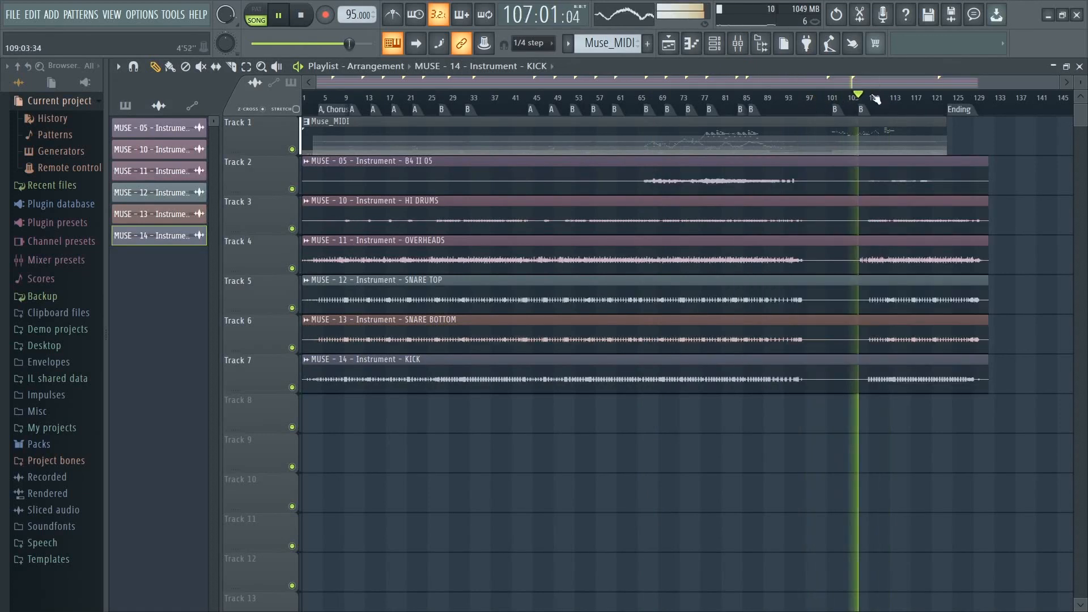
{"action": "left_click", "coordinate": [816, 96]}
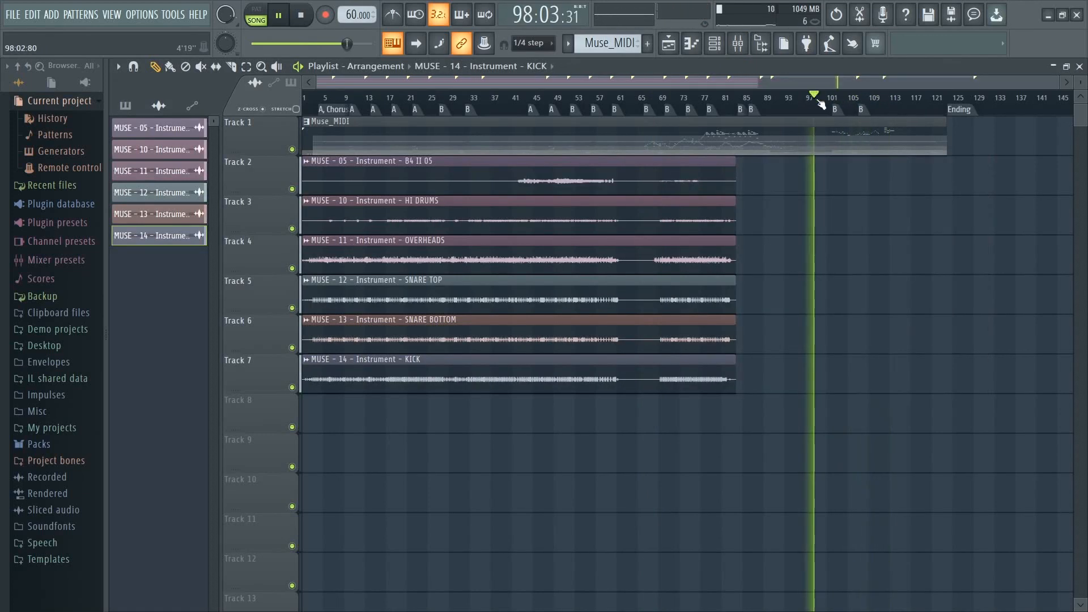
{"action": "left_click", "coordinate": [715, 97]}
{"action": "key", "text": "space"}
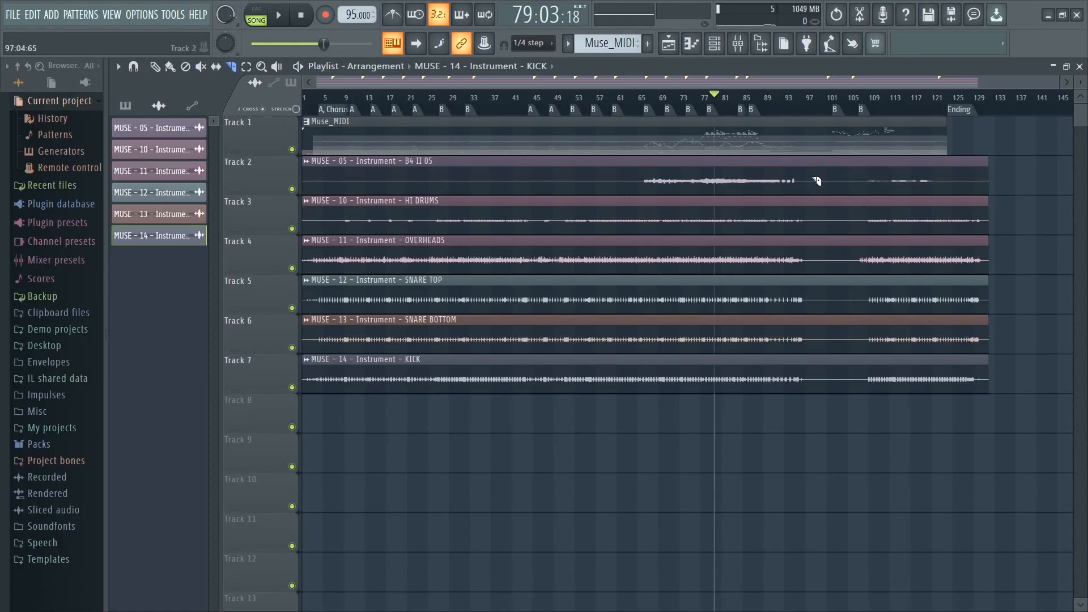
- Slice all six MUSE audio clips on Tracks 2 to 7 at about bar 97 and again at about bar 107
{"action": "left_click_drag", "start_coordinate": [816, 181], "coordinate": [809, 442]}
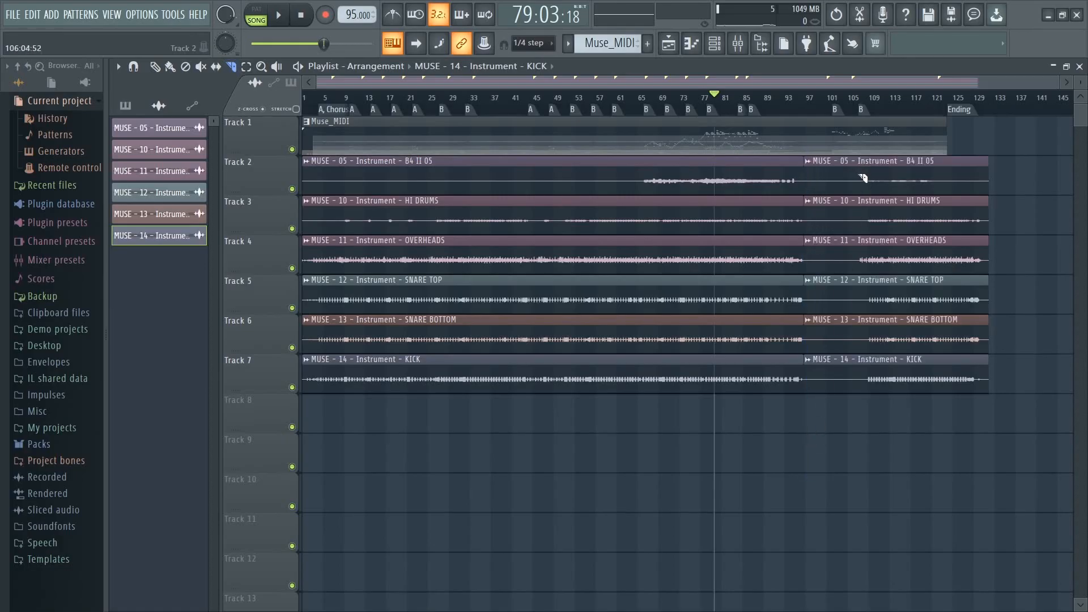
{"action": "left_click_drag", "start_coordinate": [861, 394], "coordinate": [859, 434]}
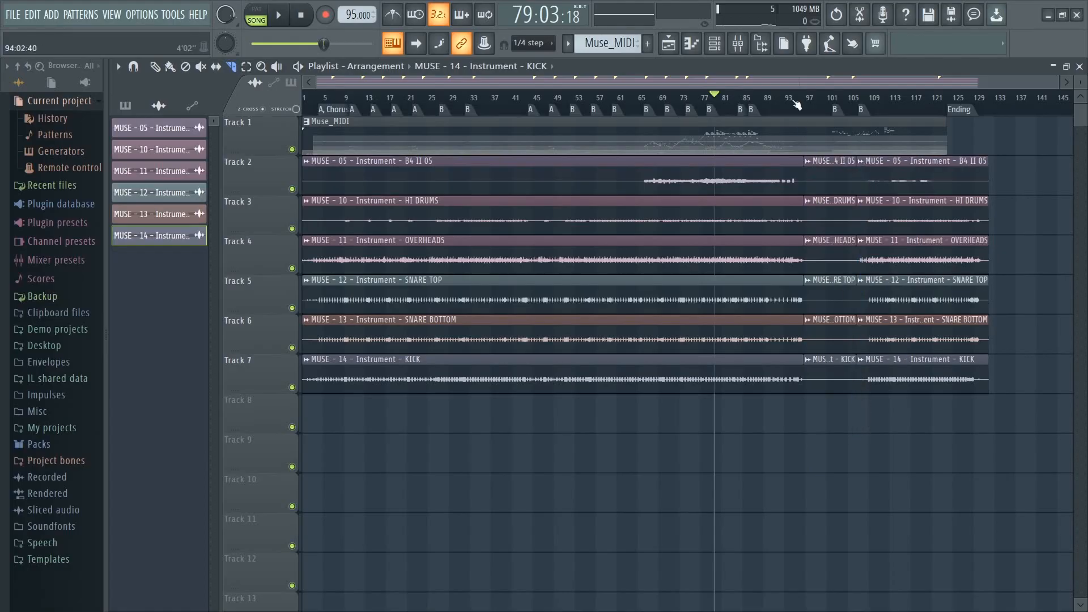
- Play the sliced arrangement from about bars 87 and 107, muting and unmuting Track 1 to compare audio with MIDI, and stop playback
{"action": "left_click_drag", "start_coordinate": [793, 100], "coordinate": [762, 143]}
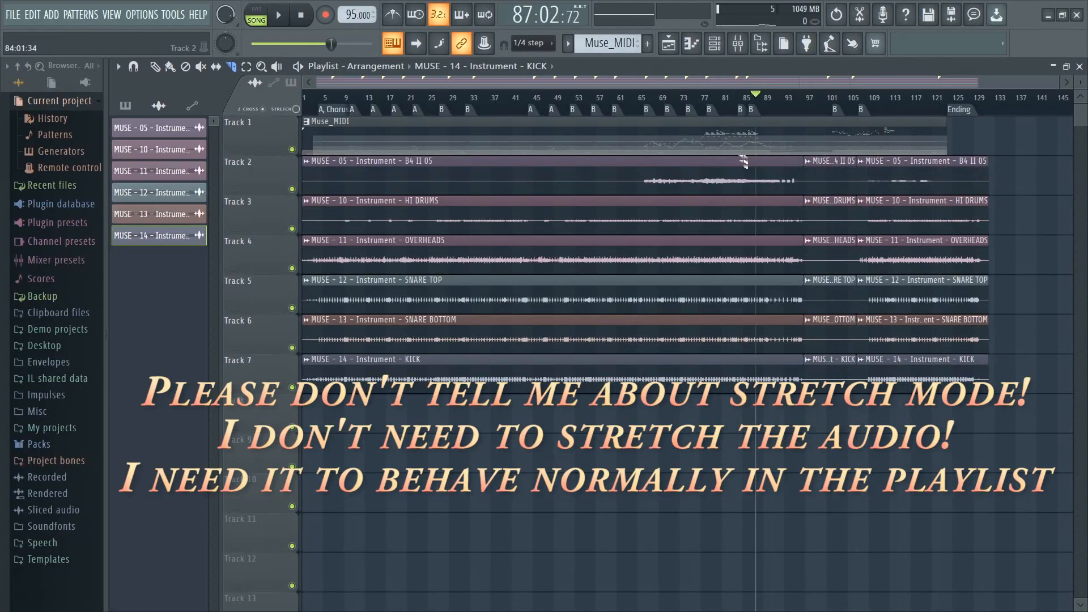
{"action": "key", "text": "space"}
{"action": "left_click_drag", "start_coordinate": [759, 102], "coordinate": [859, 116]}
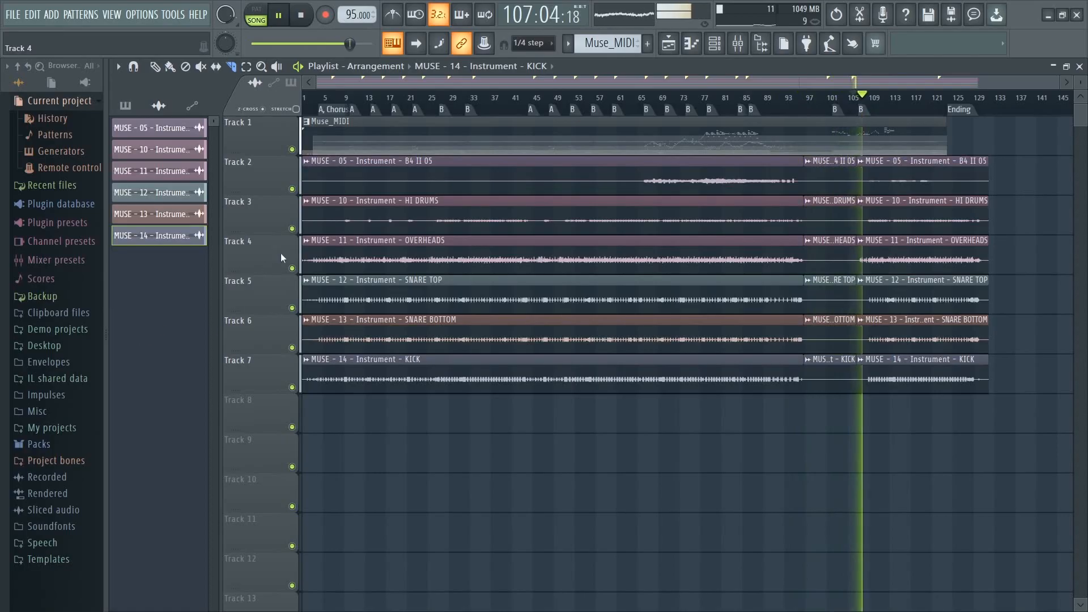
{"action": "left_click", "coordinate": [293, 149]}
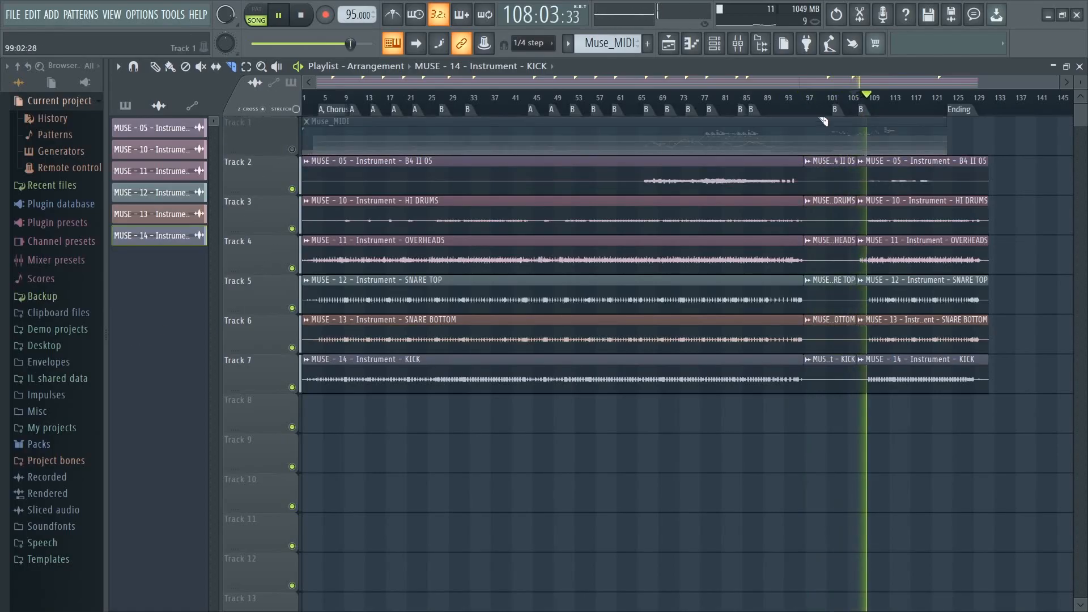
{"action": "left_click", "coordinate": [292, 151]}
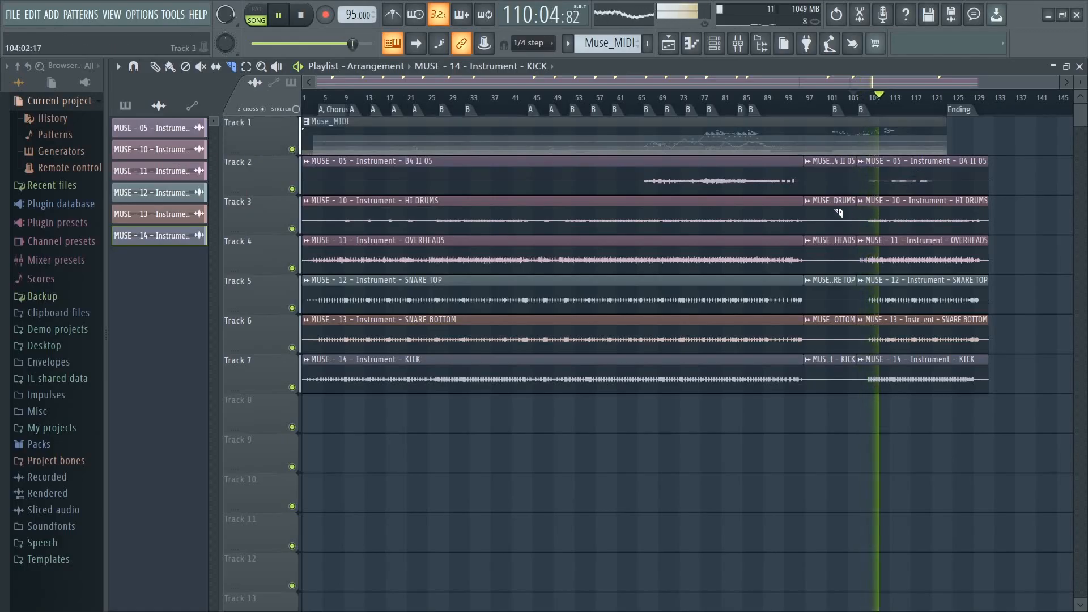
{"action": "key", "text": "space"}
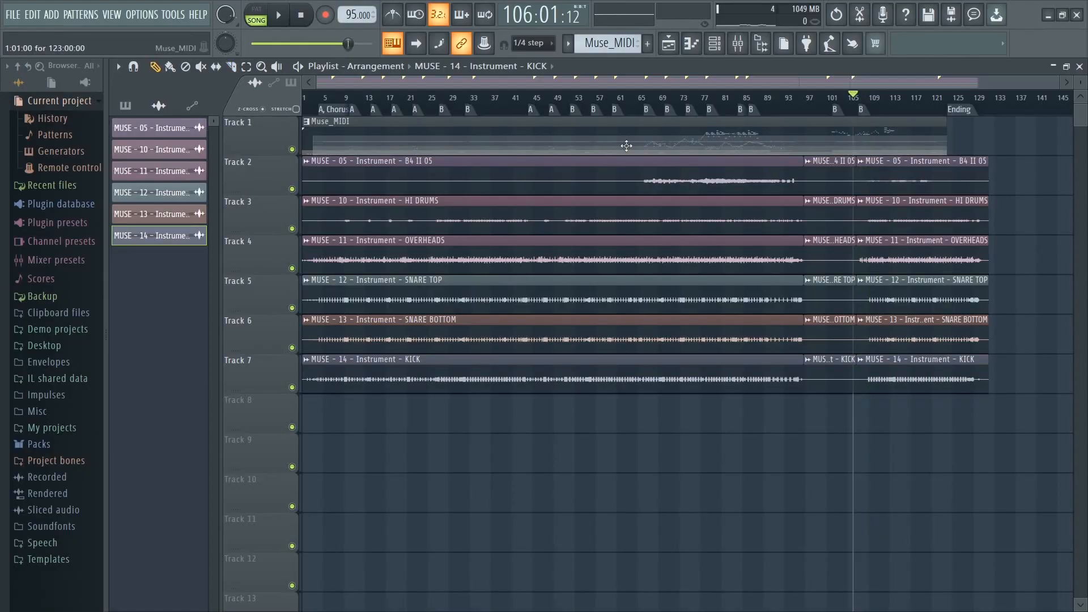
- Delete the Muse_MIDI clip from Track 1 and play the remaining audio tracks from about bar 20
{"action": "right_click", "coordinate": [626, 145]}
{"action": "left_click_drag", "start_coordinate": [812, 104], "coordinate": [402, 102]}
{"action": "left_click", "coordinate": [280, 17]}
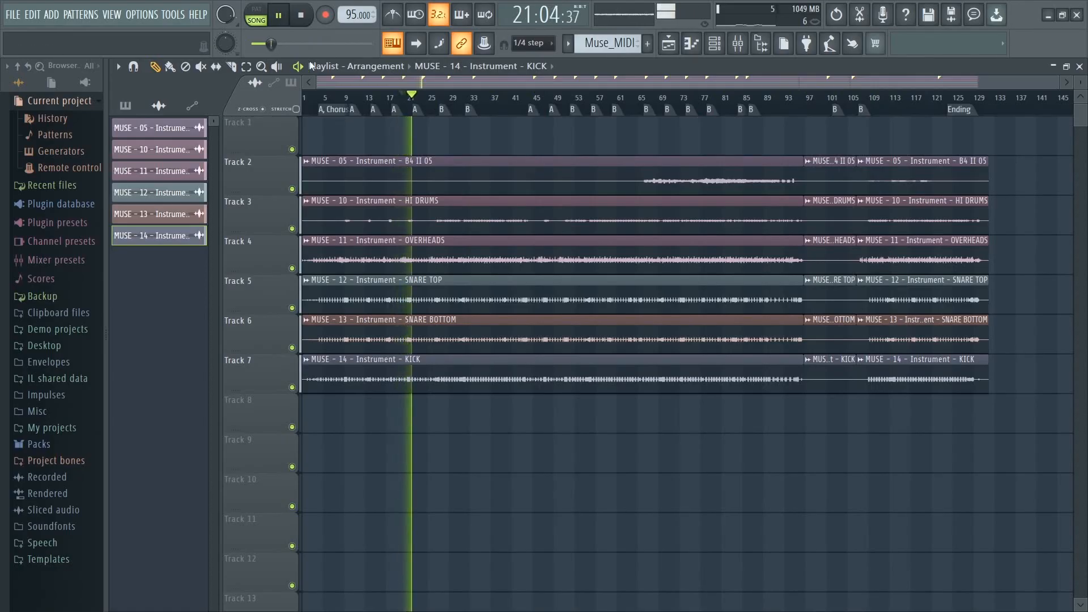
- Pan the HI DRUMS mixer track to the right and mute the MUSE OVERHEADS, SNARE TOP, SNARE BOTTOM and KICK tracks
{"action": "key", "text": "F9"}
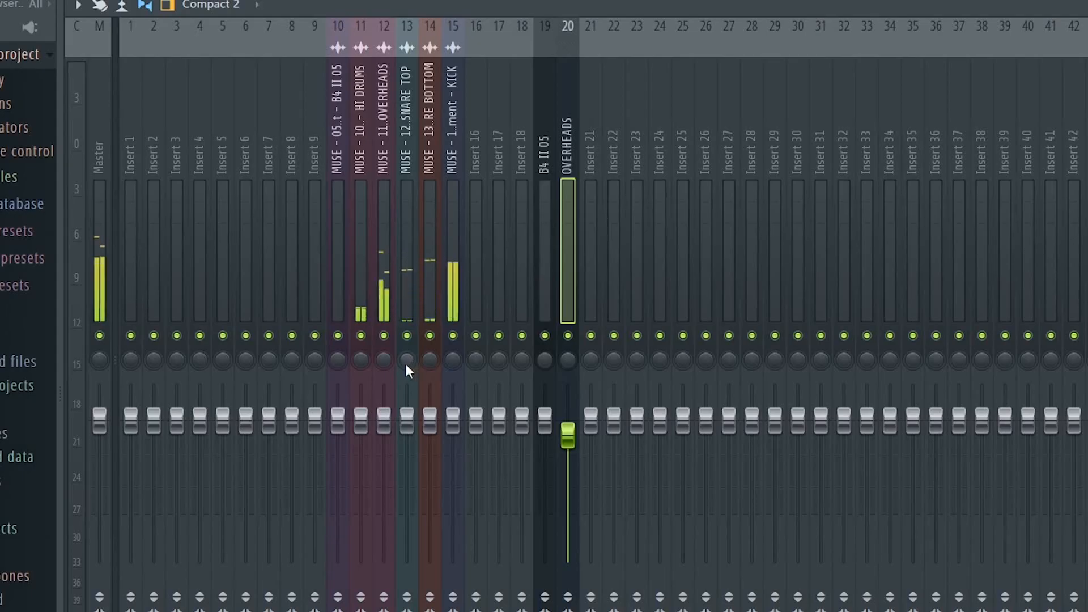
{"action": "left_click", "coordinate": [361, 361]}
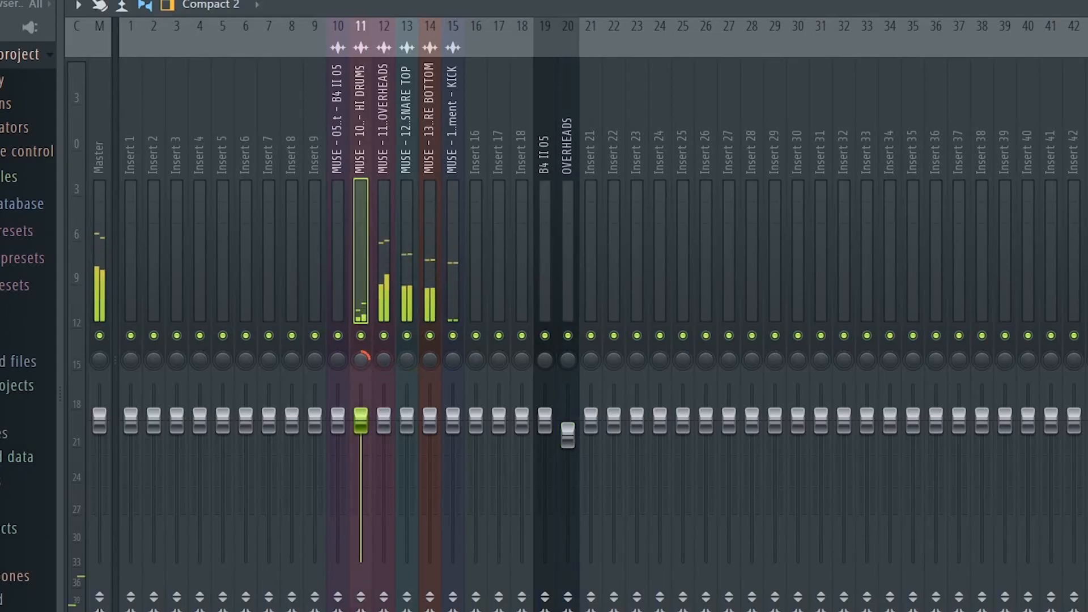
{"action": "left_click", "coordinate": [385, 335]}
{"action": "left_click", "coordinate": [406, 336]}
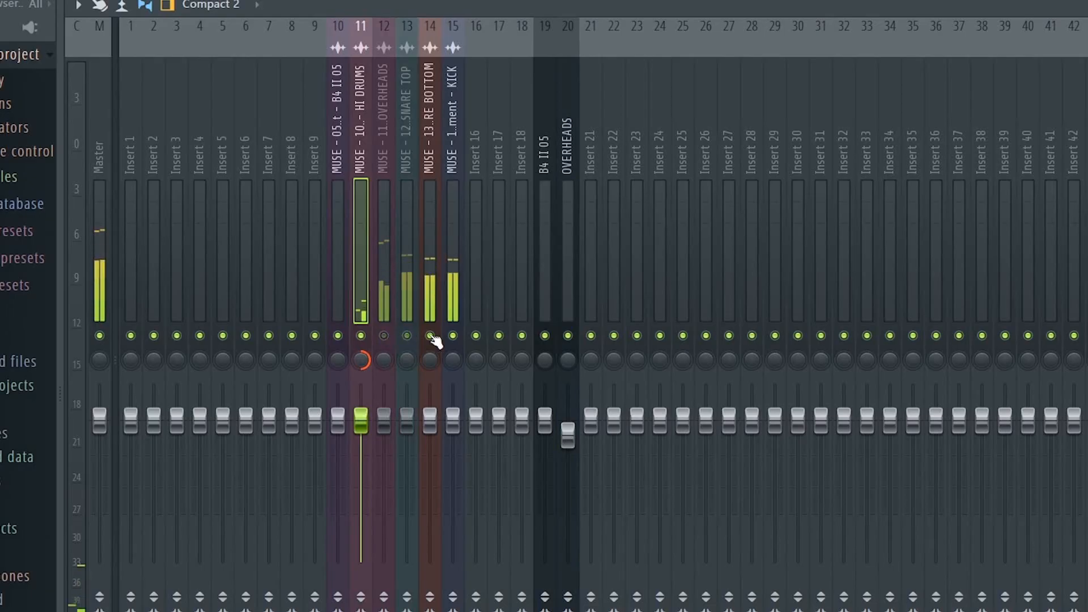
{"action": "left_click", "coordinate": [429, 336]}
{"action": "left_click", "coordinate": [453, 335]}
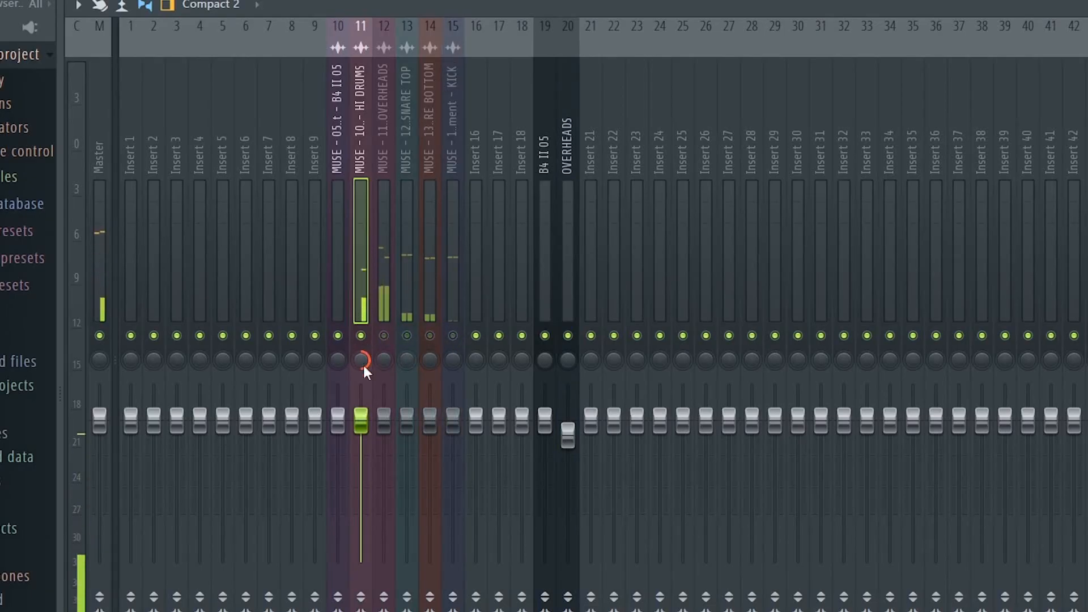
- Adjust the HI DRUMS track's panning and stereo separation, and lower its volume fader slightly
{"action": "mouse_move", "coordinate": [362, 363]}
{"action": "left_mouse_down"}
{"action": "mouse_move", "coordinate": [363, 385]}
{"action": "mouse_move", "coordinate": [362, 340]}
{"action": "mouse_move", "coordinate": [363, 356]}
{"action": "left_mouse_up"}
{"action": "key", "text": "space"}
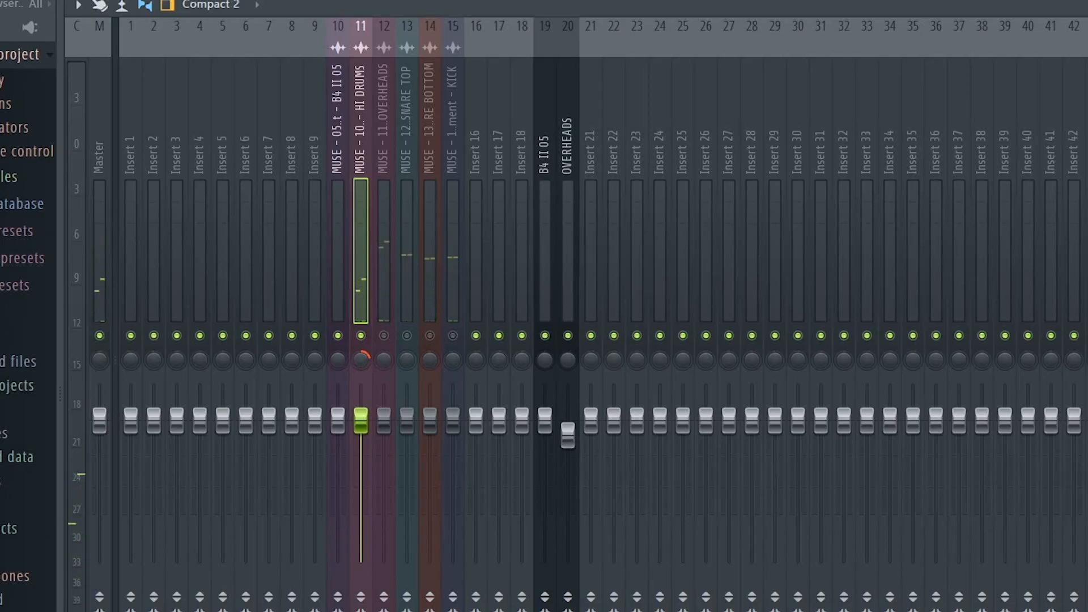
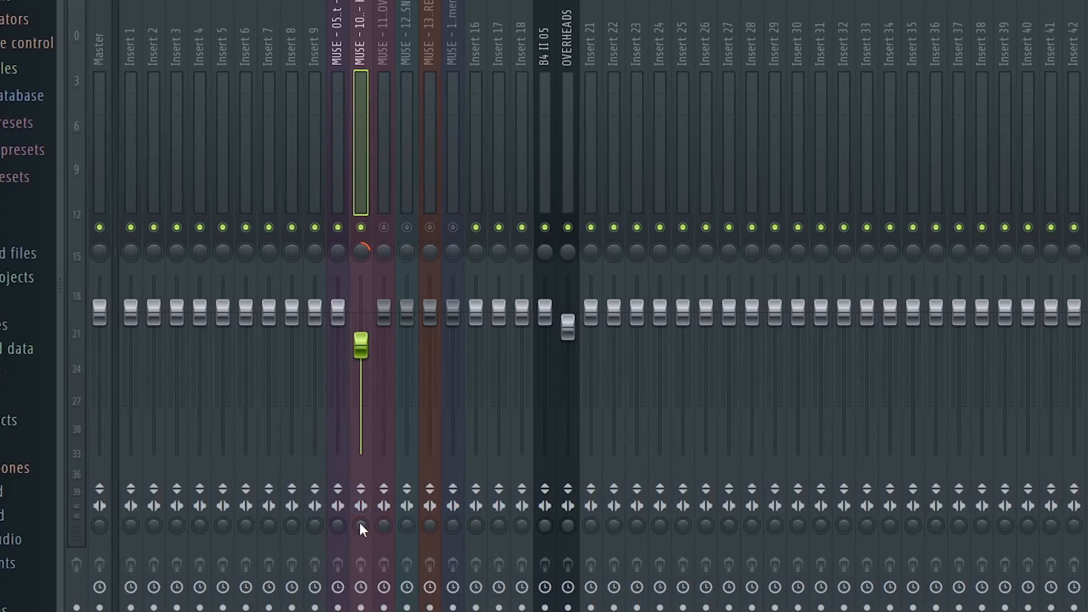
{"action": "left_click_drag", "start_coordinate": [361, 527], "coordinate": [361, 546]}
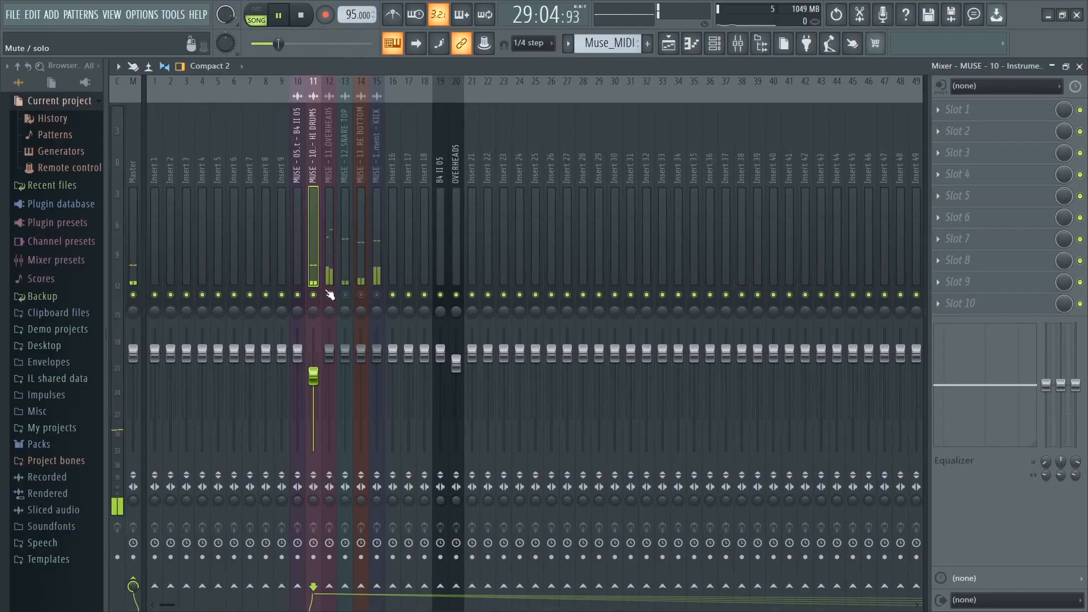
- Unmute the MUSE - 11 OVERHEADS, SNARE TOP and SNARE BOTTOM mixer tracks, lowering the OVERHEADS volume to 54%
{"action": "left_click", "coordinate": [330, 295]}
{"action": "left_click_drag", "start_coordinate": [333, 358], "coordinate": [333, 405]}
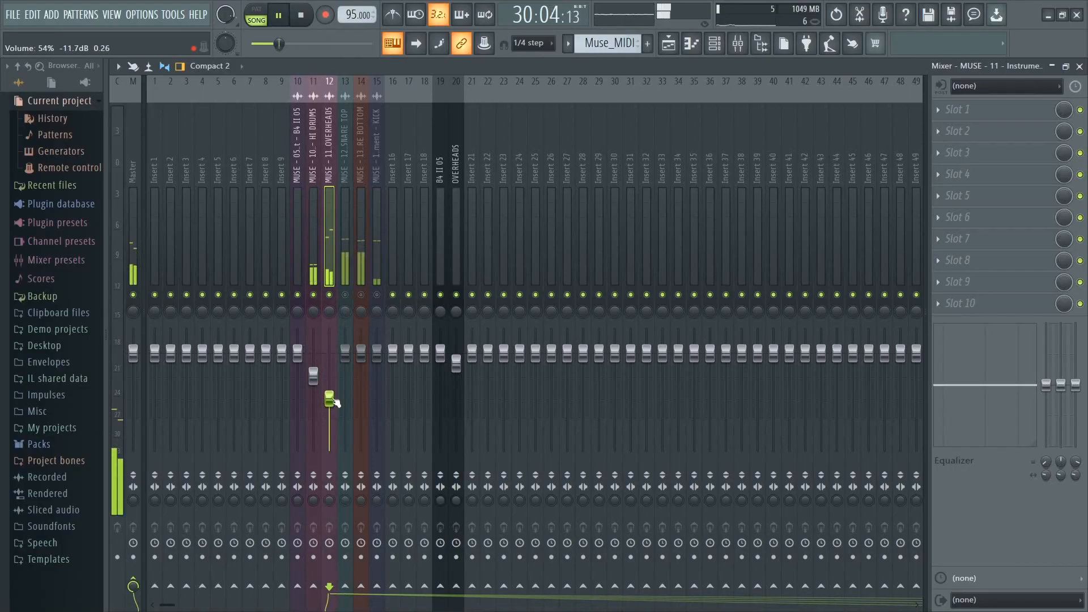
{"action": "left_click", "coordinate": [345, 295]}
{"action": "left_click", "coordinate": [360, 295]}
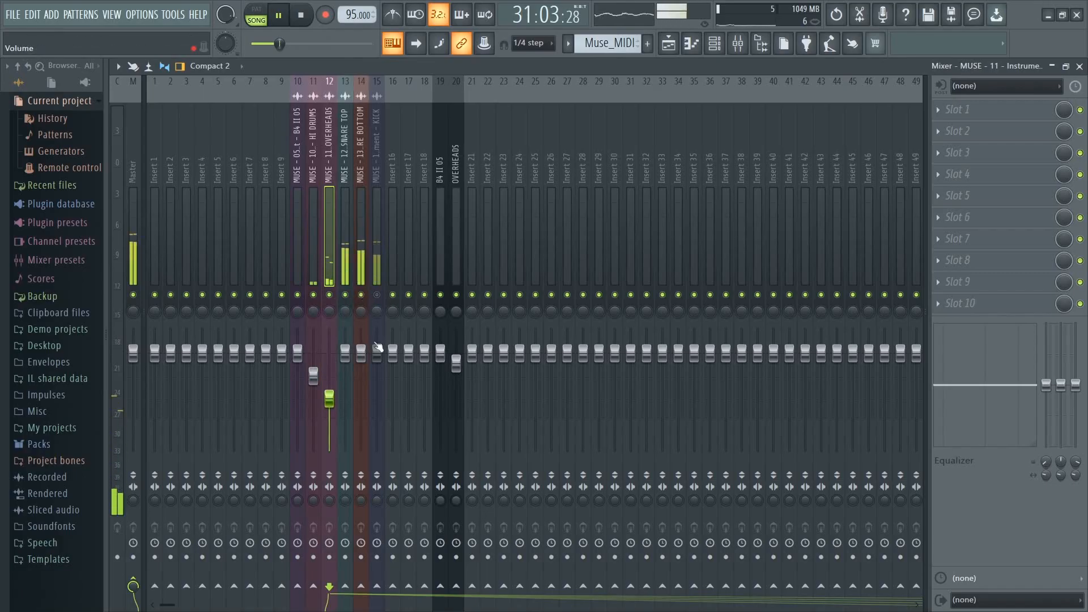
- Unmute the KICK track and raise its volume, and lower both snare tracks, with SNARE TOP at 81%
{"action": "left_click", "coordinate": [376, 295]}
{"action": "mouse_move", "coordinate": [379, 359]}
{"action": "left_mouse_down"}
{"action": "mouse_move", "coordinate": [379, 335]}
{"action": "mouse_move", "coordinate": [378, 349]}
{"action": "left_mouse_up"}
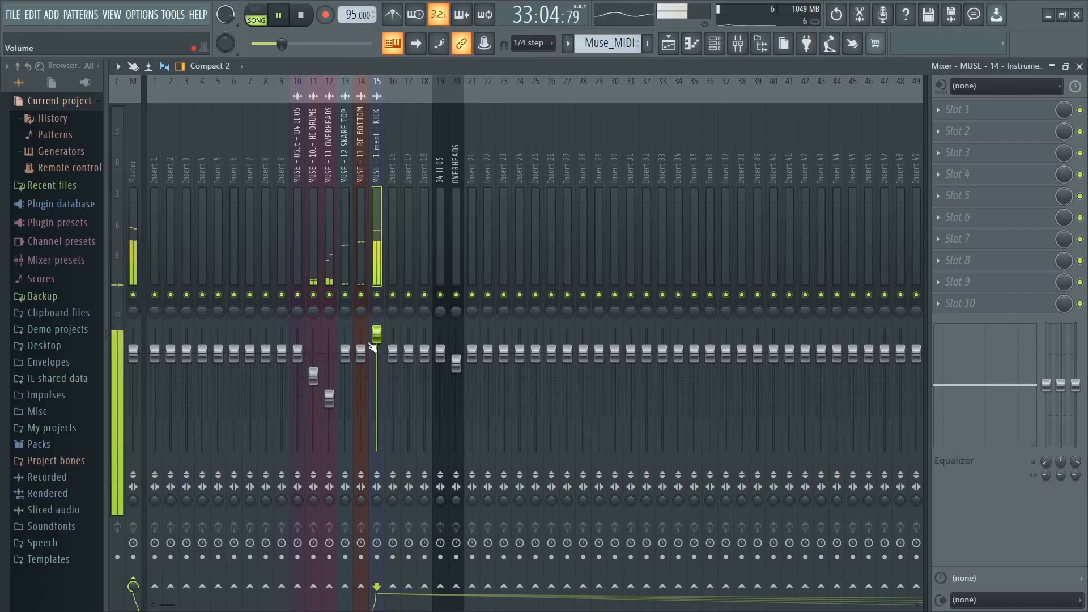
{"action": "left_click_drag", "start_coordinate": [367, 352], "coordinate": [344, 354]}
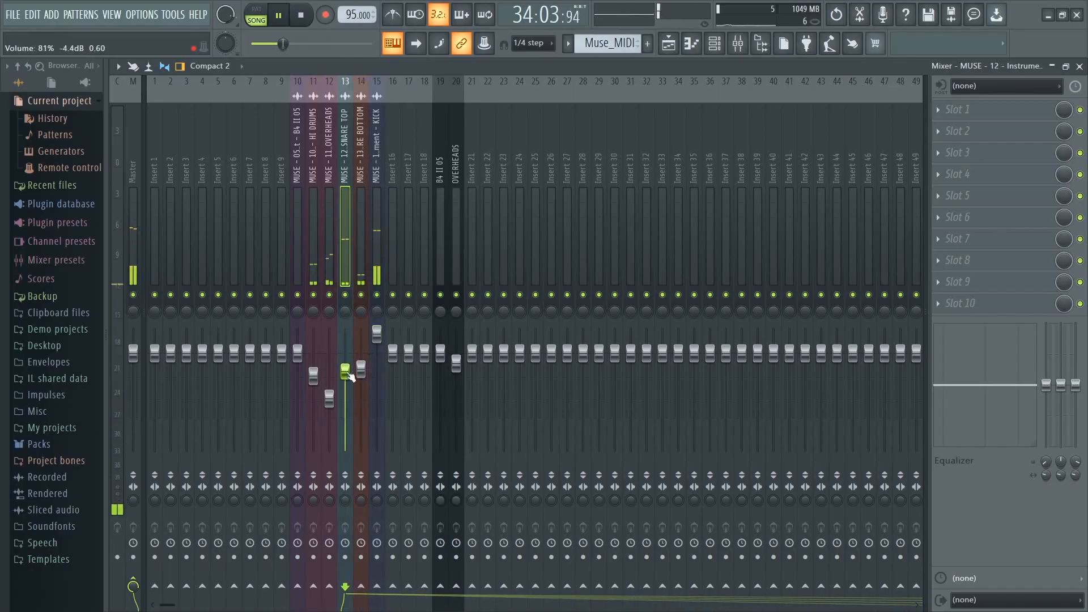
- Select all six MUSE mixer tracks together, from MUSE - 05 B4 II 05 on insert 10 through KICK on insert 15
{"action": "left_click", "coordinate": [292, 185]}
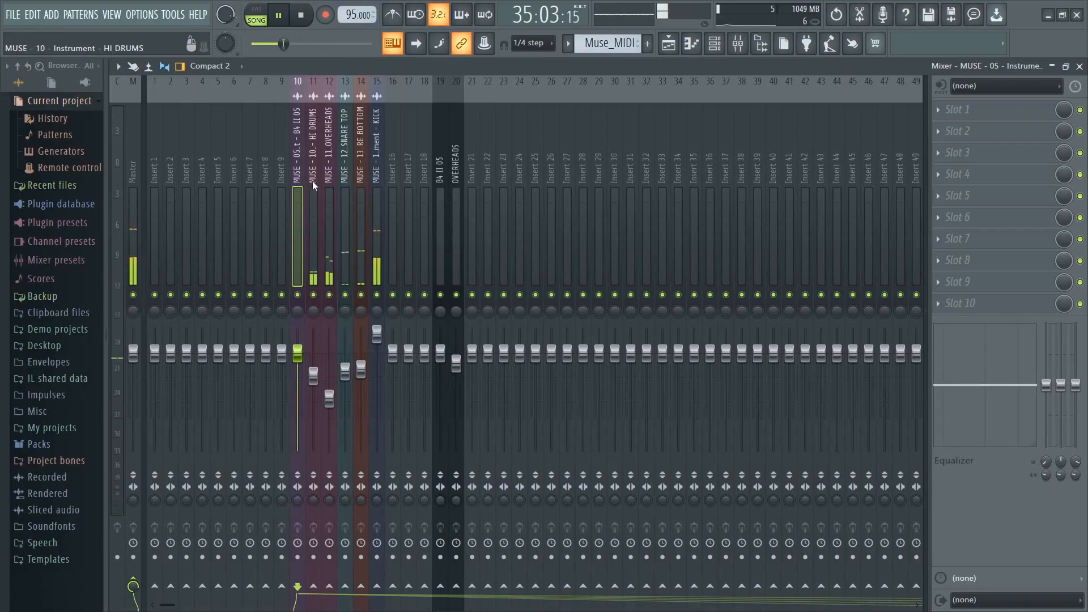
{"action": "left_click", "coordinate": [313, 182]}
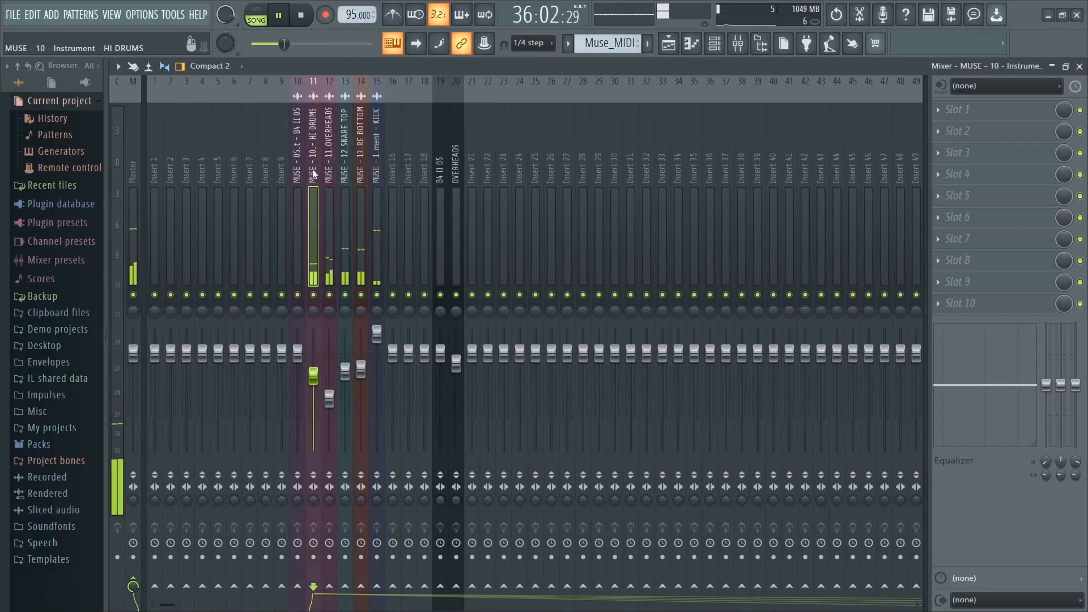
{"action": "left_click", "coordinate": [296, 171]}
{"action": "left_click", "coordinate": [316, 170], "text": "ctrl+shift"}
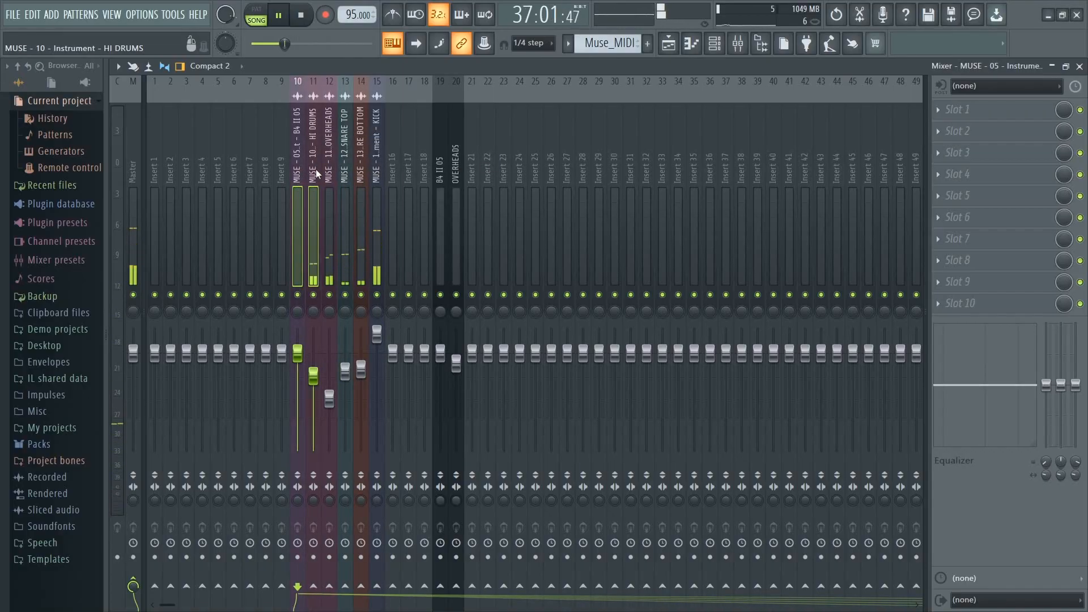
{"action": "left_click", "coordinate": [328, 173], "text": "ctrl+shift"}
{"action": "left_click", "coordinate": [342, 177], "text": "ctrl+shift"}
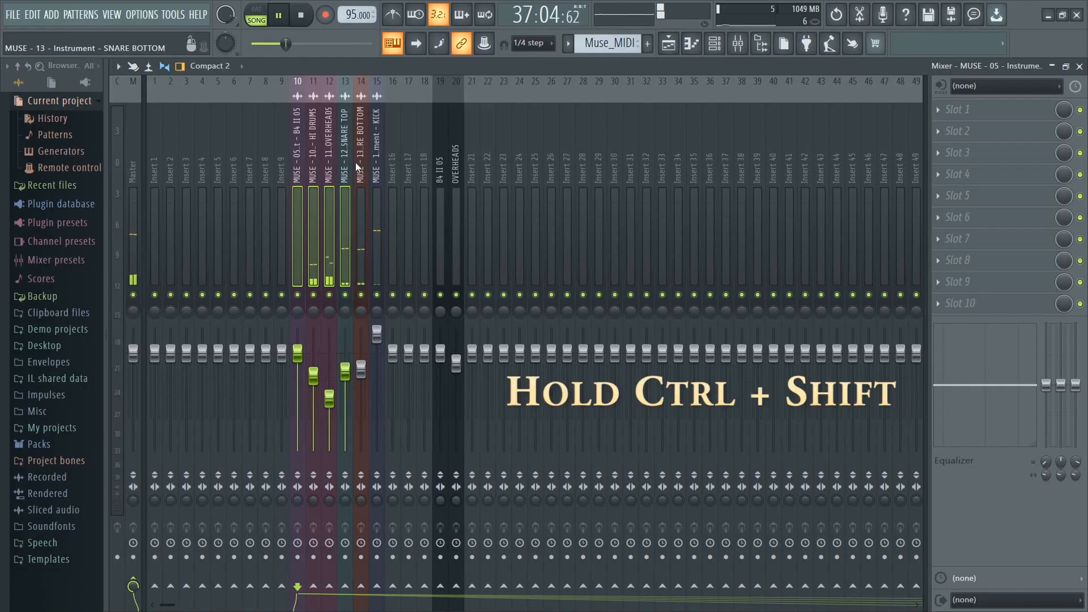
{"action": "left_click", "coordinate": [356, 161], "text": "ctrl+shift"}
{"action": "left_click", "coordinate": [379, 158], "text": "ctrl+shift"}
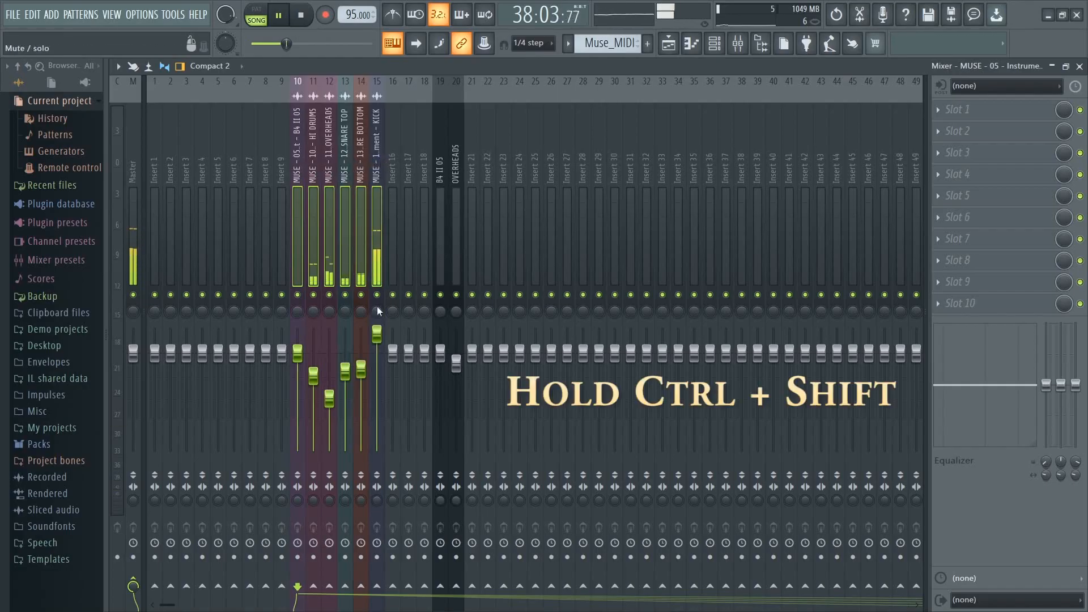
- Route the six selected MUSE tracks to Insert 16 only, and test the routing by muting and unmuting that insert
{"action": "right_click", "coordinate": [392, 586]}
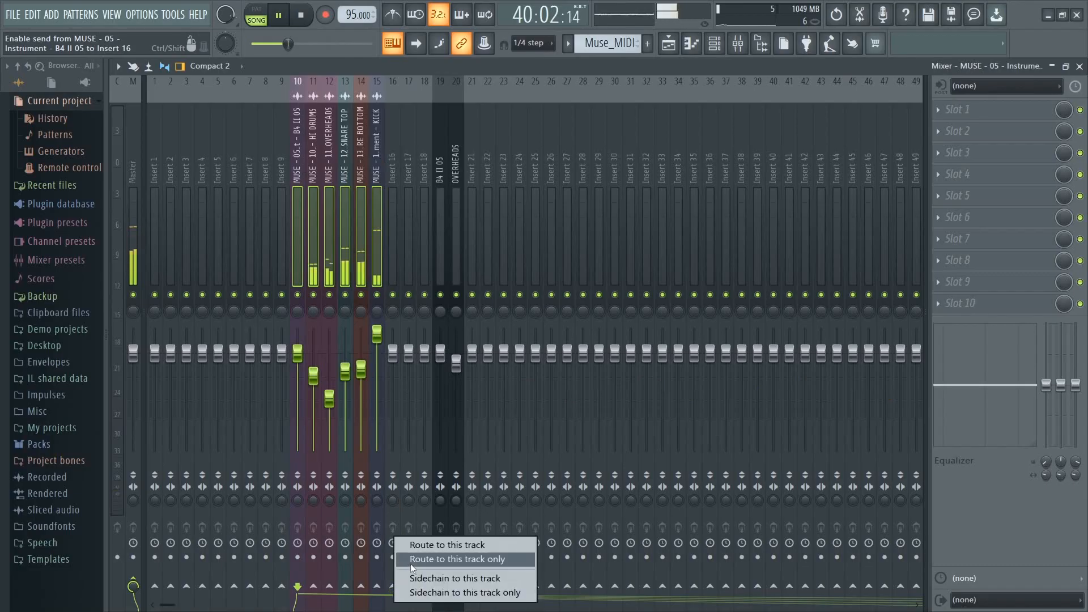
{"action": "left_click", "coordinate": [410, 562]}
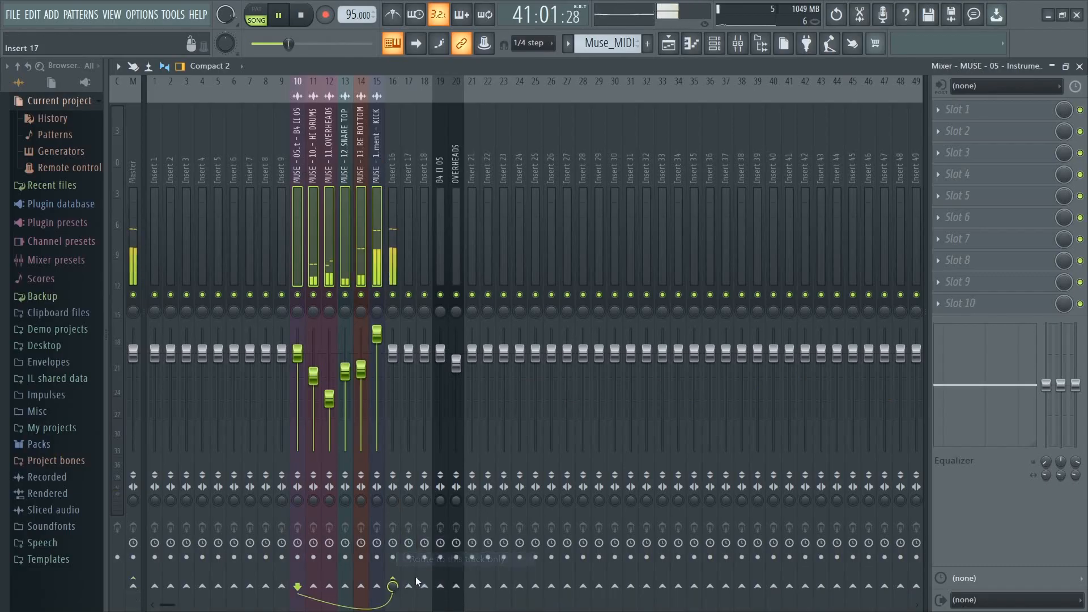
{"action": "left_click", "coordinate": [394, 295]}
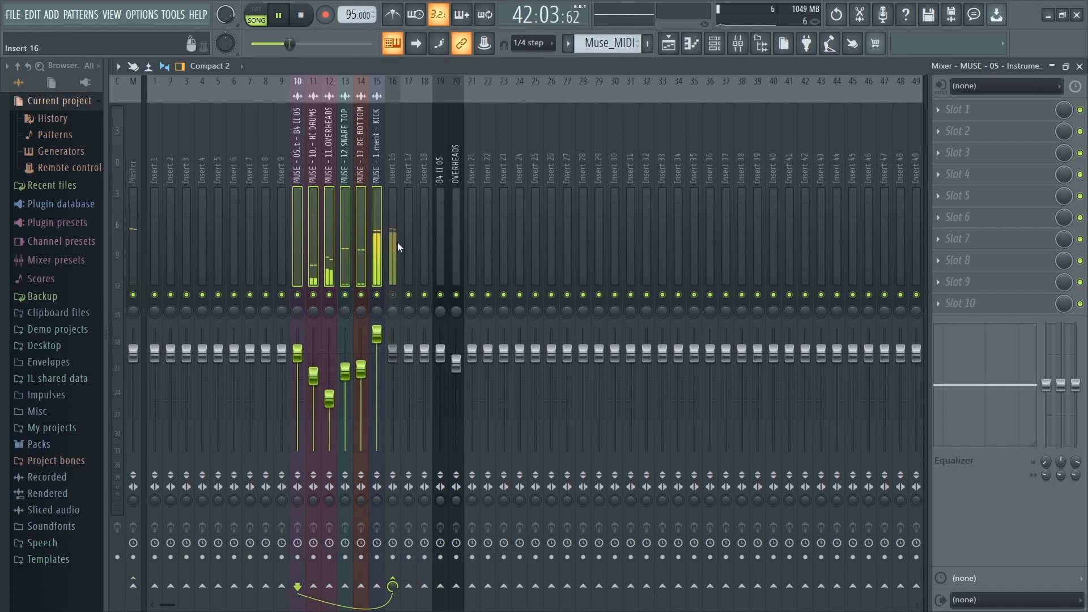
{"action": "left_click", "coordinate": [393, 295]}
- Rename the Insert 16 mixer track as DRUMBUS
{"action": "left_click", "coordinate": [395, 171]}
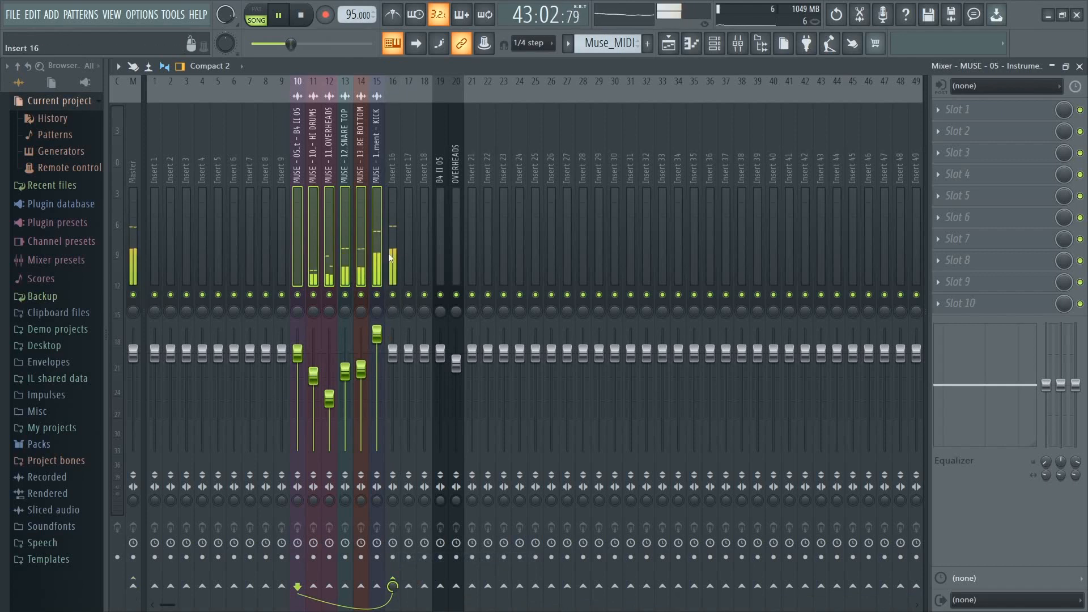
{"action": "key", "text": "F2"}
{"action": "type", "text": "D"}
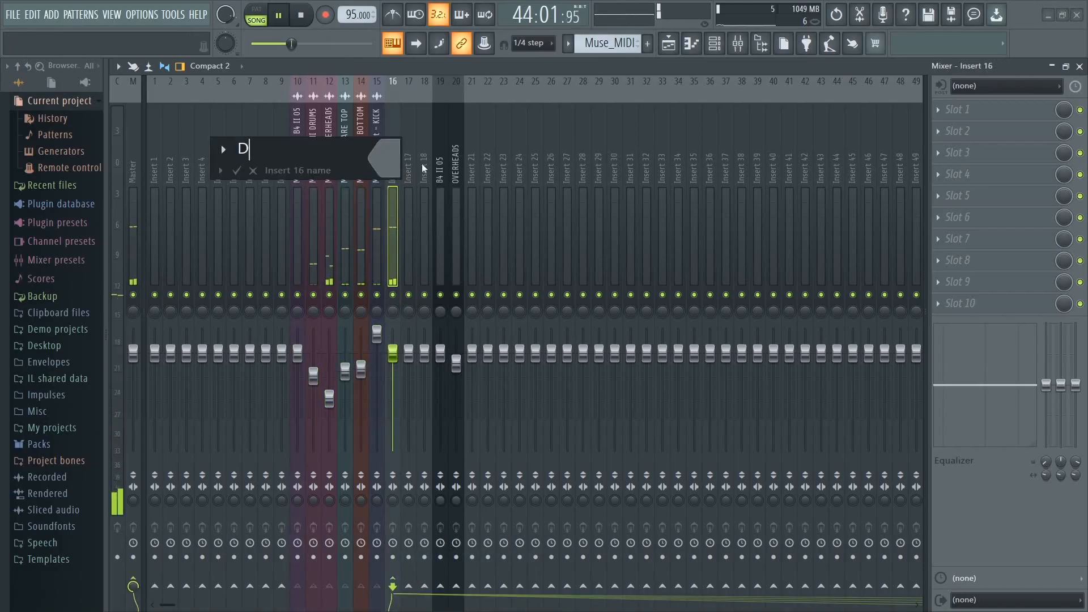
{"action": "type", "text": "RUMBUS"}
{"action": "key", "text": "Return"}
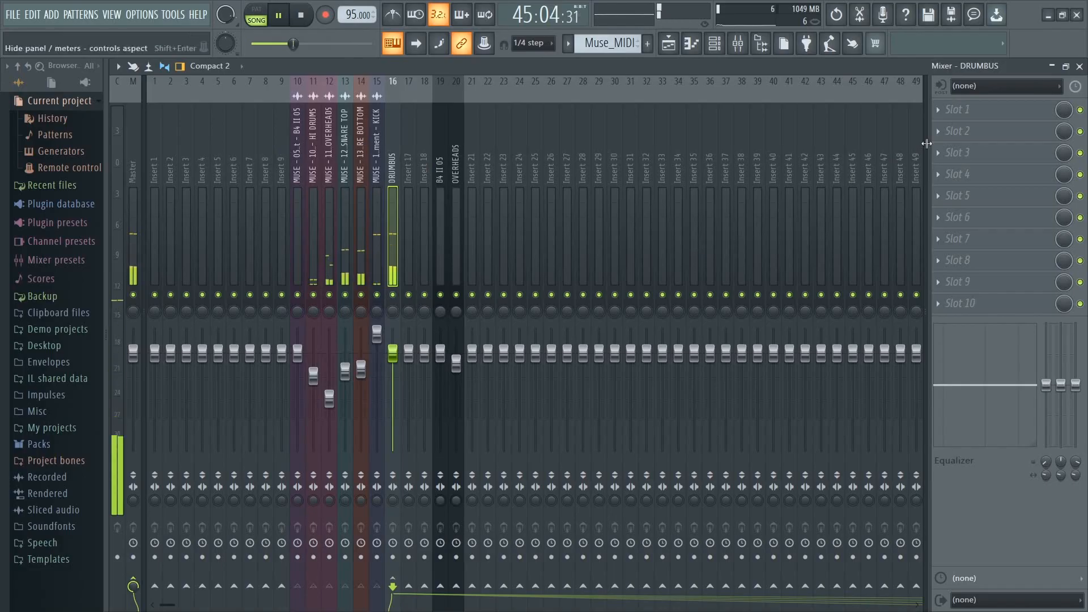
- Look through the effects for DRUMBUS's first slot without loading one, and sidechain the DRUMBUS track to Insert 17
{"action": "left_click", "coordinate": [943, 112]}
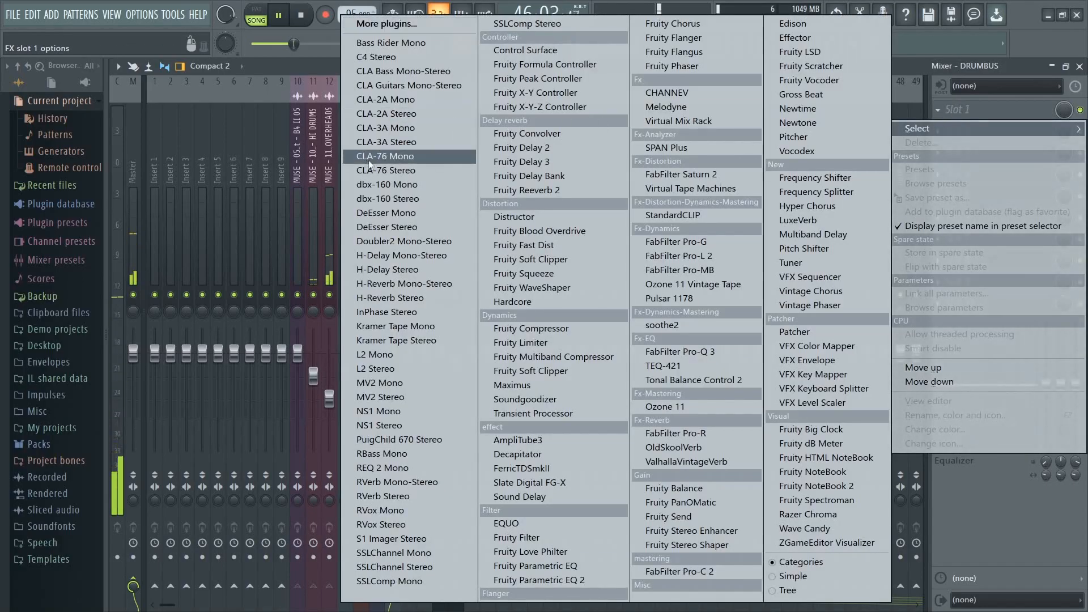
{"action": "left_click", "coordinate": [970, 114]}
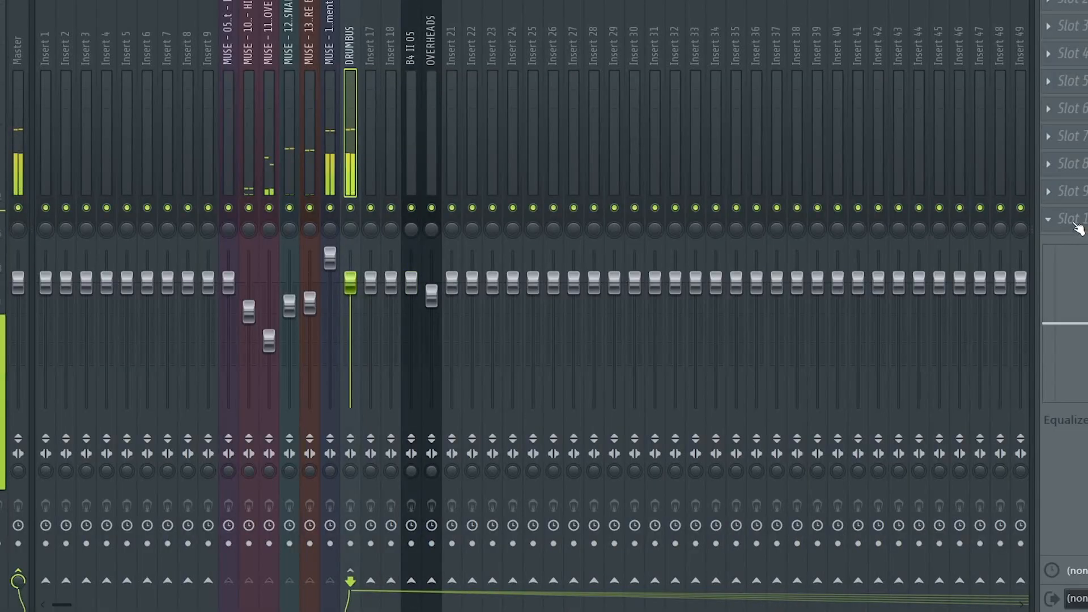
{"action": "right_click", "coordinate": [370, 580]}
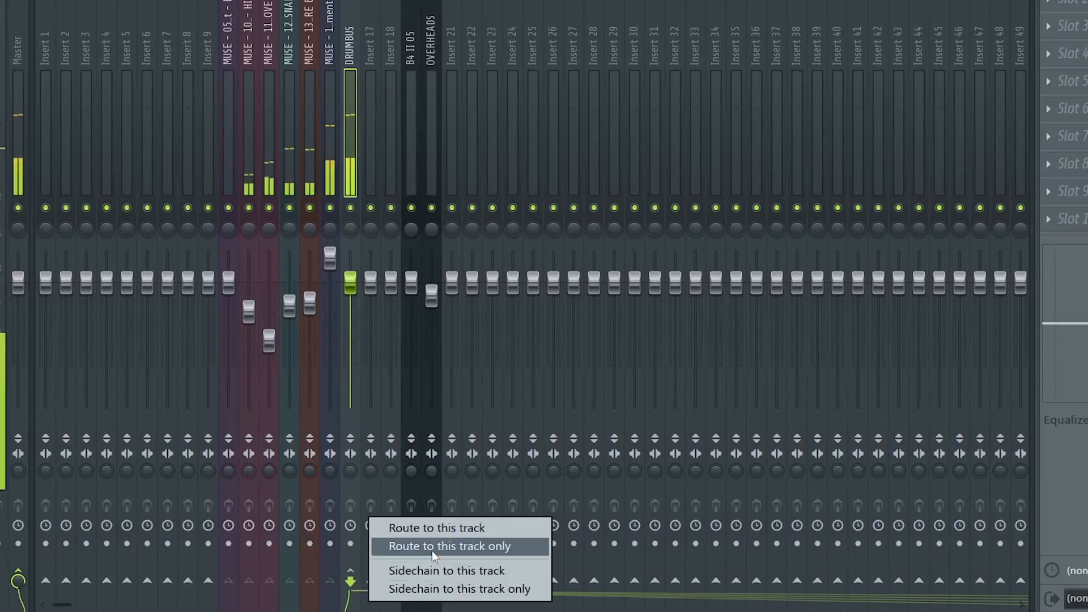
{"action": "left_click", "coordinate": [467, 570]}
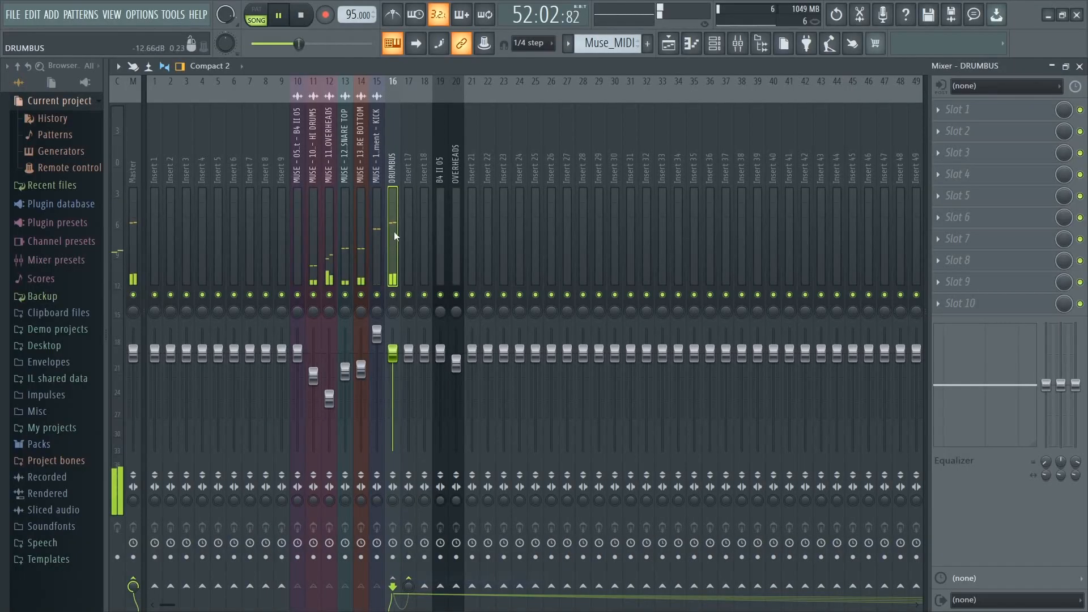
- Load Fruity Send in slot 10 of the DRUMBUS track, set it to send to Insert 17, and close the plugin
{"action": "left_click", "coordinate": [968, 306]}
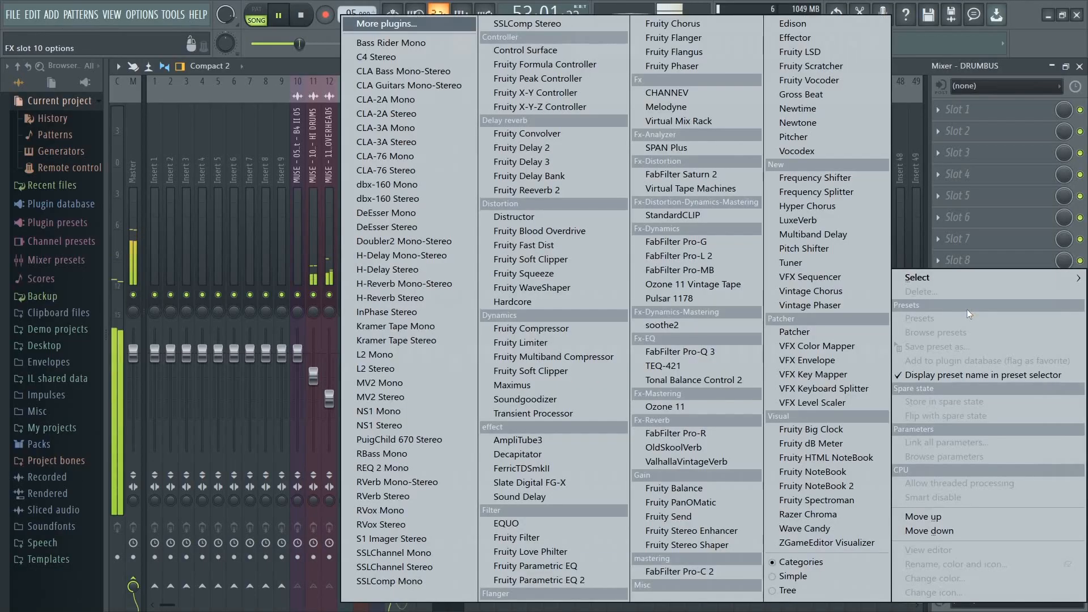
{"action": "mouse_move", "coordinate": [967, 274]}
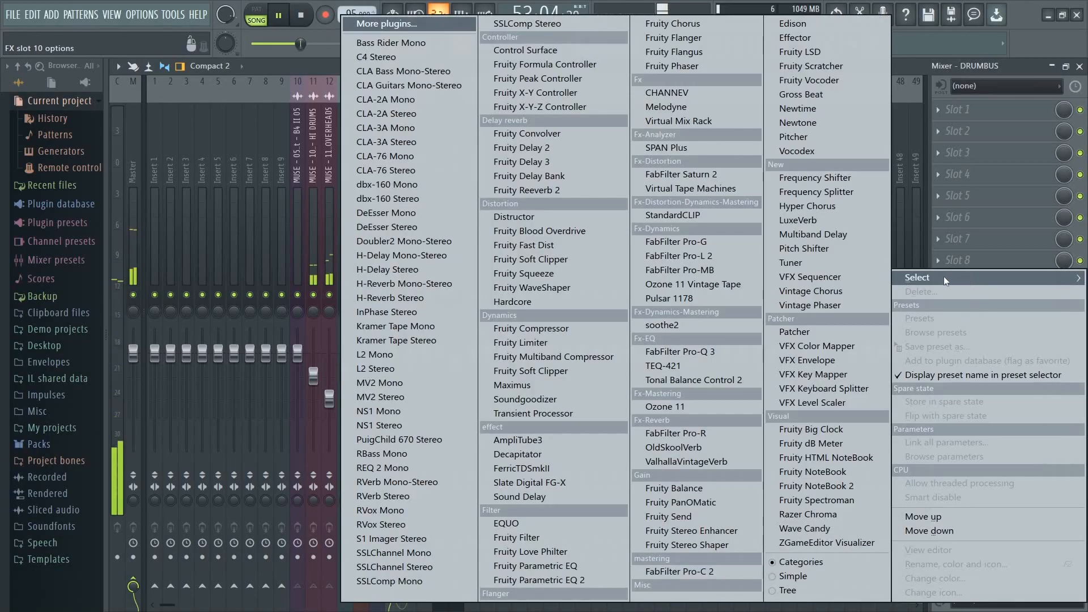
{"action": "left_click", "coordinate": [663, 517]}
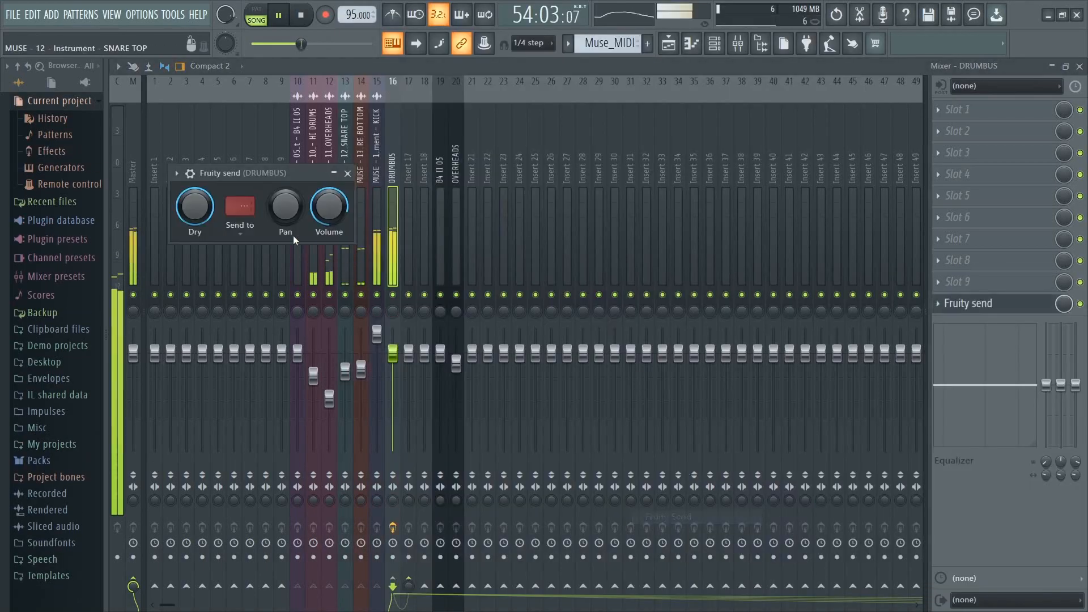
{"action": "left_click", "coordinate": [242, 209]}
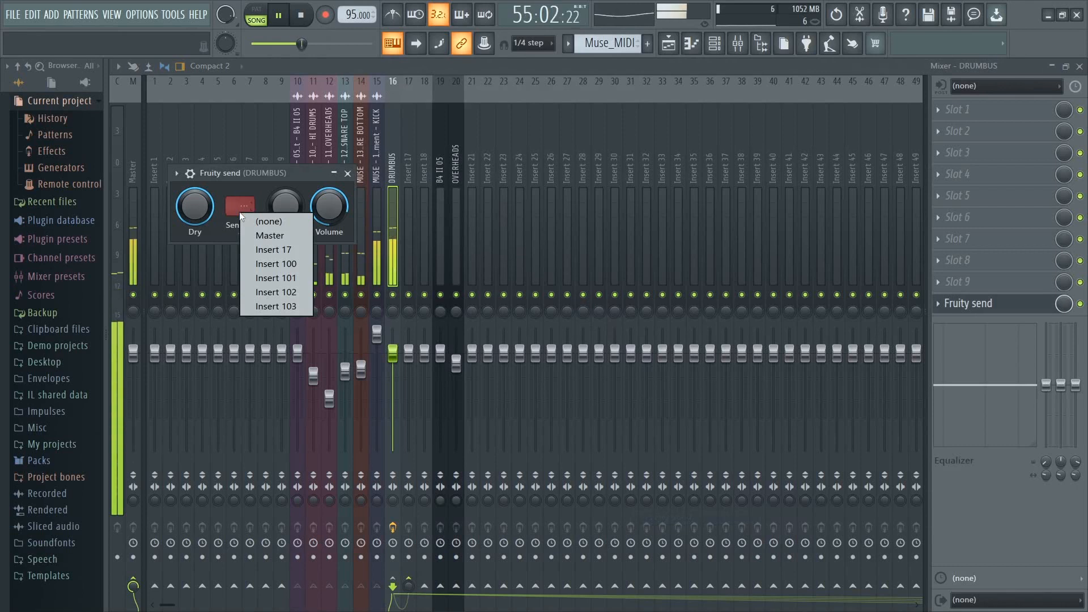
{"action": "left_click", "coordinate": [277, 249]}
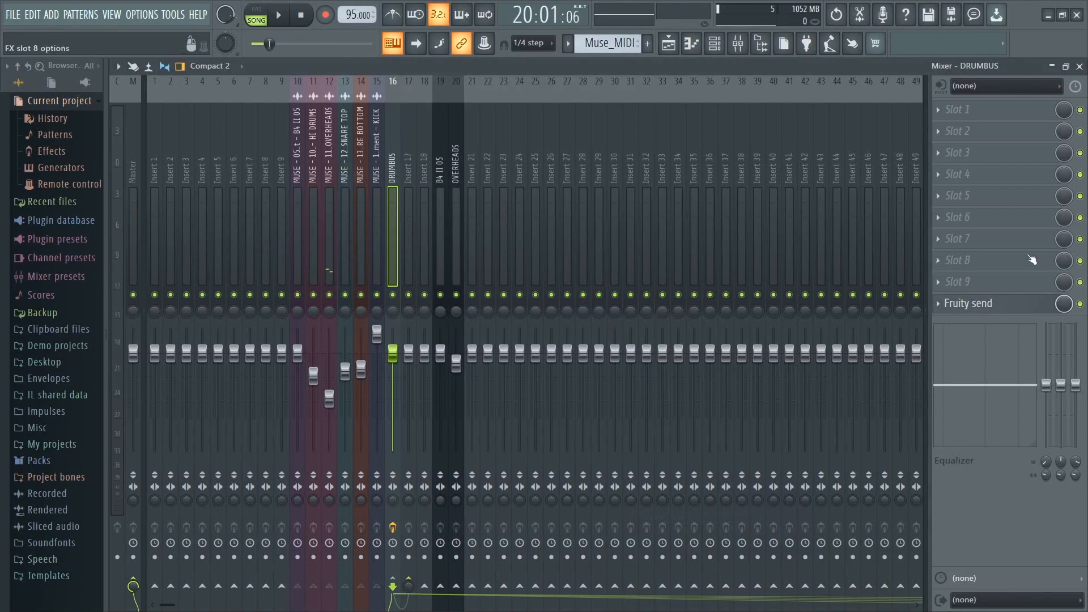
{"action": "left_click", "coordinate": [990, 309]}
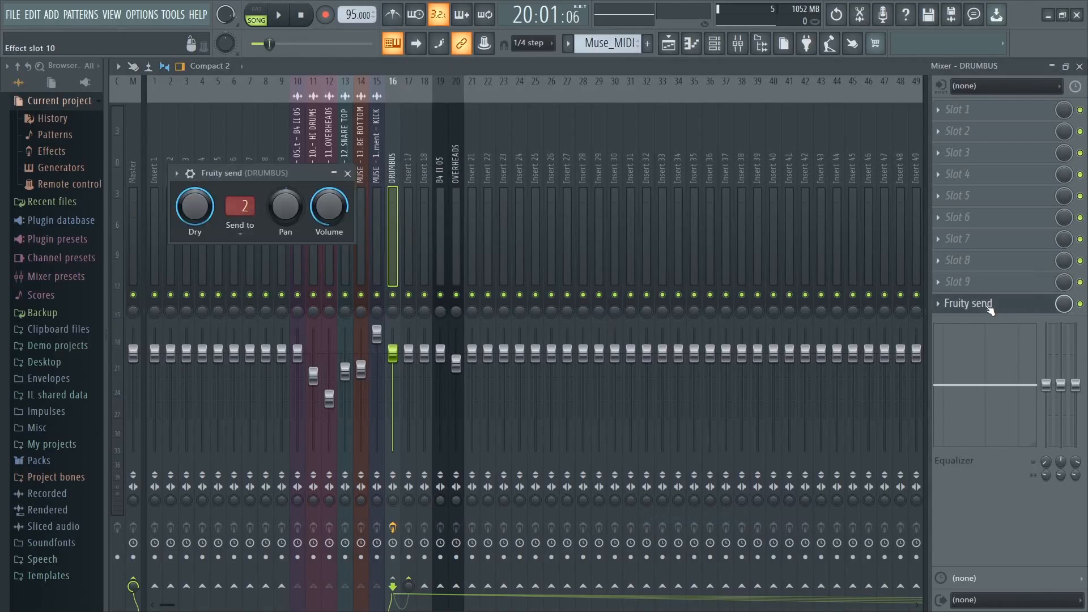
{"action": "left_click", "coordinate": [347, 173]}
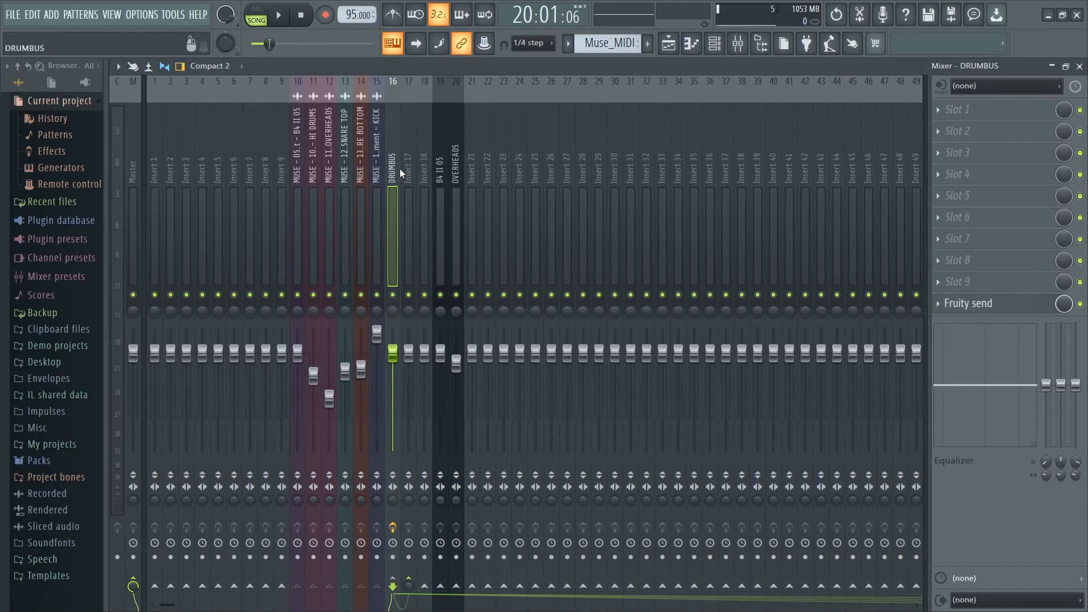
- Load FabFilter Pro-R in slot 1 of Insert 17, start playback, and choose the large-space preset Concert Hall LA
{"action": "left_click", "coordinate": [404, 182]}
{"action": "left_click", "coordinate": [964, 110]}
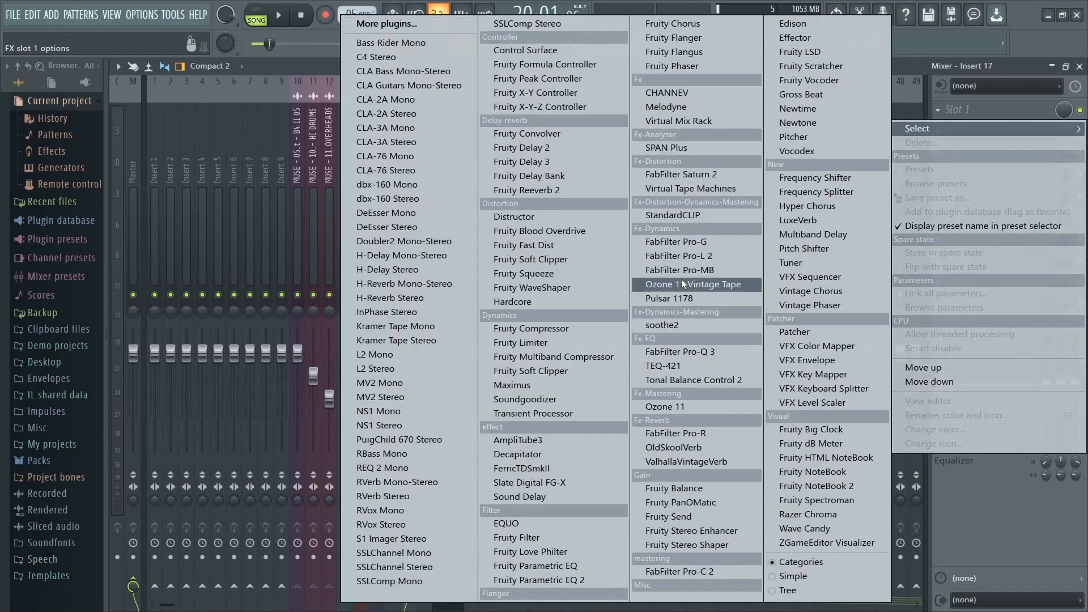
{"action": "left_click", "coordinate": [712, 436]}
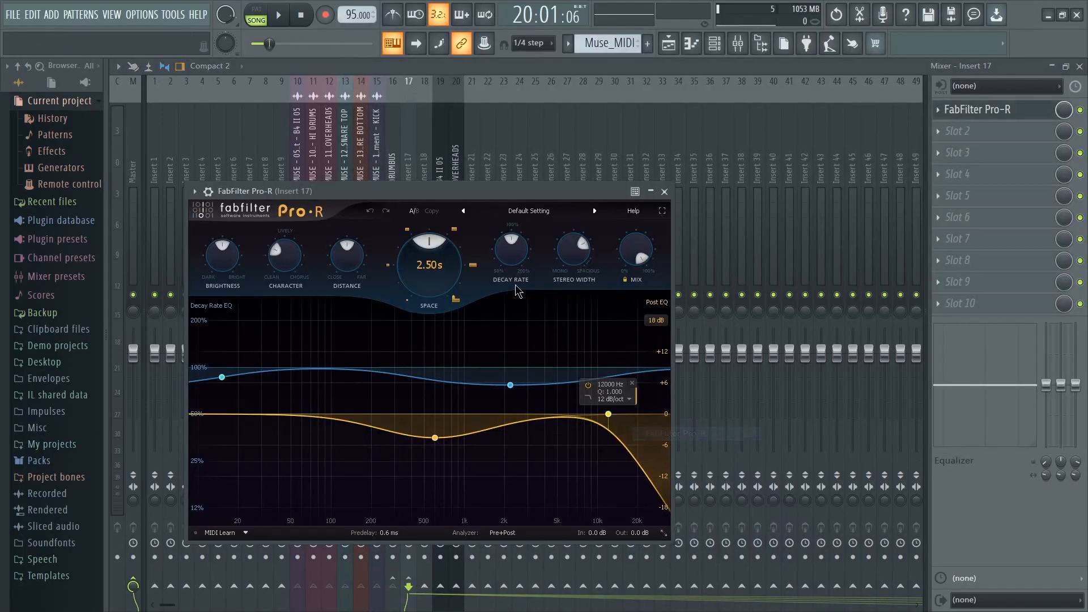
{"action": "key", "text": "space"}
{"action": "left_click", "coordinate": [539, 210]}
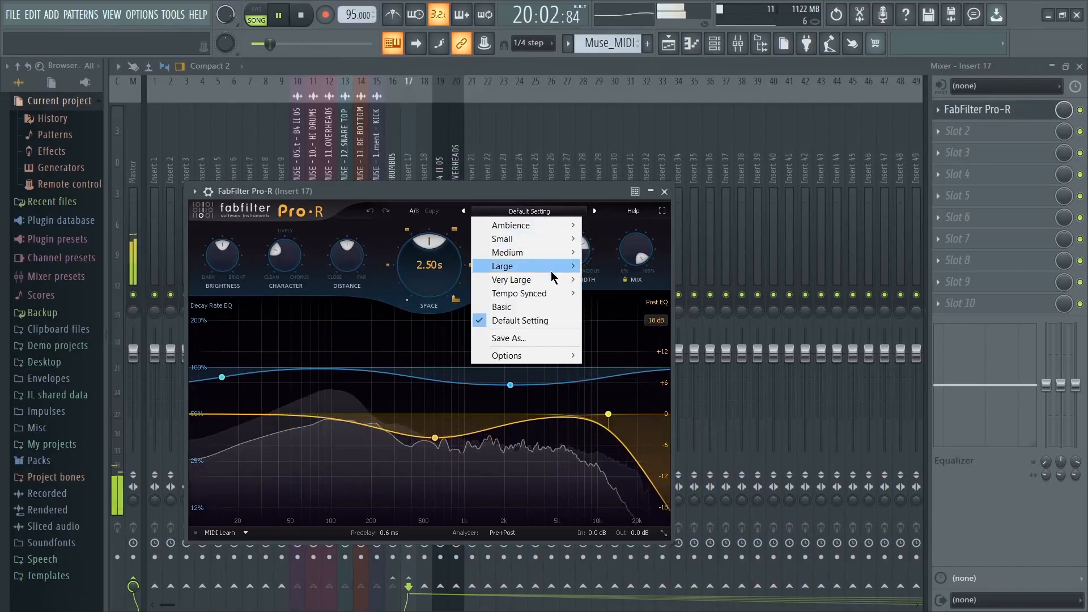
{"action": "mouse_move", "coordinate": [552, 280]}
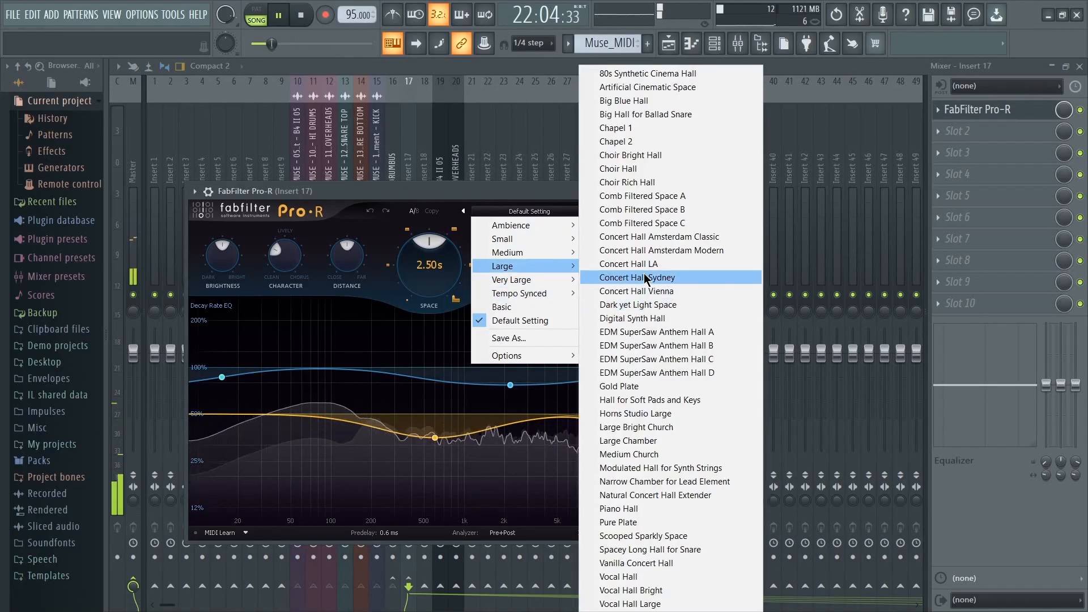
{"action": "left_click", "coordinate": [657, 265]}
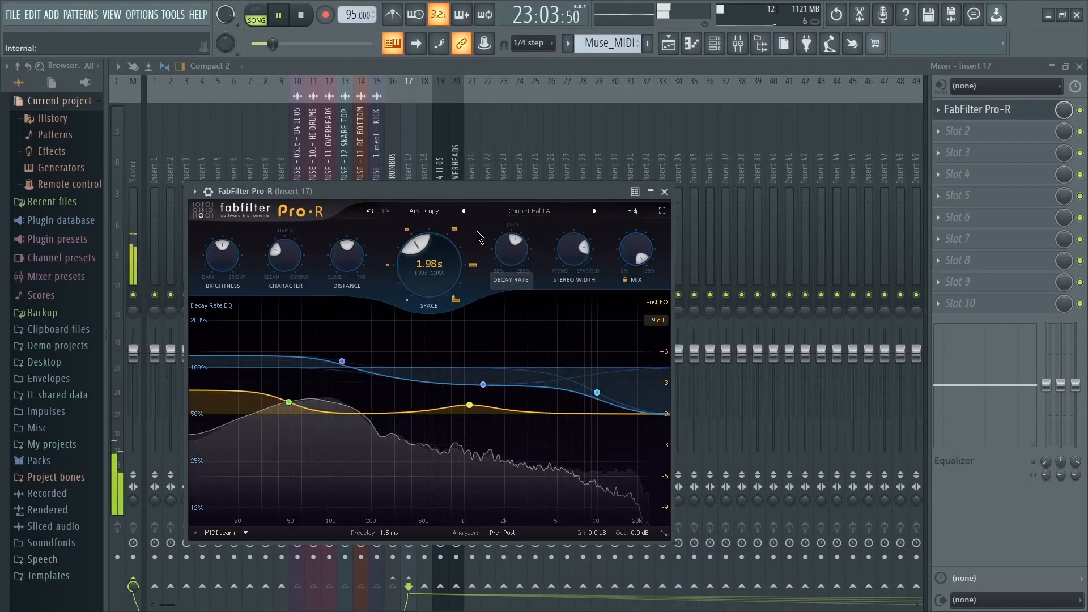
- Raise Insert 17's volume fader to 123% while checking the FabFilter Pro-R settings, and close the reverb window
{"action": "left_click_drag", "start_coordinate": [496, 193], "coordinate": [959, 148]}
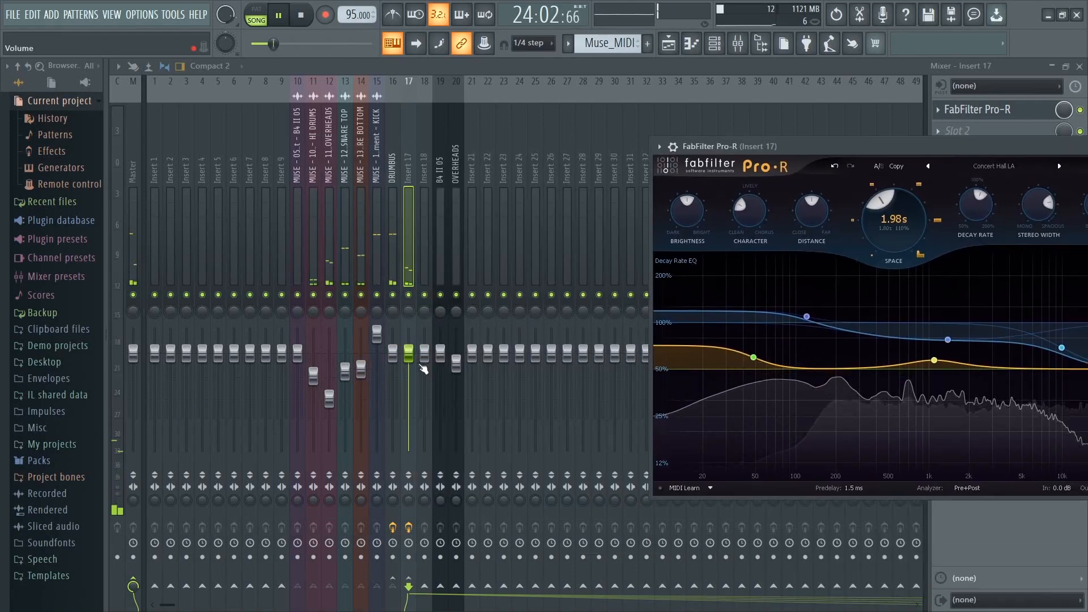
{"action": "left_click_drag", "start_coordinate": [410, 360], "coordinate": [410, 336]}
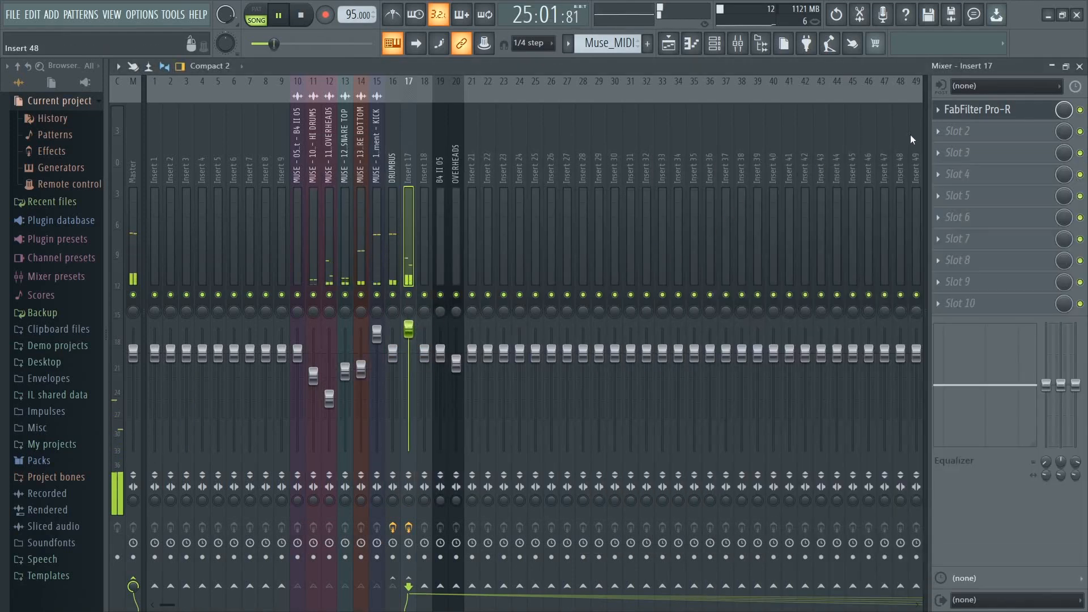
{"action": "left_click", "coordinate": [985, 117]}
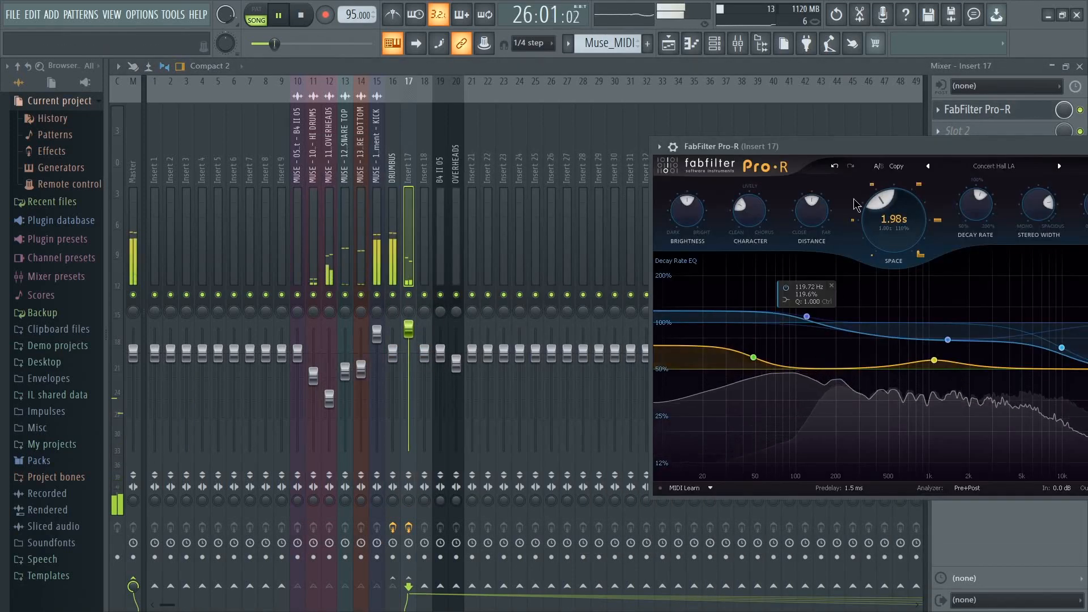
{"action": "left_click_drag", "start_coordinate": [828, 147], "coordinate": [528, 137]}
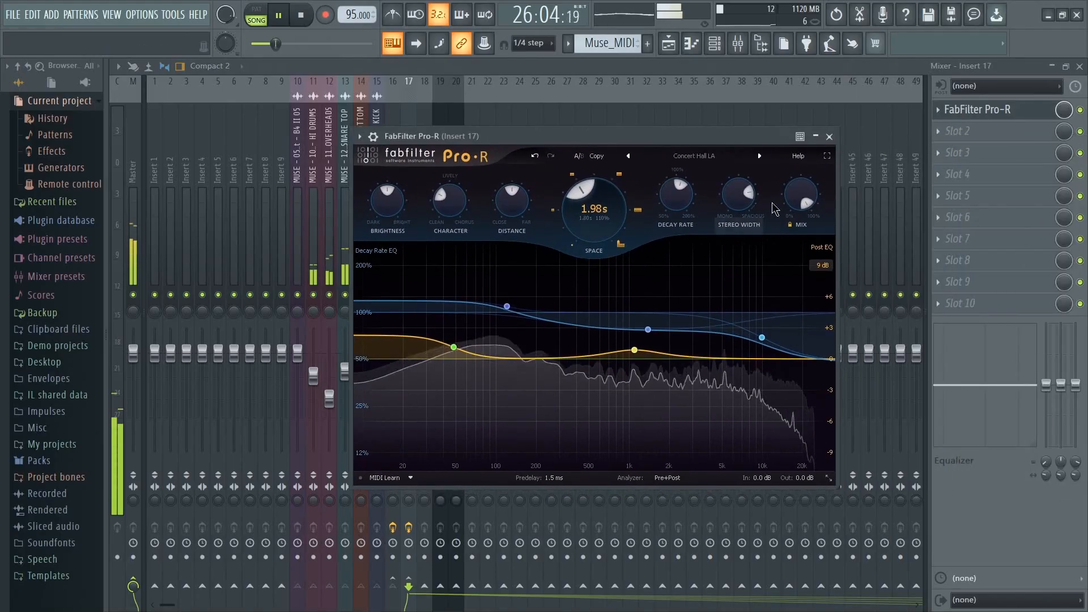
{"action": "left_click_drag", "start_coordinate": [798, 449], "coordinate": [798, 423]}
{"action": "left_click", "coordinate": [829, 136]}
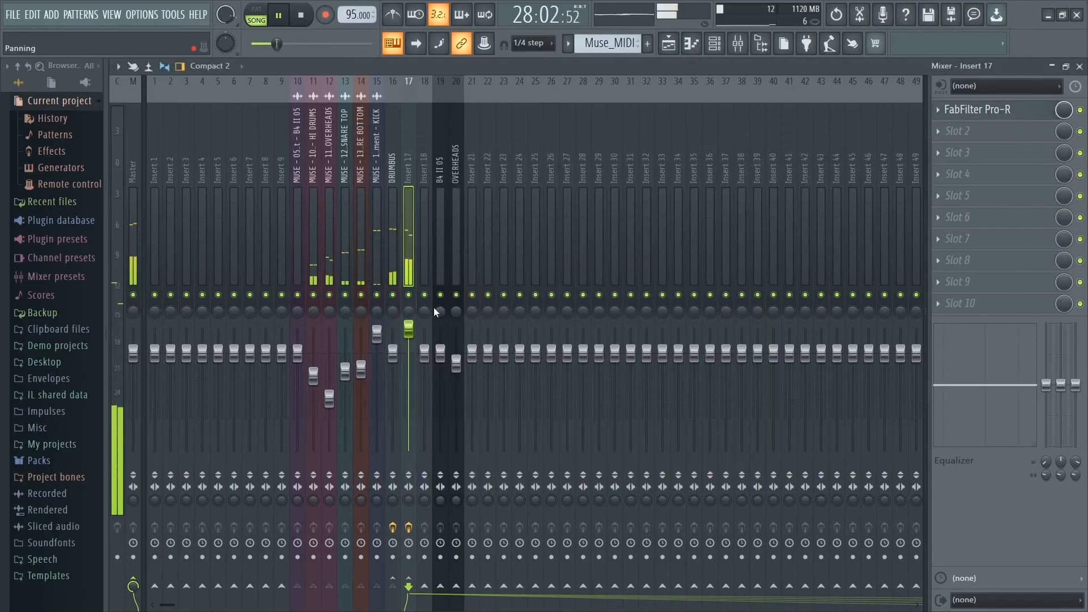
{"action": "mouse_move", "coordinate": [415, 332]}
{"action": "left_mouse_down"}
{"action": "mouse_move", "coordinate": [415, 344]}
{"action": "mouse_move", "coordinate": [415, 333]}
{"action": "left_mouse_up"}
{"action": "left_click", "coordinate": [412, 295]}
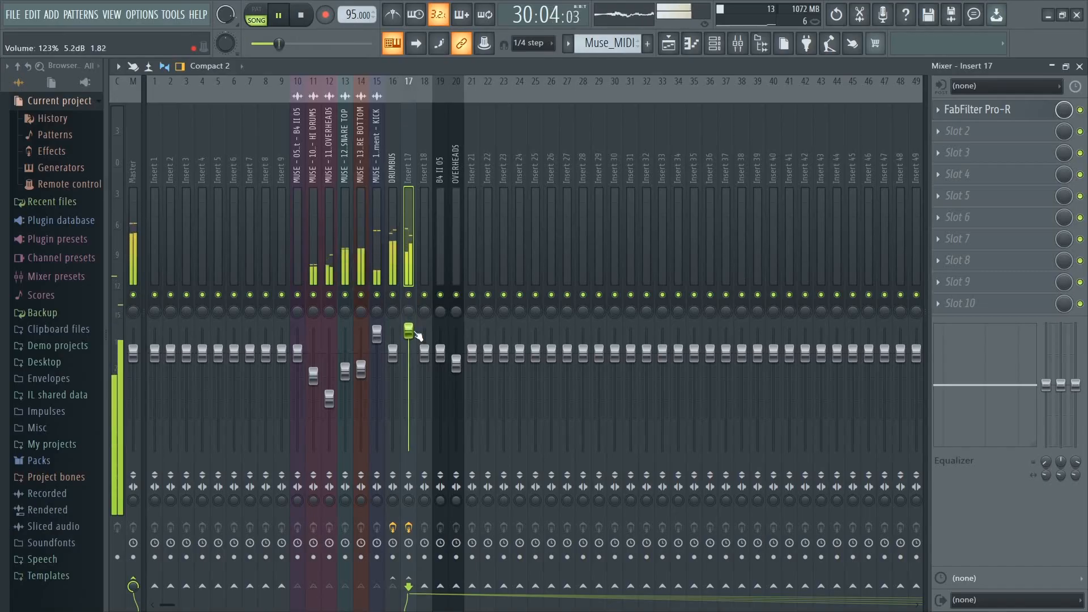
- Mute the DRUMBUS track to hear only Insert 17's reverb signal, and keep DRUMBUS selected
{"action": "left_click", "coordinate": [395, 297]}
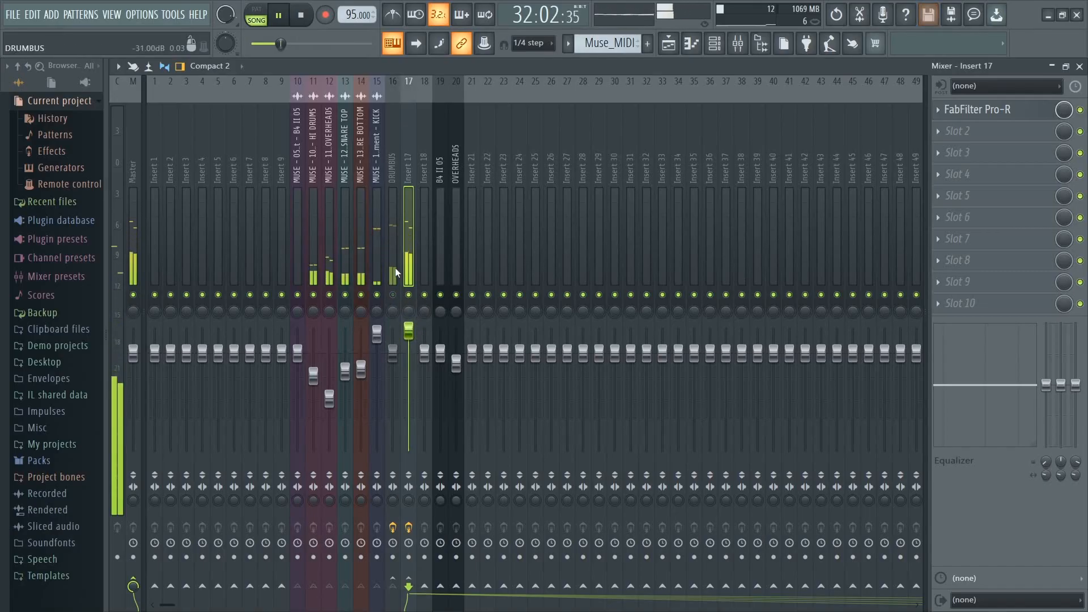
{"action": "left_click", "coordinate": [394, 204]}
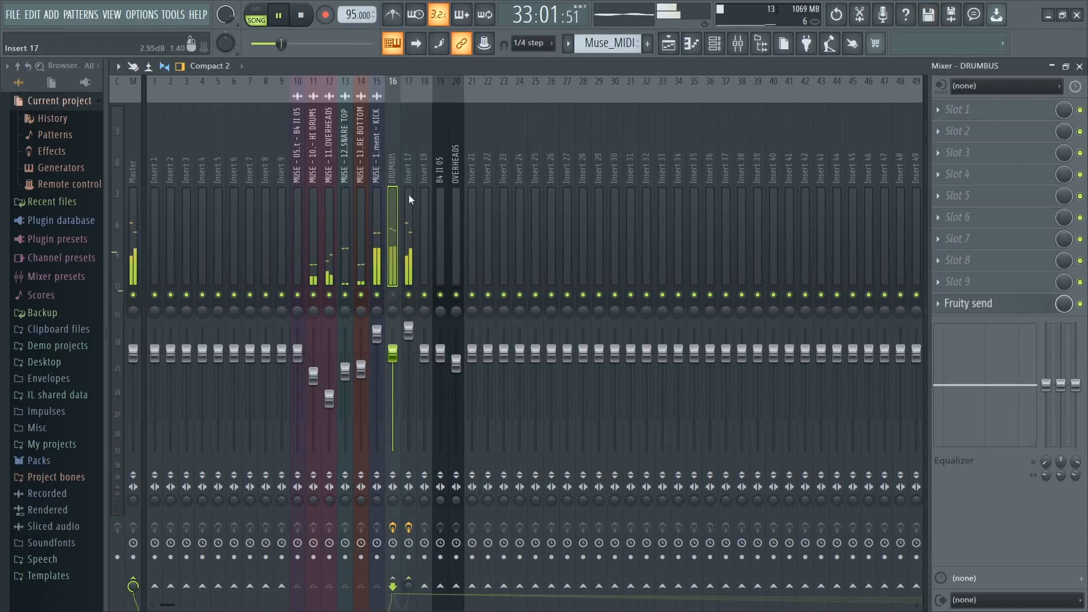
{"action": "left_click", "coordinate": [409, 196]}
{"action": "left_click", "coordinate": [393, 202]}
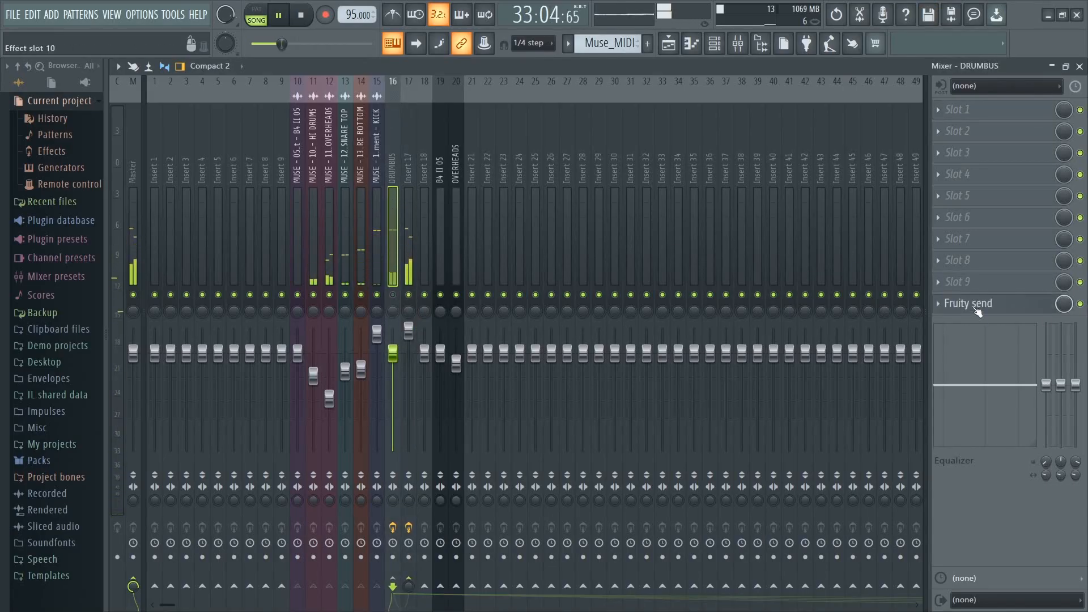
- Examine the Fruity Send on DRUMBUS, including its detailed settings with the on/off switch and mix level
{"action": "left_click", "coordinate": [976, 306]}
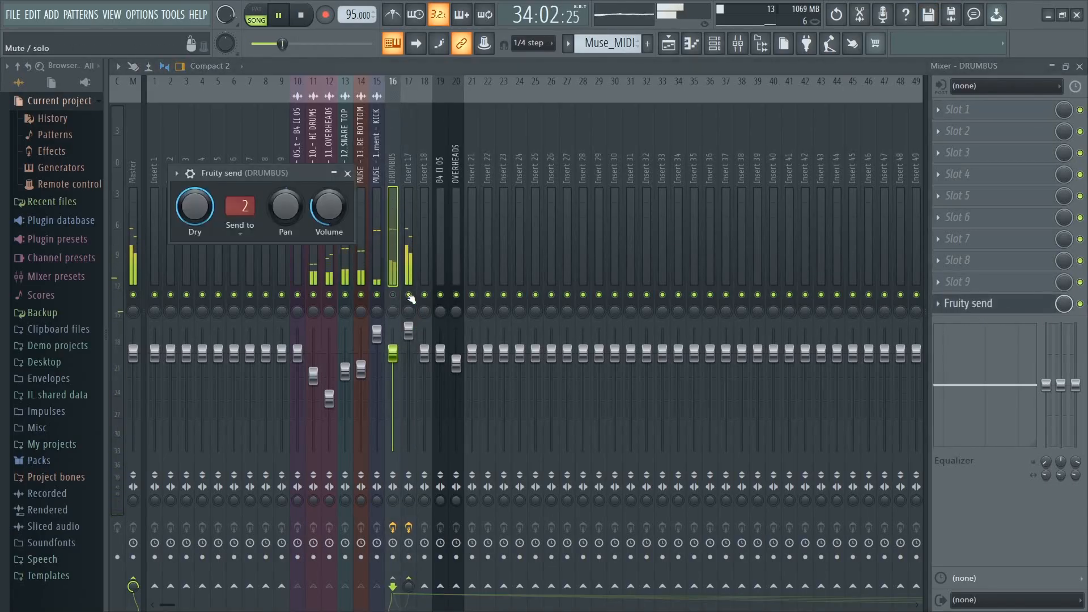
{"action": "left_click", "coordinate": [193, 175]}
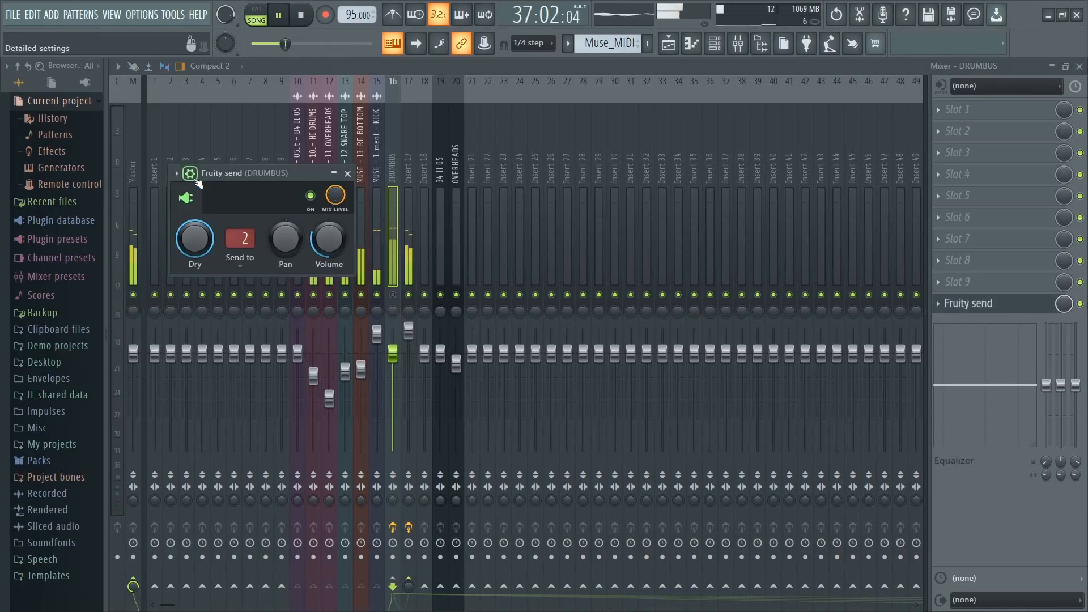
{"action": "left_click", "coordinate": [311, 196]}
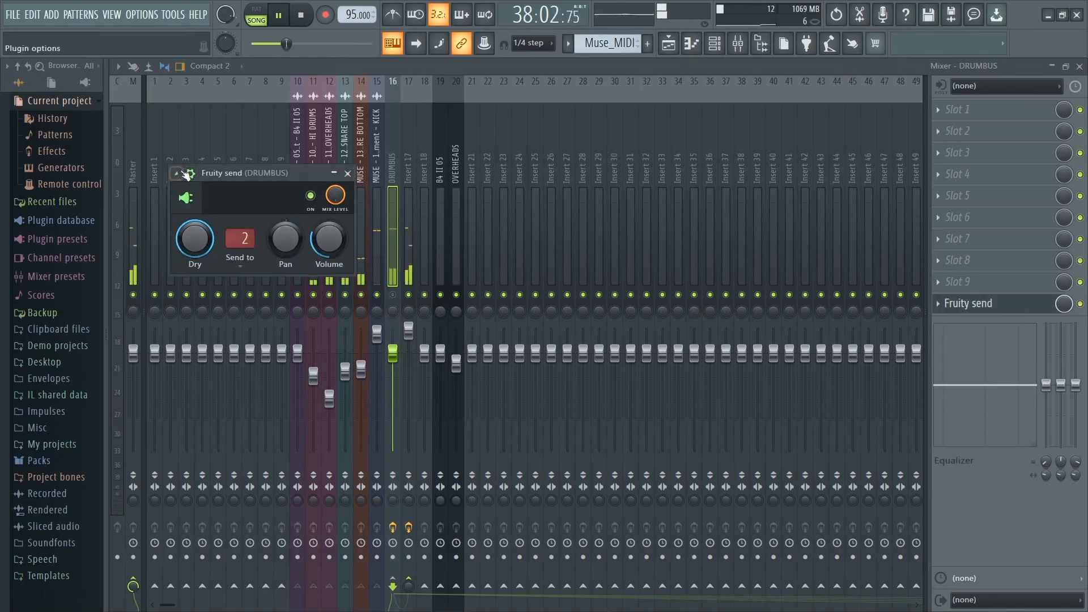
{"action": "left_click", "coordinate": [186, 175]}
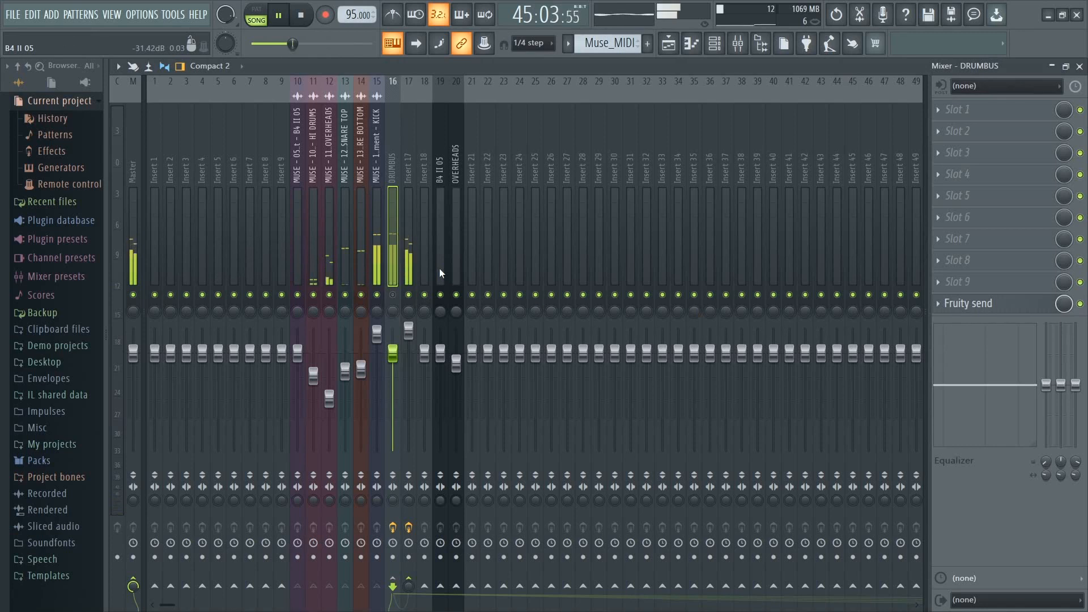
- Rename mixer track Insert 17 as REVERBDRYT and stop playback
{"action": "left_click", "coordinate": [410, 173]}
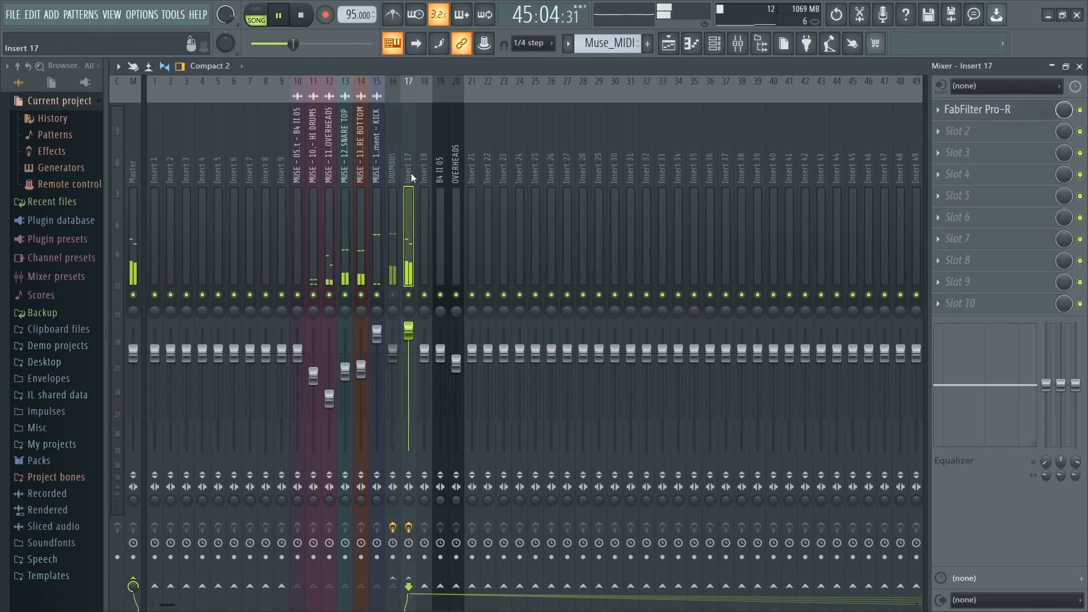
{"action": "double_click", "coordinate": [410, 172]}
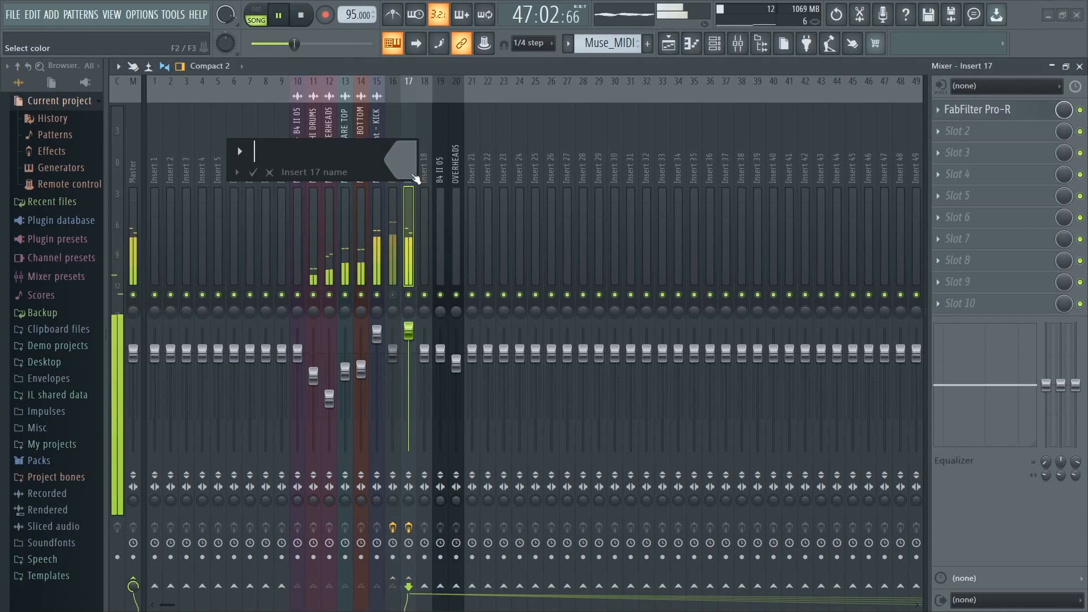
{"action": "type", "text": "REVERB"}
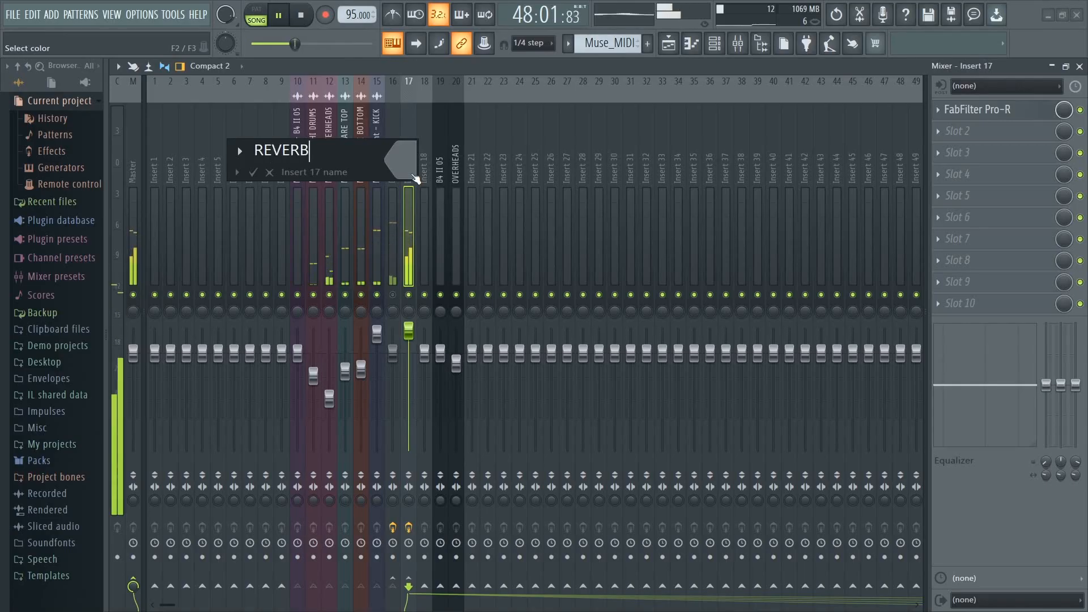
{"action": "type", "text": "DUR"}
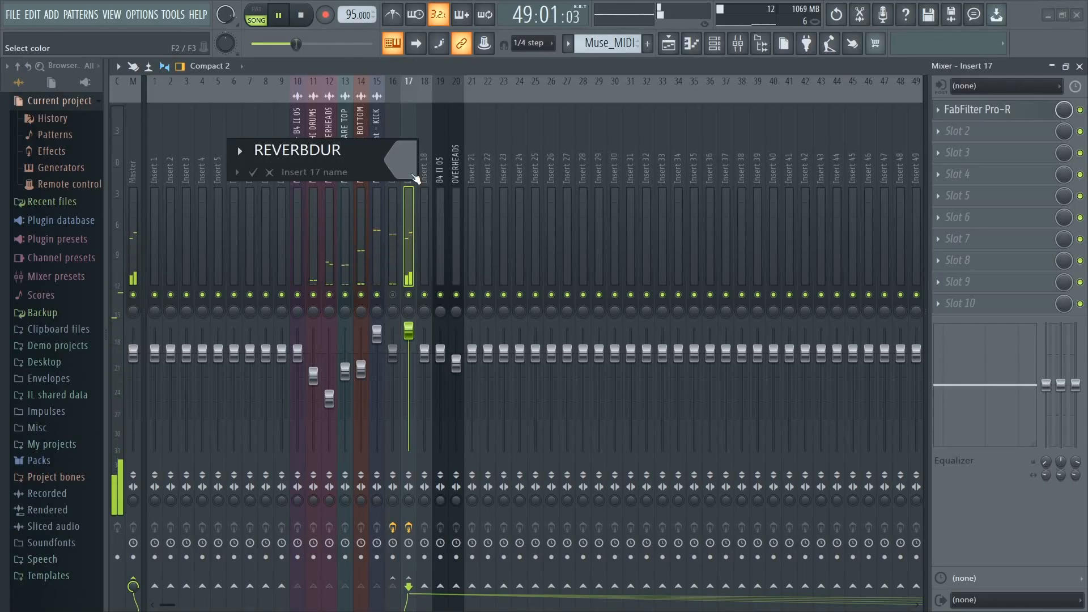
{"action": "key", "text": "BackSpace"}
{"action": "key", "text": "BackSpace"}
{"action": "type", "text": "R"}
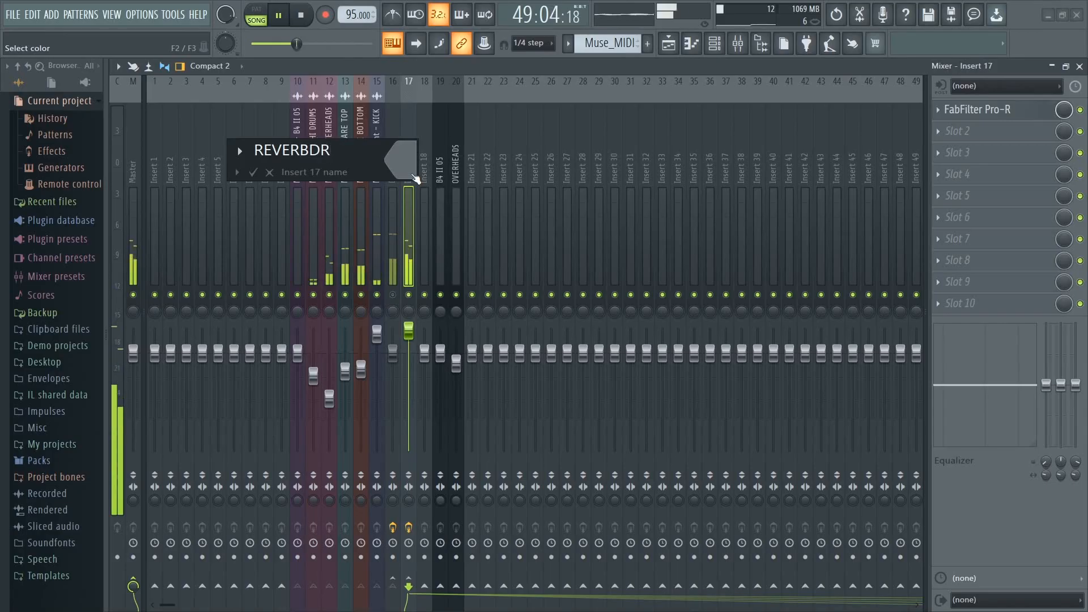
{"action": "type", "text": "YT"}
{"action": "key", "text": "Escape"}
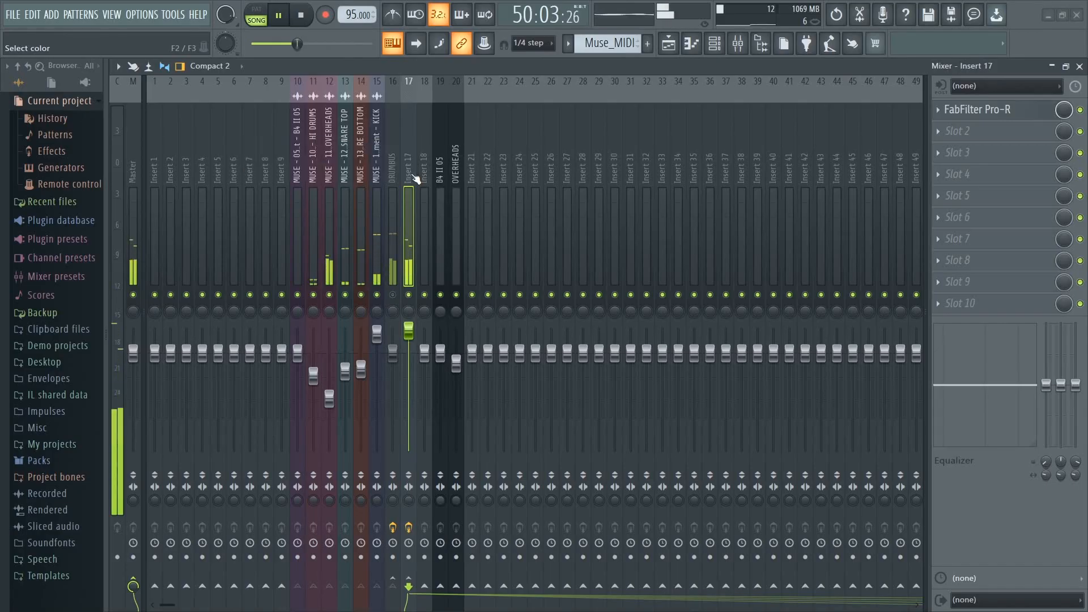
{"action": "key", "text": "space"}
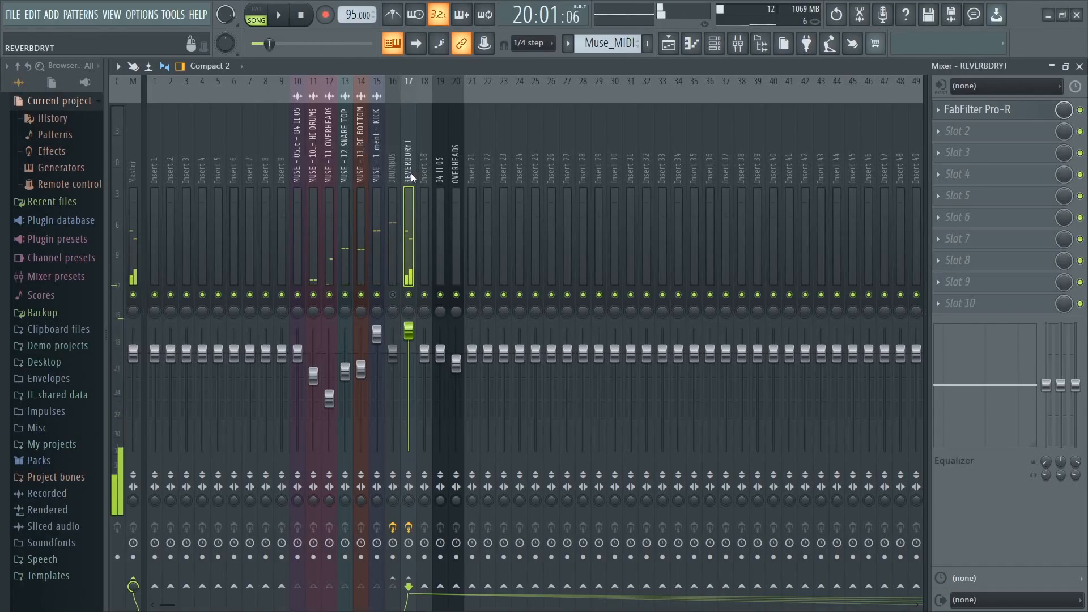
- Arm REVERBDRYT for disk recording, check the mixer's render-to-wave settings, and close them without rendering
{"action": "left_click", "coordinate": [409, 557]}
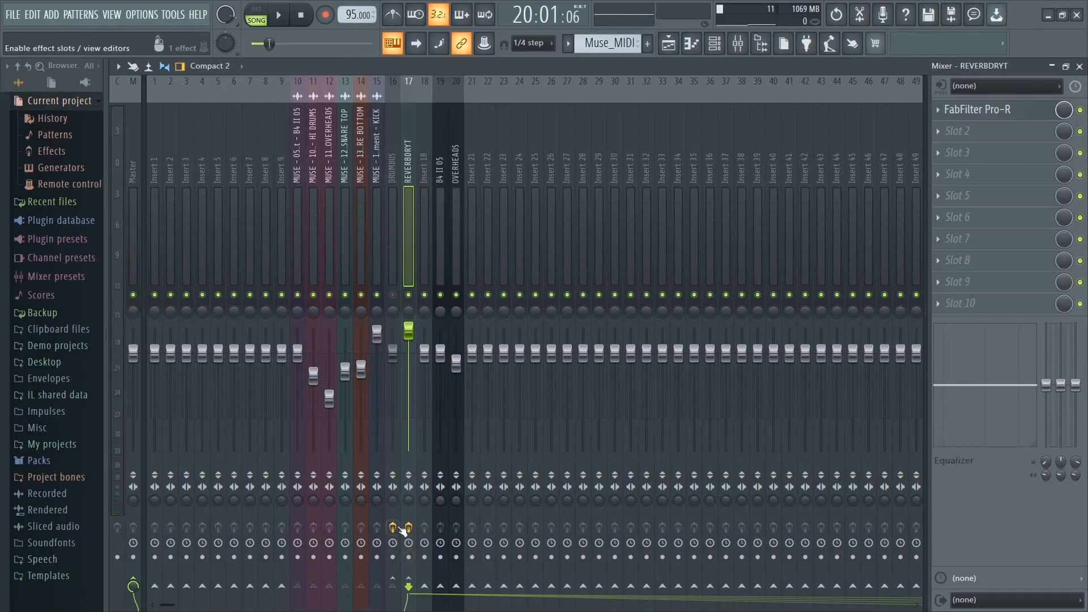
{"action": "left_click", "coordinate": [408, 557]}
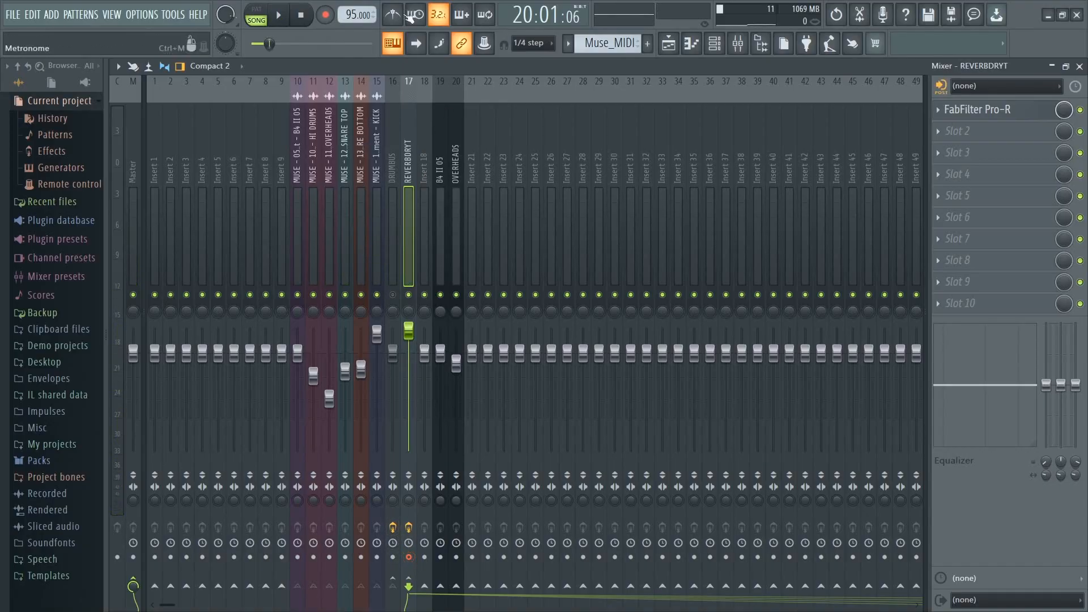
{"action": "left_click", "coordinate": [118, 67]}
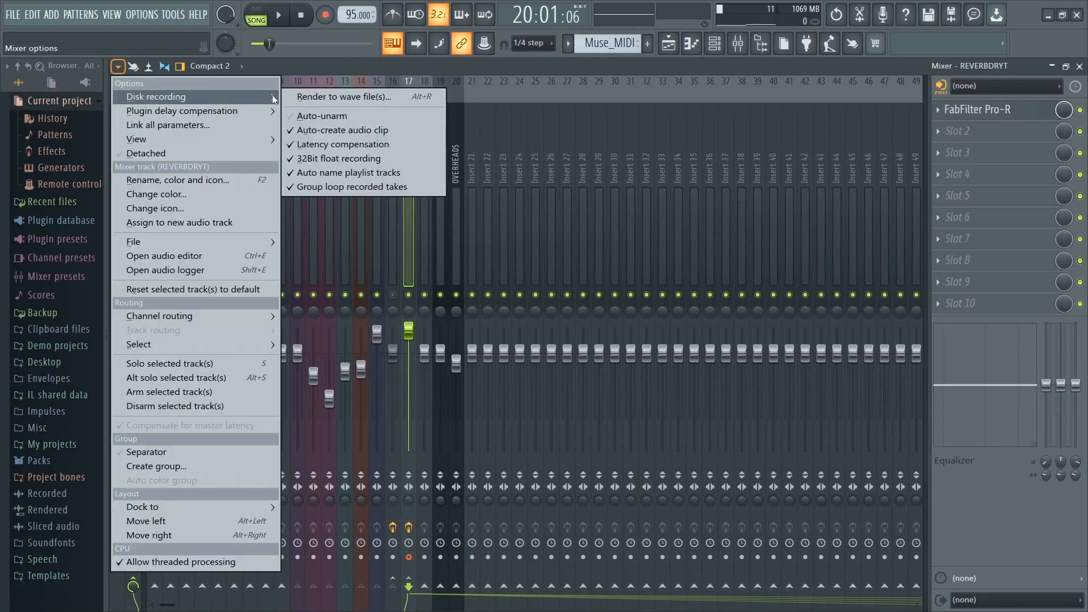
{"action": "left_click", "coordinate": [296, 97]}
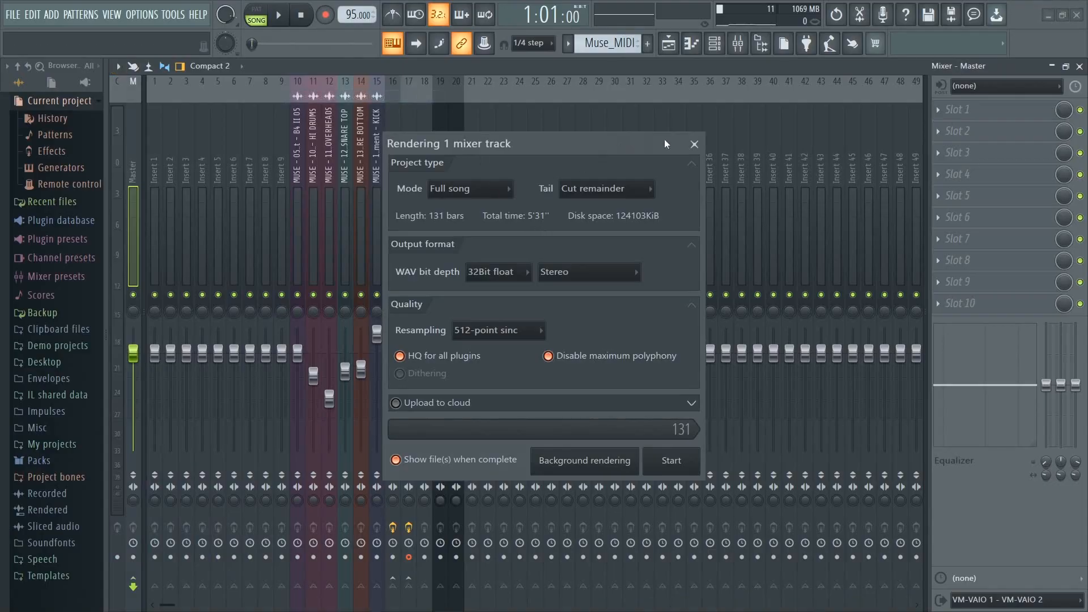
{"action": "left_click", "coordinate": [695, 143]}
- Set a time selection over bars 5 to 13 in the playlist and briefly preview its playback
{"action": "key", "text": "F5"}
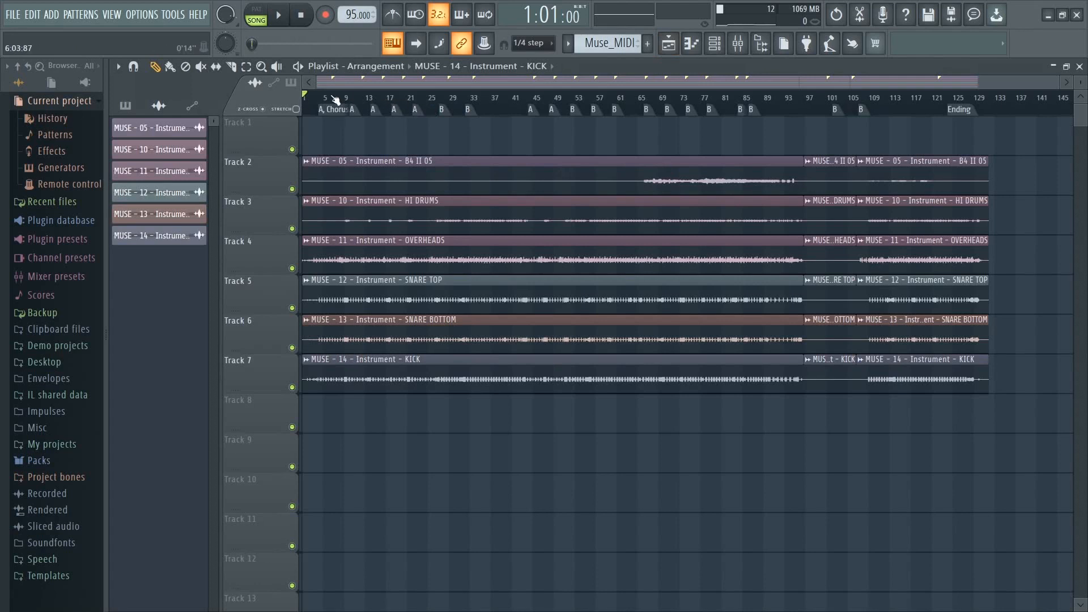
{"action": "left_click_drag", "start_coordinate": [323, 98], "coordinate": [369, 98]}
{"action": "key", "text": "space"}
{"action": "key", "text": "space"}
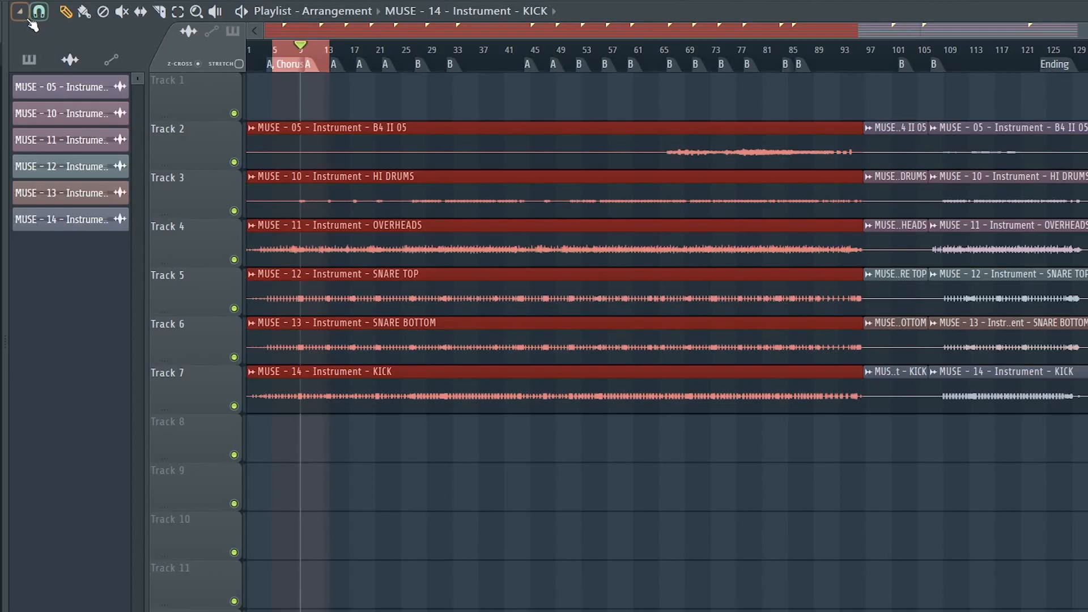
{"action": "left_click", "coordinate": [20, 12]}
{"action": "mouse_move", "coordinate": [58, 34]}
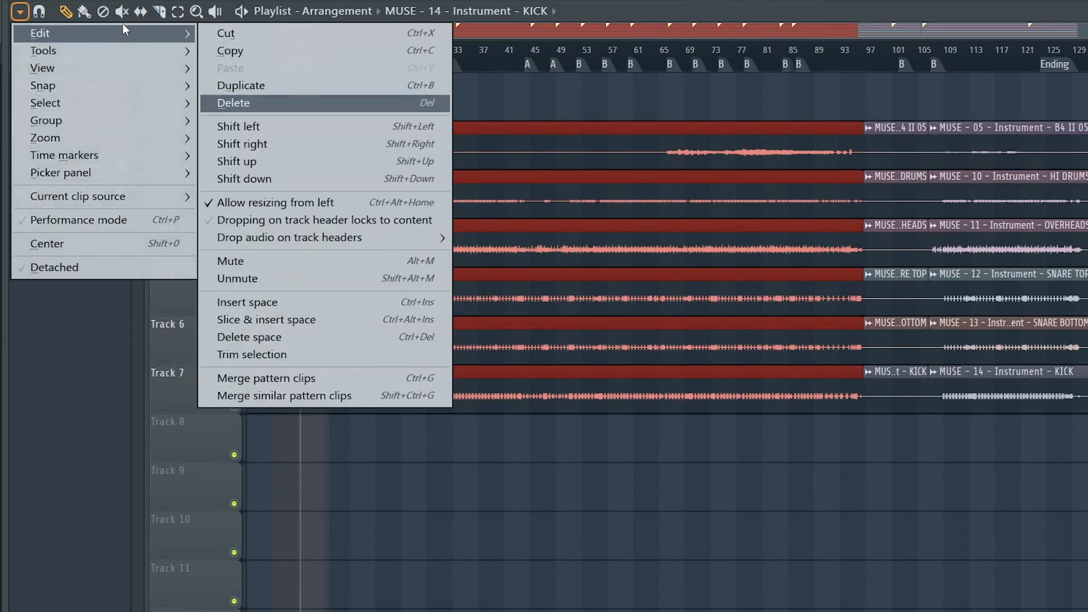
{"action": "left_click", "coordinate": [608, 13]}
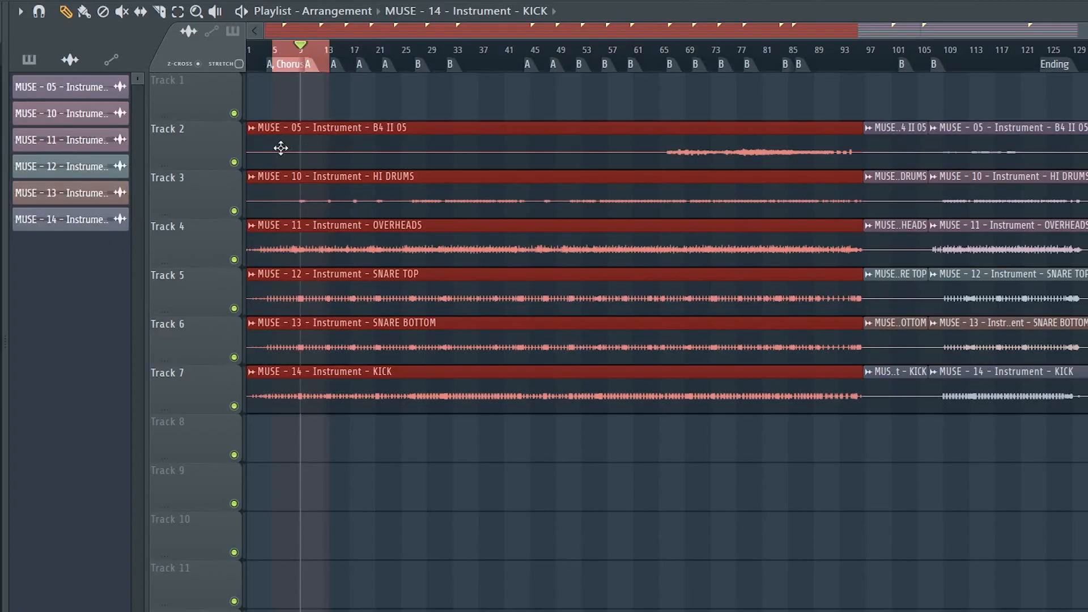
- Render the armed REVERBDRYT mixer track to a WAV file over the song selection, choosing the WAV bit depth
{"action": "key", "text": "F9"}
{"action": "left_click", "coordinate": [375, 78]}
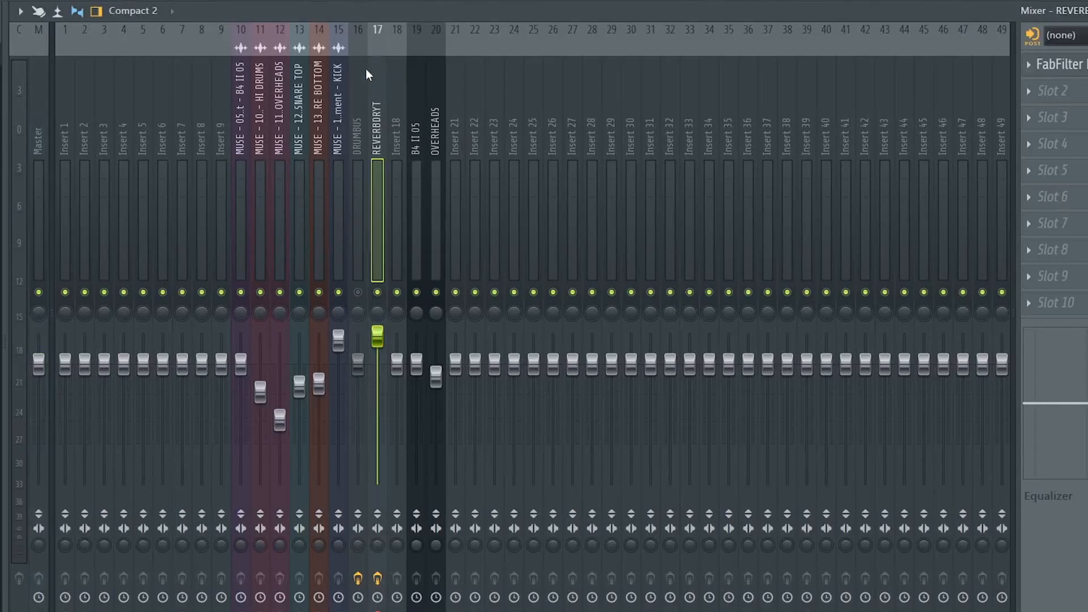
{"action": "left_click", "coordinate": [20, 11]}
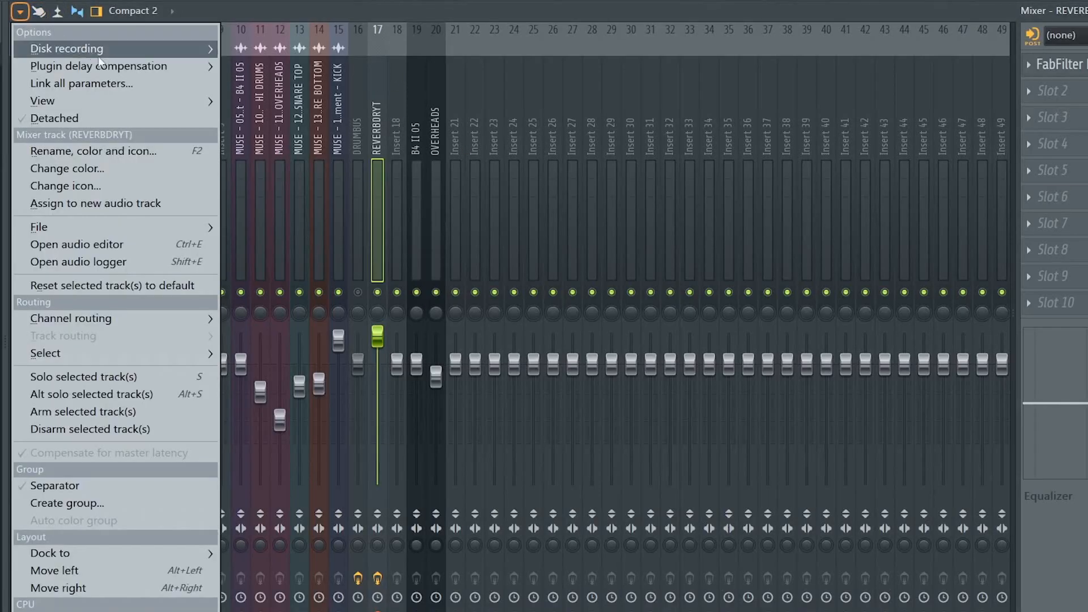
{"action": "mouse_move", "coordinate": [203, 50]}
{"action": "left_click", "coordinate": [270, 46]}
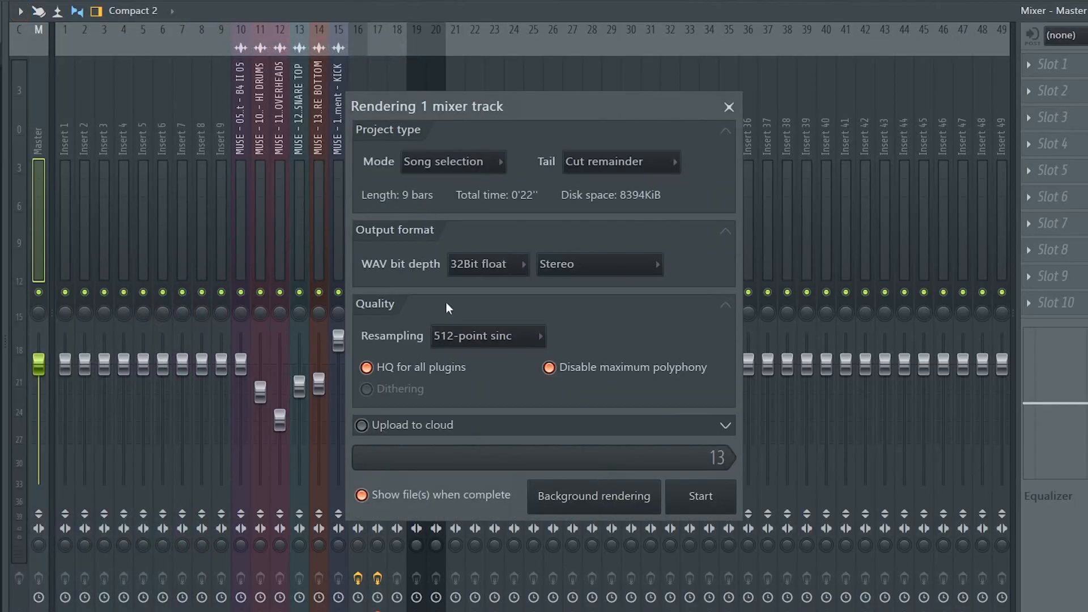
{"action": "left_click", "coordinate": [489, 264]}
{"action": "left_click", "coordinate": [493, 296]}
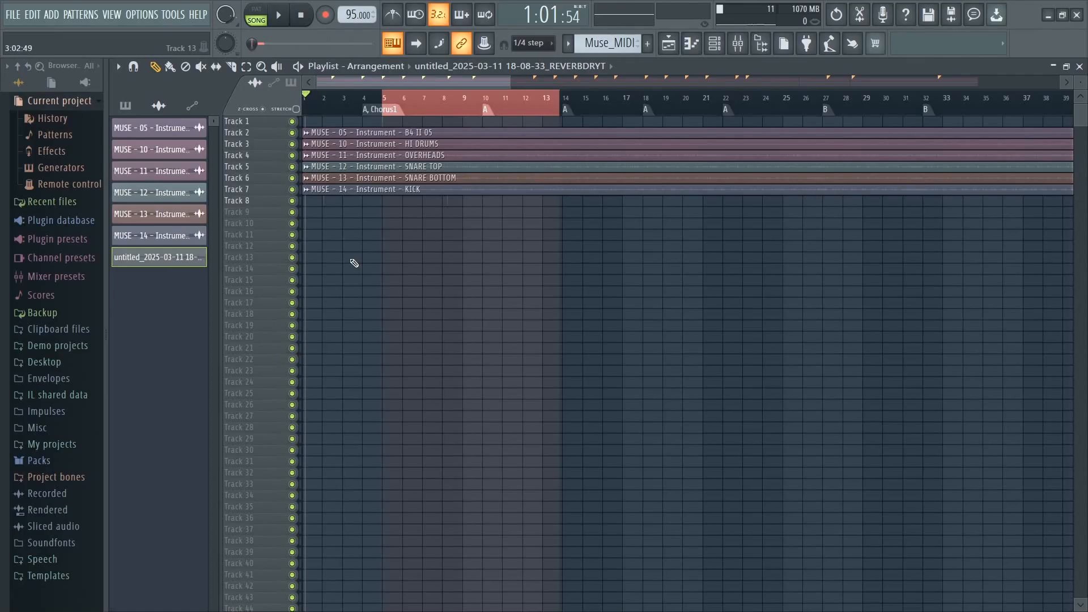
- Play the selected bars in the mixer, inspect the SNARE TOP and KICK tracks, and stop playback
{"action": "key", "text": "F9"}
{"action": "left_click", "coordinate": [345, 238]}
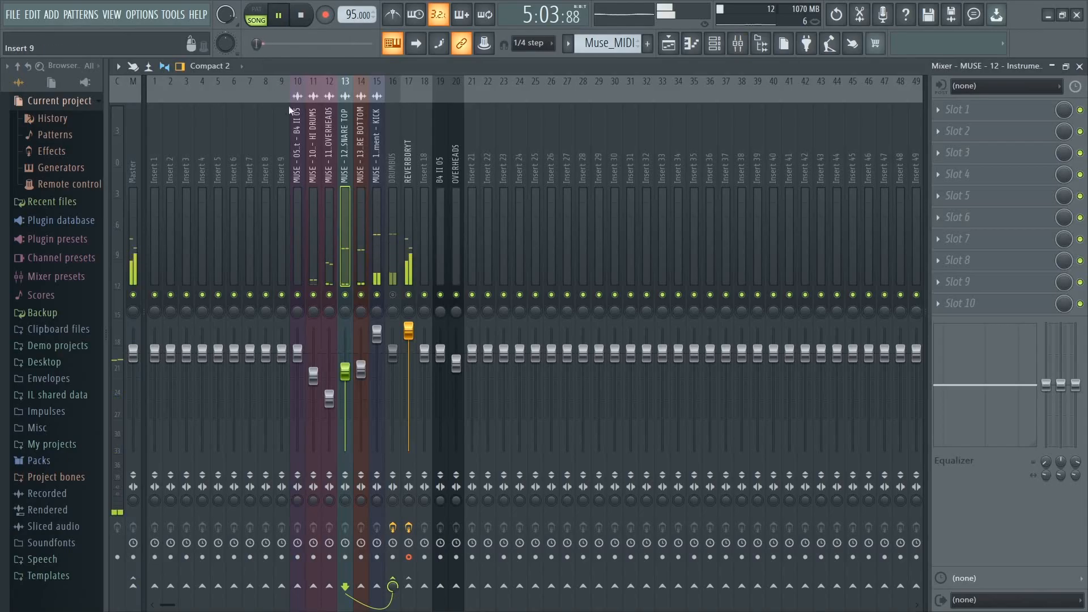
{"action": "left_click", "coordinate": [375, 227]}
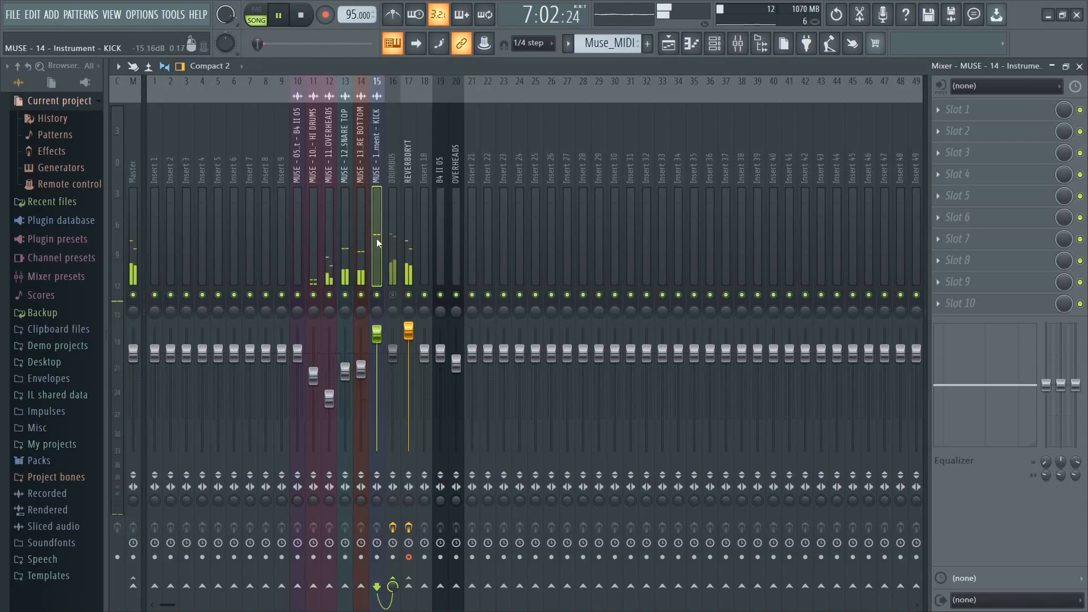
{"action": "key", "text": "space"}
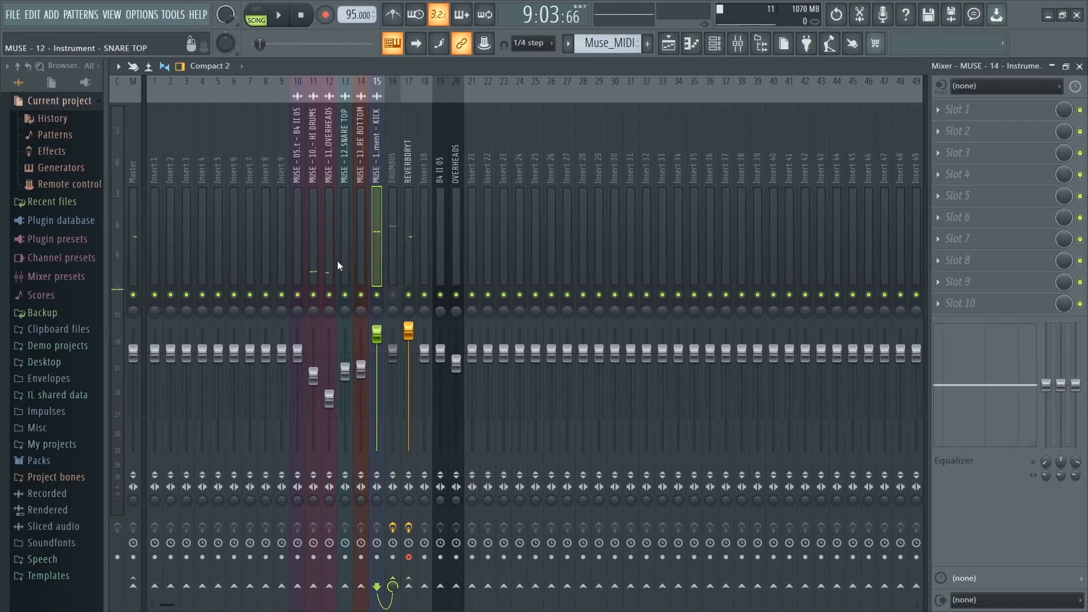
- Check the render-to-wave channel options for the armed HI DRUMS and OVERHEADS tracks, and close the settings without rendering
{"action": "key", "text": "ctrl+s"}
{"action": "left_click", "coordinate": [120, 65]}
{"action": "left_click", "coordinate": [120, 66]}
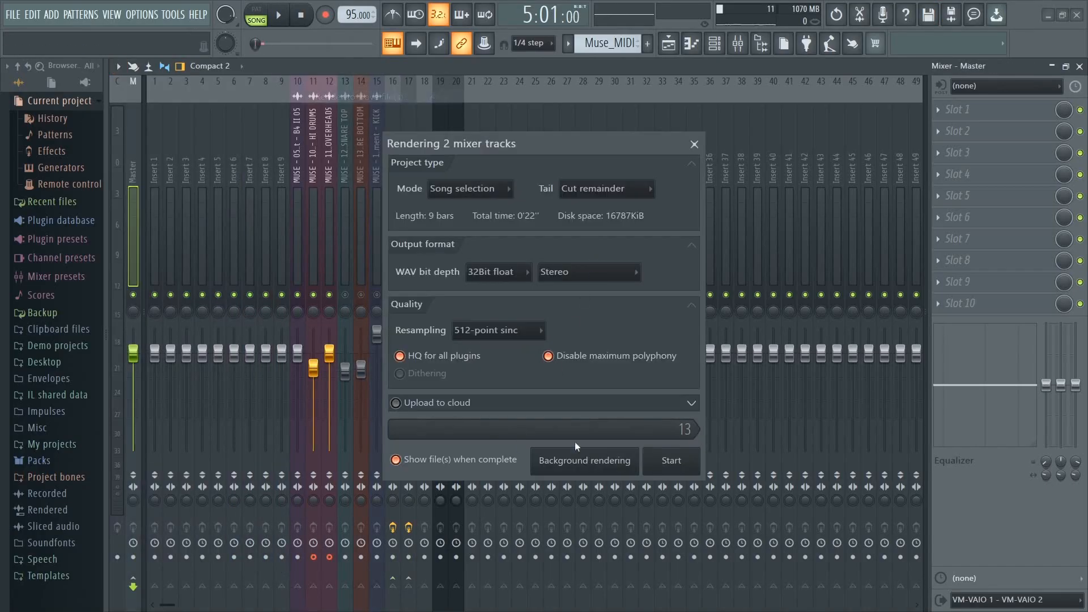
{"action": "left_click", "coordinate": [578, 271]}
{"action": "left_click", "coordinate": [572, 266]}
{"action": "left_click", "coordinate": [694, 144]}
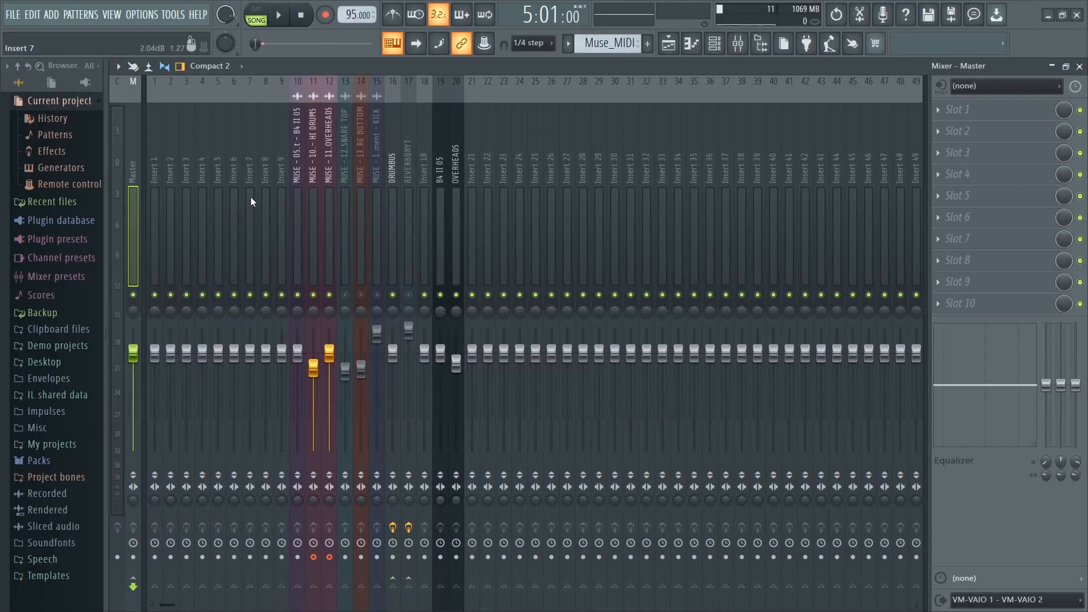
- Disarm HI DRUMS and OVERHEADS, and arm SNARE TOP, SNARE BOTTOM and KICK for disk recording
{"action": "left_click", "coordinate": [298, 176]}
{"action": "left_click", "coordinate": [362, 171]}
{"action": "left_click", "coordinate": [375, 171]}
{"action": "left_click", "coordinate": [347, 171], "text": "ctrl+shift"}
{"action": "left_click", "coordinate": [360, 173], "text": "ctrl+shift"}
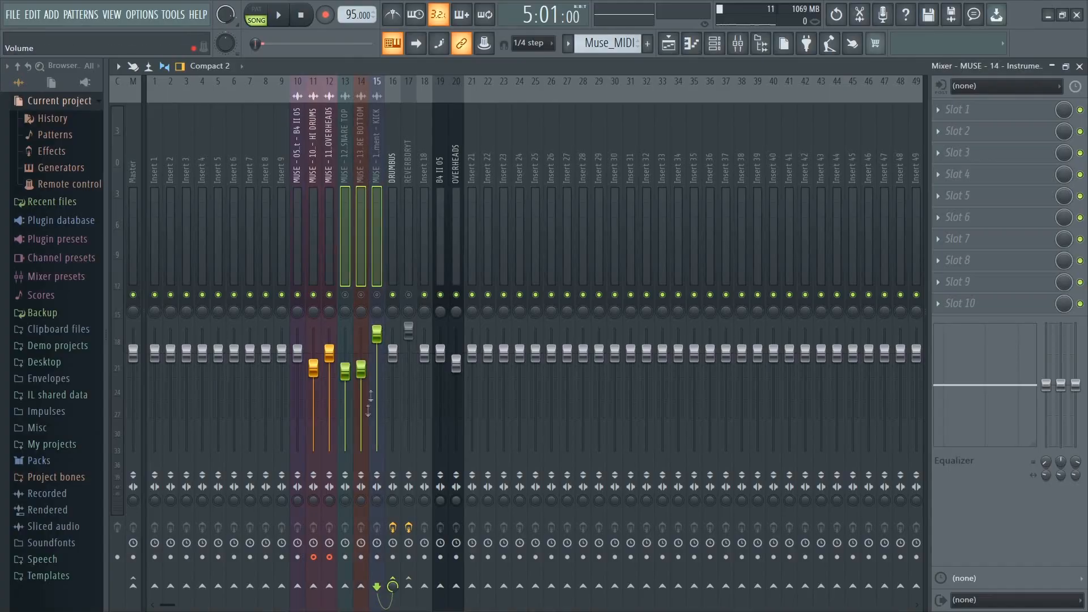
{"action": "left_click", "coordinate": [329, 557]}
{"action": "left_click", "coordinate": [313, 557]}
{"action": "left_click", "coordinate": [345, 557]}
{"action": "left_click", "coordinate": [361, 557]}
{"action": "left_click", "coordinate": [377, 557]}
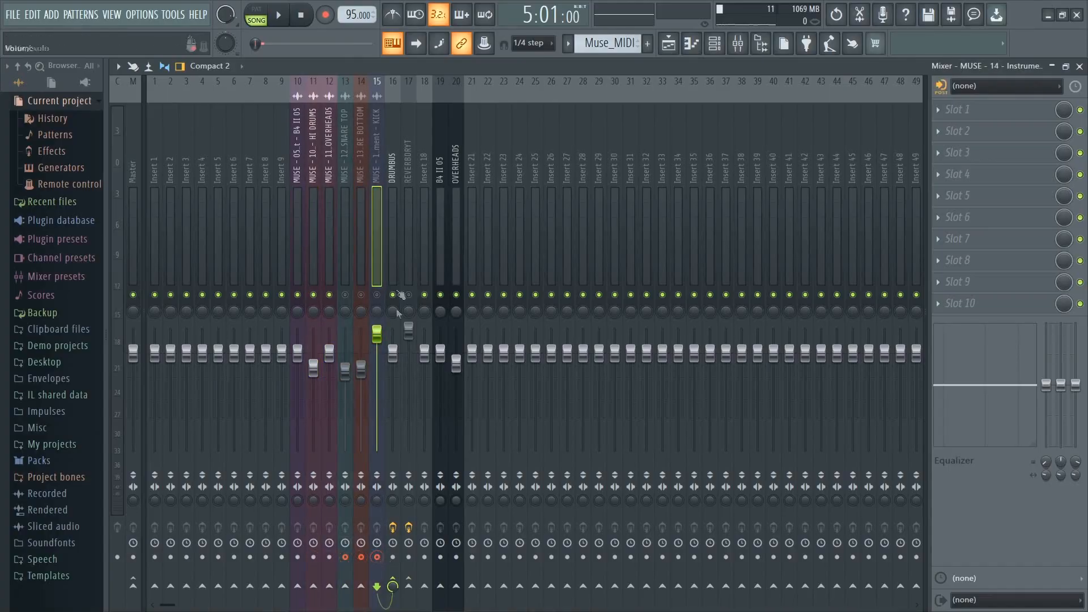
- Examine the Stereo and Mono render choices for the three armed drum tracks, and close the render settings
{"action": "left_click", "coordinate": [119, 68]}
{"action": "mouse_move", "coordinate": [329, 94]}
{"action": "left_click", "coordinate": [499, 94]}
{"action": "left_click", "coordinate": [580, 271]}
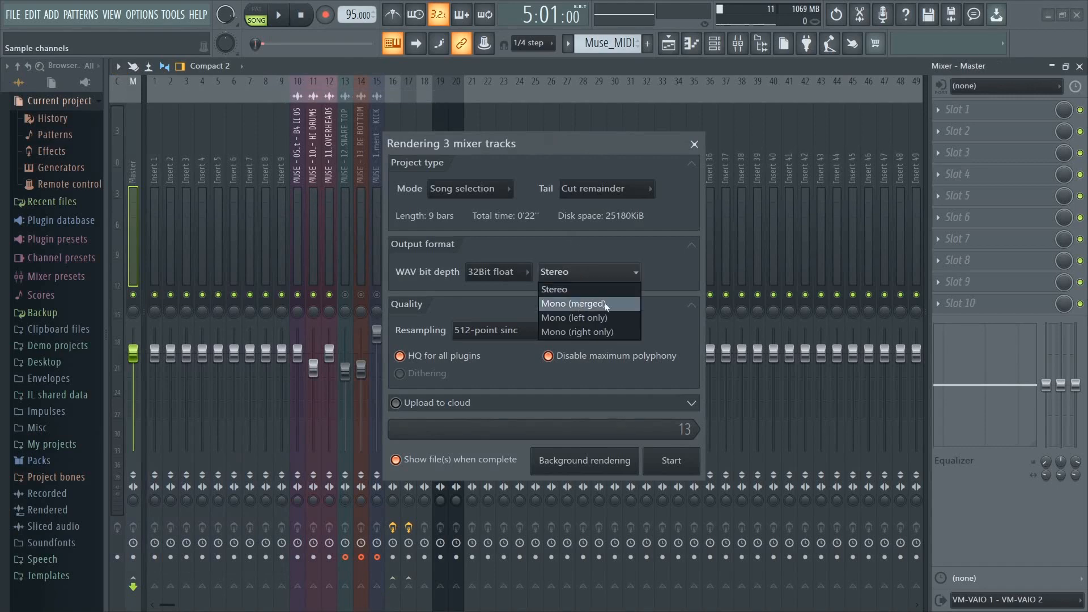
{"action": "left_click", "coordinate": [648, 248]}
{"action": "left_click", "coordinate": [695, 144]}
{"action": "left_click", "coordinate": [979, 107]}
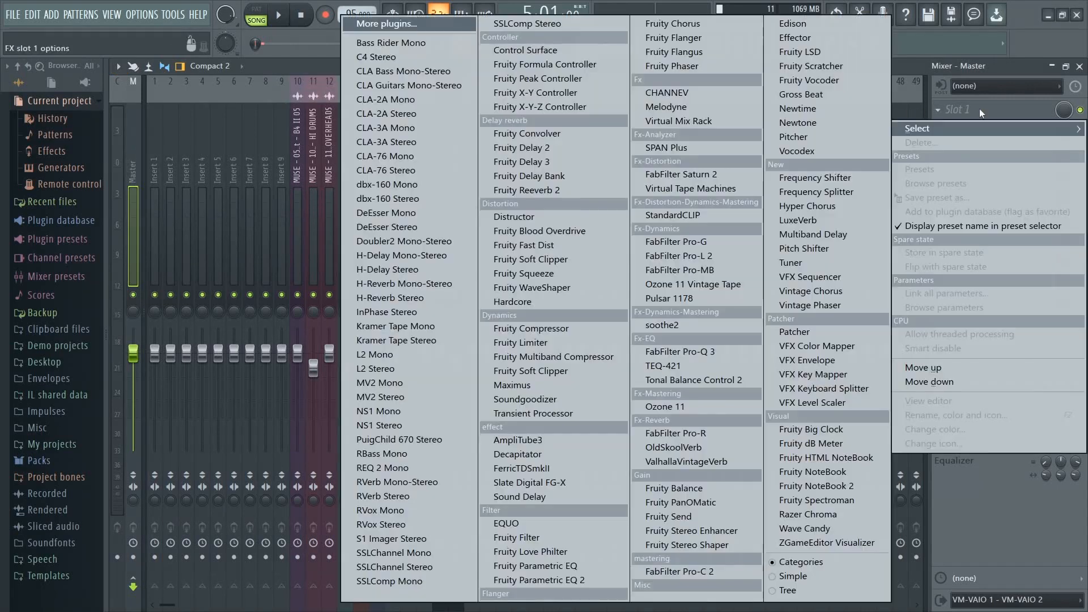
{"action": "key", "text": "Escape"}
{"action": "left_click", "coordinate": [985, 114]}
{"action": "key", "text": "Escape"}
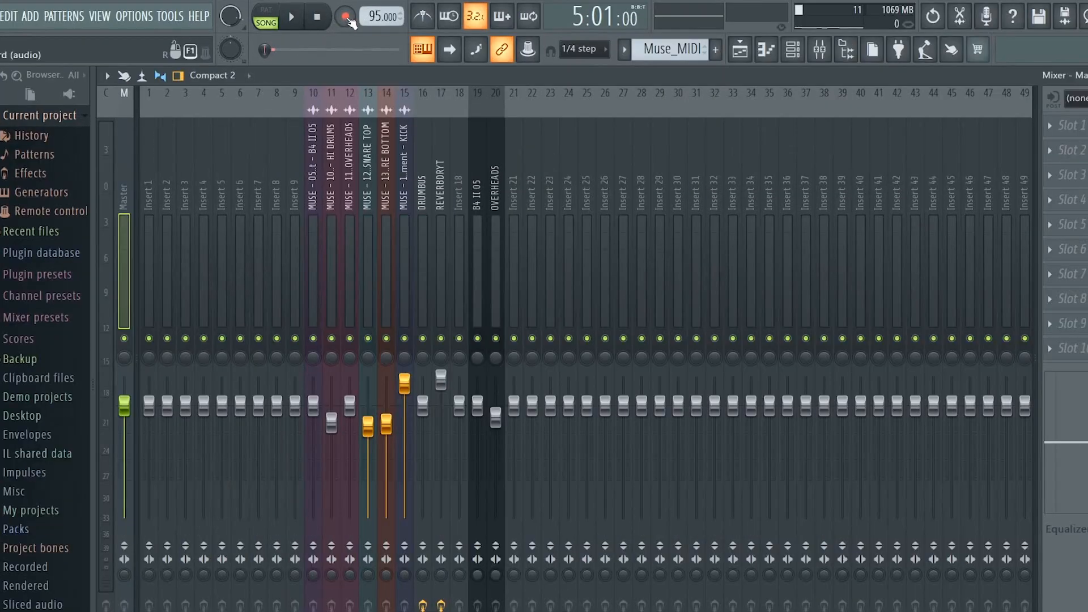
- Record notes and automation during playback while moving the SNARE TOP and REVERBDRYT volume faders, and stop playback
{"action": "left_click", "coordinate": [346, 17]}
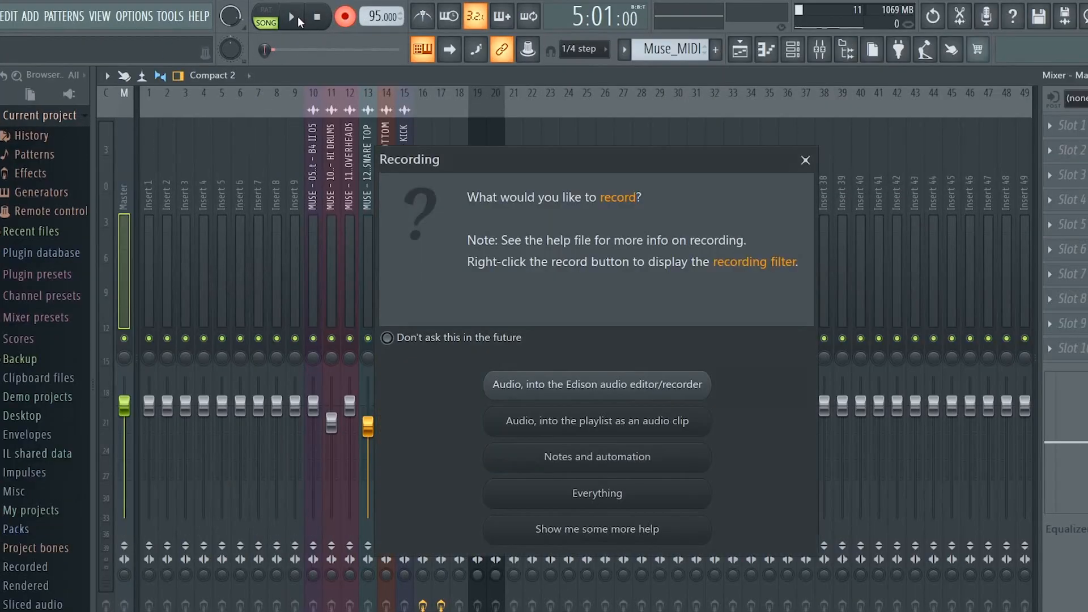
{"action": "left_click", "coordinate": [609, 468]}
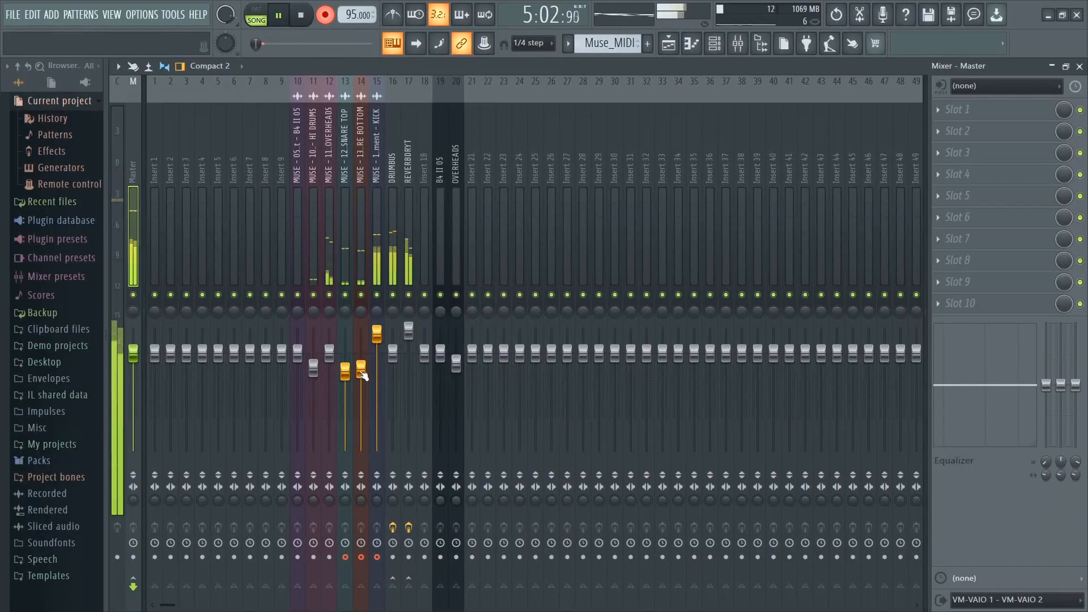
{"action": "left_click", "coordinate": [361, 374]}
{"action": "mouse_move", "coordinate": [345, 373]}
{"action": "left_mouse_down"}
{"action": "mouse_move", "coordinate": [345, 327]}
{"action": "mouse_move", "coordinate": [345, 351]}
{"action": "left_mouse_up"}
{"action": "mouse_move", "coordinate": [409, 332]}
{"action": "left_mouse_down"}
{"action": "mouse_move", "coordinate": [408, 372]}
{"action": "mouse_move", "coordinate": [408, 352]}
{"action": "left_mouse_up"}
{"action": "left_click", "coordinate": [278, 15]}
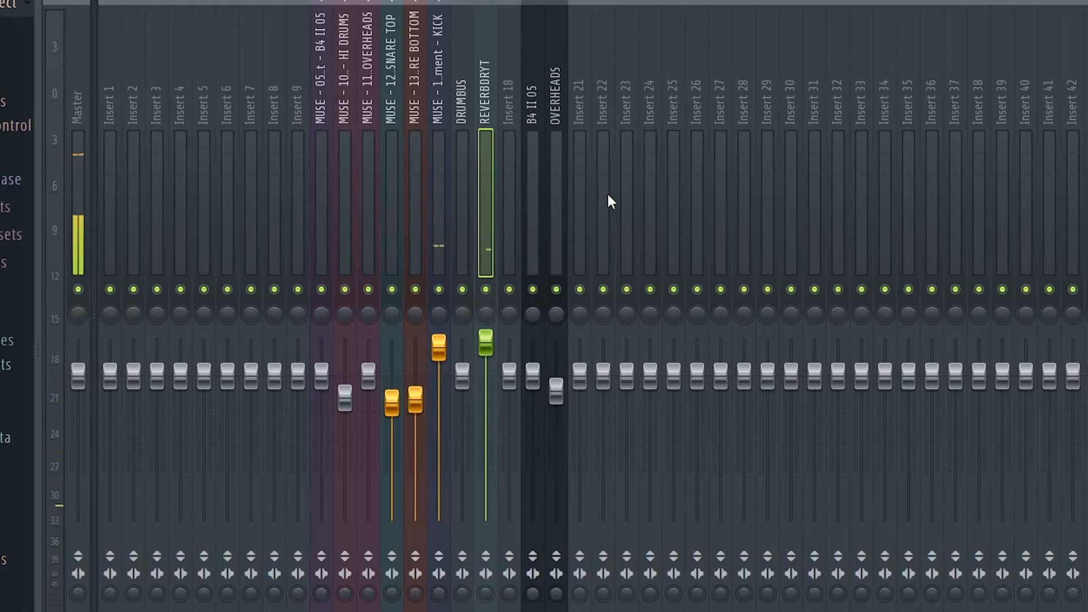
- Examine the recorded fader automation in the Muse_MIDI clip on playlist Track 9 and the tracks above it
{"action": "left_click", "coordinate": [491, 231]}
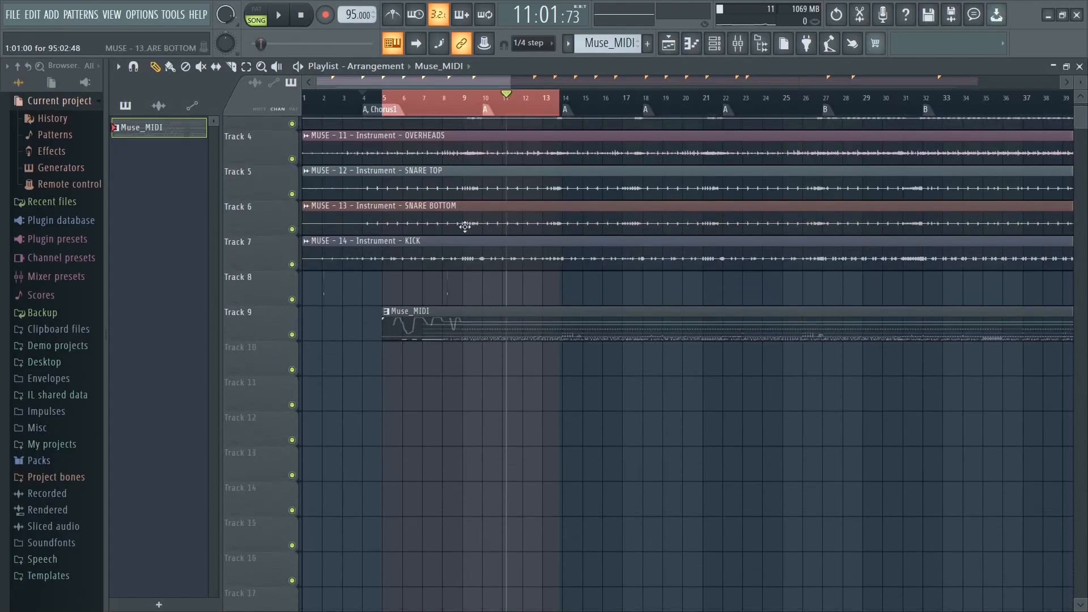
{"action": "scroll", "coordinate": [464, 226], "scroll_direction": "up", "scroll_amount": 3}
{"action": "scroll", "coordinate": [461, 229], "scroll_direction": "up", "scroll_amount": 5}
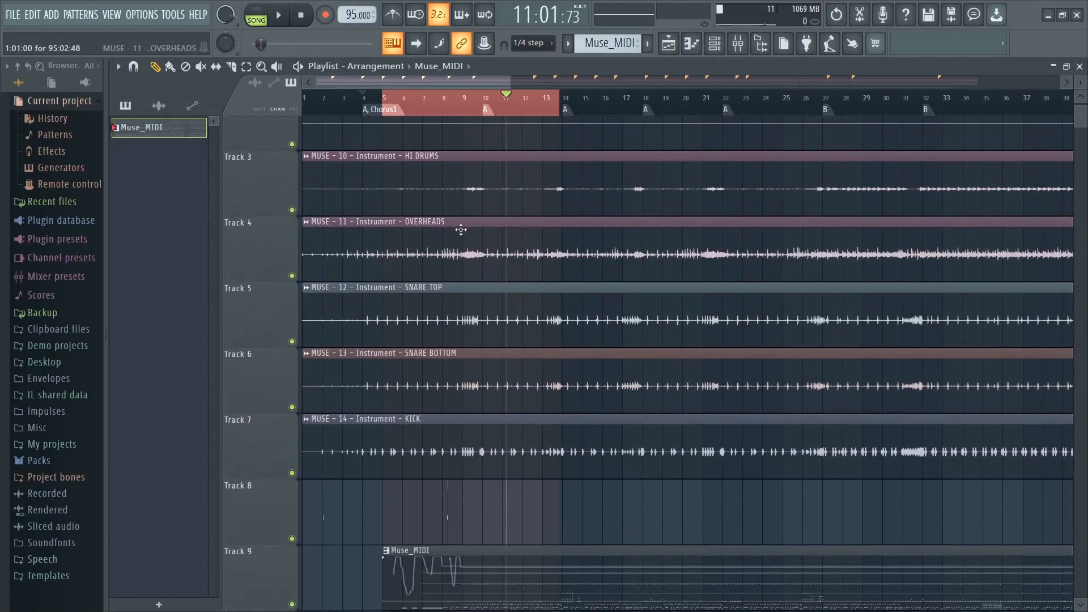
{"action": "scroll", "coordinate": [461, 229], "scroll_direction": "up", "scroll_amount": 2}
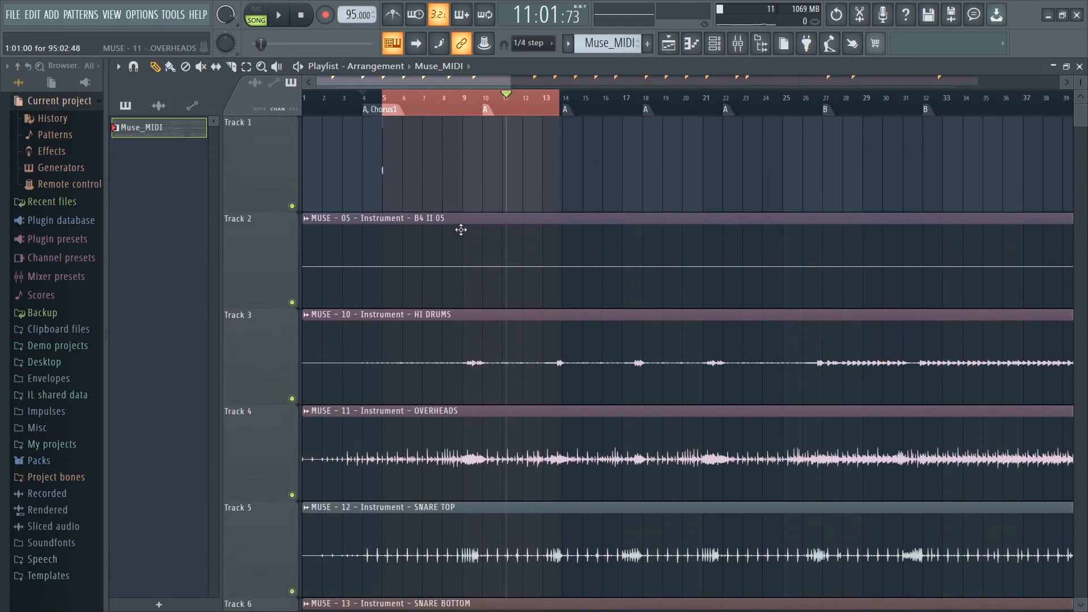
- Set the declicking mode of the OVERHEADS audio clip on Track 4 to Crossfade (bleeding)
{"action": "scroll", "coordinate": [461, 229], "scroll_direction": "down", "scroll_amount": 4}
{"action": "scroll", "coordinate": [461, 229], "scroll_direction": "up", "scroll_amount": 4}
{"action": "scroll", "coordinate": [459, 279], "scroll_direction": "up", "scroll_amount": 3}
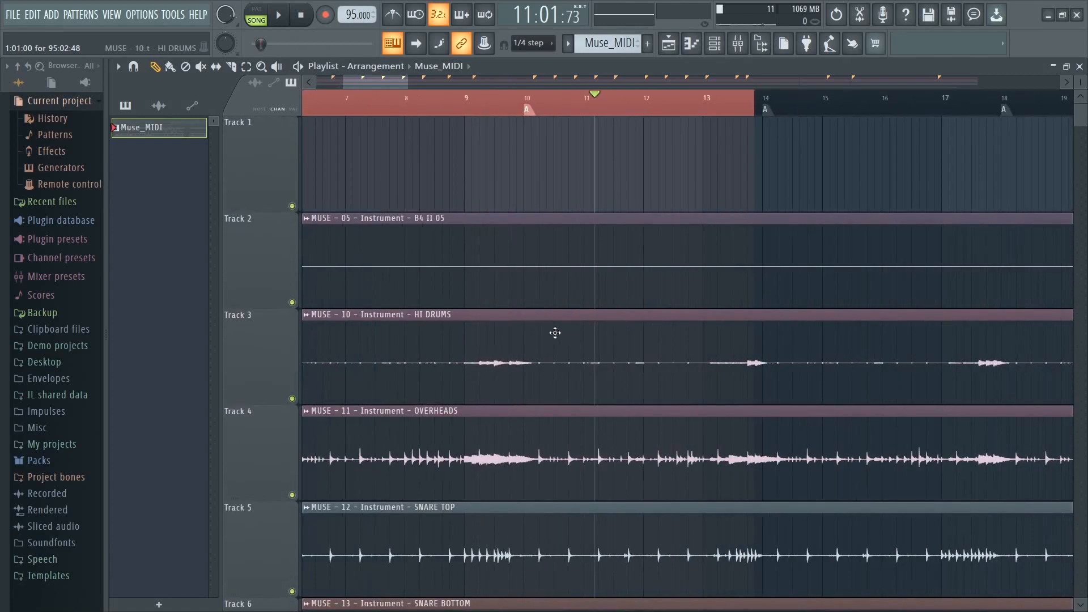
{"action": "scroll", "coordinate": [555, 333], "scroll_direction": "up", "scroll_amount": 3}
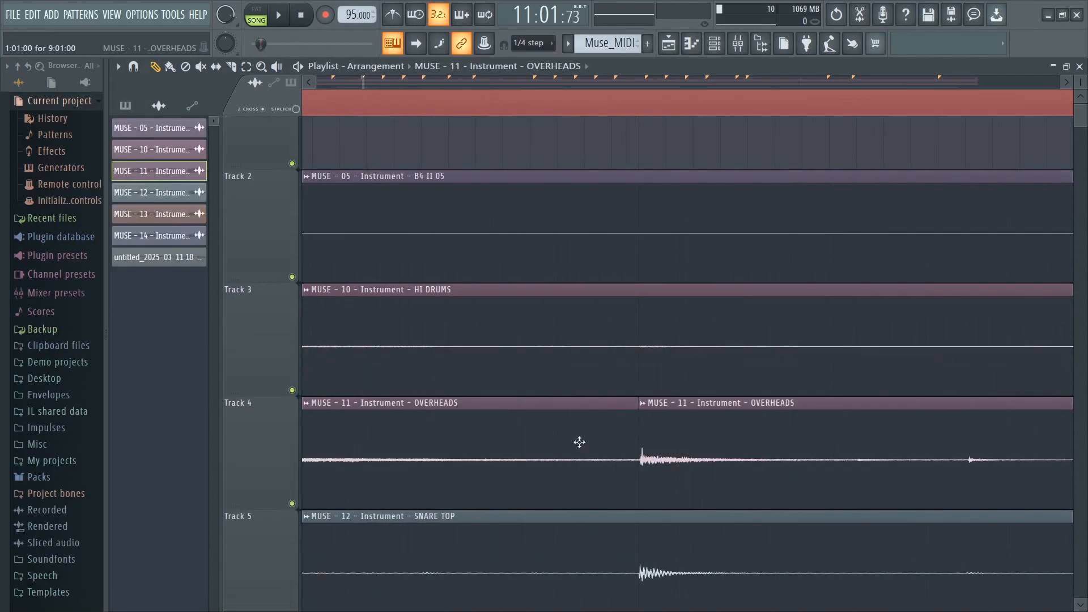
{"action": "double_click", "coordinate": [579, 442]}
{"action": "left_click", "coordinate": [254, 275]}
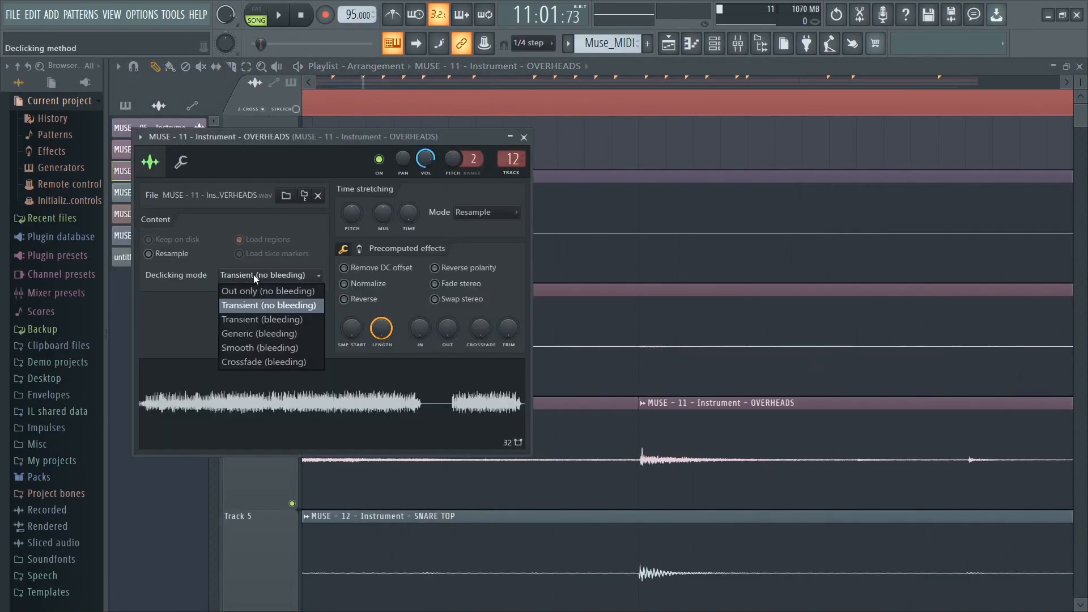
{"action": "left_click", "coordinate": [272, 364]}
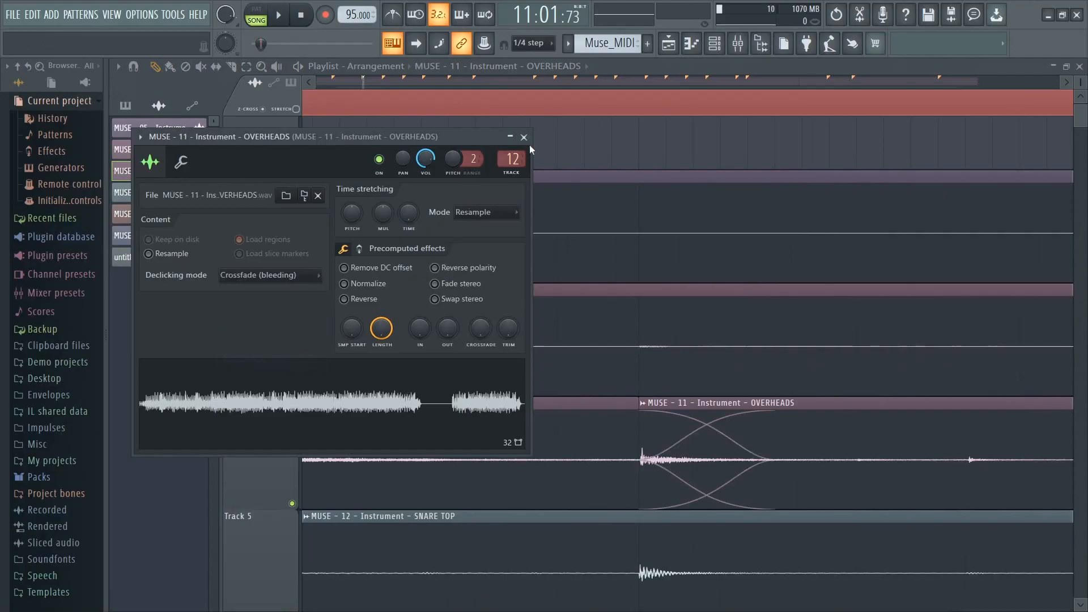
{"action": "left_click", "coordinate": [523, 137]}
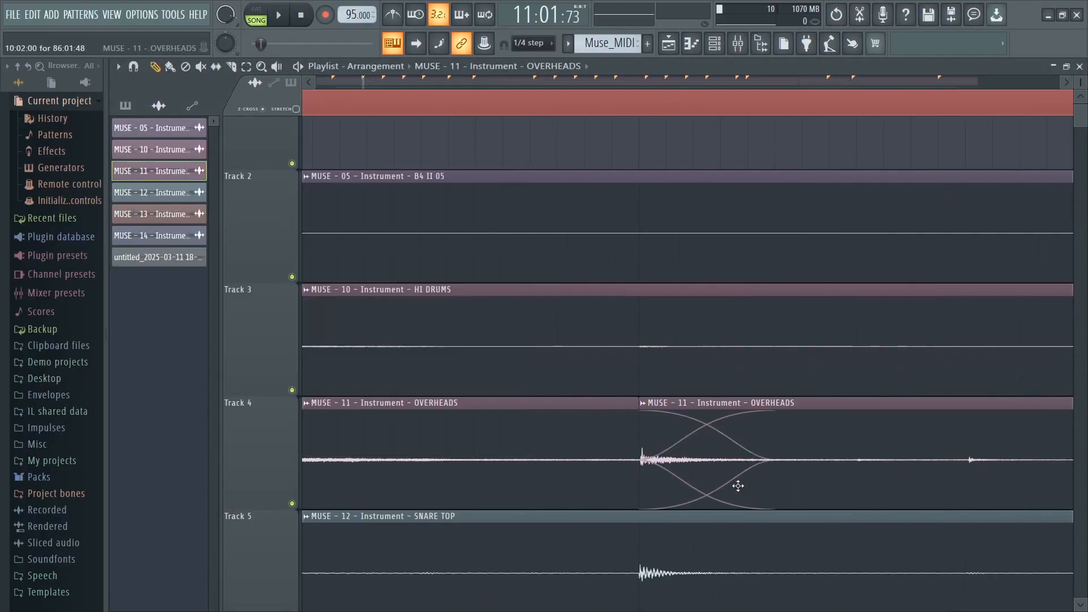
- Shift the start of the second OVERHEADS clip on Track 4 earlier, and set its declicking mode to Out only (no bleeding)
{"action": "left_click_drag", "start_coordinate": [686, 460], "coordinate": [576, 453]}
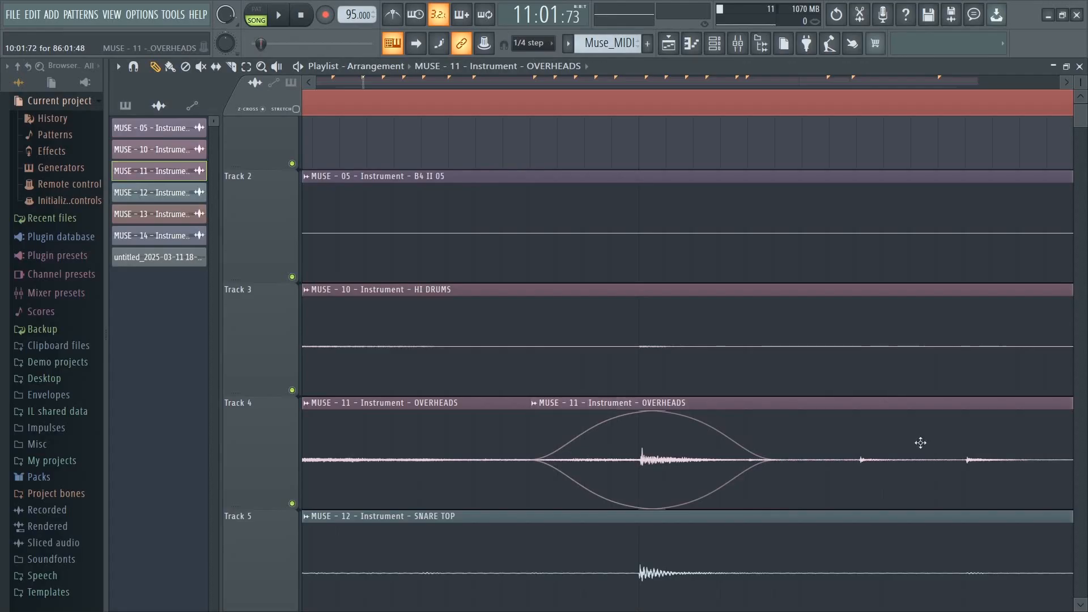
{"action": "double_click", "coordinate": [890, 474]}
{"action": "left_click", "coordinate": [260, 276]}
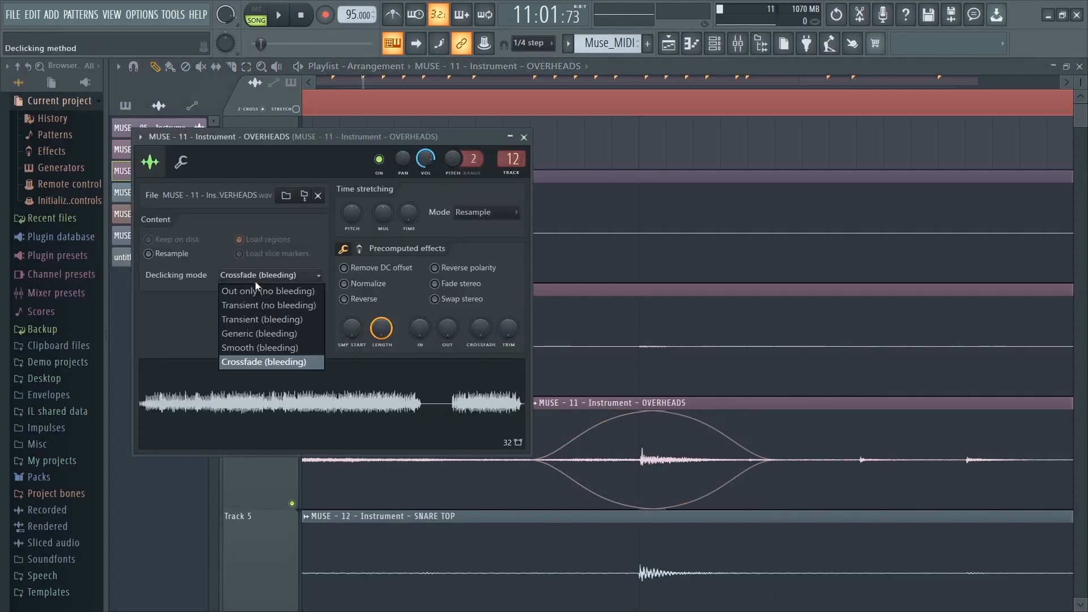
{"action": "left_click", "coordinate": [260, 287]}
{"action": "left_click", "coordinate": [524, 138]}
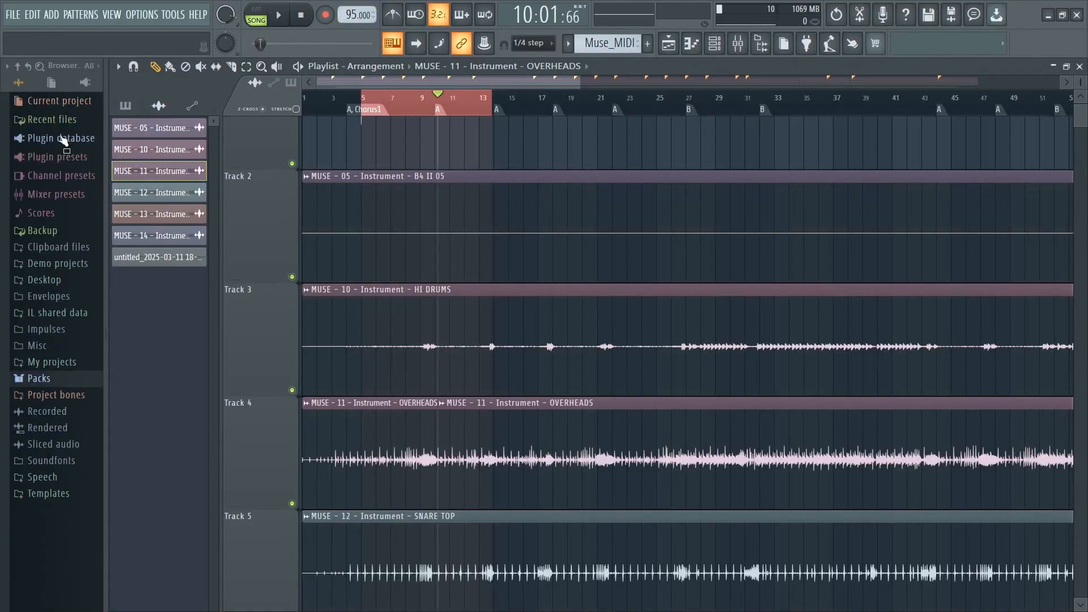
- Browse the Legacy drum packs and audition several FPC cymbal samples
{"action": "left_click", "coordinate": [61, 379]}
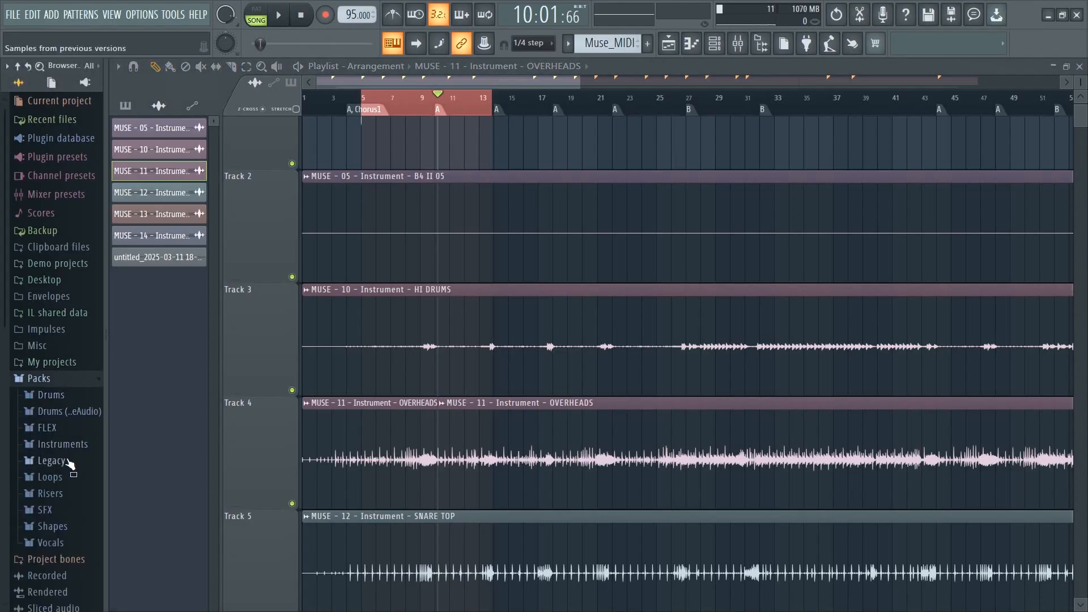
{"action": "scroll", "coordinate": [62, 447], "scroll_direction": "down", "scroll_amount": 3}
{"action": "scroll", "coordinate": [60, 340], "scroll_direction": "up", "scroll_amount": 3}
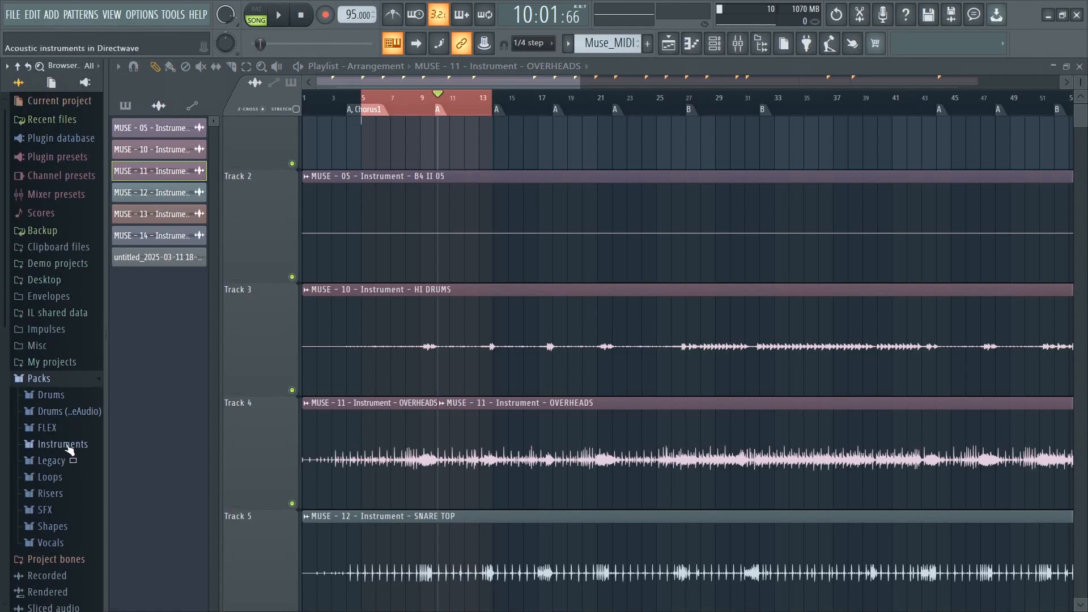
{"action": "left_click", "coordinate": [67, 460]}
{"action": "left_click", "coordinate": [77, 504]}
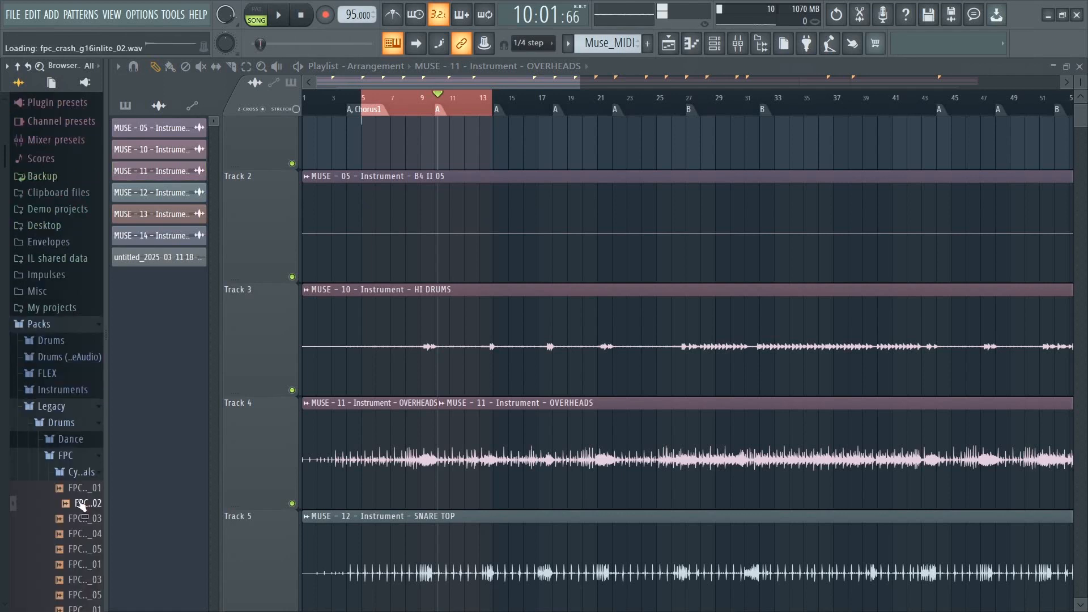
{"action": "left_click", "coordinate": [77, 519]}
{"action": "left_click", "coordinate": [78, 549]}
{"action": "left_click", "coordinate": [78, 579]}
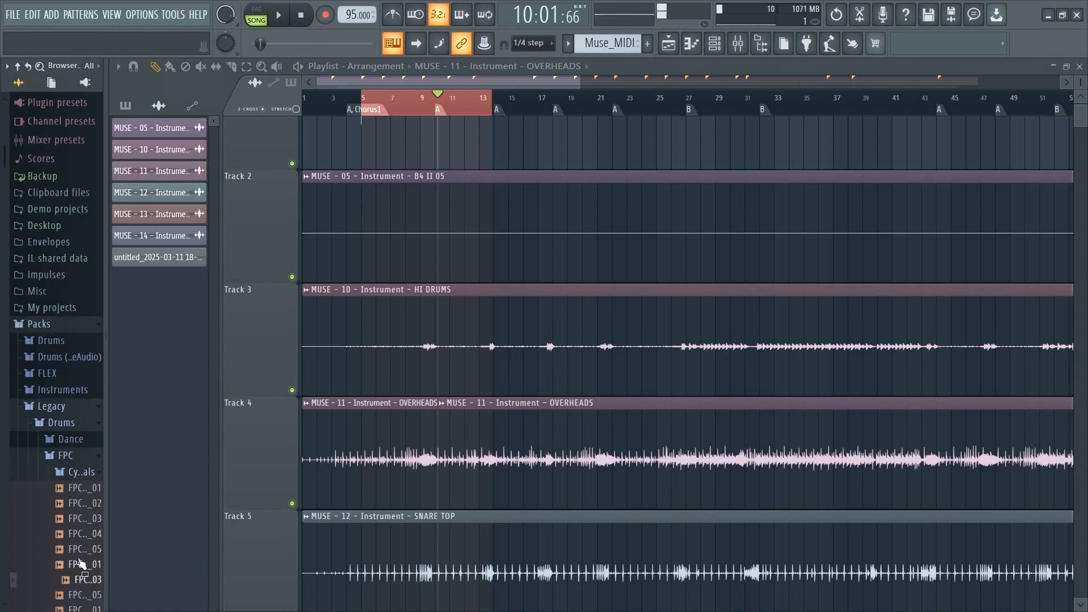
- Audition the clap and other drum samples of kit 07 in the Legacy pack's Kits folder
{"action": "scroll", "coordinate": [79, 510], "scroll_direction": "down", "scroll_amount": 8}
{"action": "left_click", "coordinate": [79, 442]}
{"action": "left_click", "coordinate": [75, 399]}
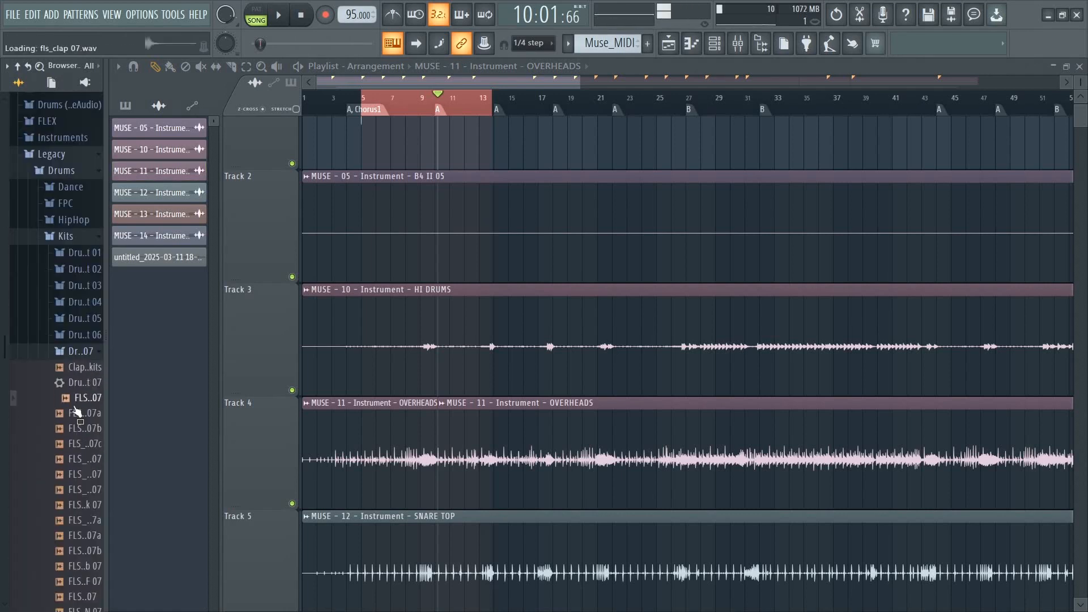
{"action": "left_click", "coordinate": [75, 428]}
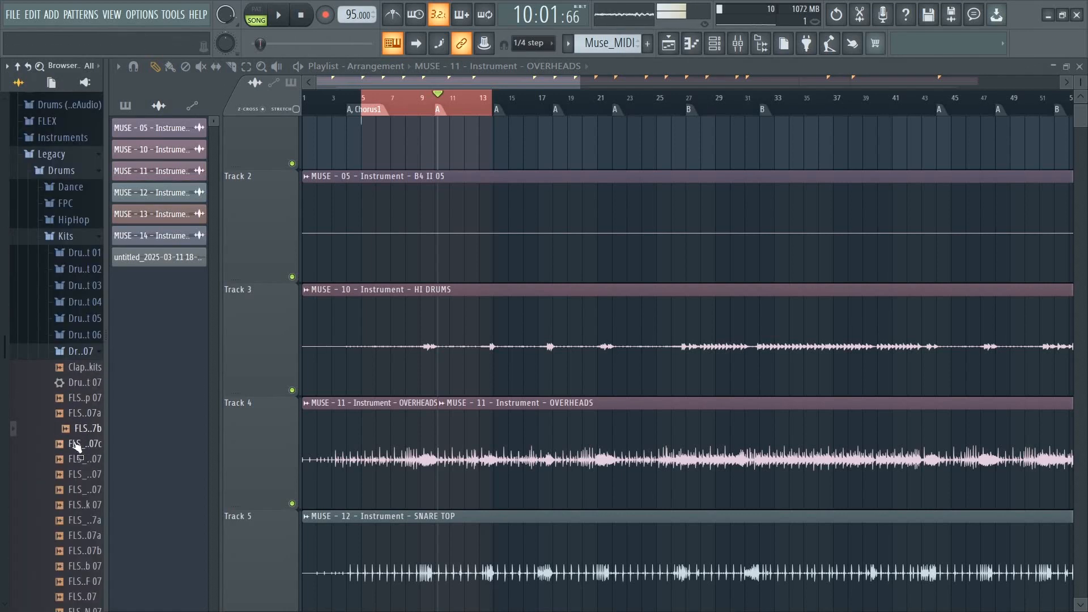
{"action": "left_click", "coordinate": [76, 460]}
{"action": "left_click", "coordinate": [77, 490]}
{"action": "left_click", "coordinate": [78, 521]}
{"action": "left_click", "coordinate": [79, 536]}
{"action": "left_click", "coordinate": [74, 579]}
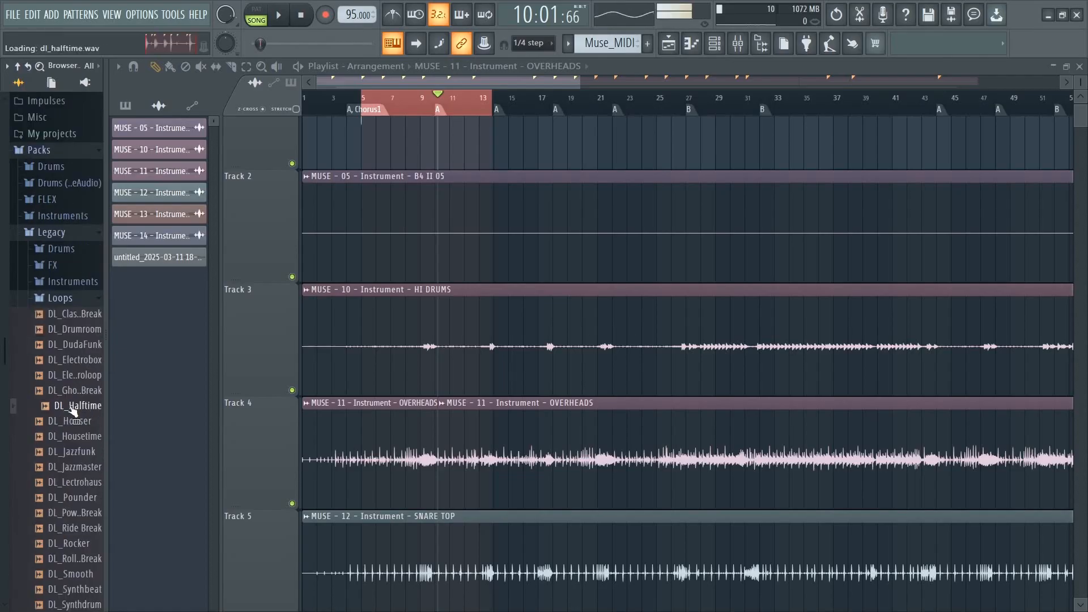
- Audition the DL_Jazzmaster and DL_Smooth drum loops in the Legacy pack's Loops folder
{"action": "left_click", "coordinate": [78, 468]}
{"action": "scroll", "coordinate": [79, 479], "scroll_direction": "down", "scroll_amount": 5}
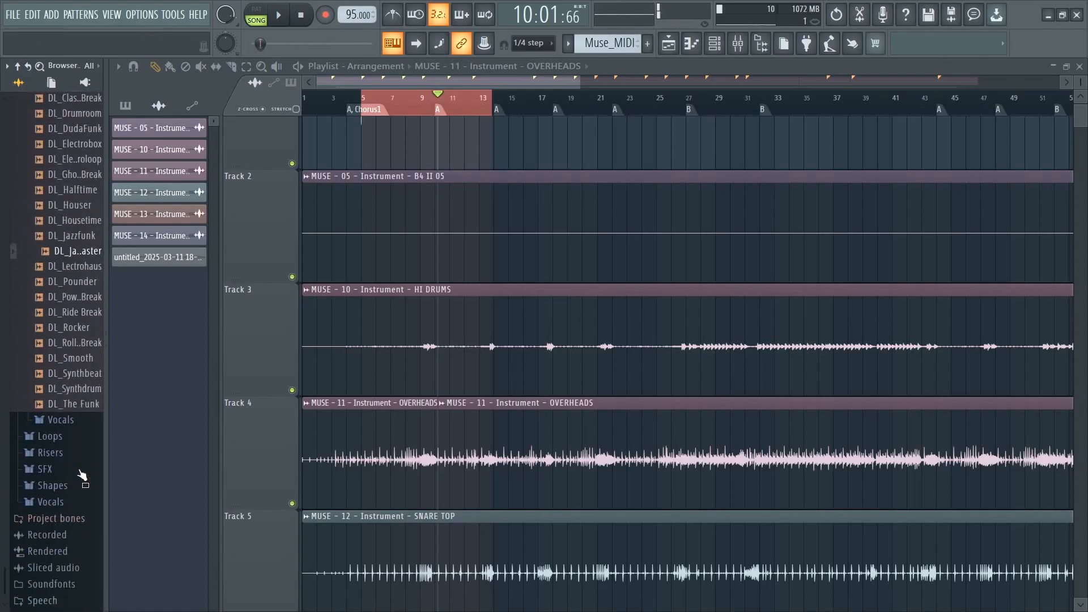
{"action": "left_click", "coordinate": [79, 359]}
- Audition the Riser Flangy, Riser Ghost, Riser Hoover and Riser Jetbike samples in the Risers pack
{"action": "left_click", "coordinate": [71, 438]}
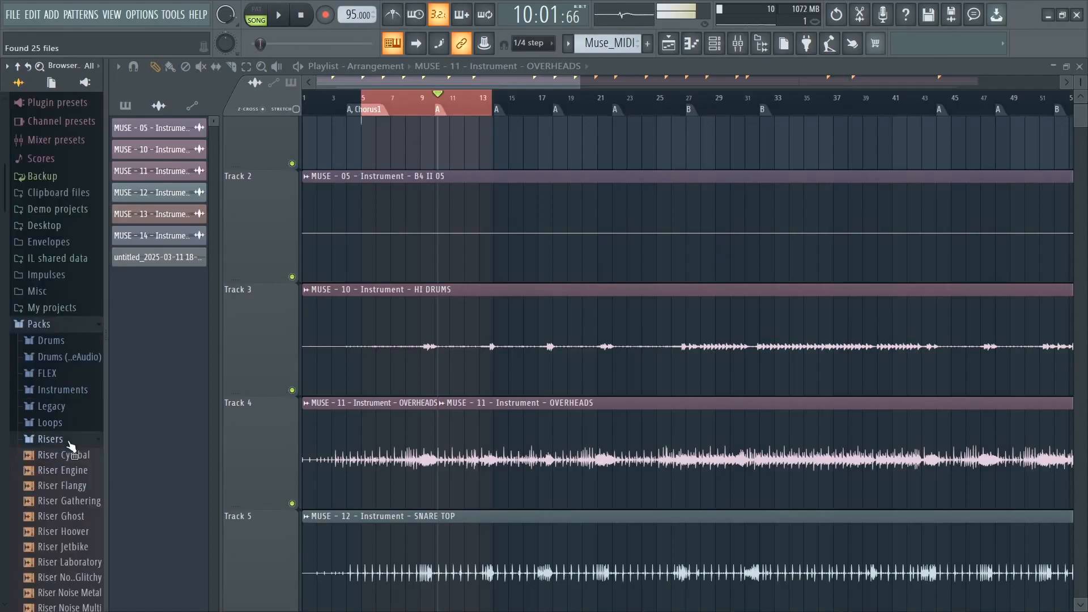
{"action": "left_click", "coordinate": [72, 486]}
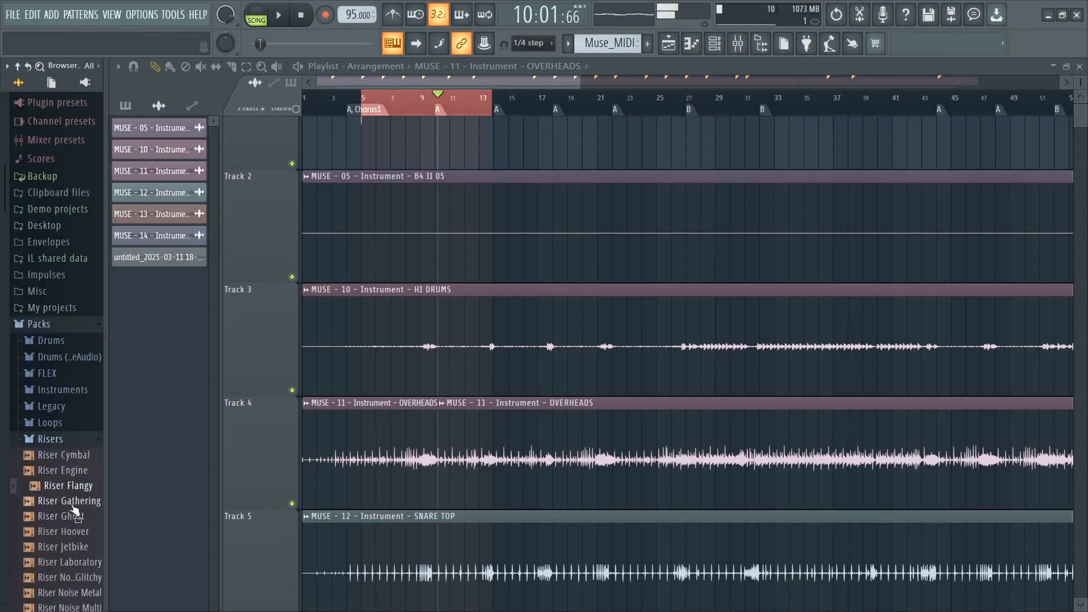
{"action": "left_click", "coordinate": [73, 513]}
{"action": "left_click", "coordinate": [76, 531]}
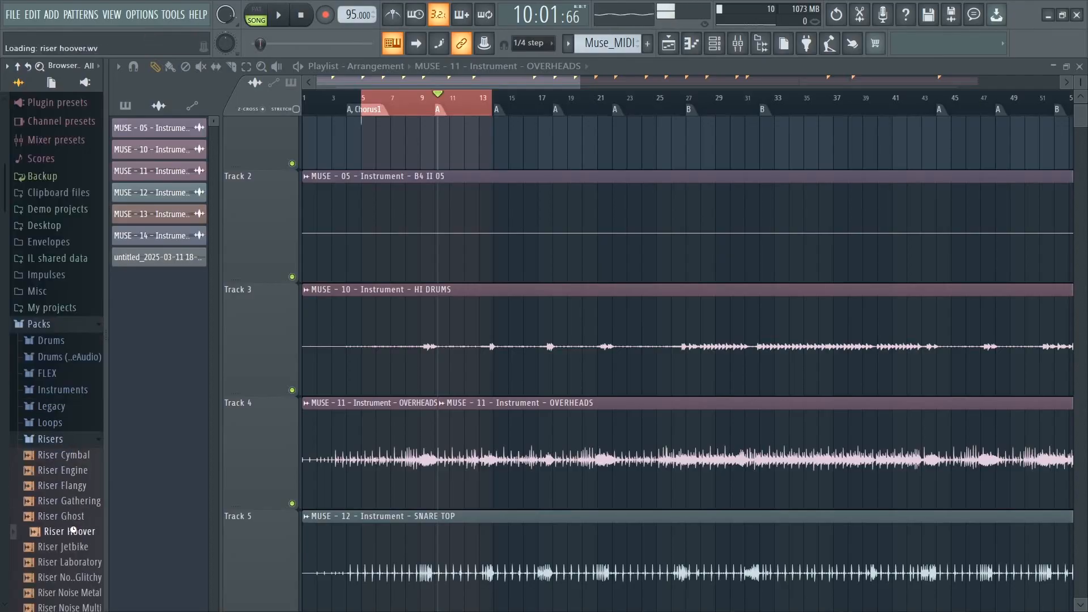
{"action": "left_click", "coordinate": [71, 547]}
- Select bars 5 to 23 in the playlist and set up a wave file export named Mix1.wav
{"action": "scroll", "coordinate": [375, 101], "scroll_direction": "down", "scroll_amount": 3}
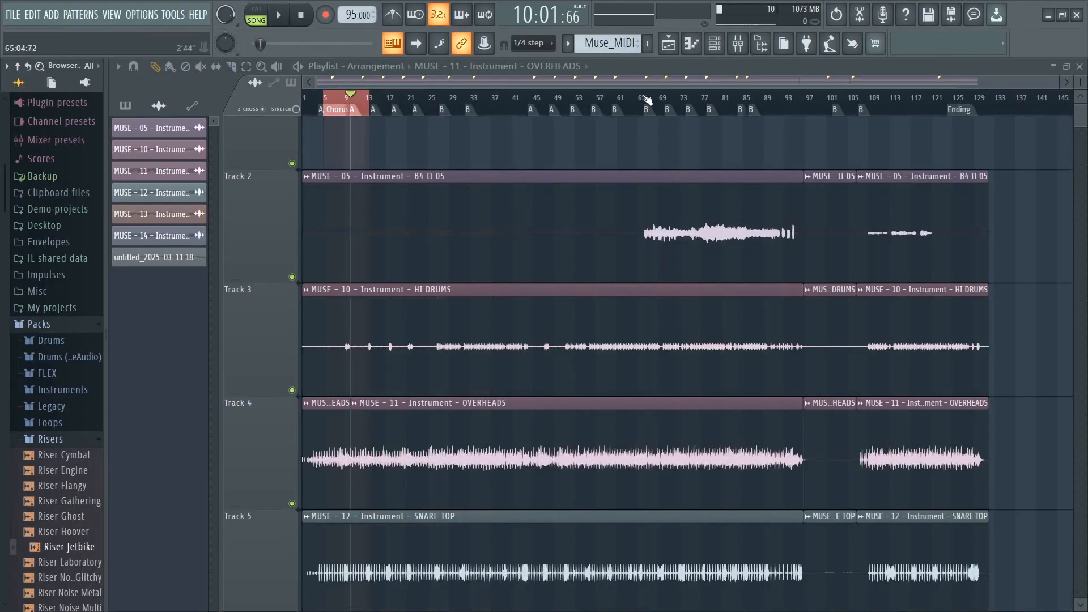
{"action": "left_click_drag", "start_coordinate": [642, 100], "coordinate": [425, 110]}
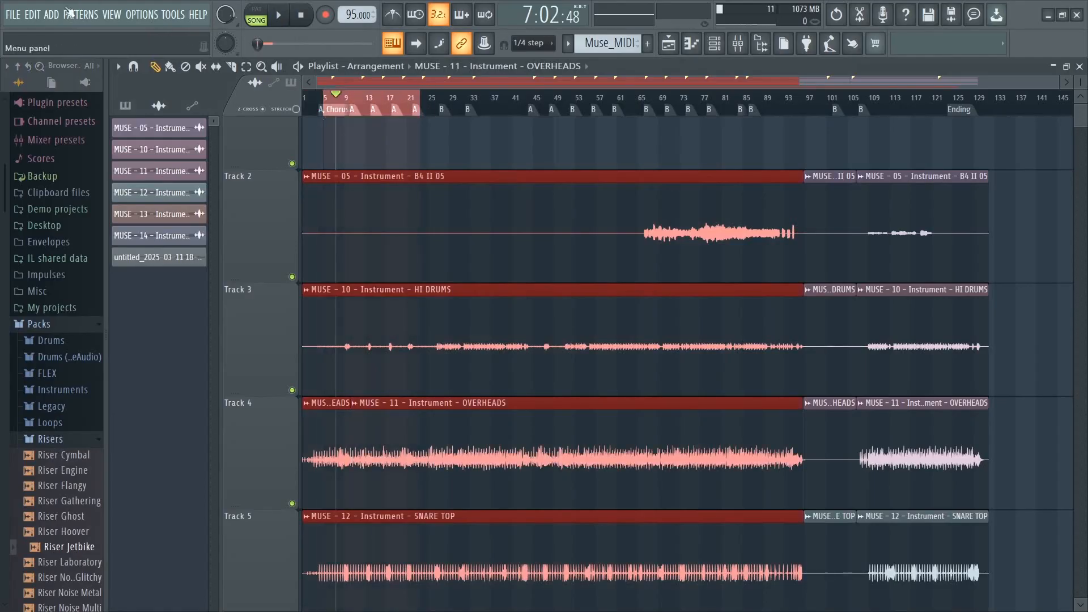
{"action": "left_click", "coordinate": [15, 15]}
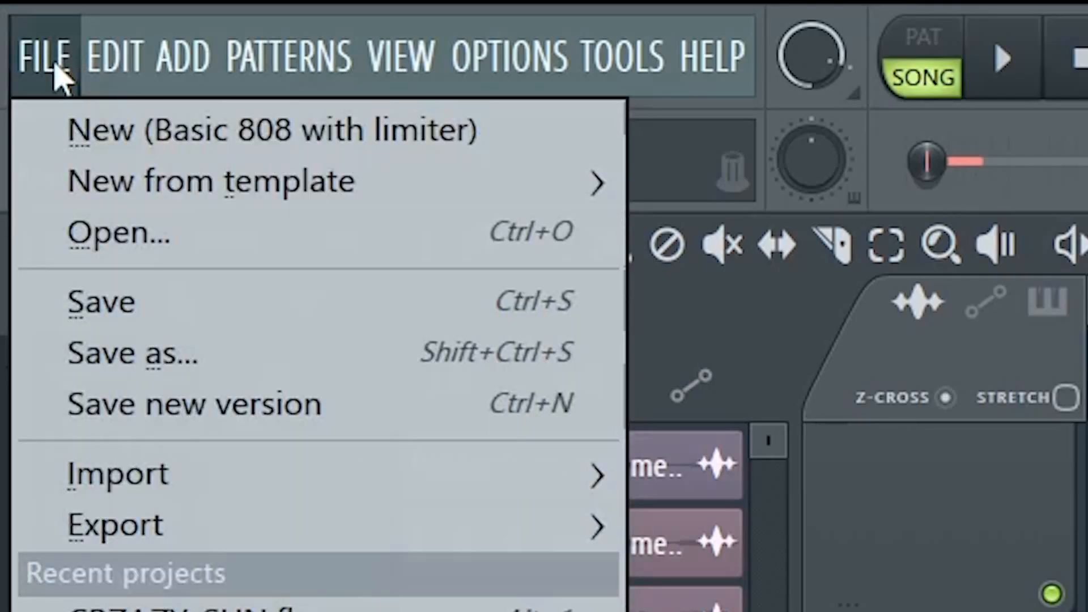
{"action": "mouse_move", "coordinate": [588, 559]}
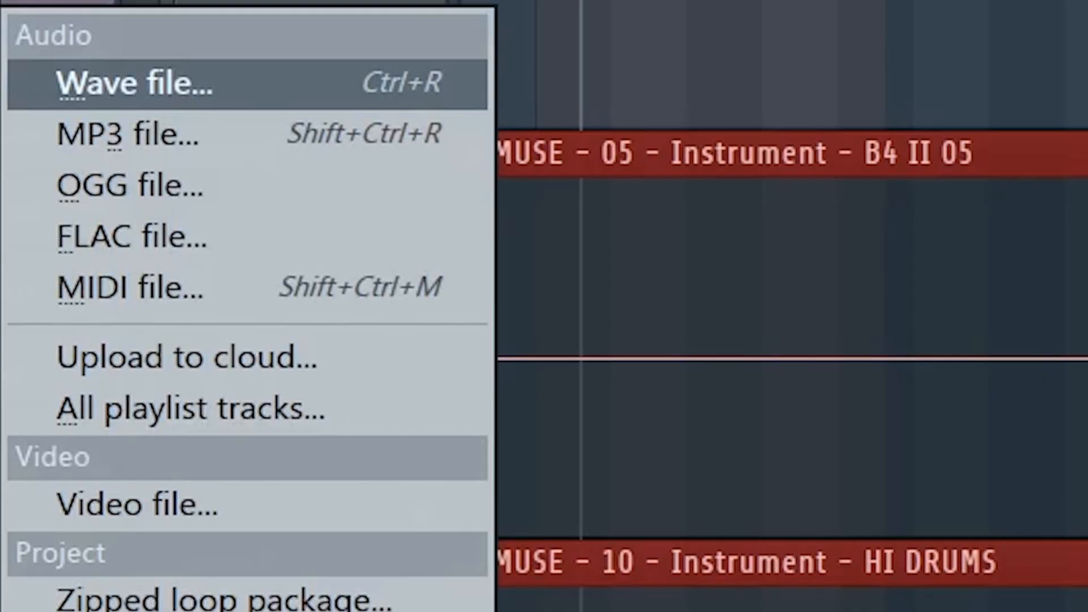
{"action": "left_click", "coordinate": [135, 83]}
{"action": "left_click", "coordinate": [729, 375]}
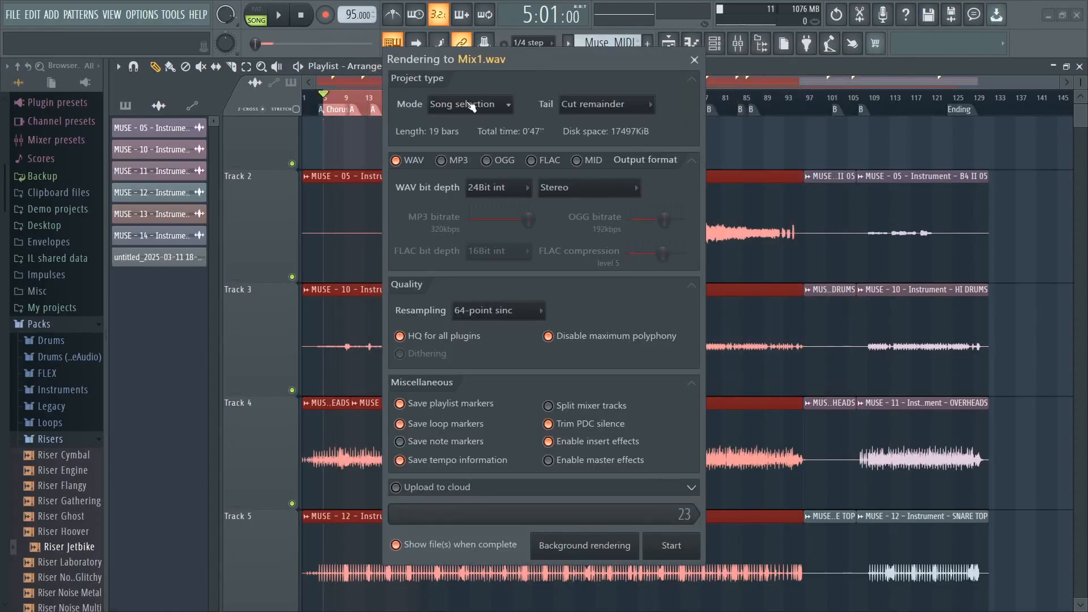
- Check the WAV bit depth choices and render the song selection as a 24Bit int stereo WAV
{"action": "left_click", "coordinate": [490, 192]}
{"action": "left_click", "coordinate": [491, 193]}
{"action": "left_click", "coordinate": [671, 546]}
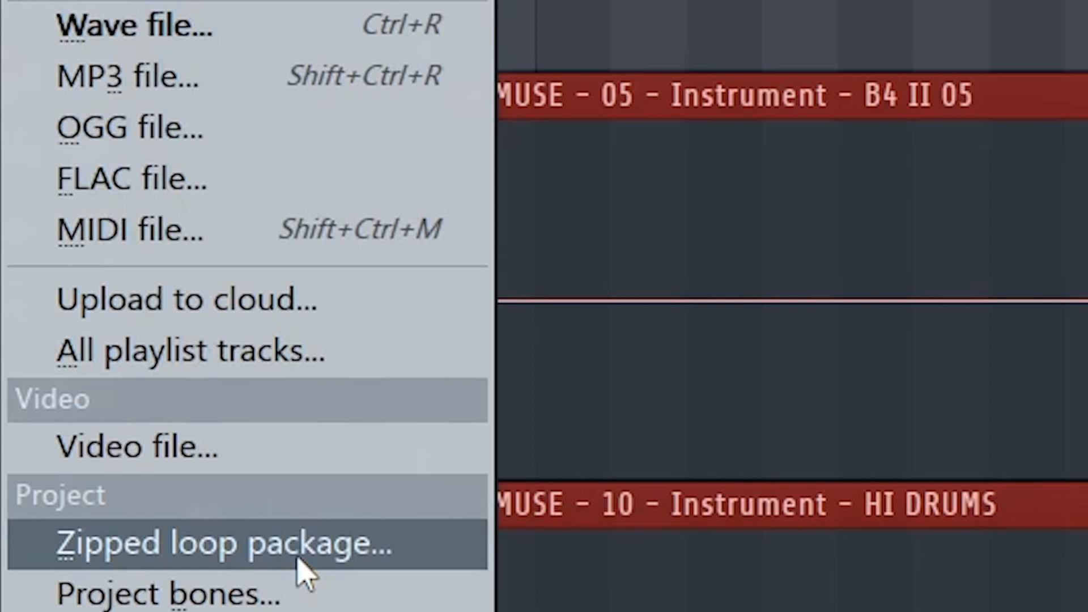
- Export the project as a zipped loop package
{"action": "left_click", "coordinate": [147, 418]}
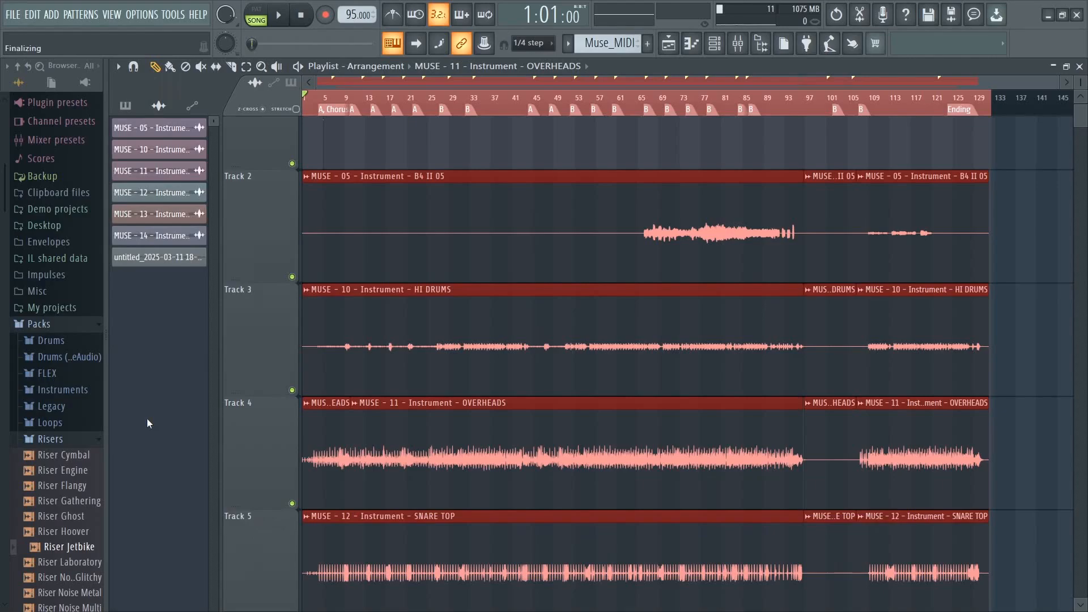